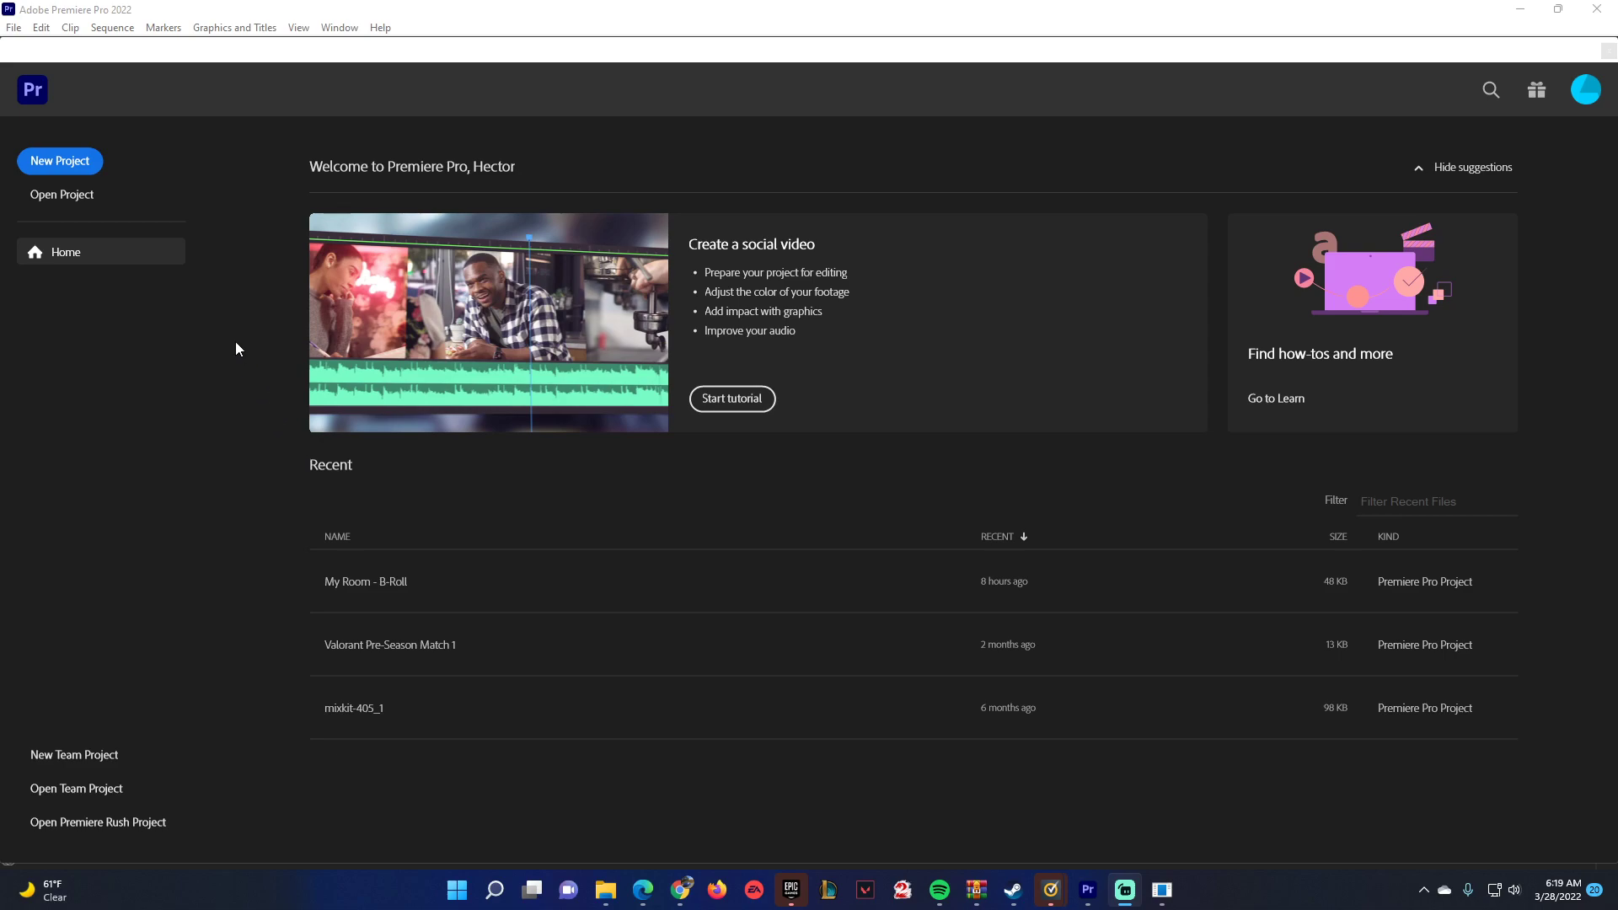
Create a new project named B-Roll Test 2, stored in the Project folder inside the desktop's B-Roll folder.
left_click(91, 160)
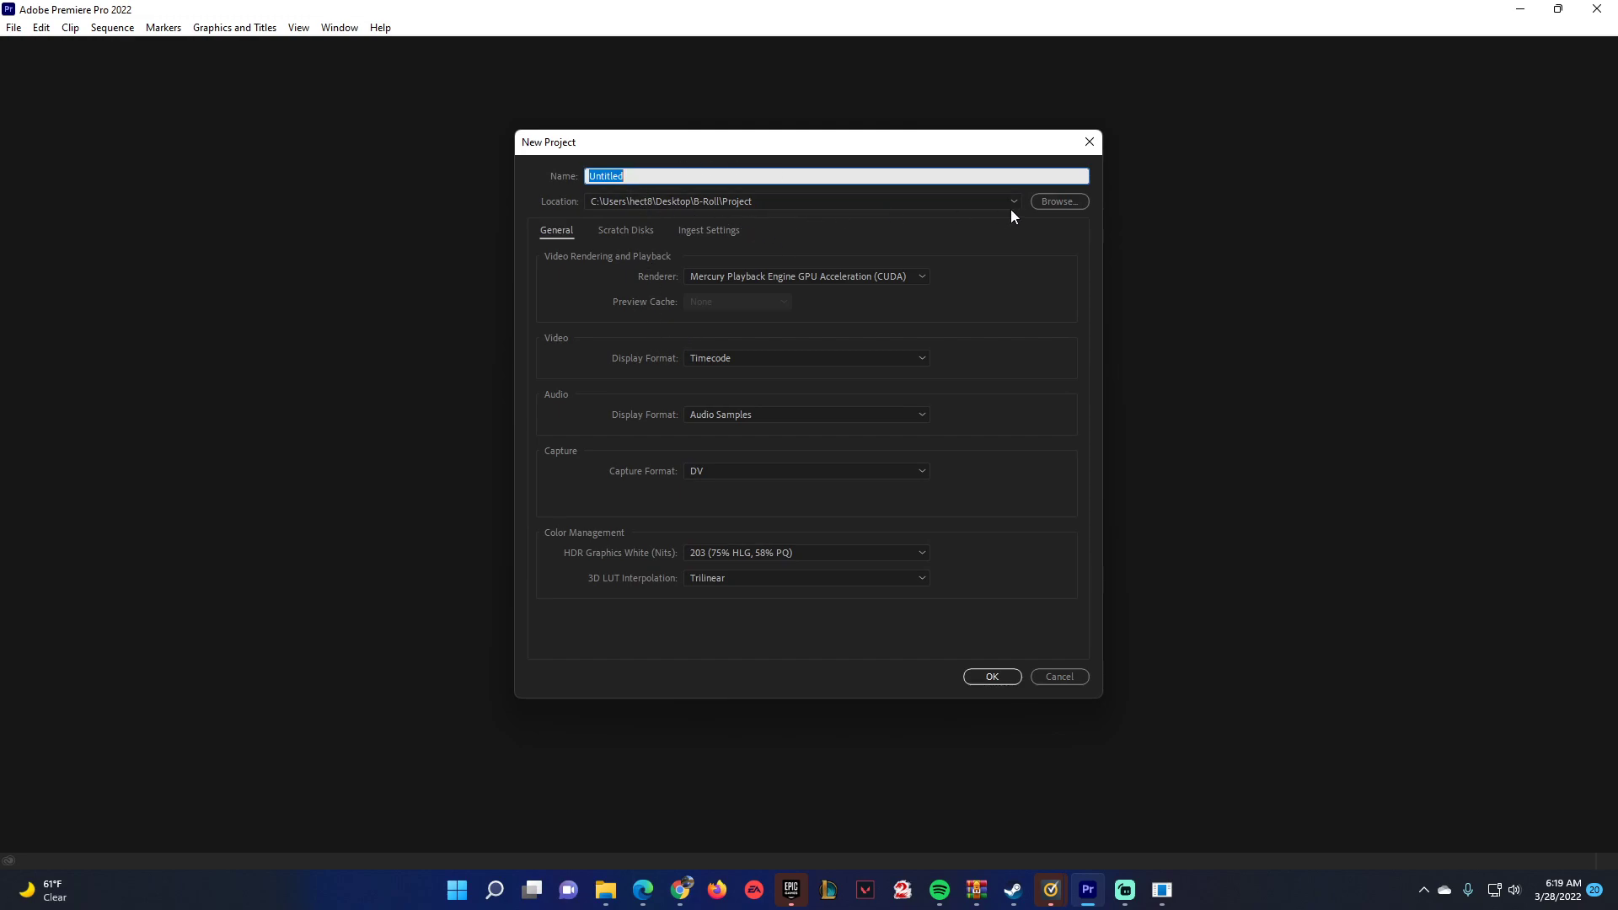
left_click(1059, 202)
left_click(603, 268)
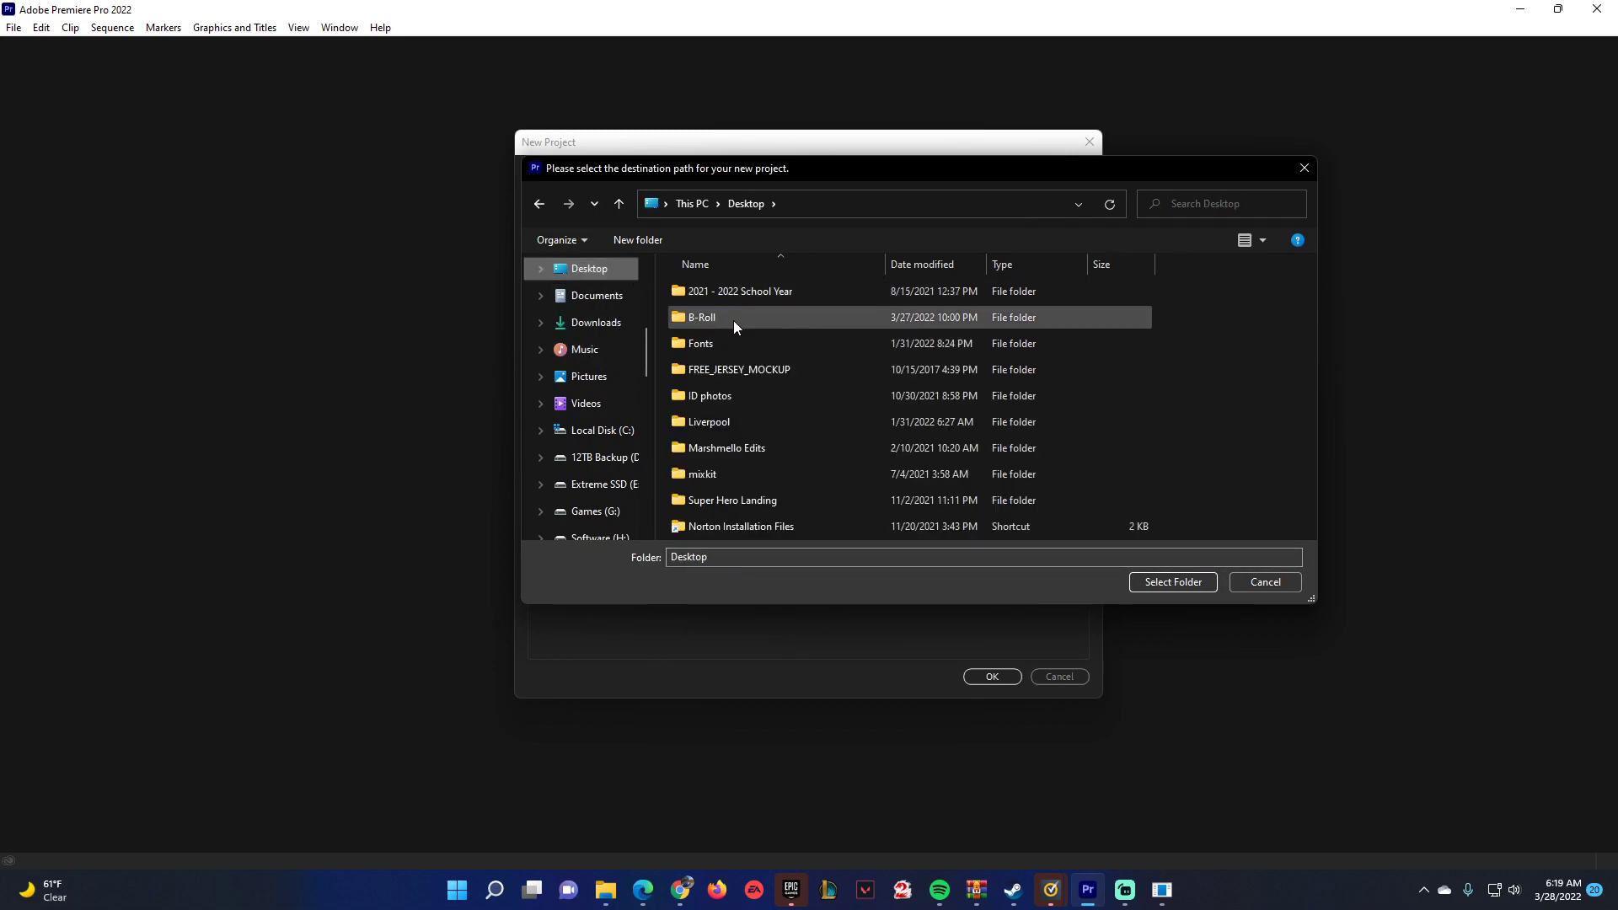
double_click(735, 320)
double_click(729, 321)
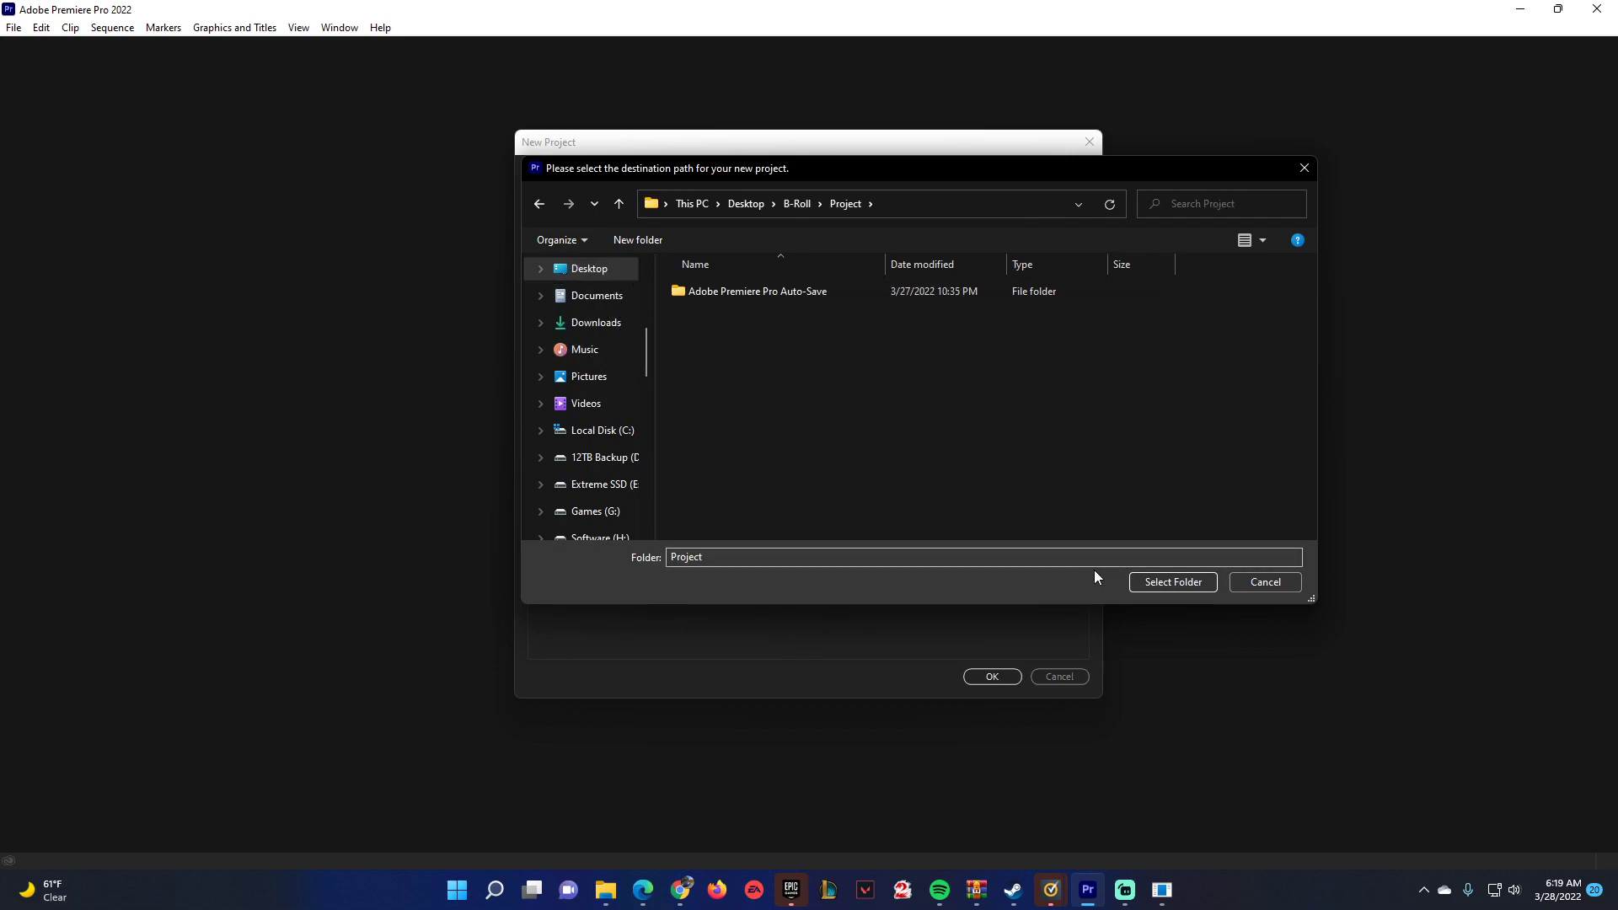
left_click(1172, 582)
left_click_drag(656, 178, 540, 166)
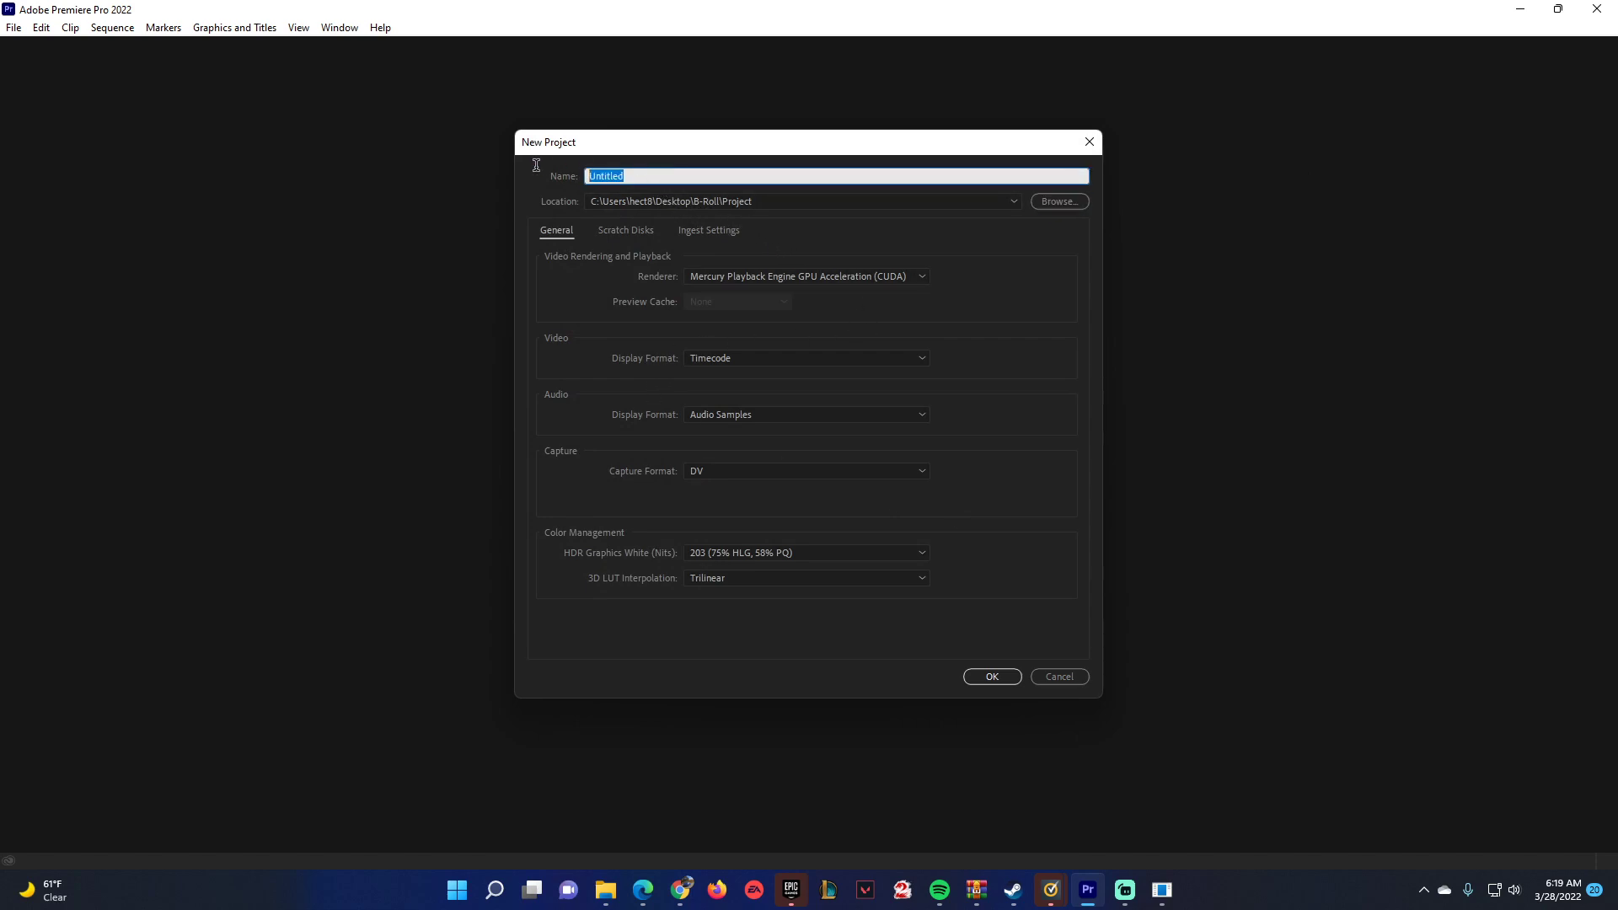
type("B-Roll Test 2")
left_click(992, 677)
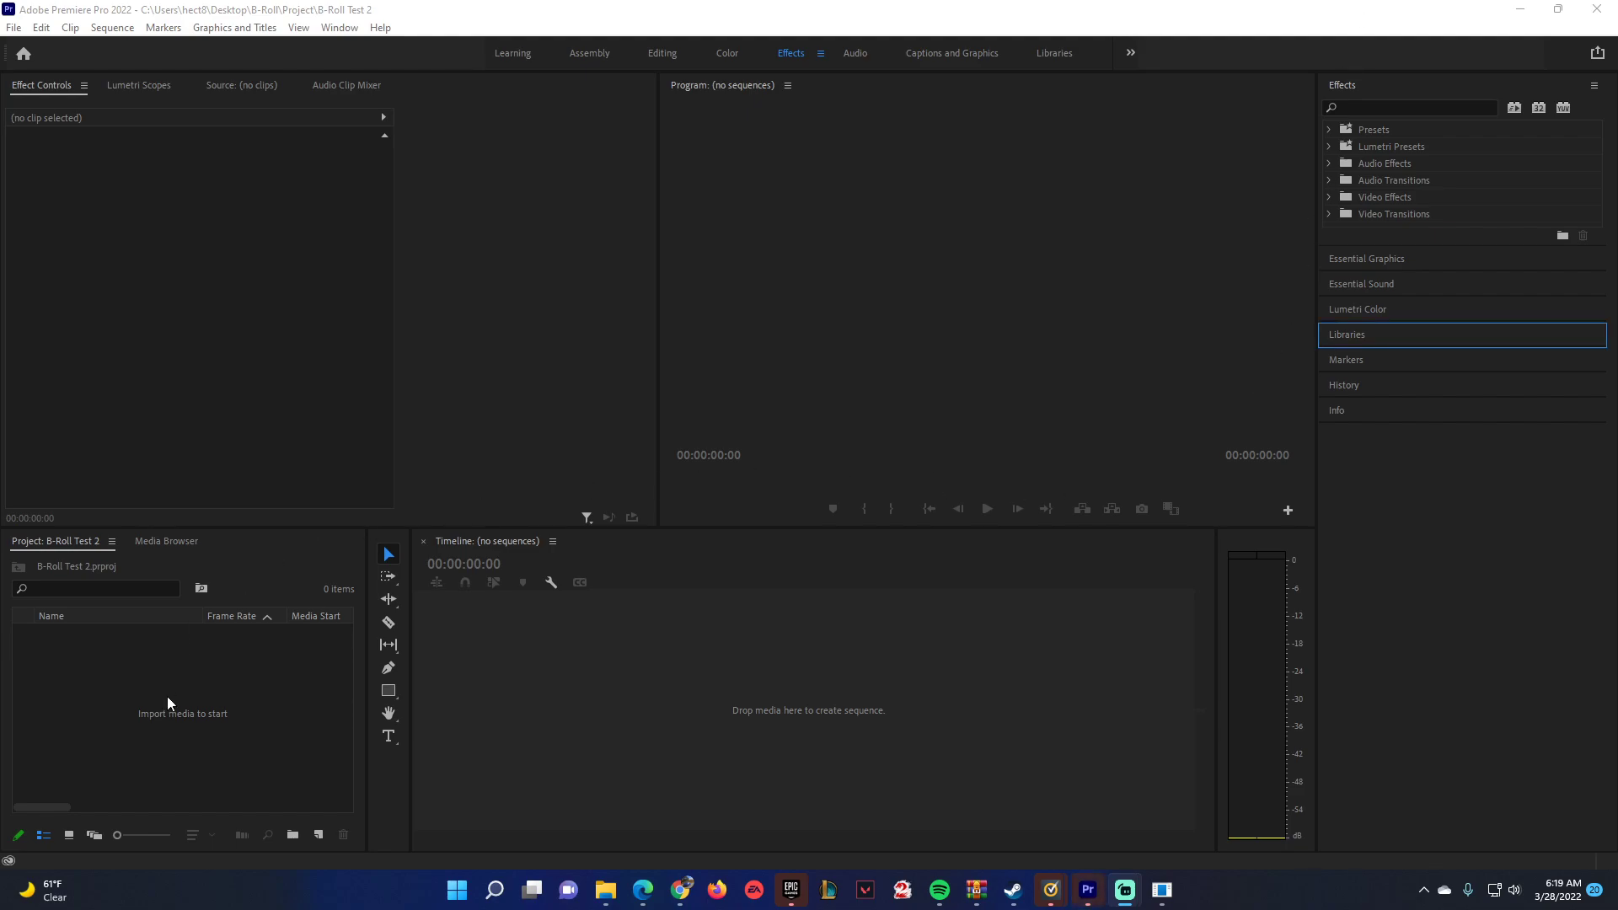
Import the Video folder from the B-Roll folder into the project.
double_click(175, 665)
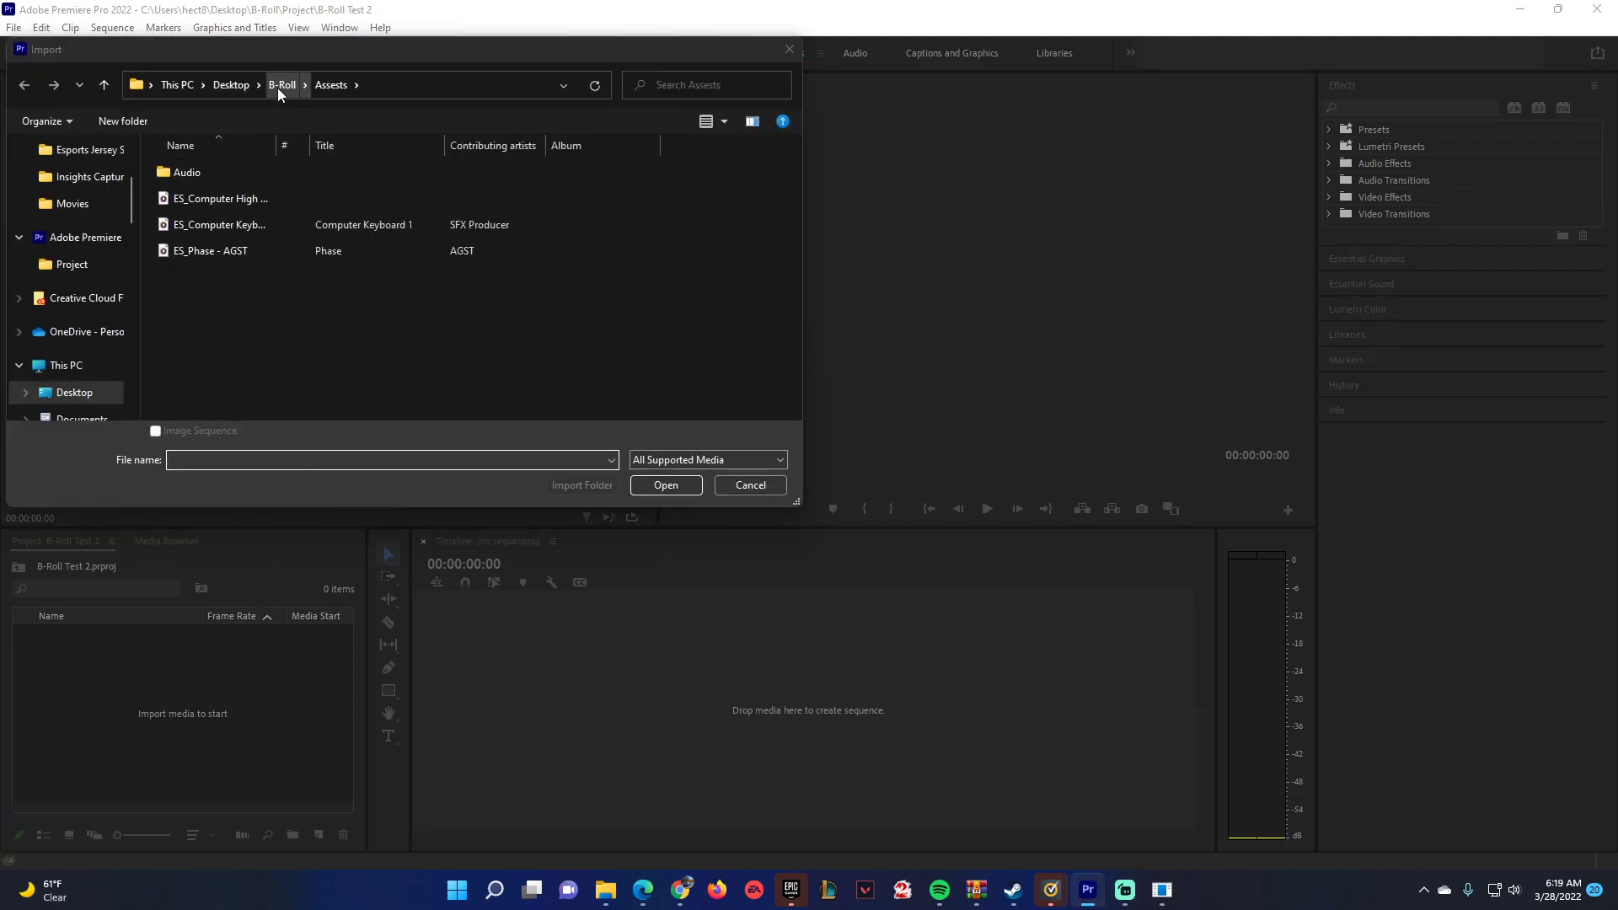
left_click(281, 85)
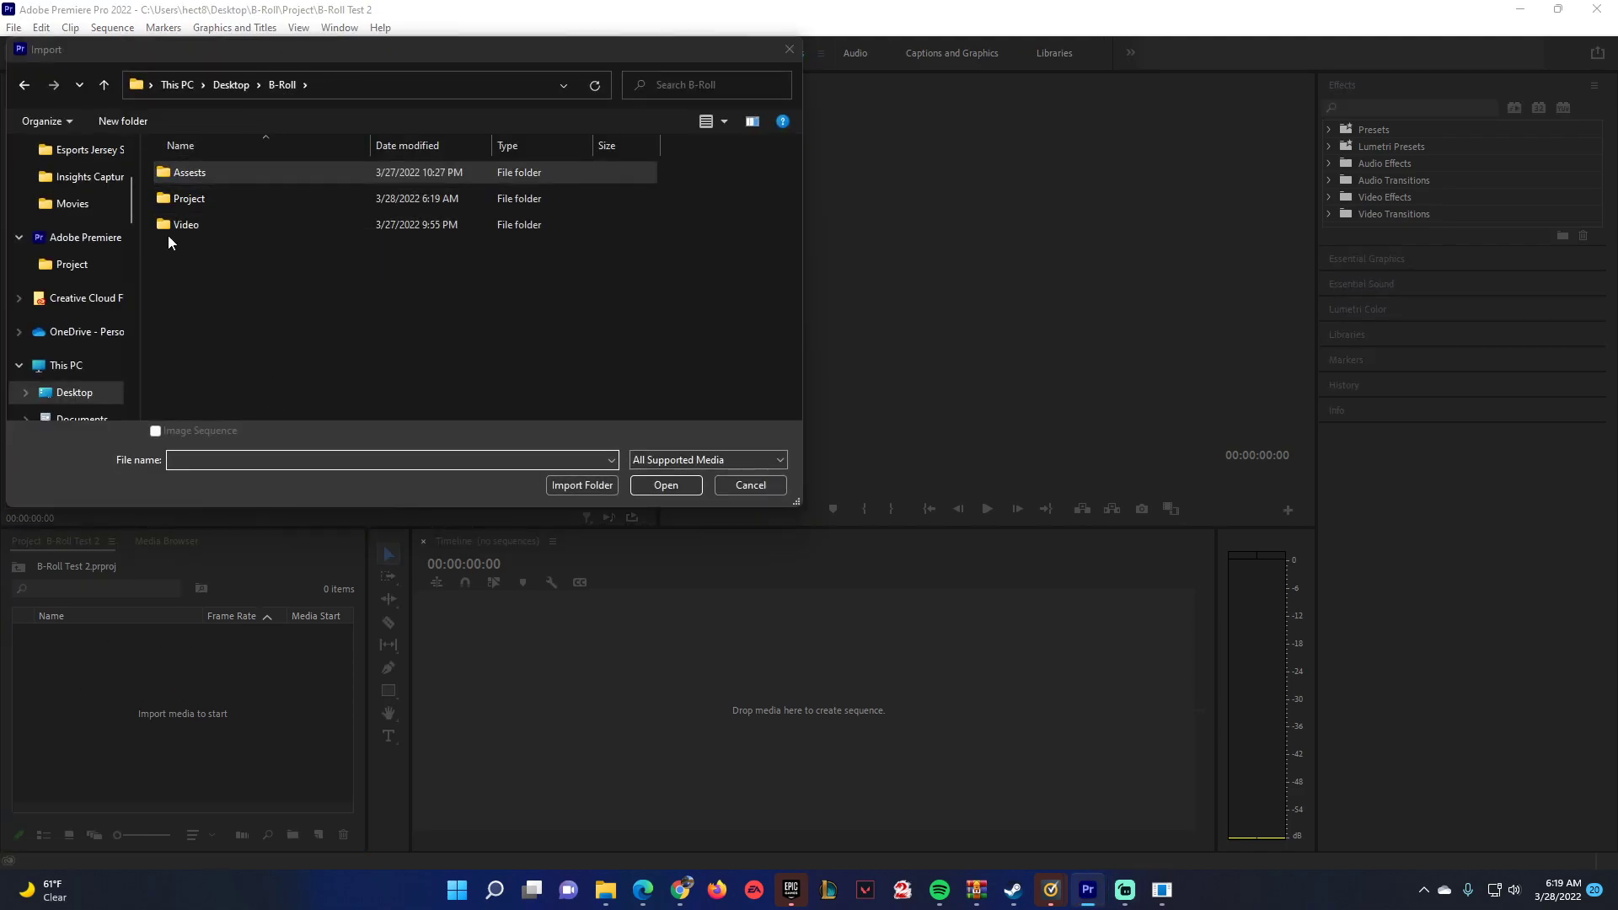
left_click(592, 486)
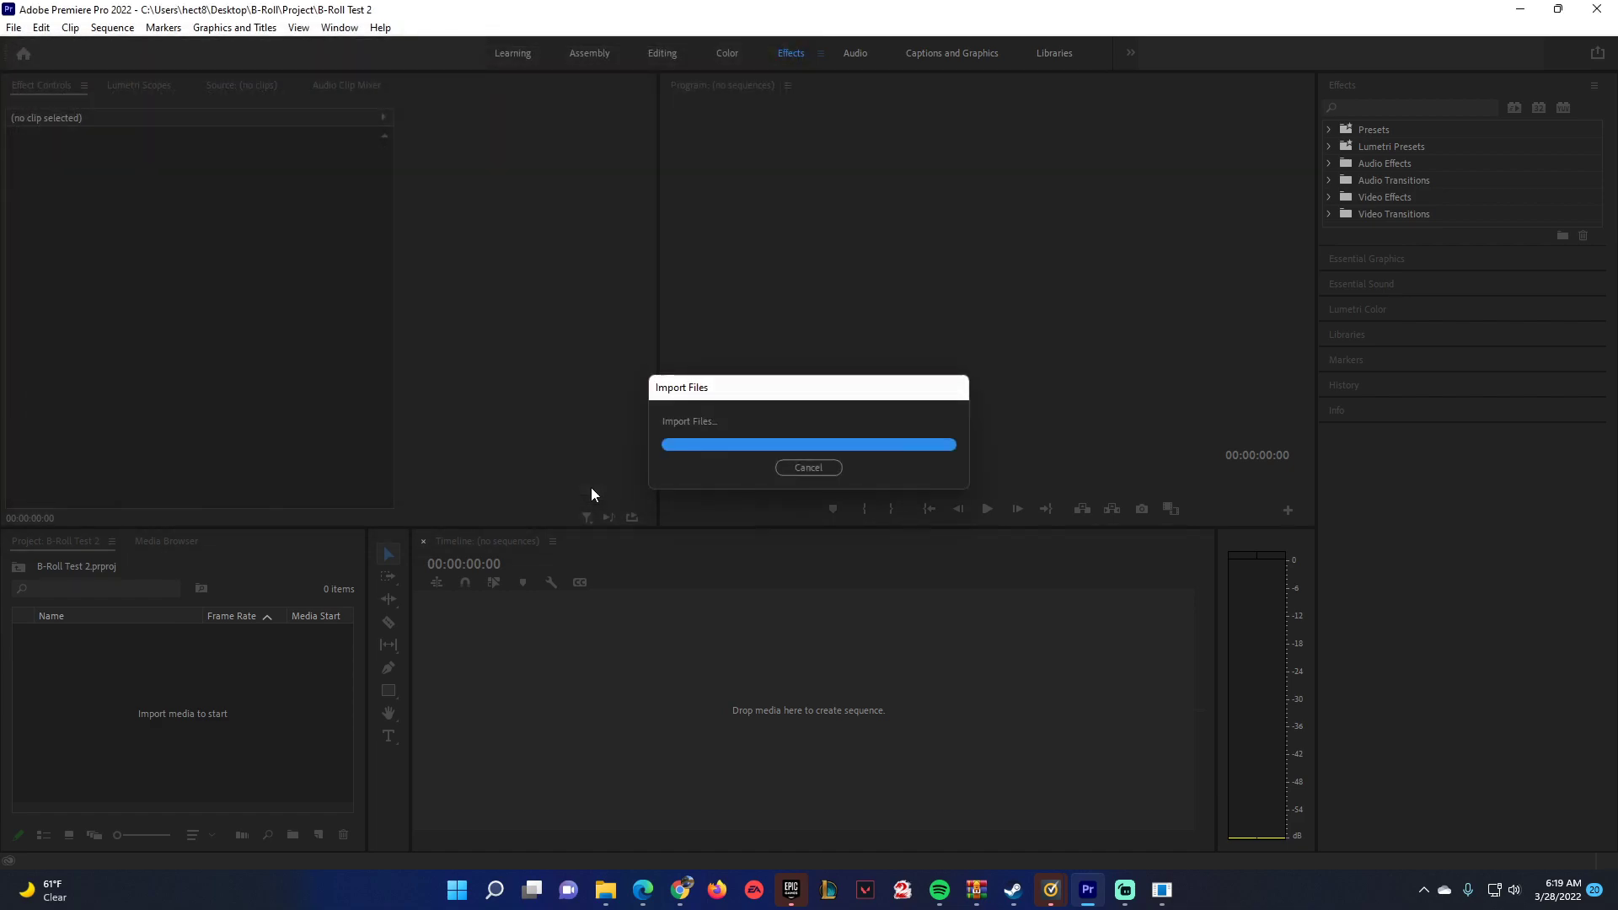
Import the Audio folder located in B-Roll's Assests folder into the project.
double_click(95, 663)
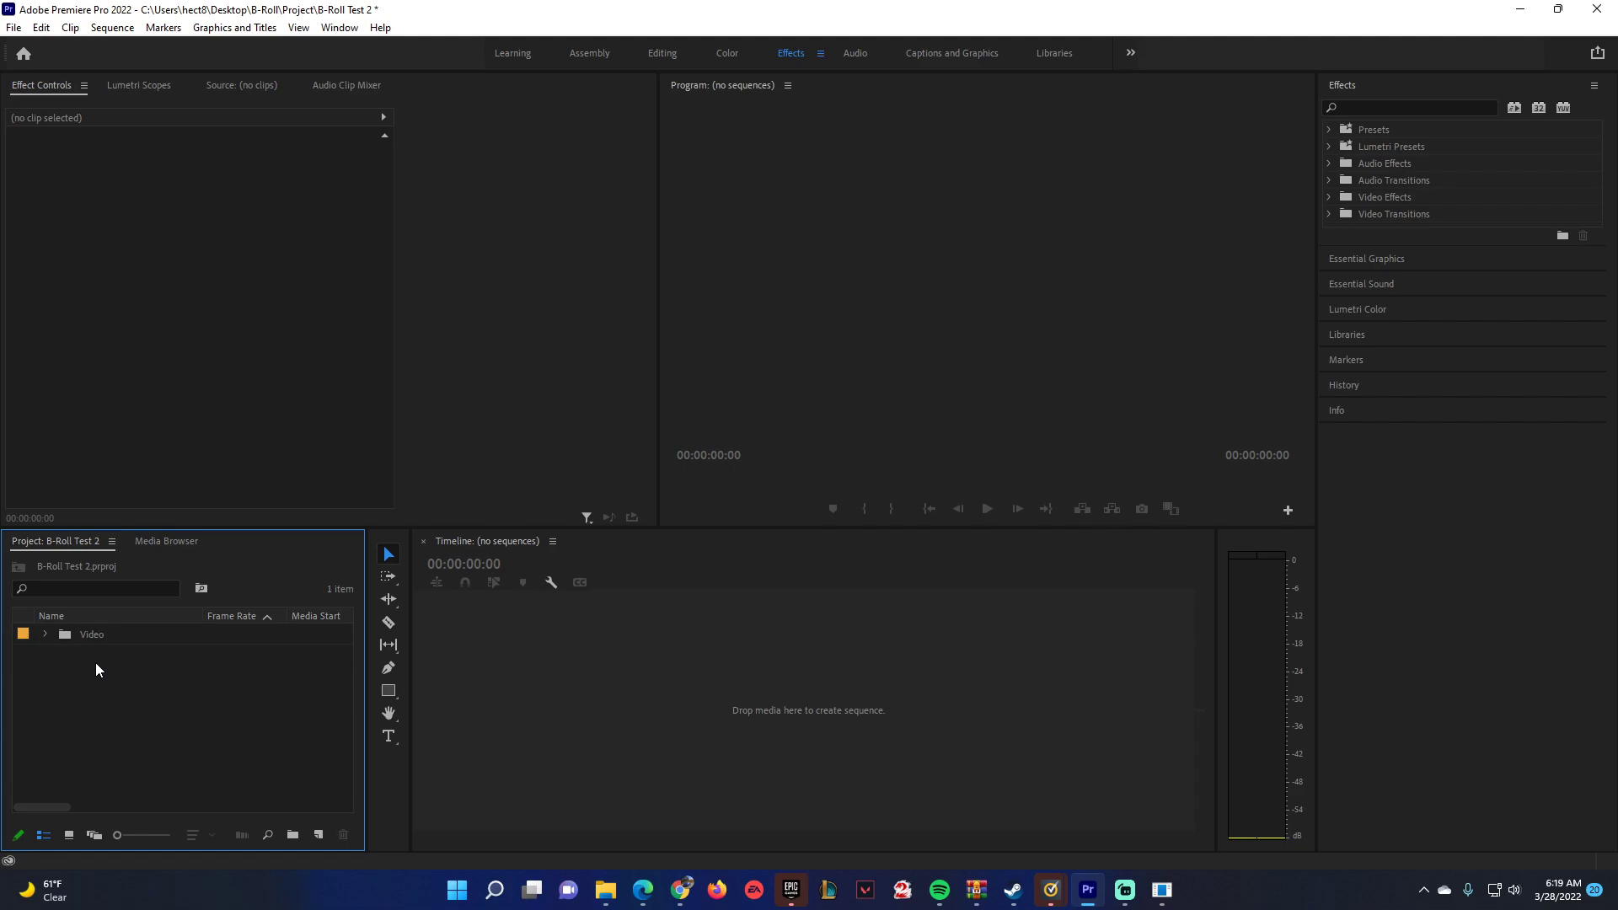
left_click(278, 84)
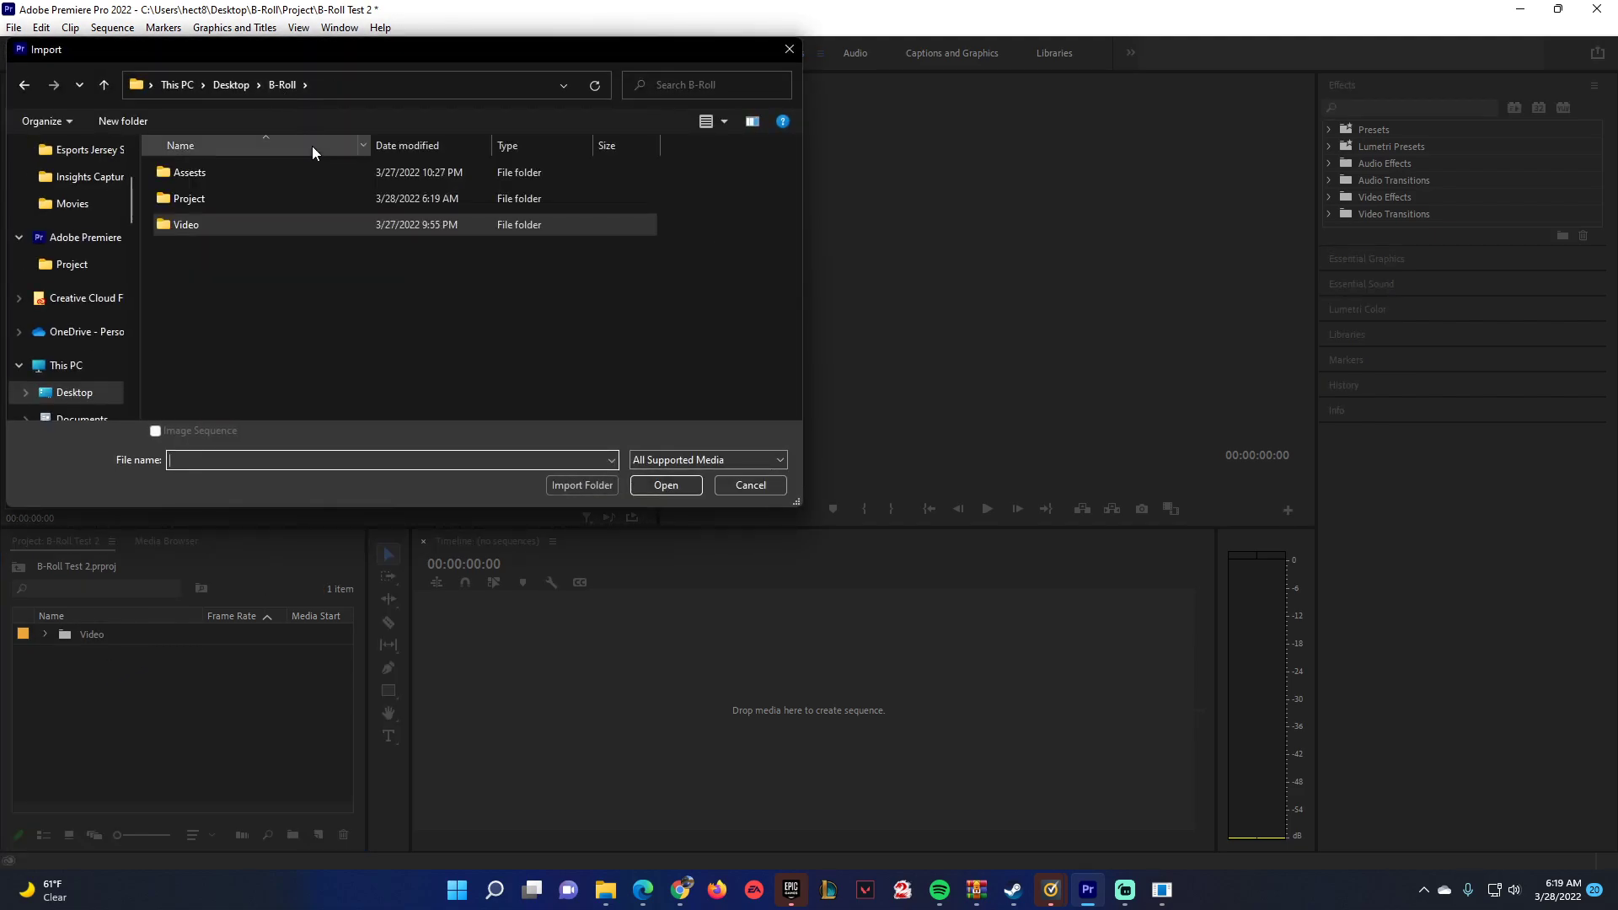
double_click(207, 176)
left_click(203, 170)
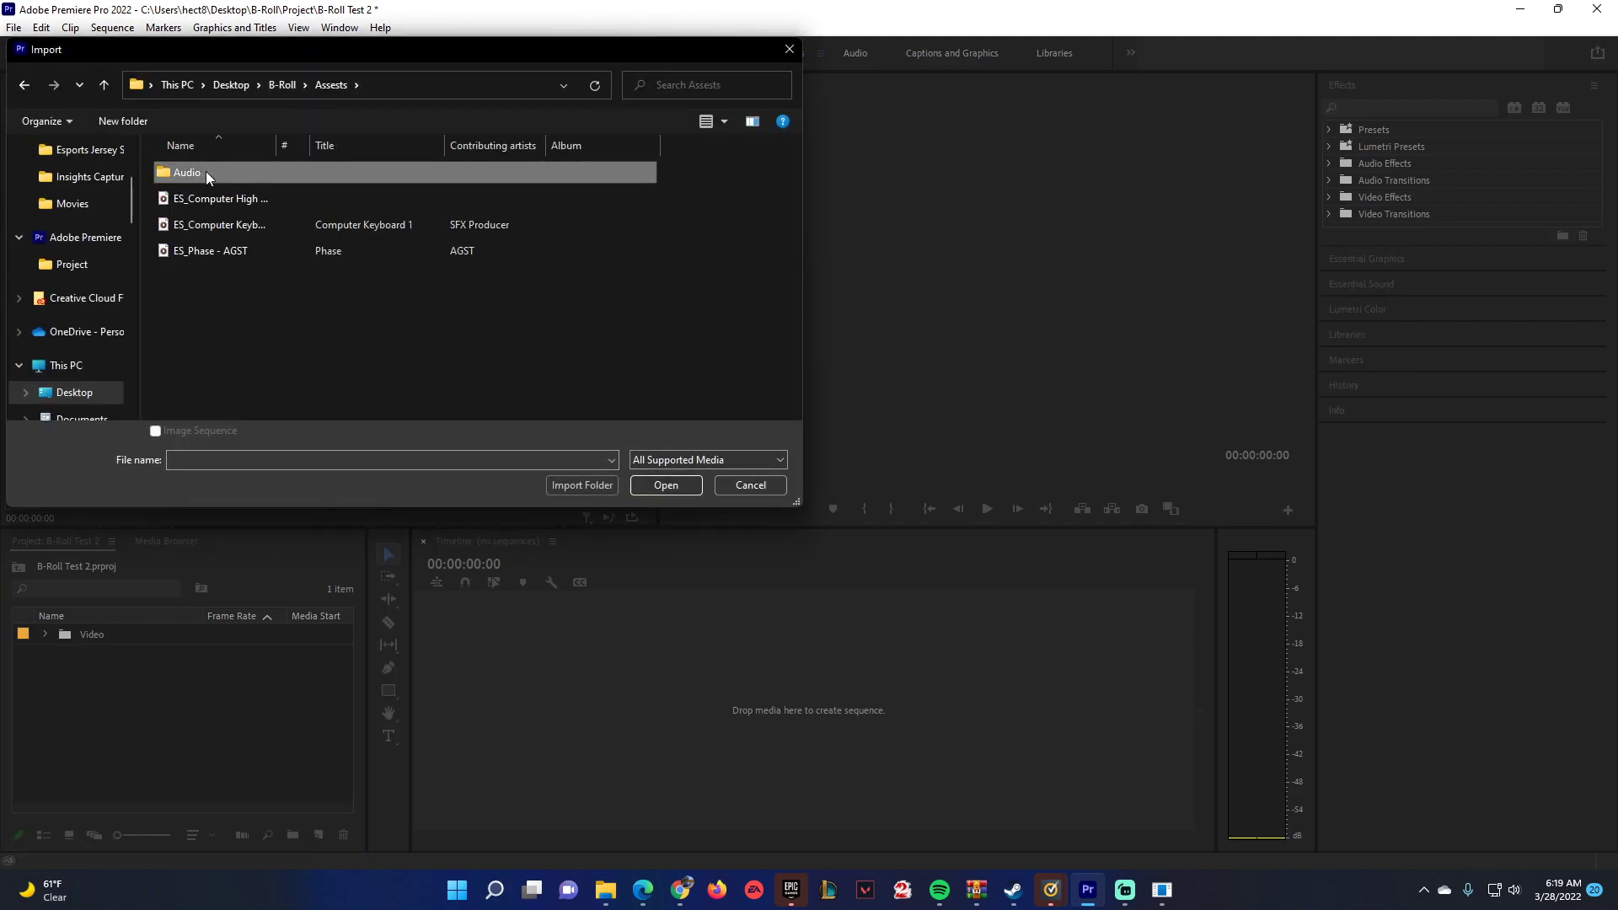
left_click(582, 485)
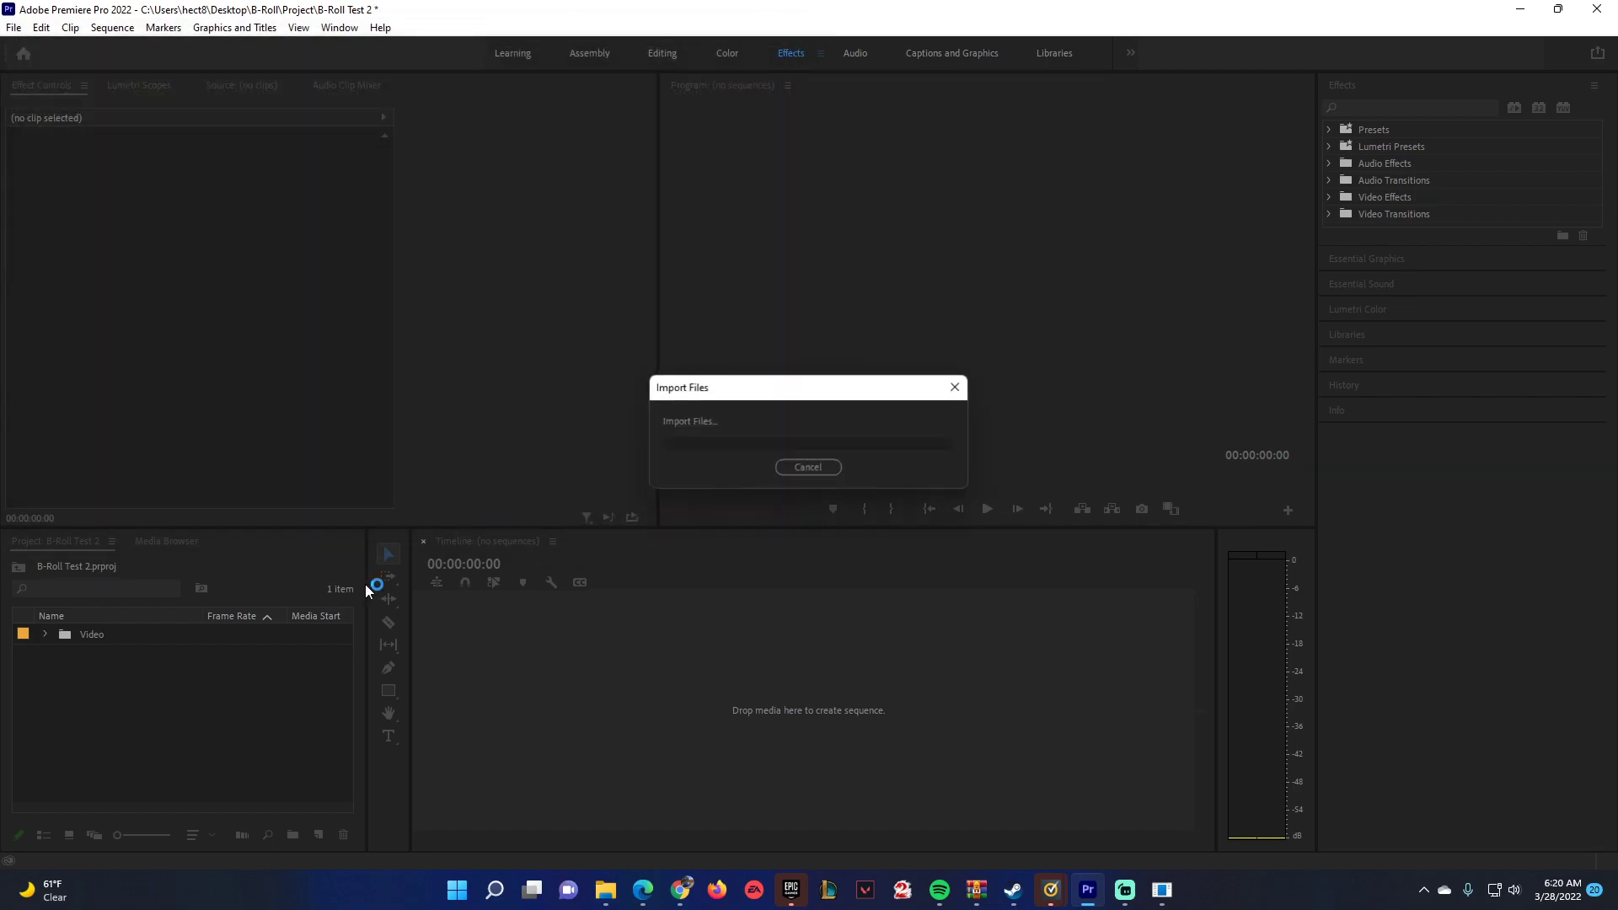
Import the Computer High Tech, Computer Keyboard and Phase audio files from the Assests folder and move them into the Audio bin.
double_click(105, 713)
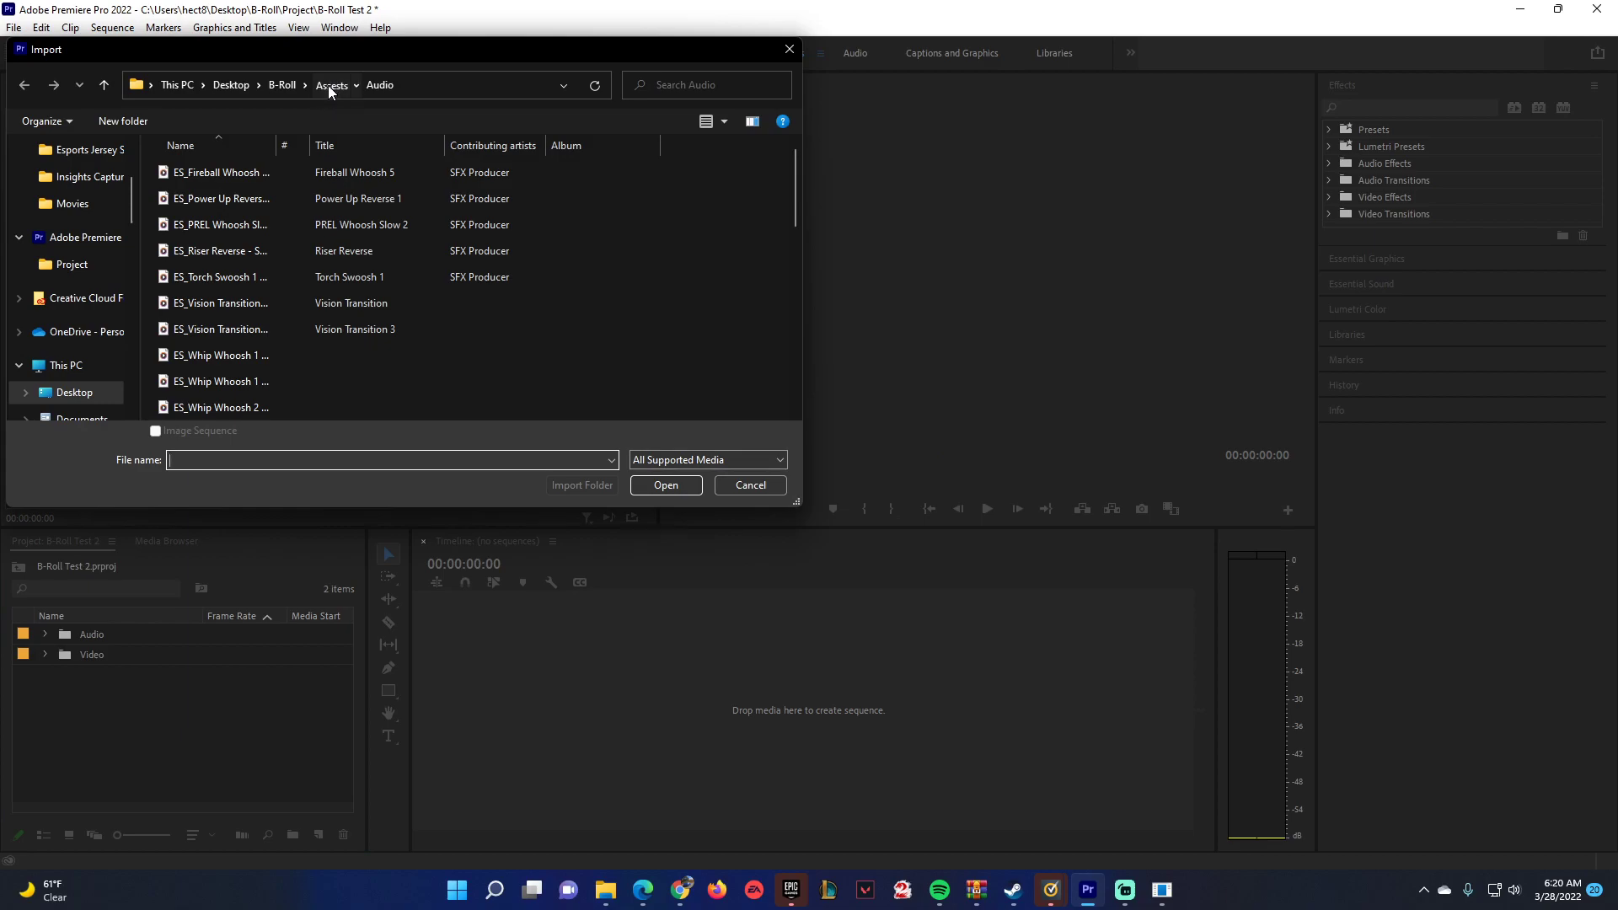
left_click(329, 84)
left_click_drag(177, 301, 244, 196)
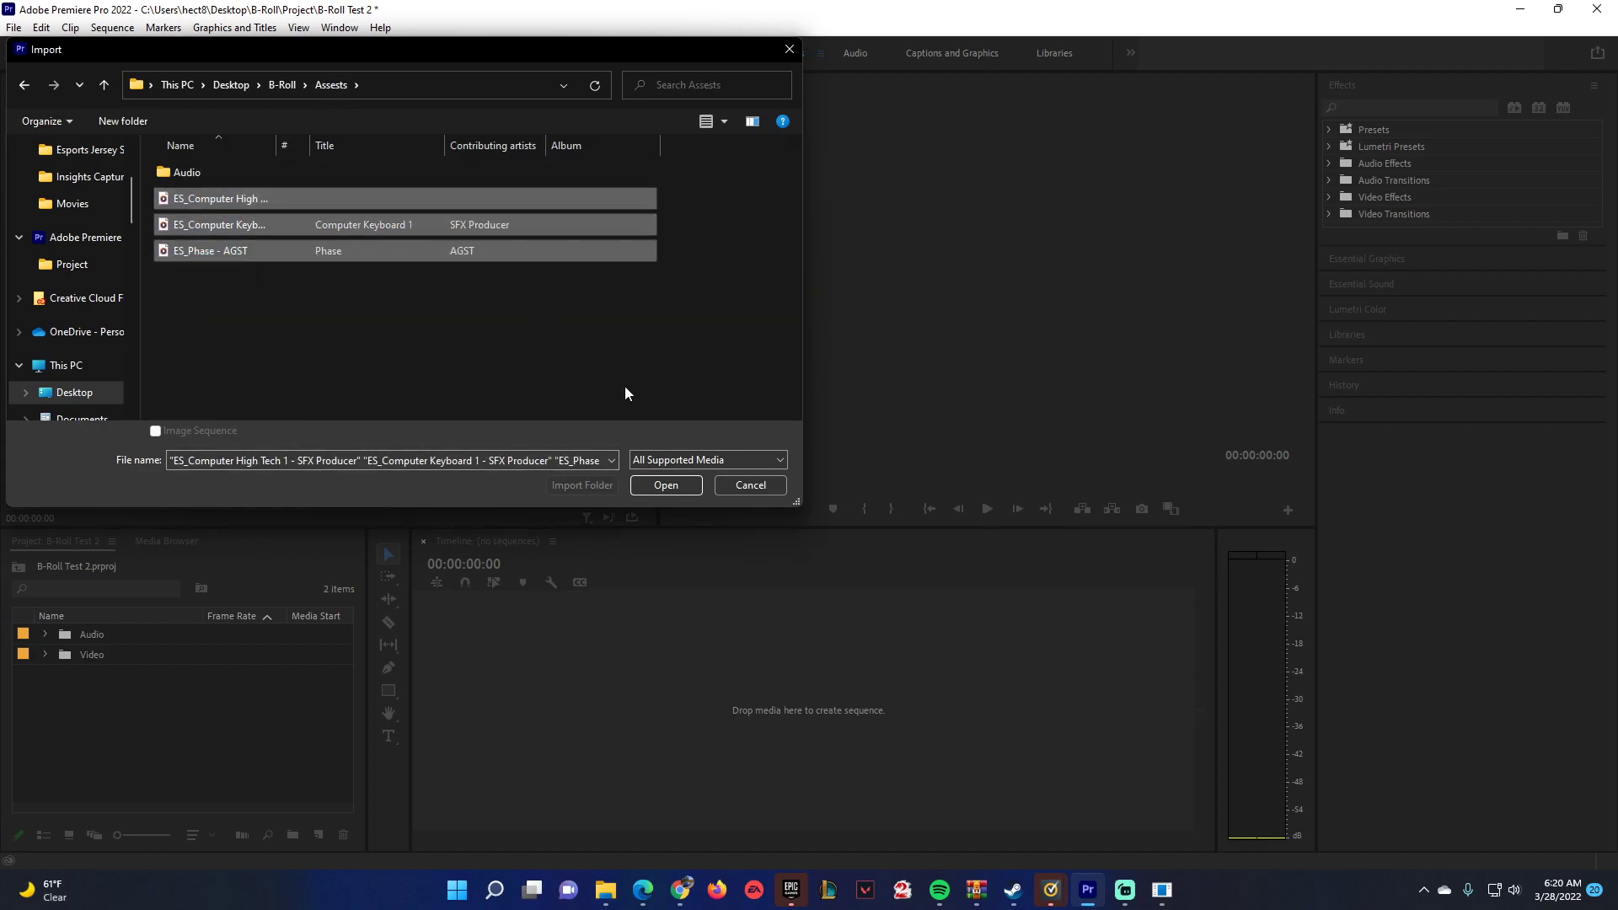
left_click(666, 485)
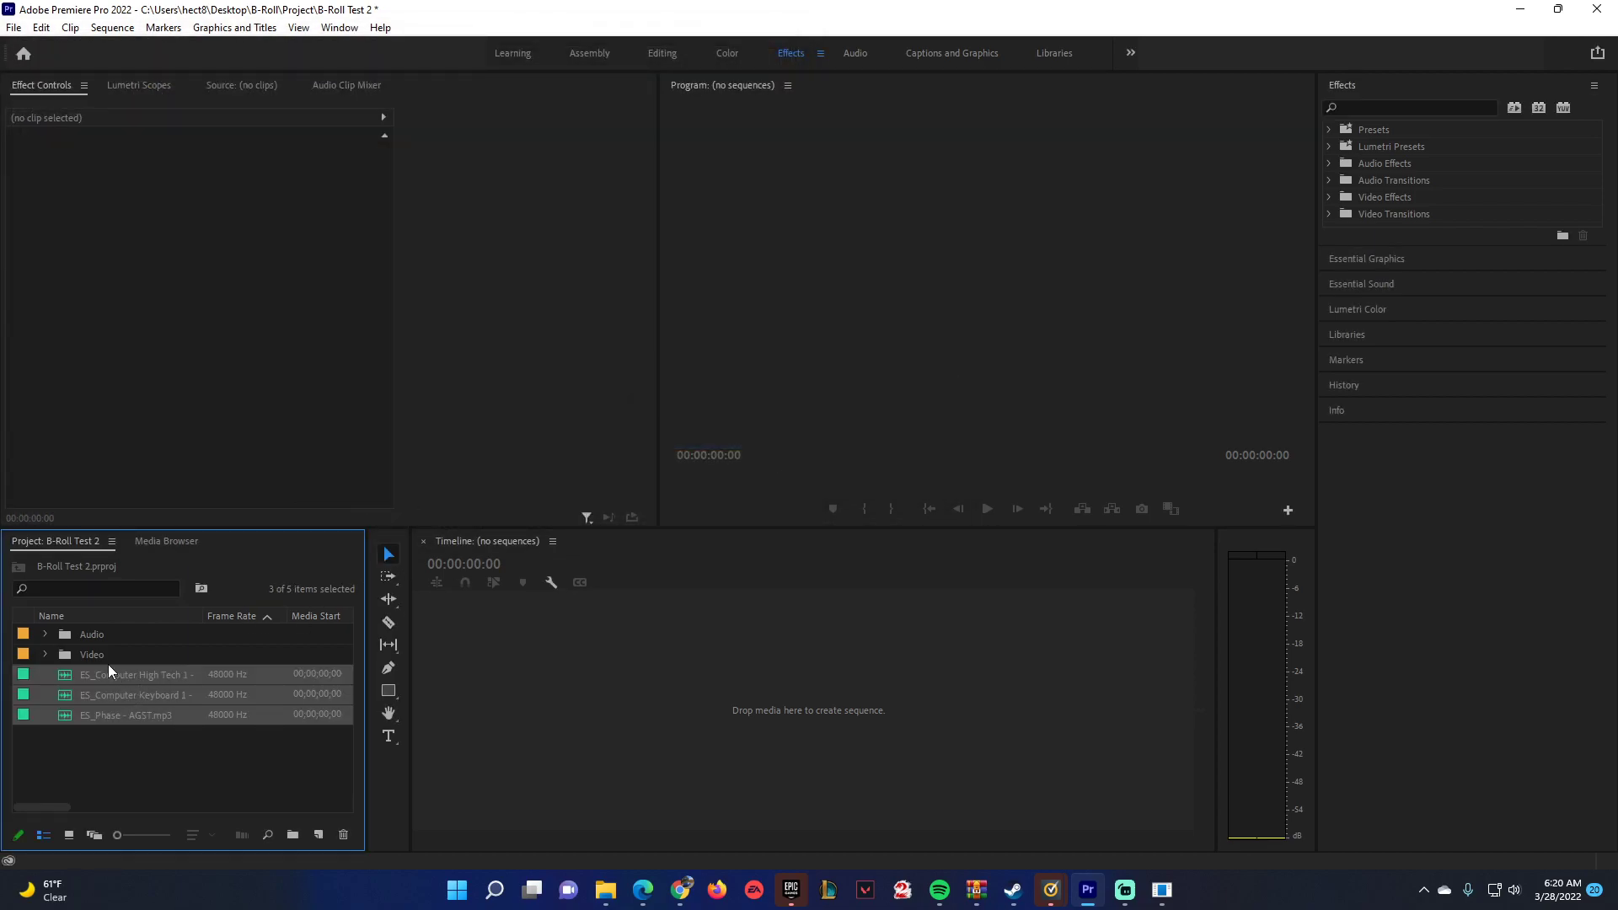
left_click_drag(69, 678, 93, 637)
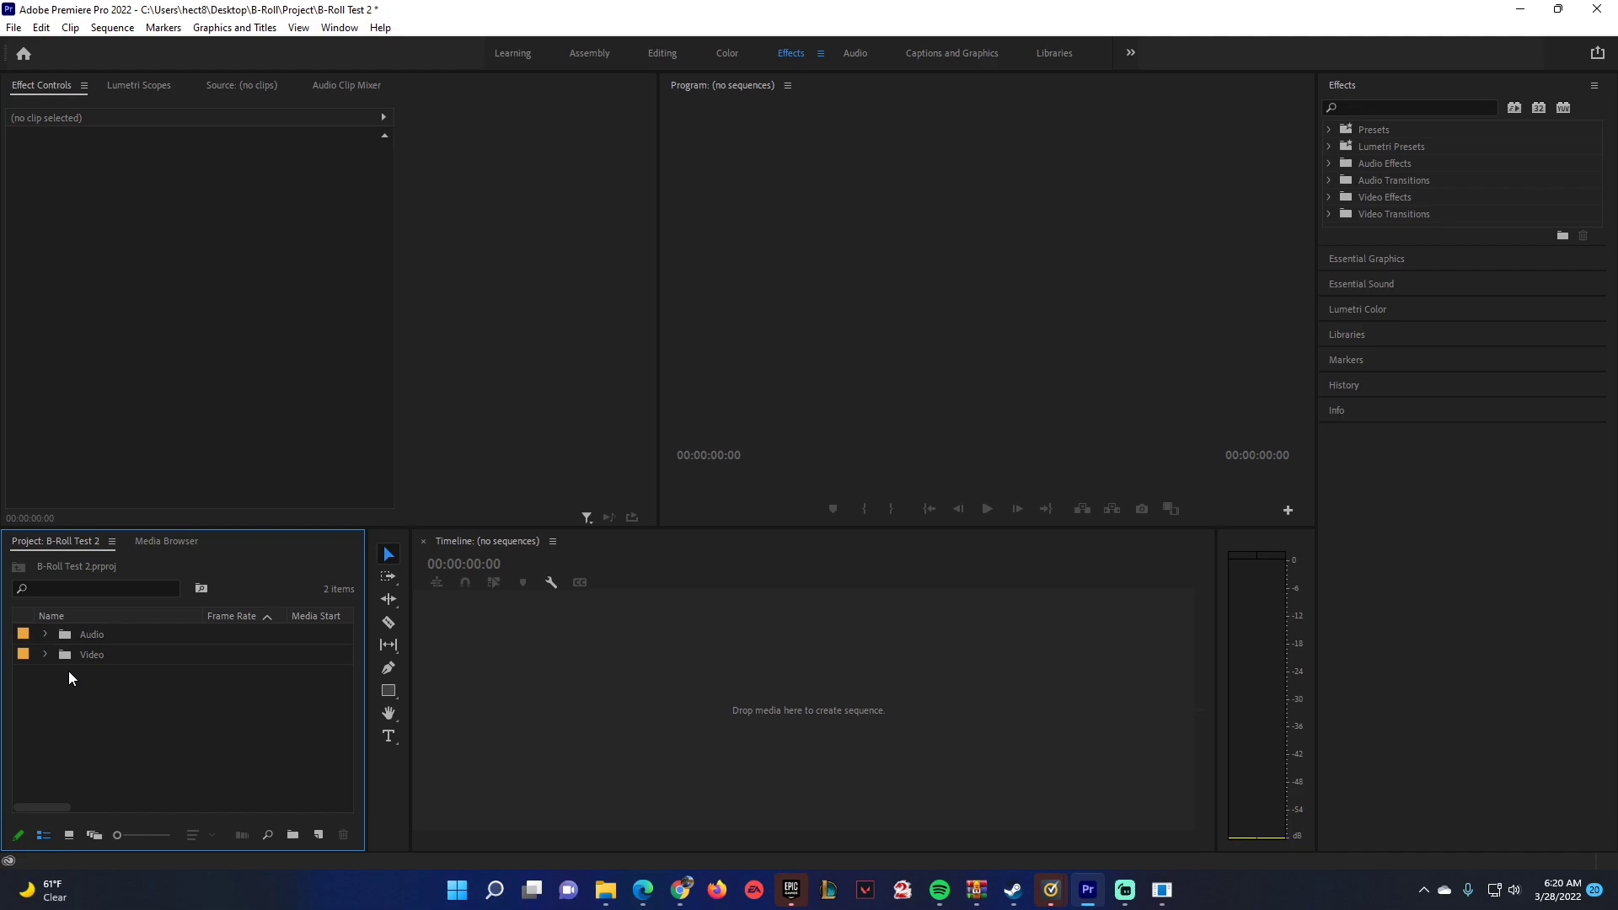
Interpret all the MOV clips in the Video bin at an assumed frame rate of 24 fps.
left_click(47, 656)
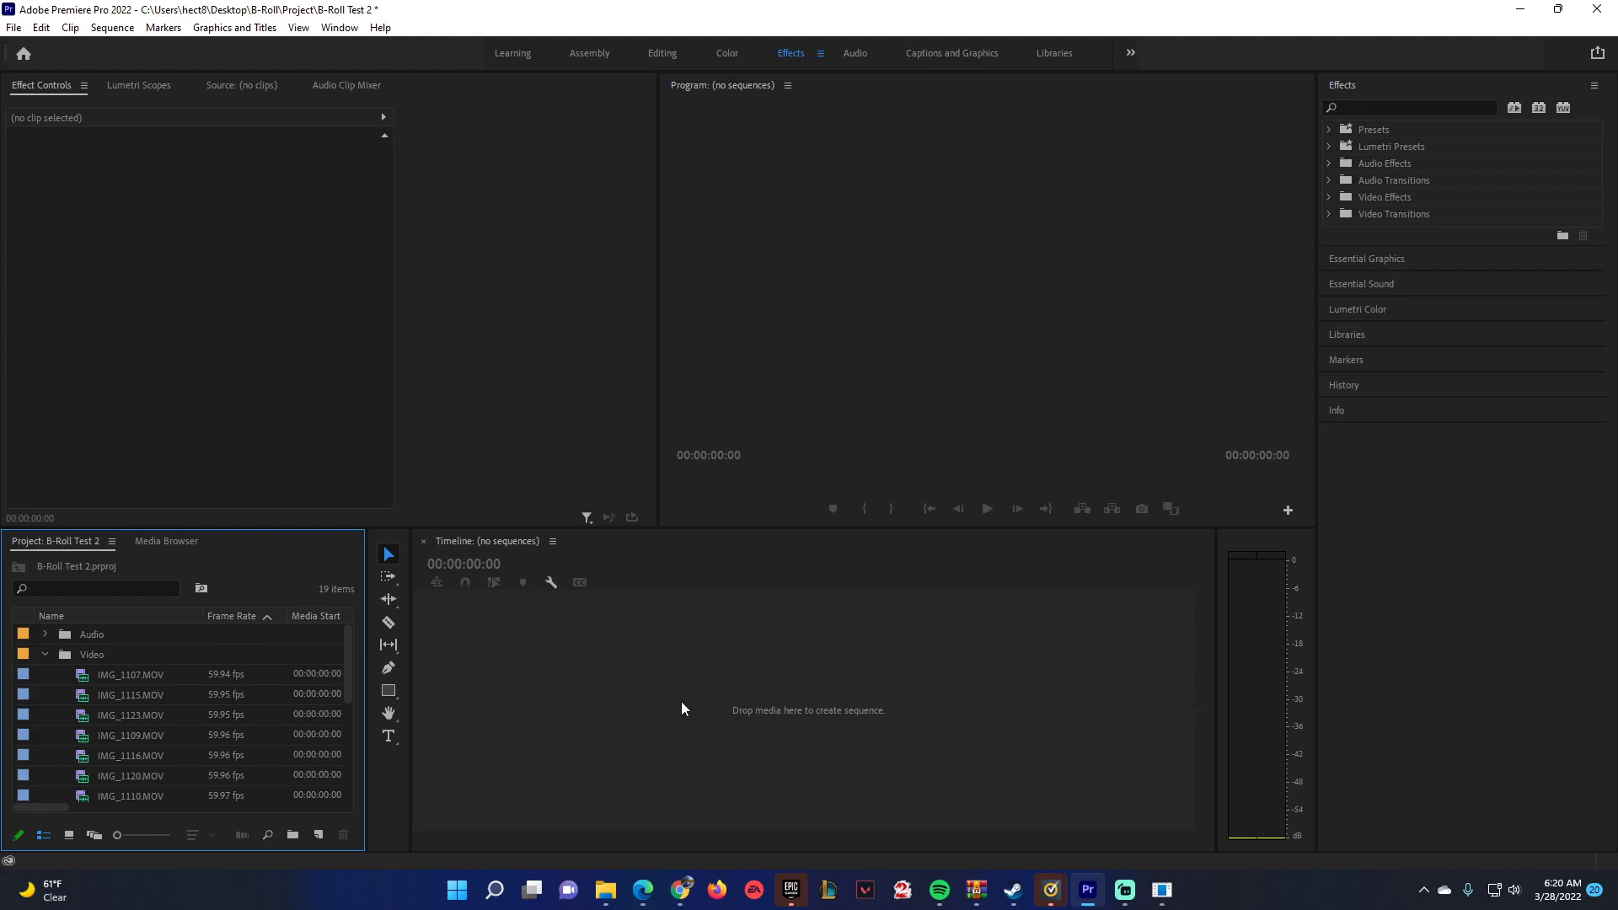
left_click(133, 677)
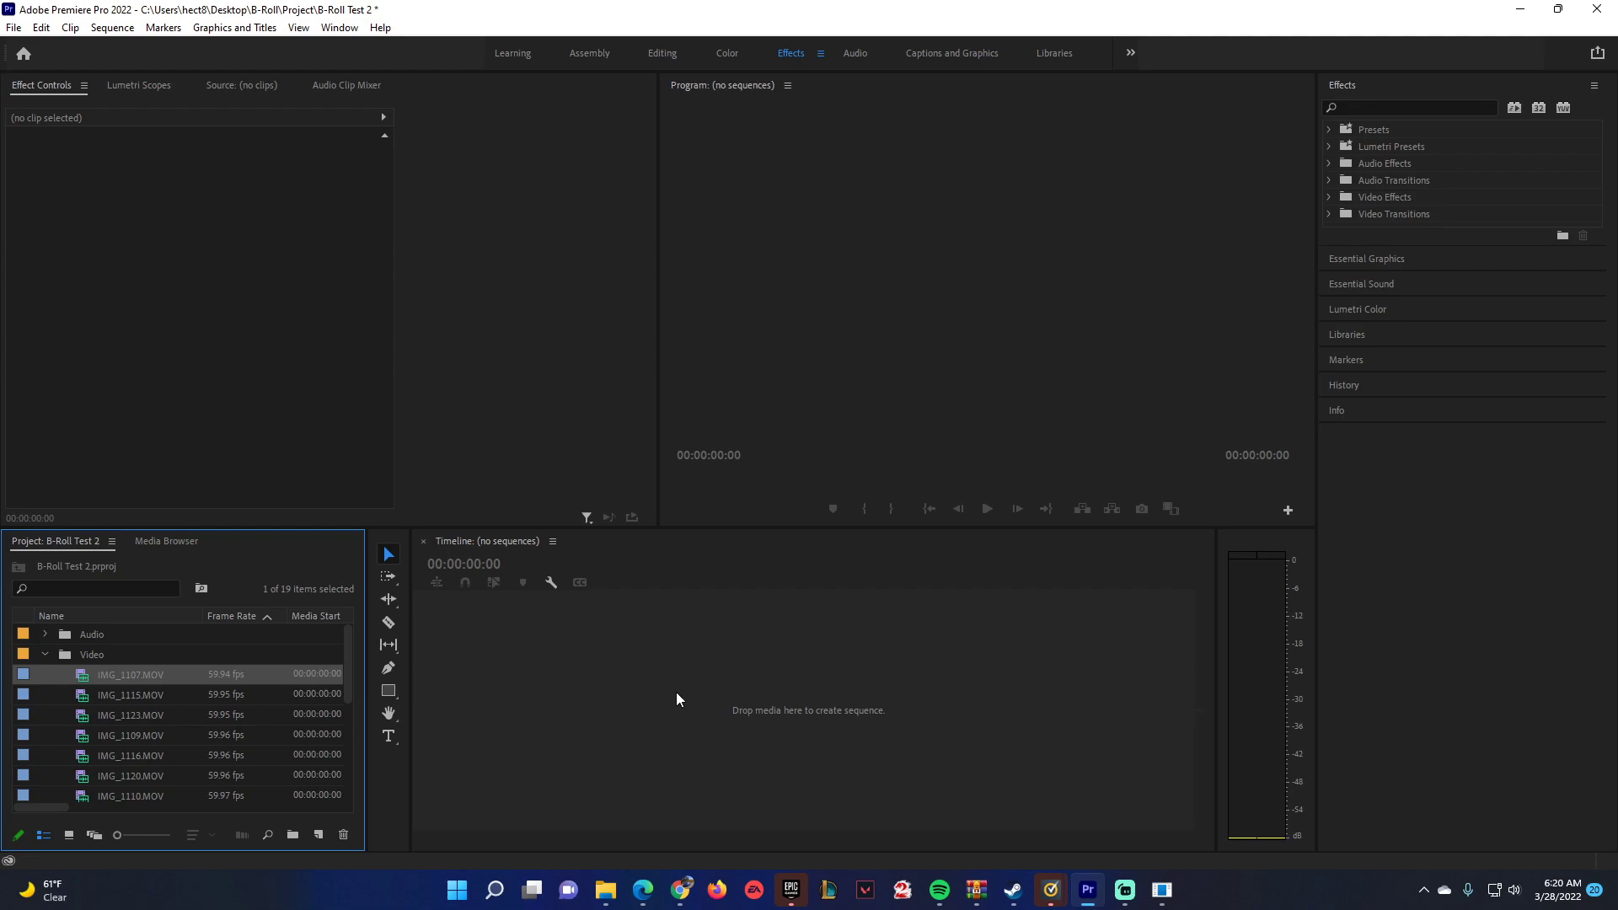
scroll(130, 687, "down", 1)
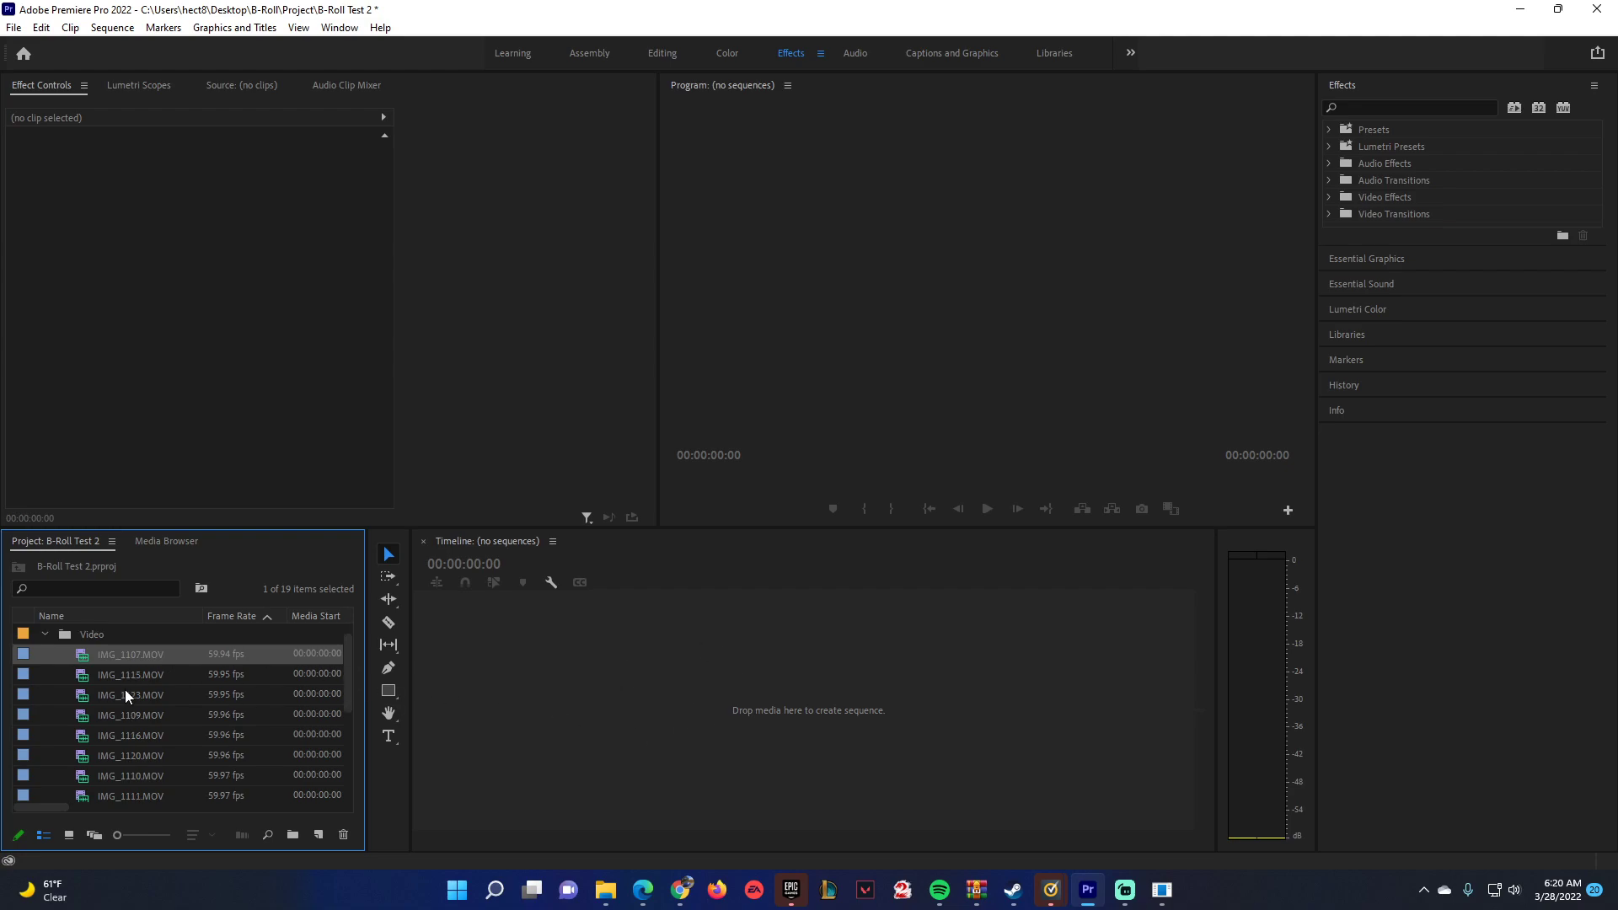
scroll(239, 716, "down", 3)
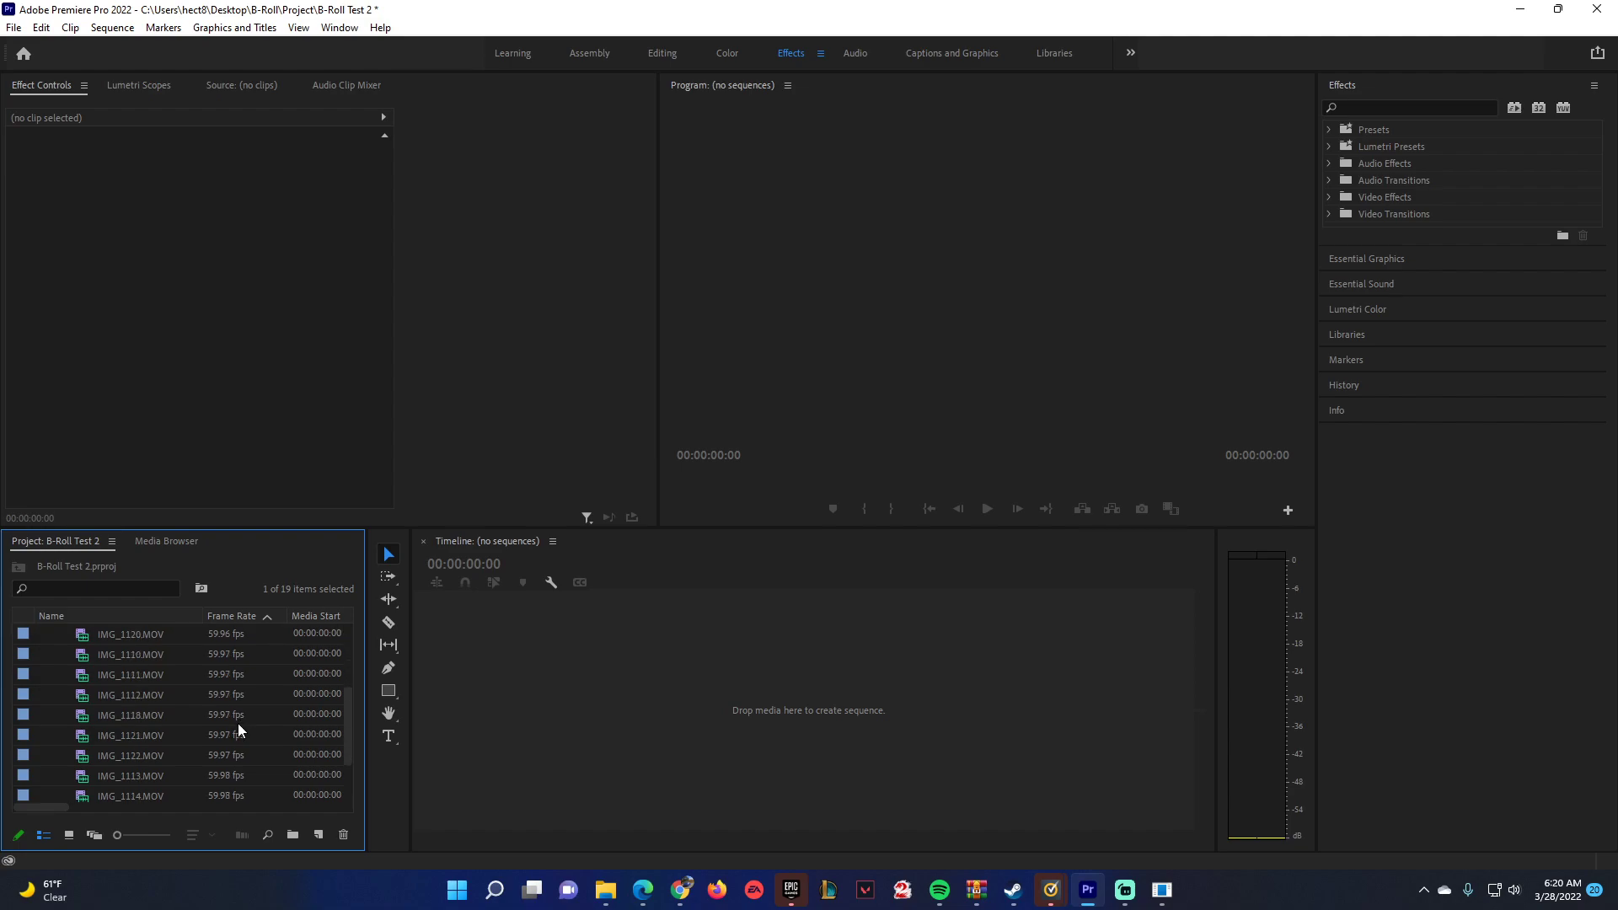
left_click(125, 782, "shift")
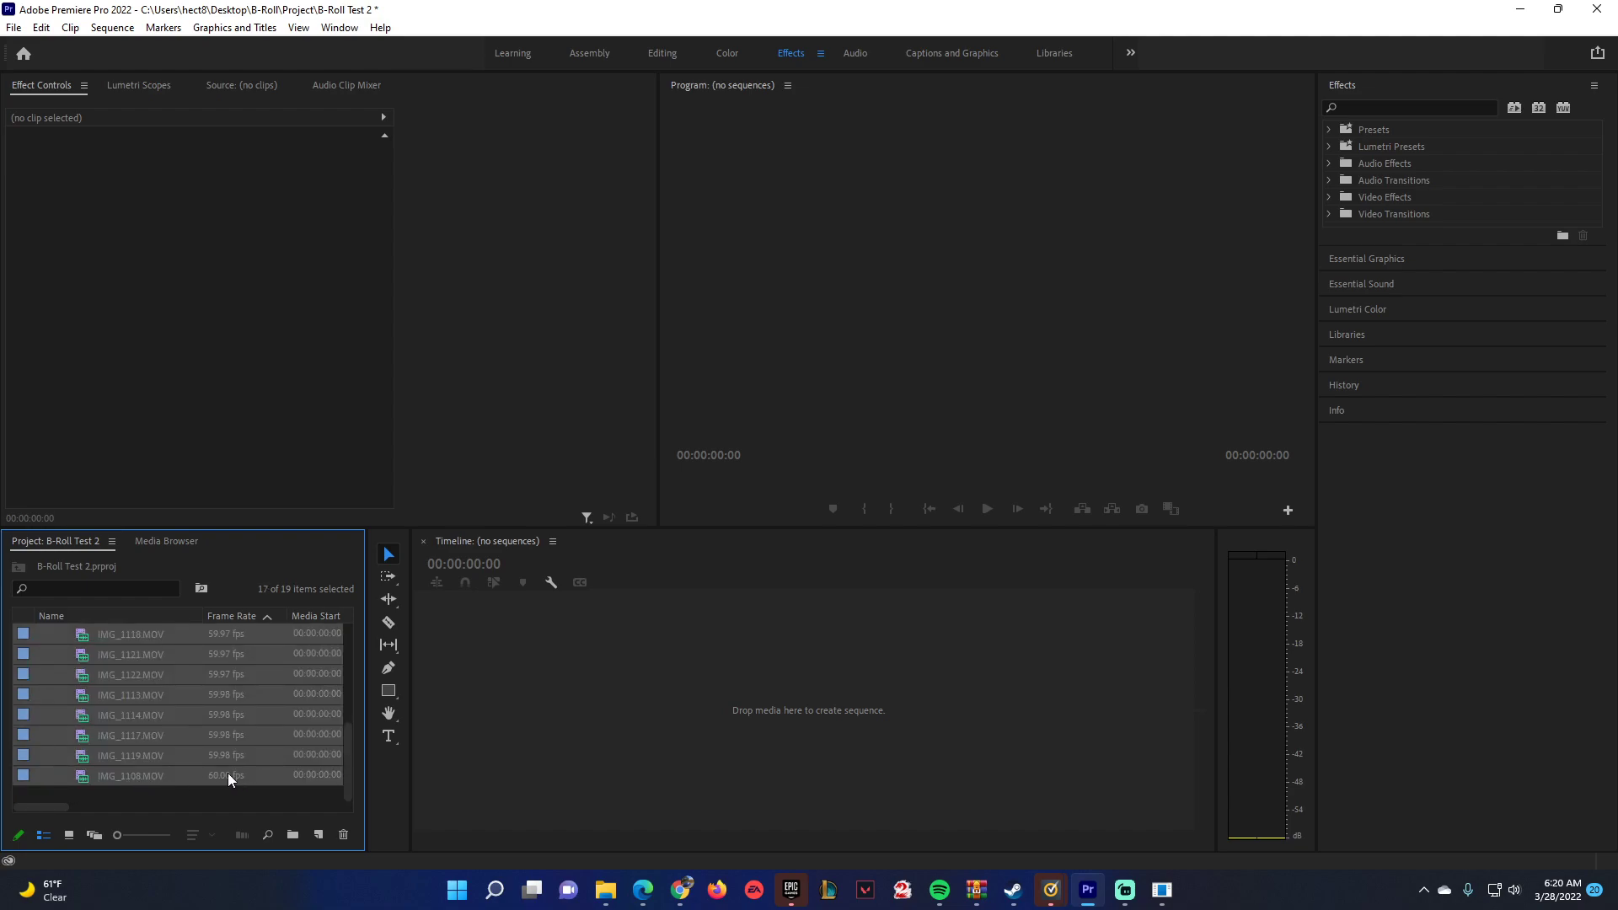
scroll(228, 675, "up", 4)
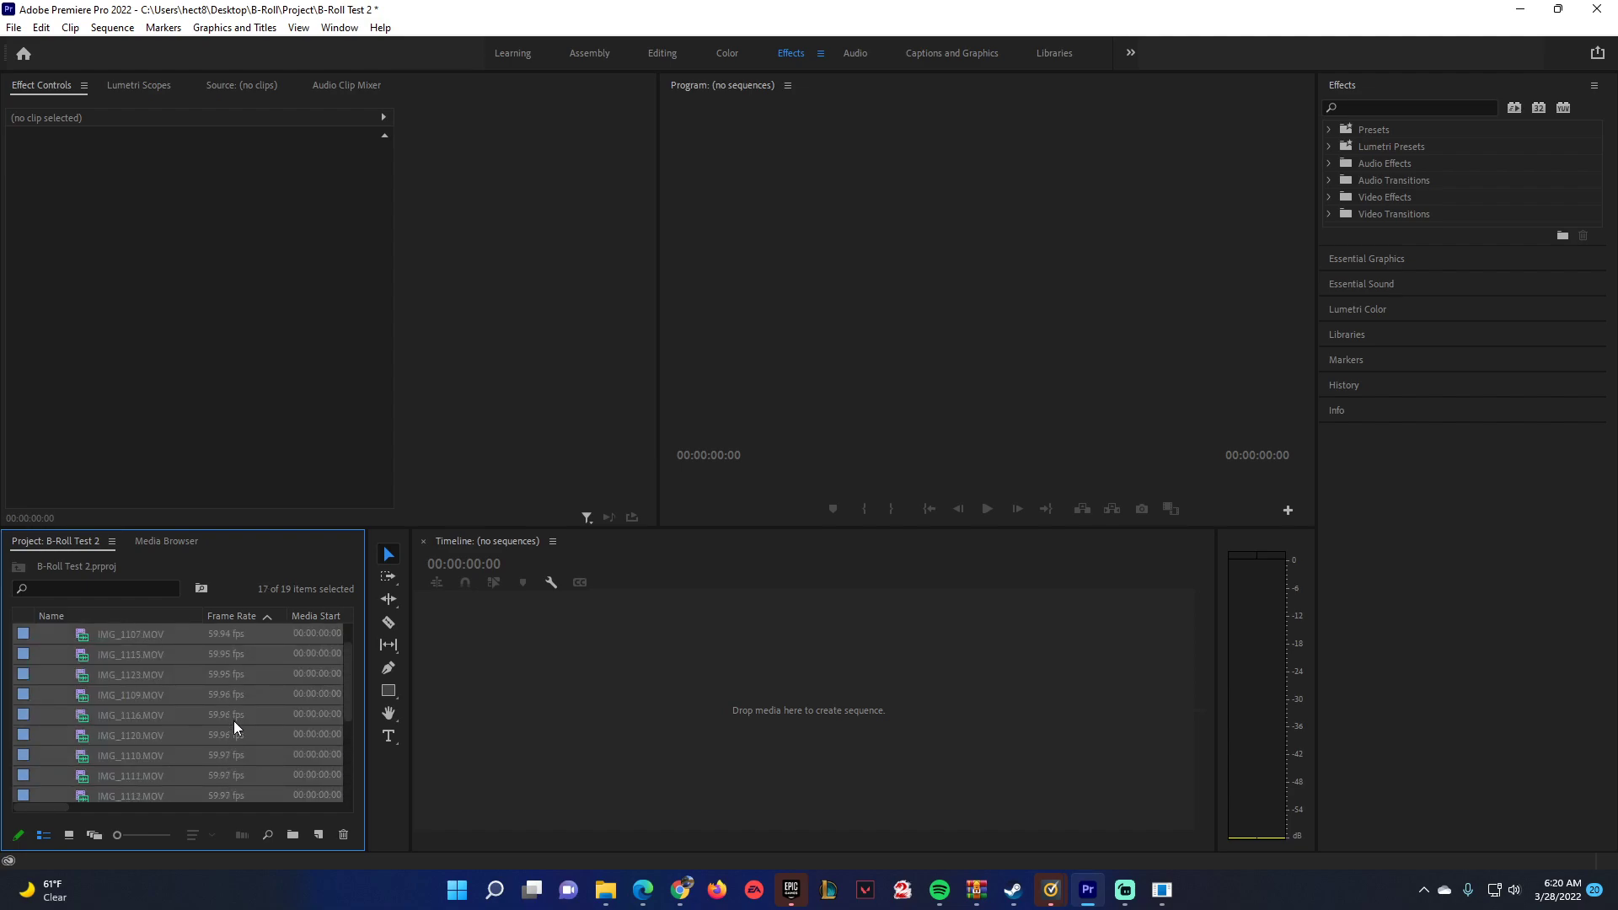
right_click(116, 686)
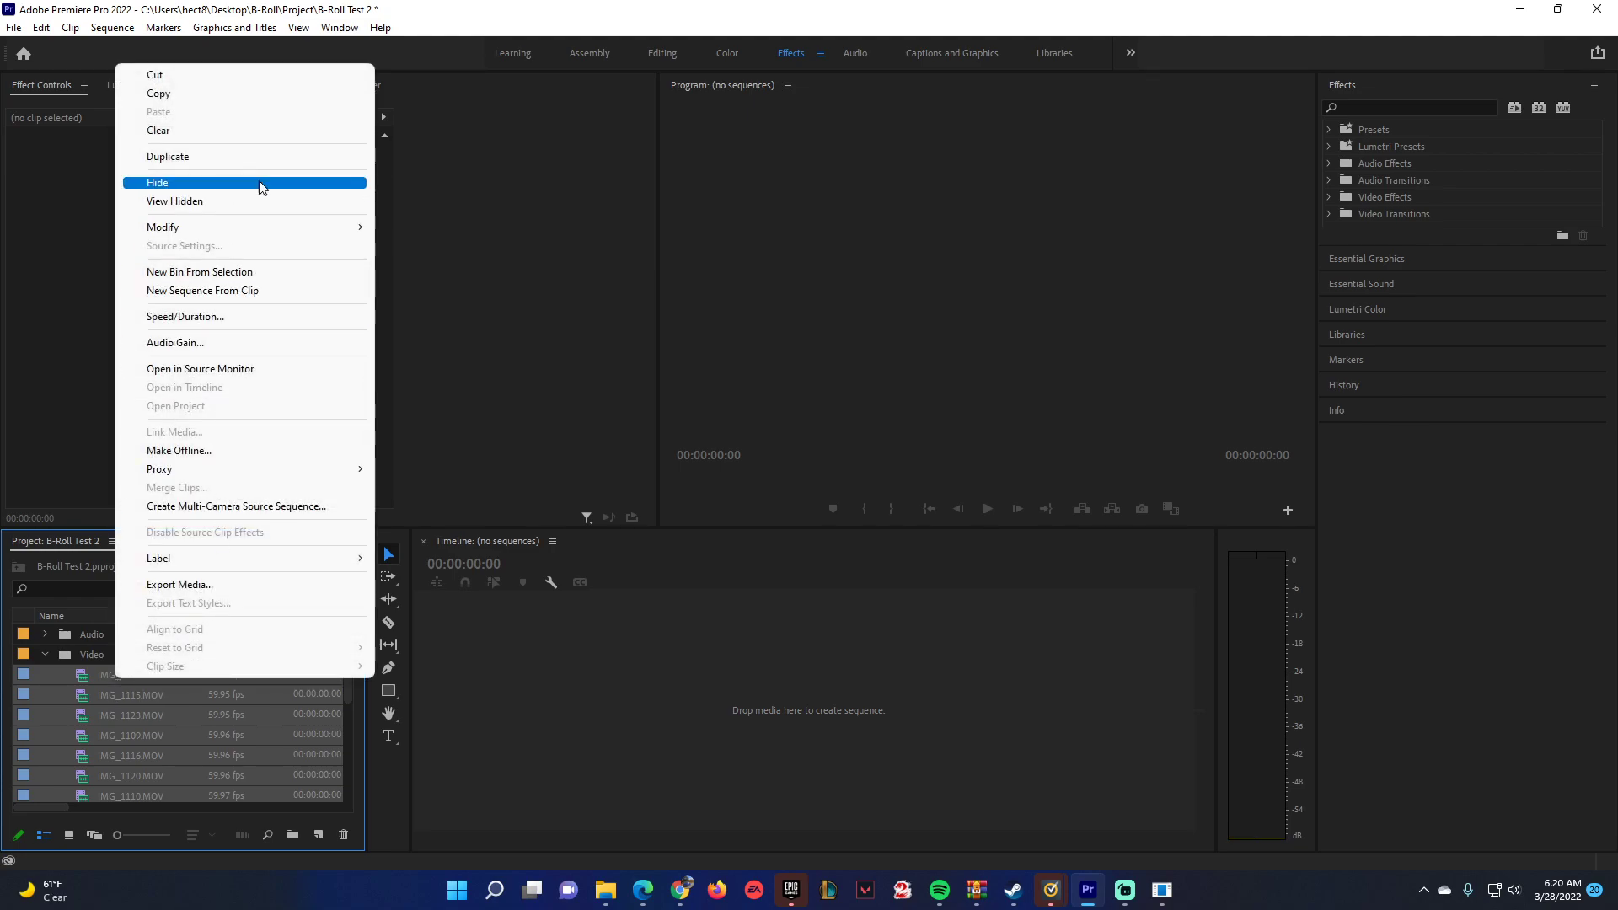
mouse_move(326, 229)
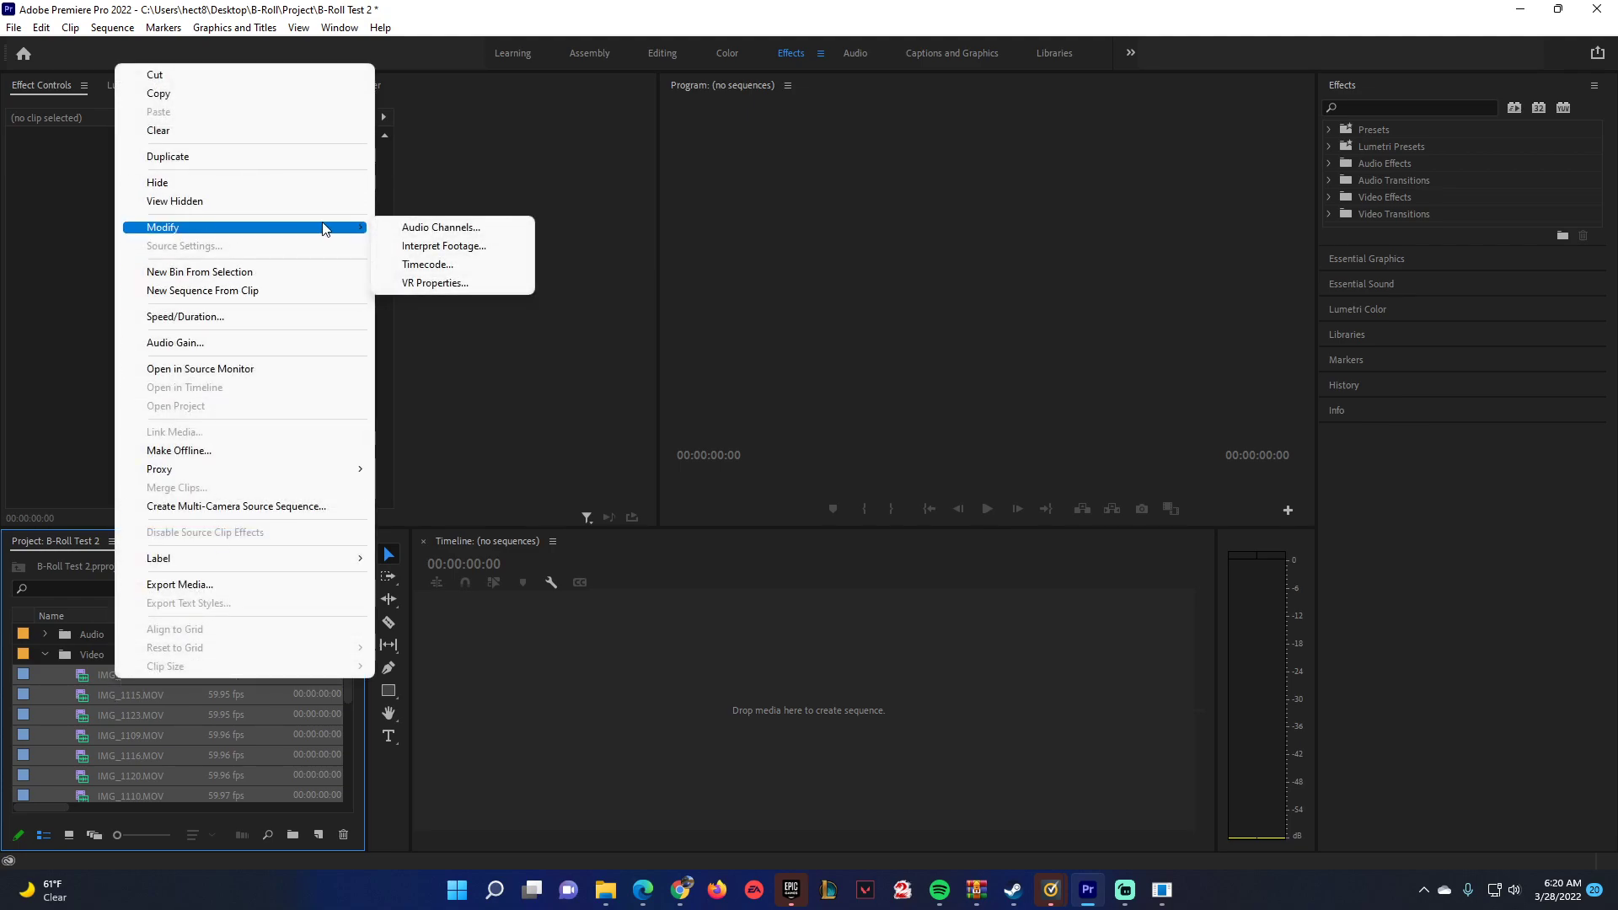
left_click(444, 245)
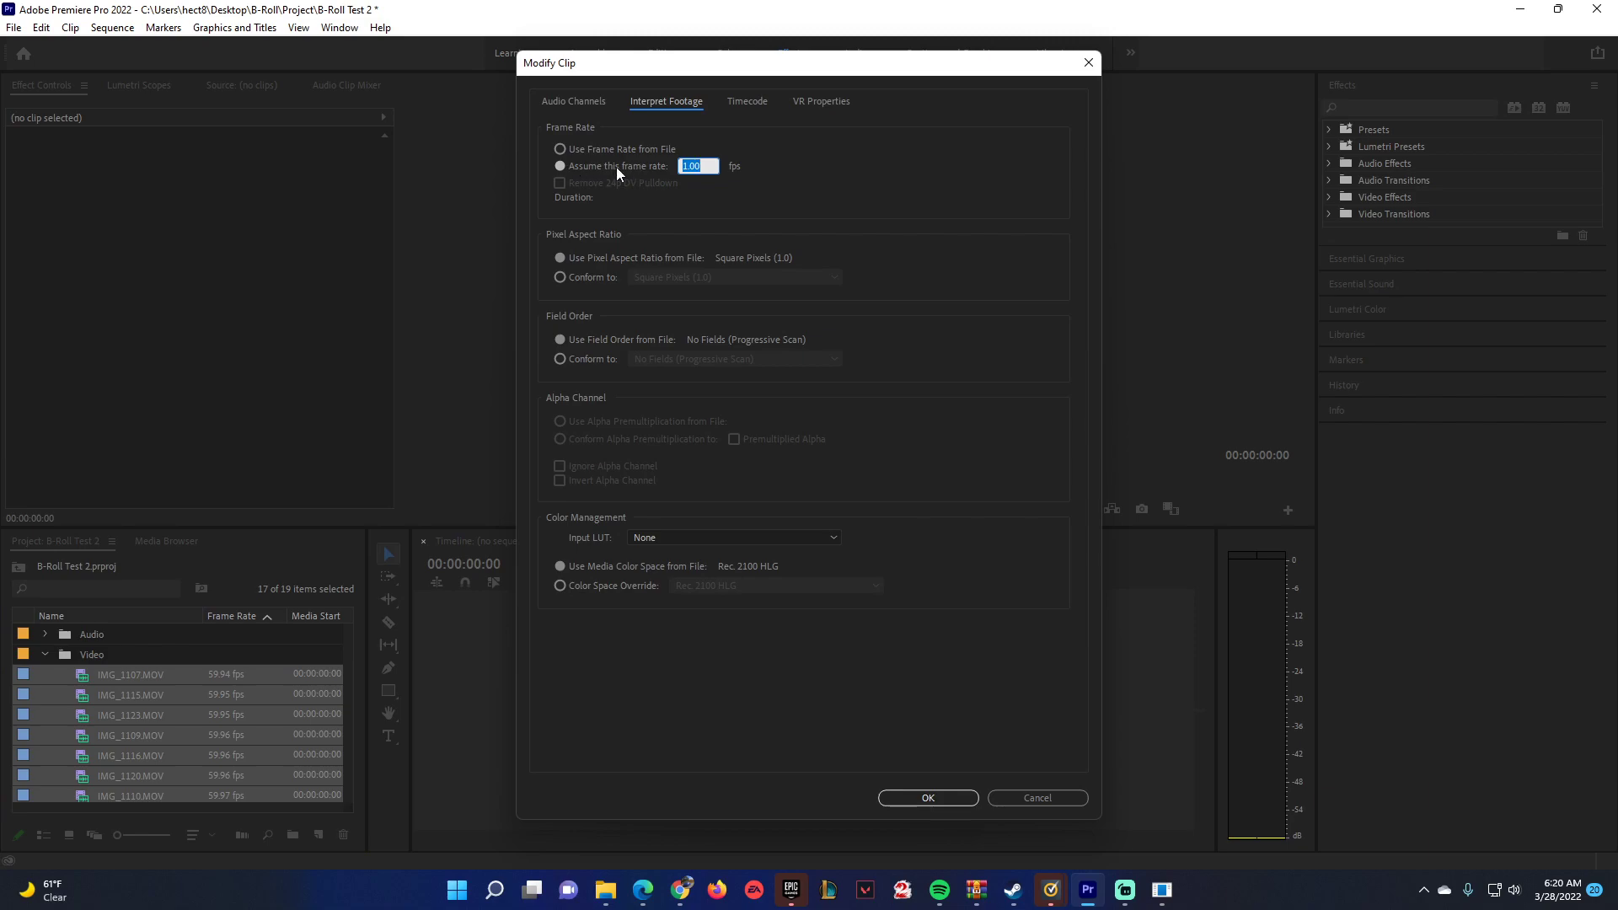
left_click(714, 164)
type("24")
left_click(912, 799)
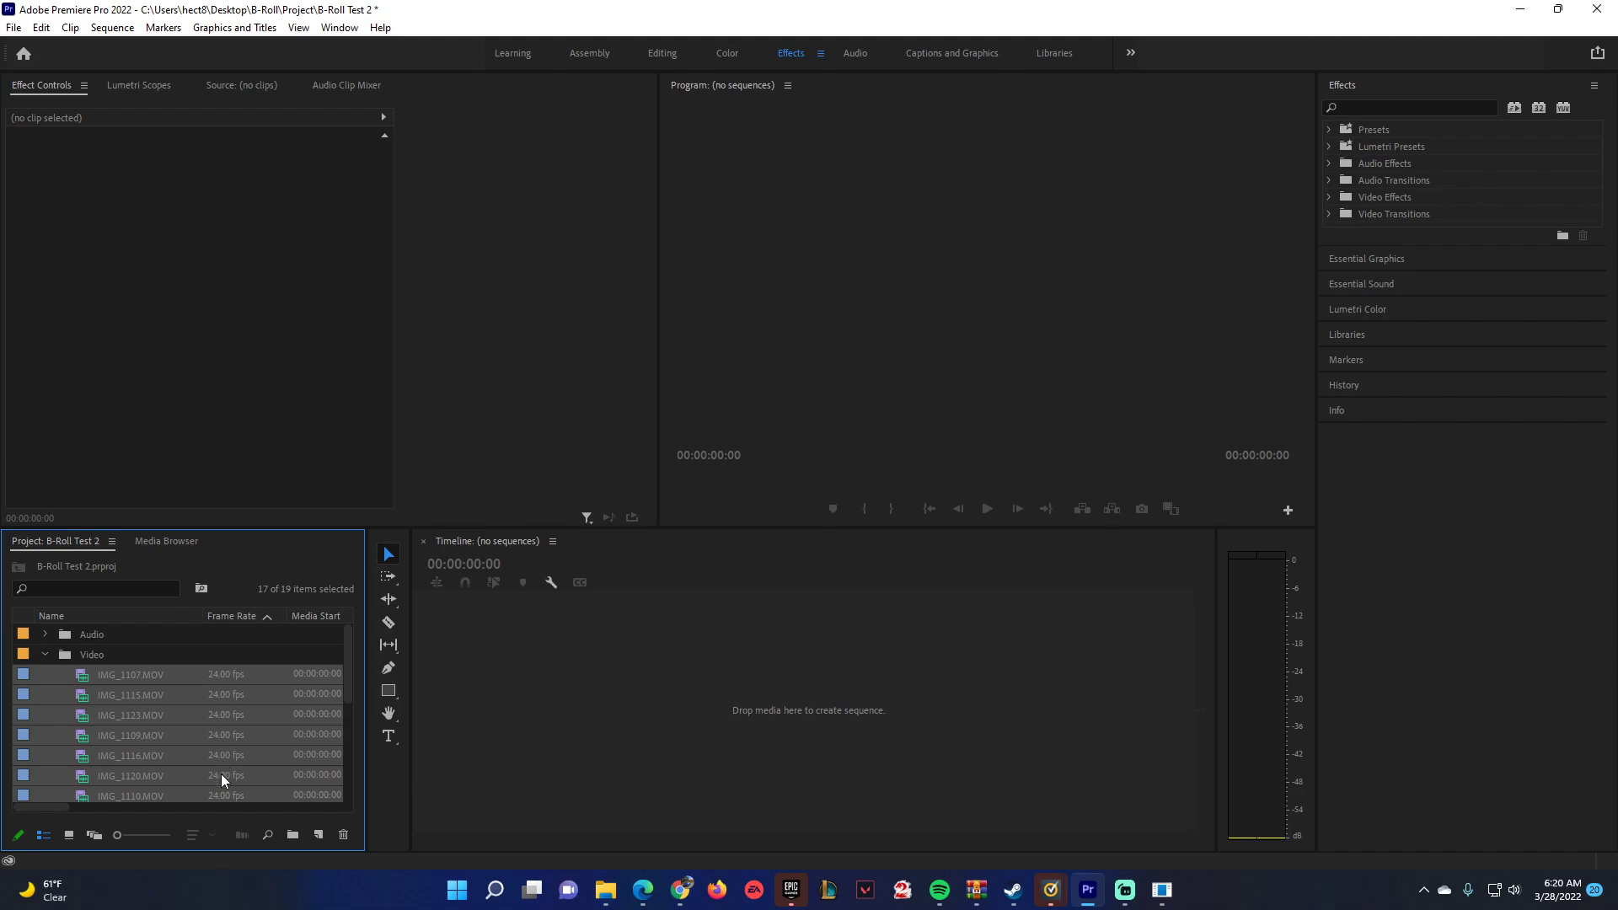
scroll(220, 776, "down", 4)
left_click(188, 800)
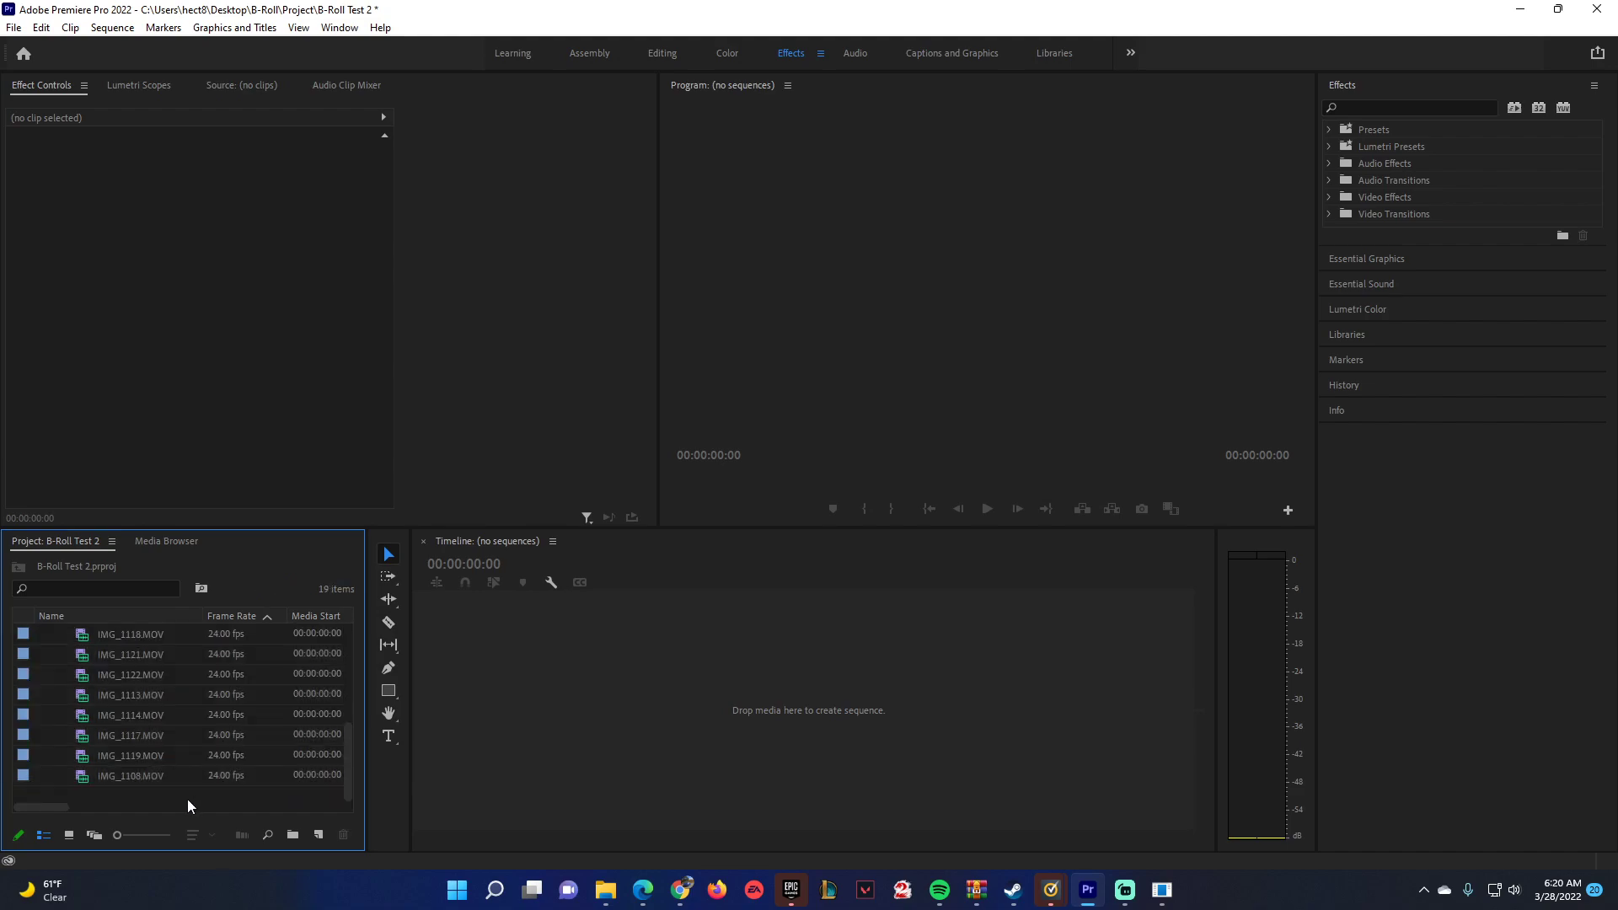
Check the speed and duration settings of the IMG_1110.MOV clip.
scroll(135, 784, "up", 3)
right_click(163, 715)
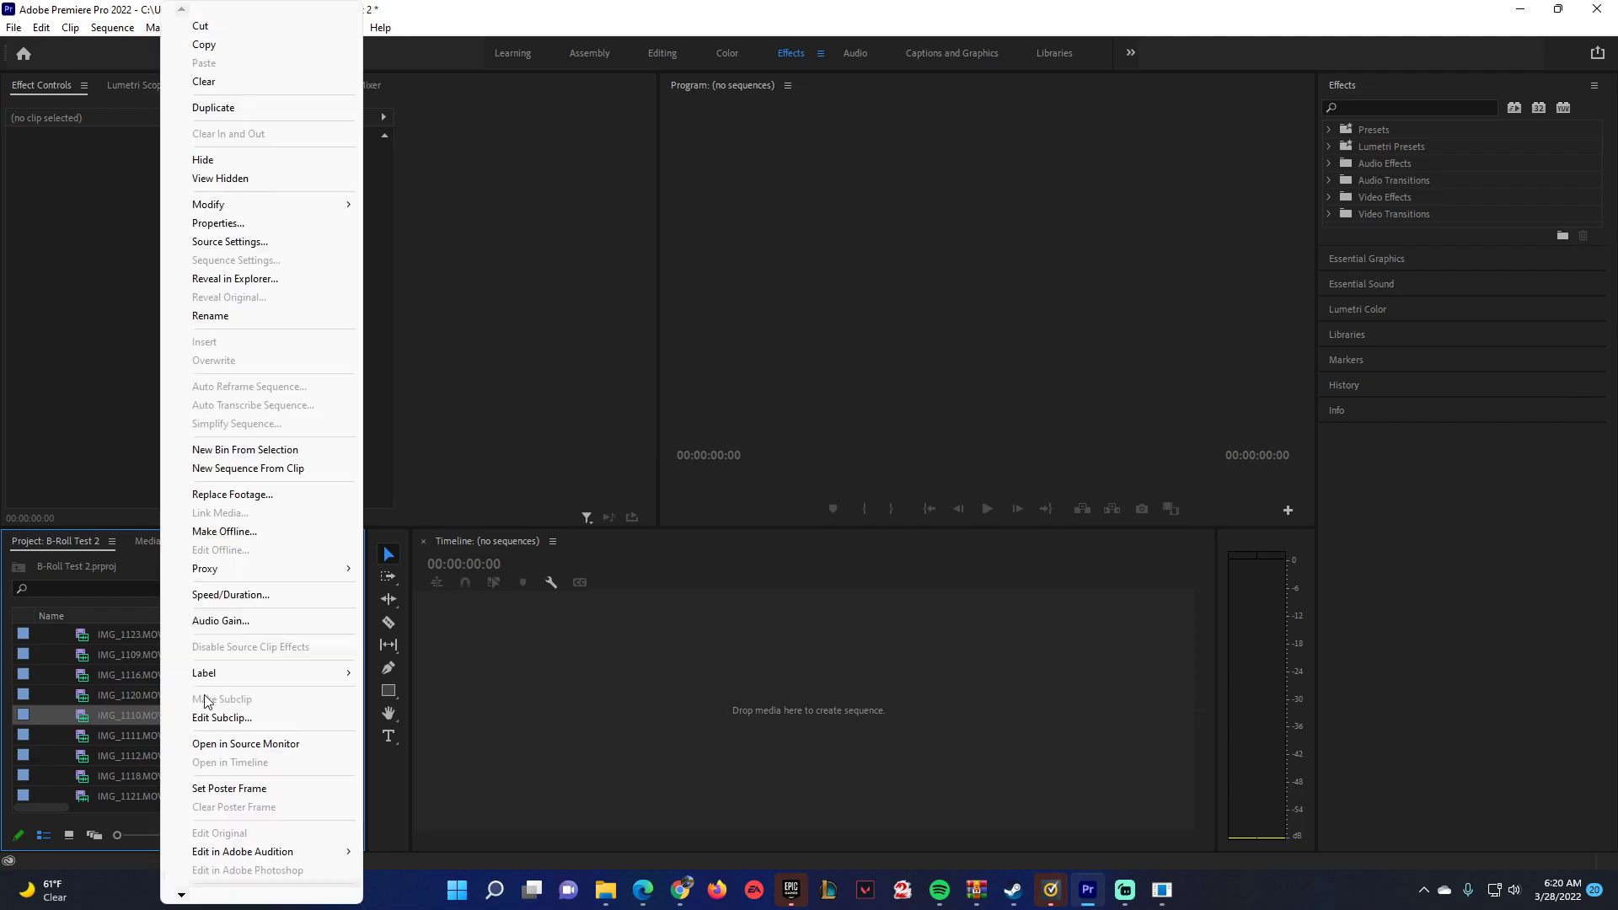
left_click(249, 597)
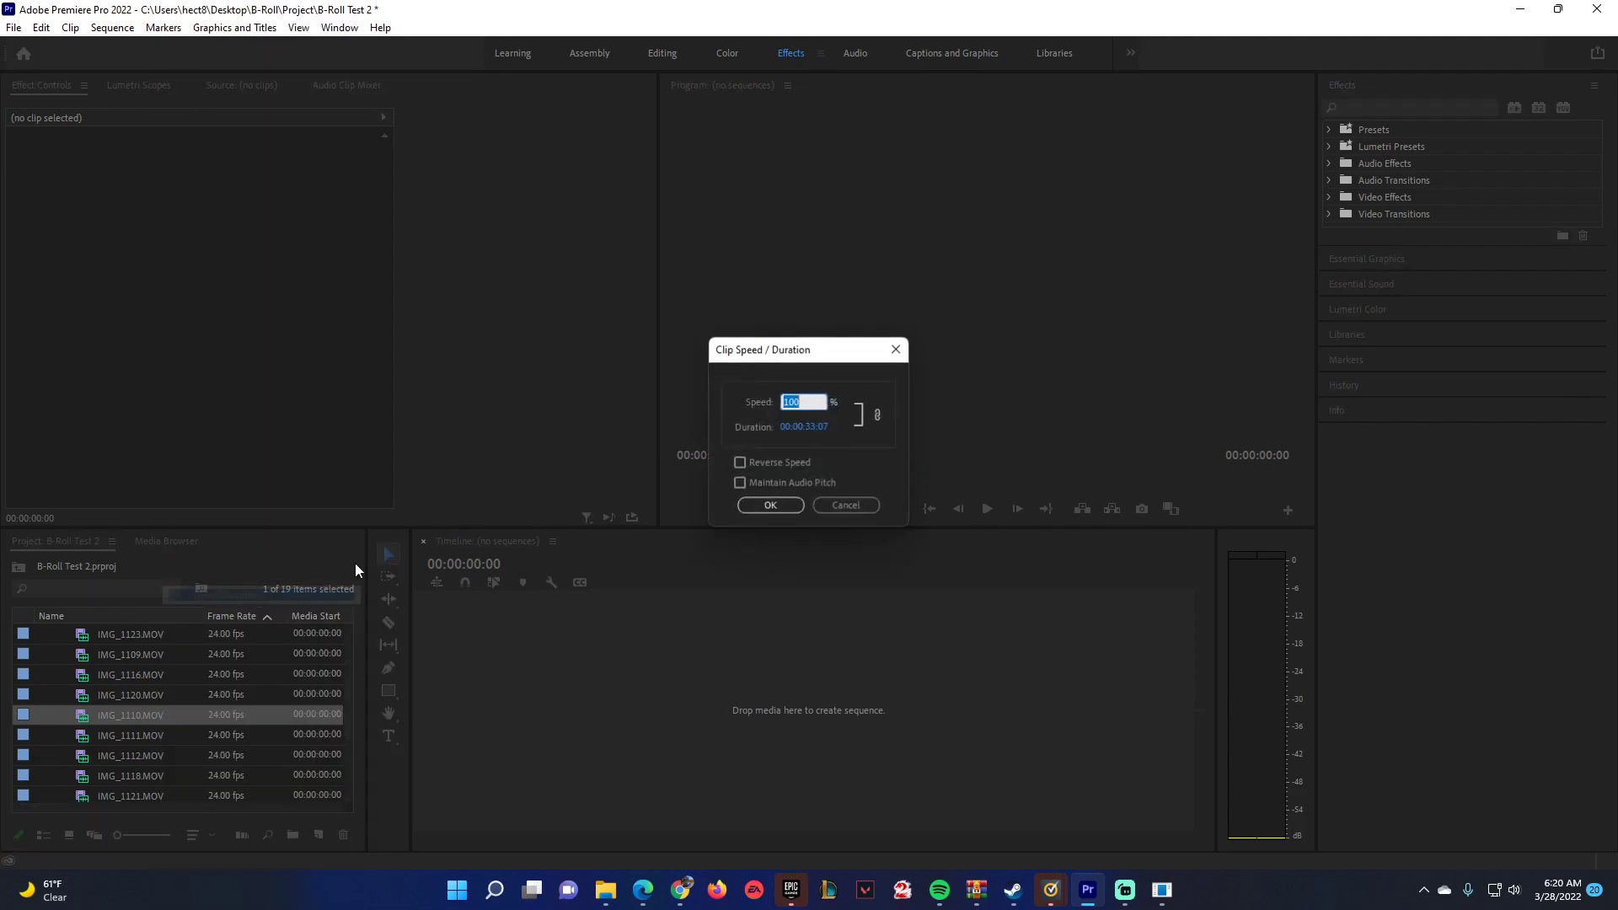
left_click(846, 505)
Create a new sequence from the IMG_1107.MOV clip by placing it in the empty timeline.
scroll(175, 706, "up", 2)
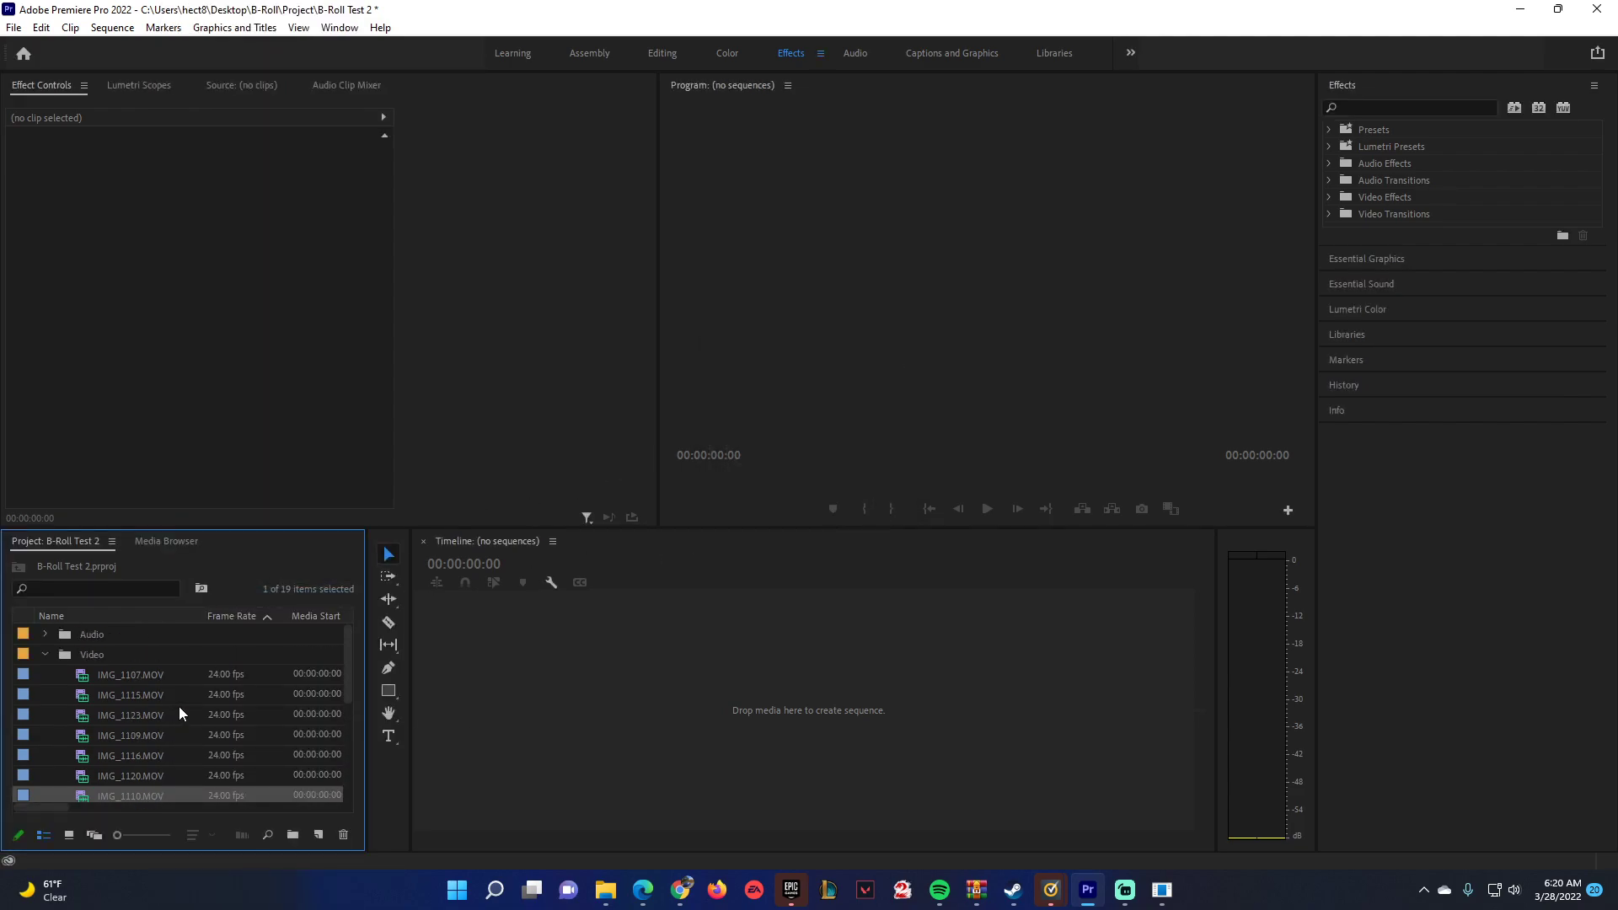
left_click(154, 676)
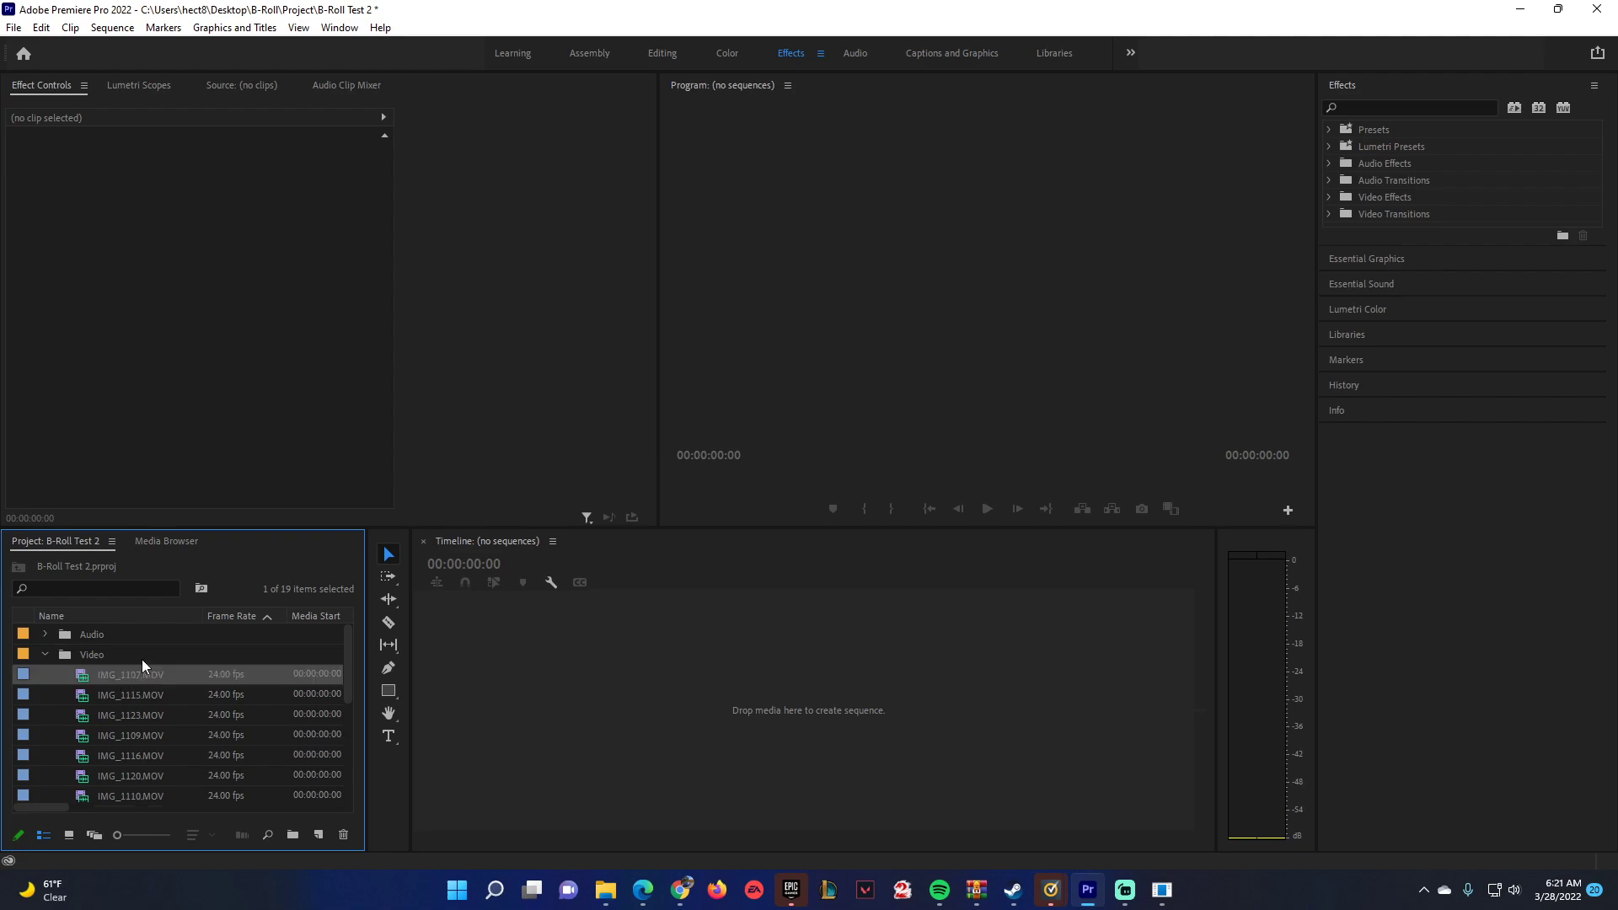
left_click_drag(83, 681, 627, 688)
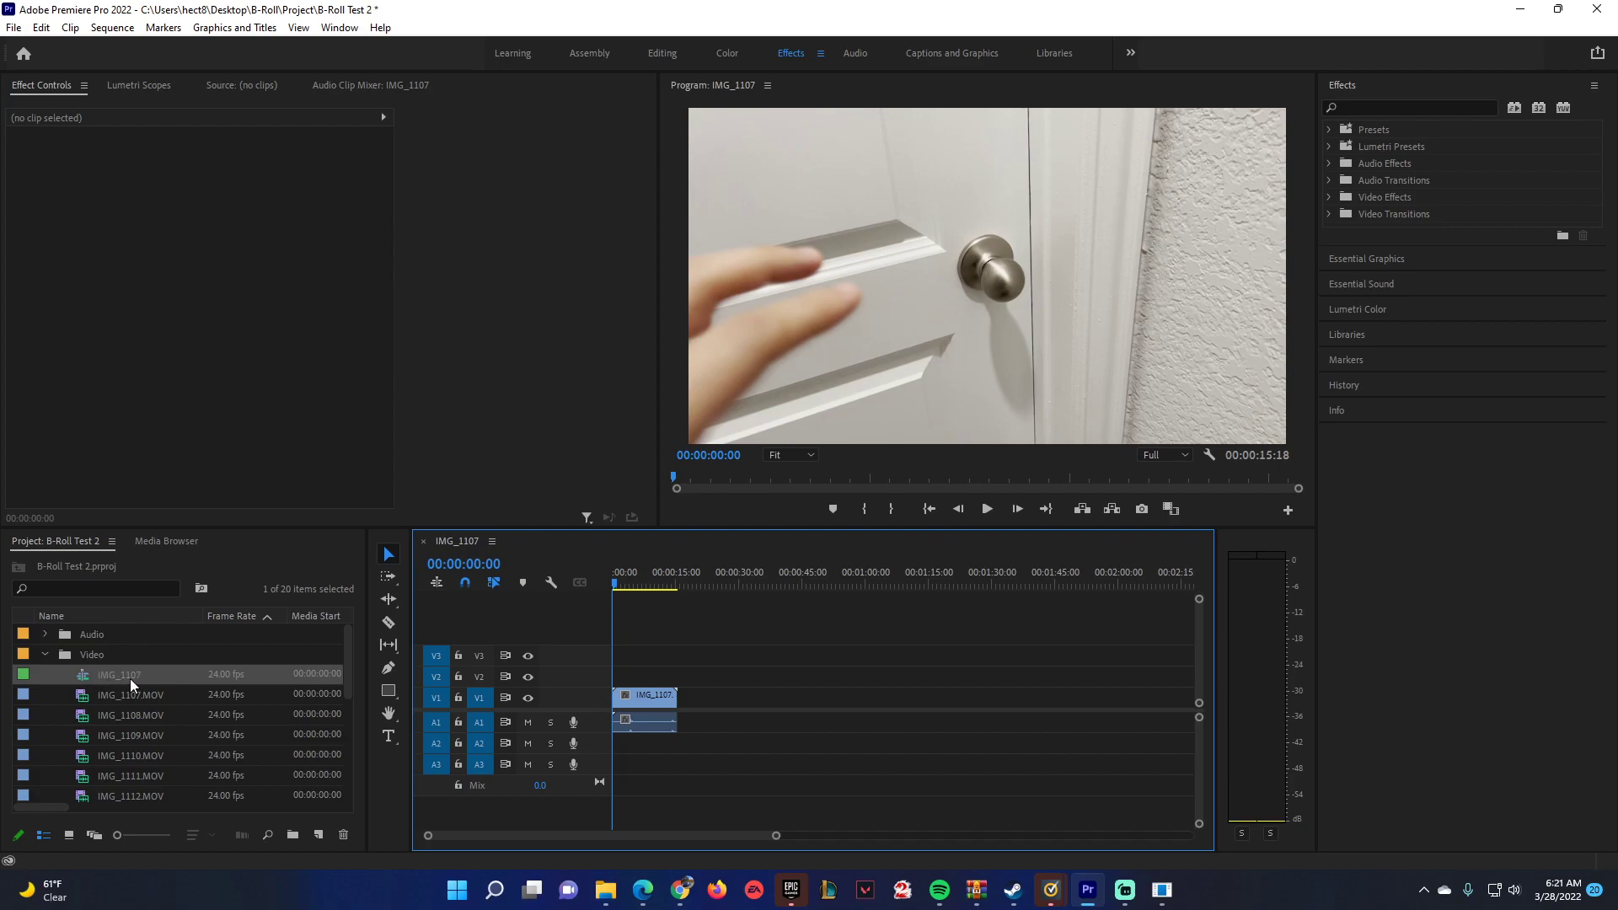
Rename the IMG_1107 sequence in the Video bin as "B-Rool Footage My Room".
left_click(84, 703)
left_click(82, 678)
left_click(85, 694)
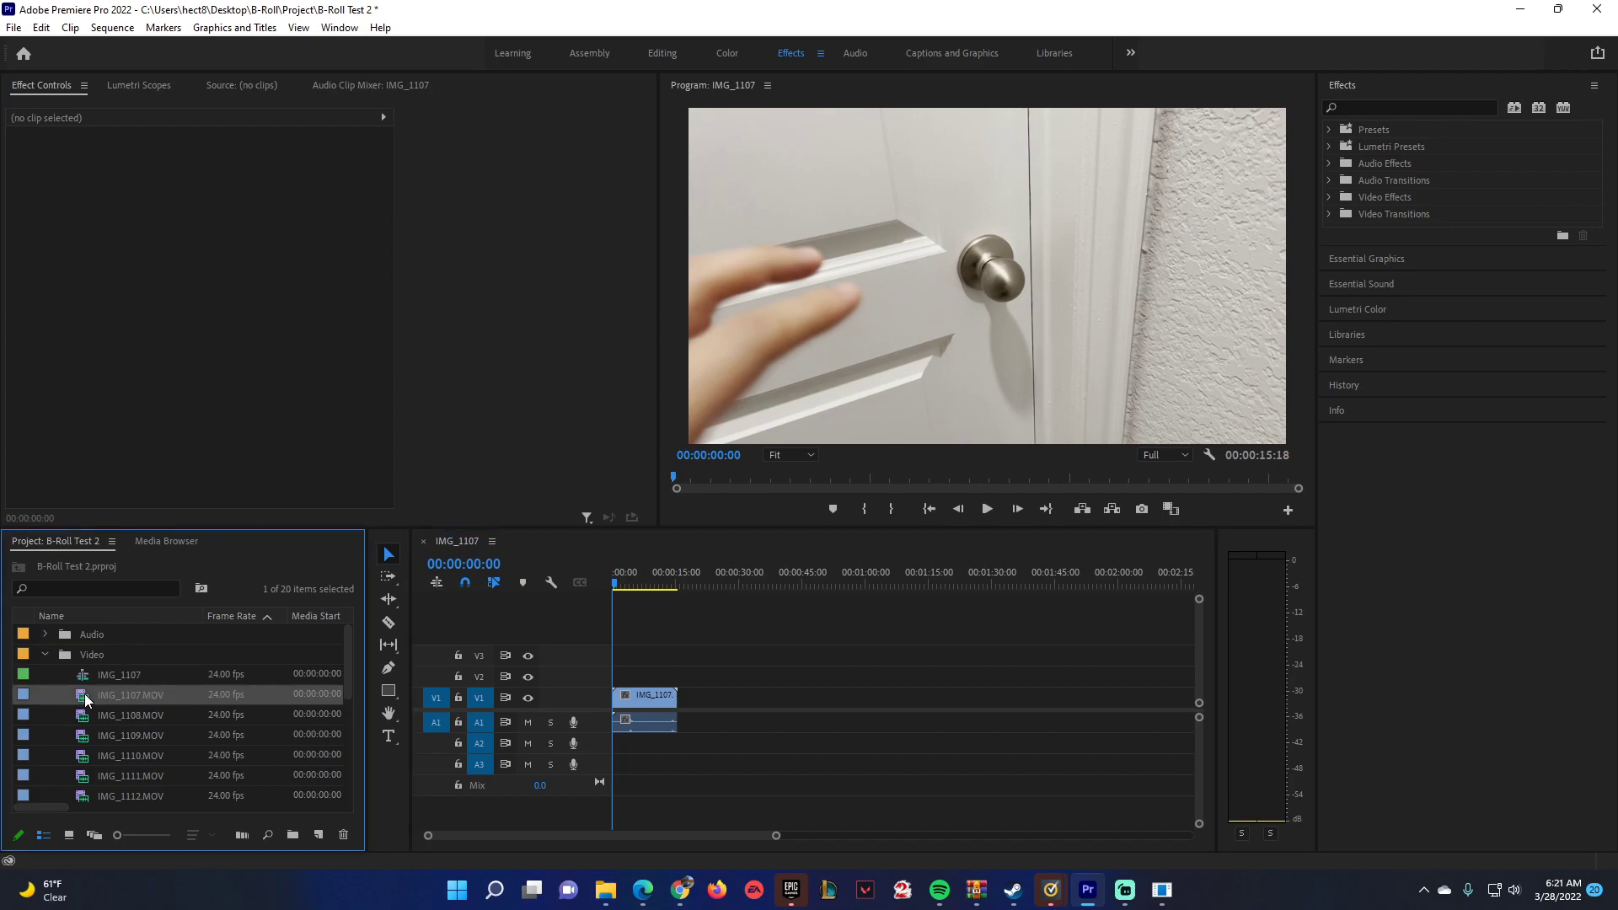
left_click(87, 674)
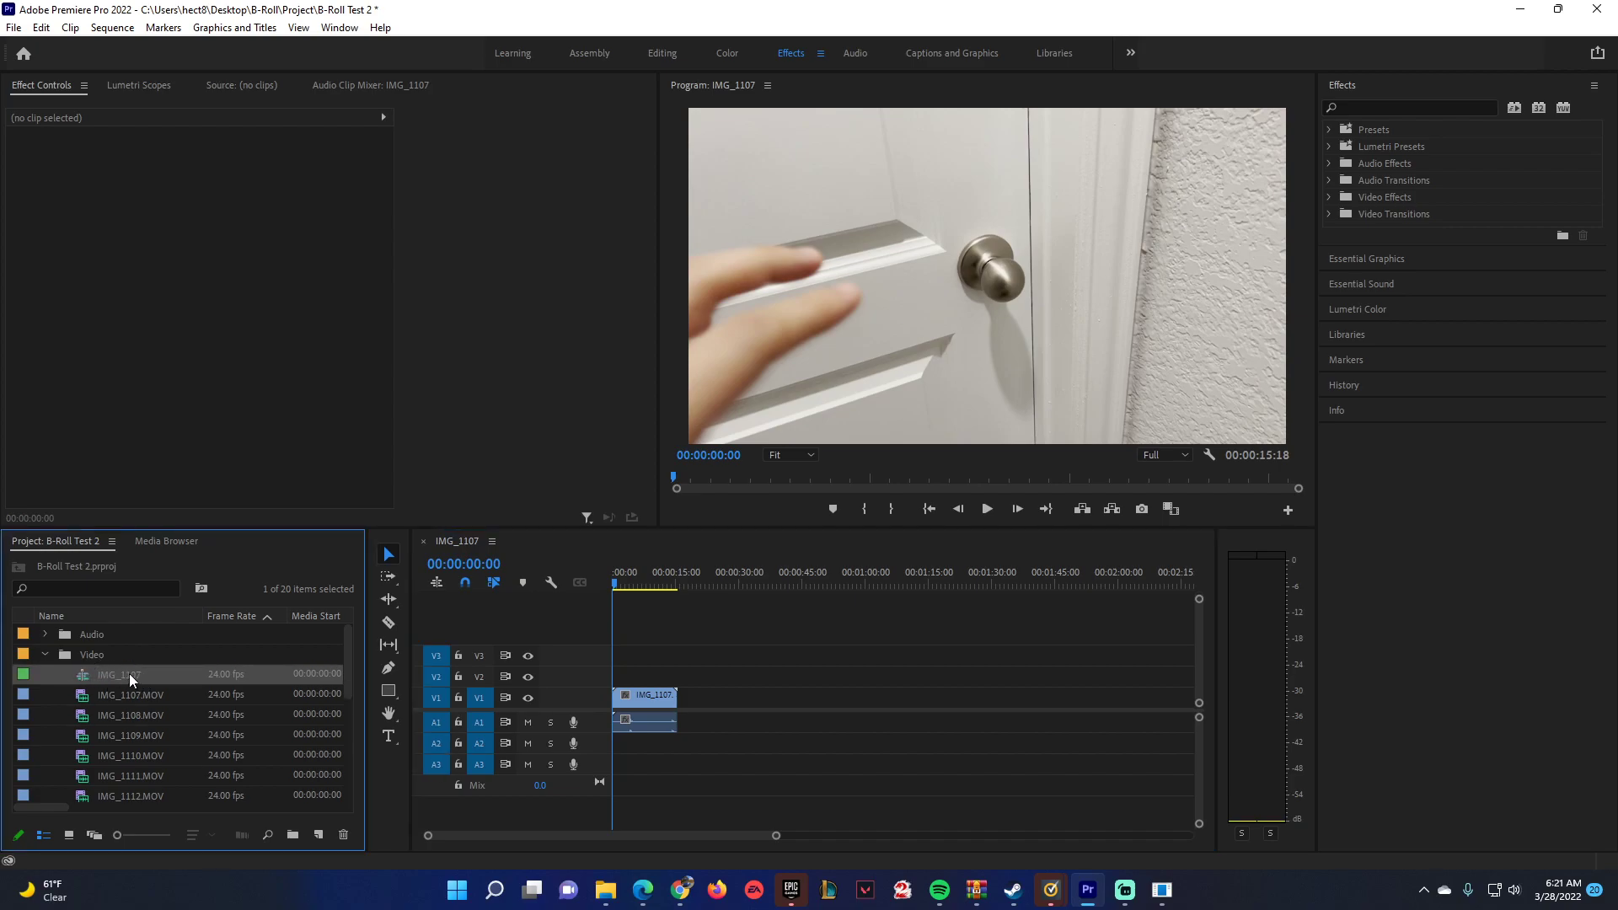
left_click(129, 674)
type("B-Rool F")
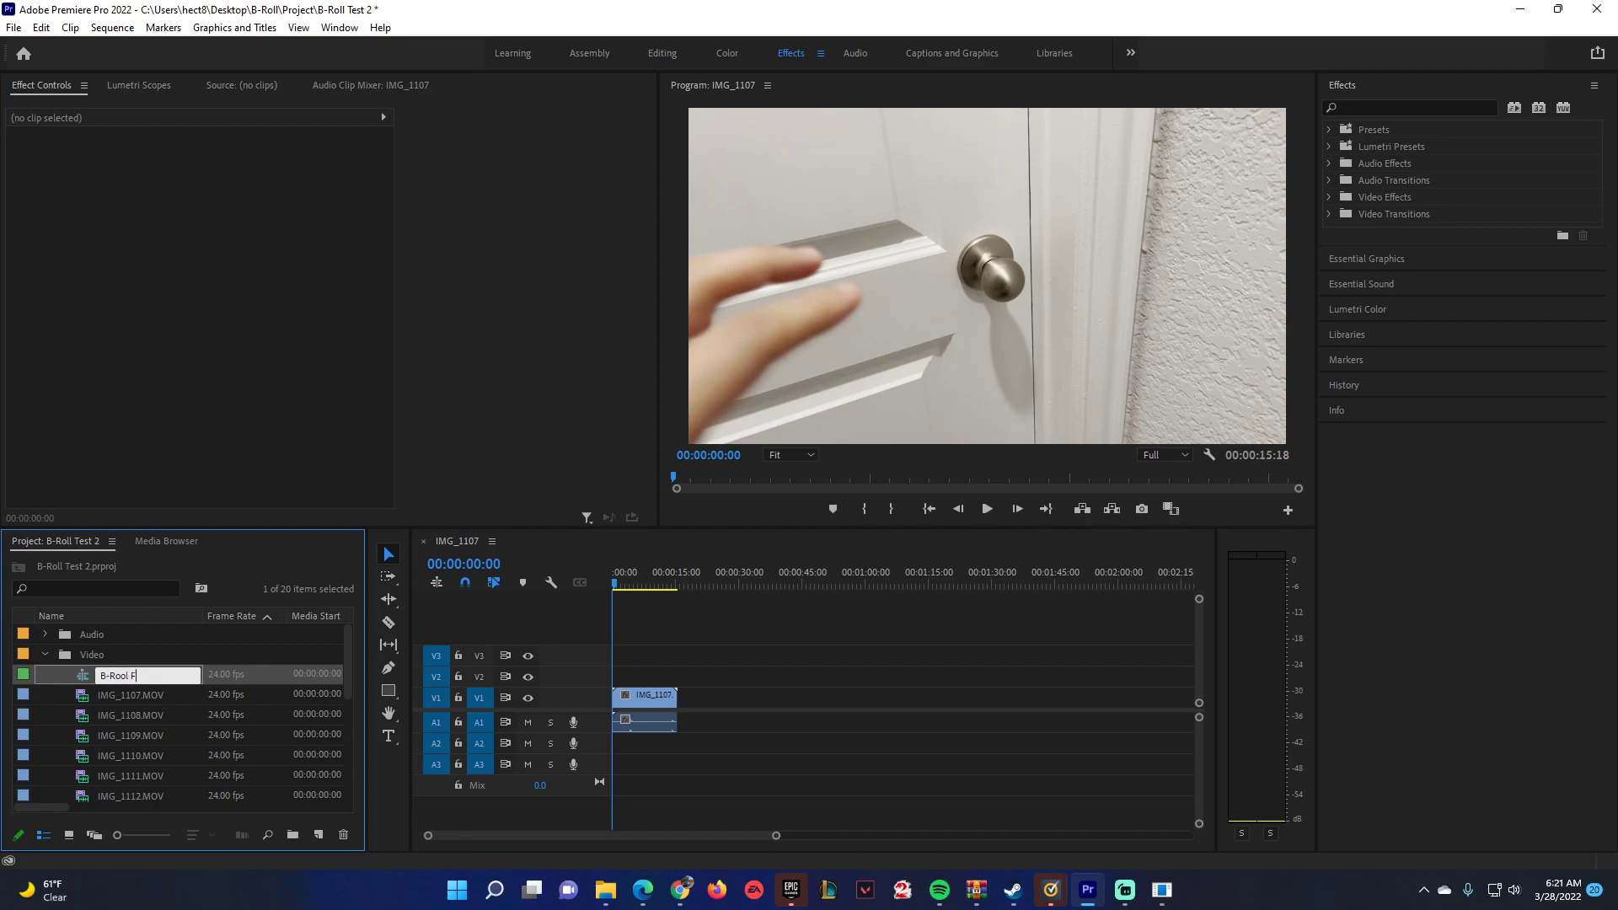
type("ootage My Room")
left_click(157, 696)
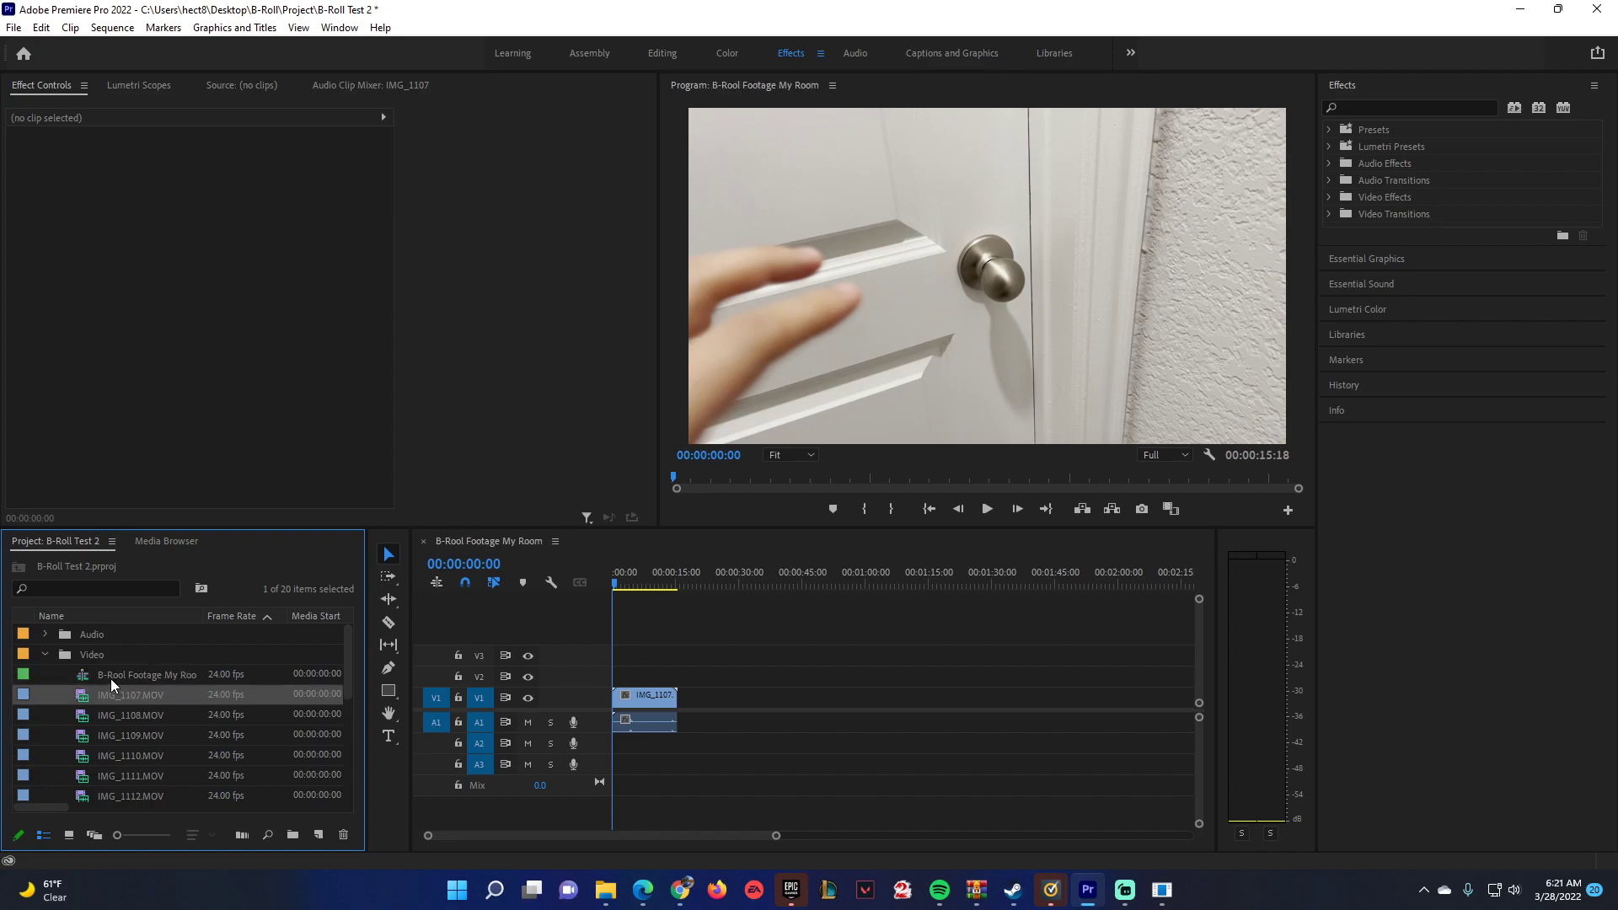
Play the opening seconds of the sequence and delete the IMG_1107 clip together with its audio from the timeline.
left_click(619, 582)
key("space")
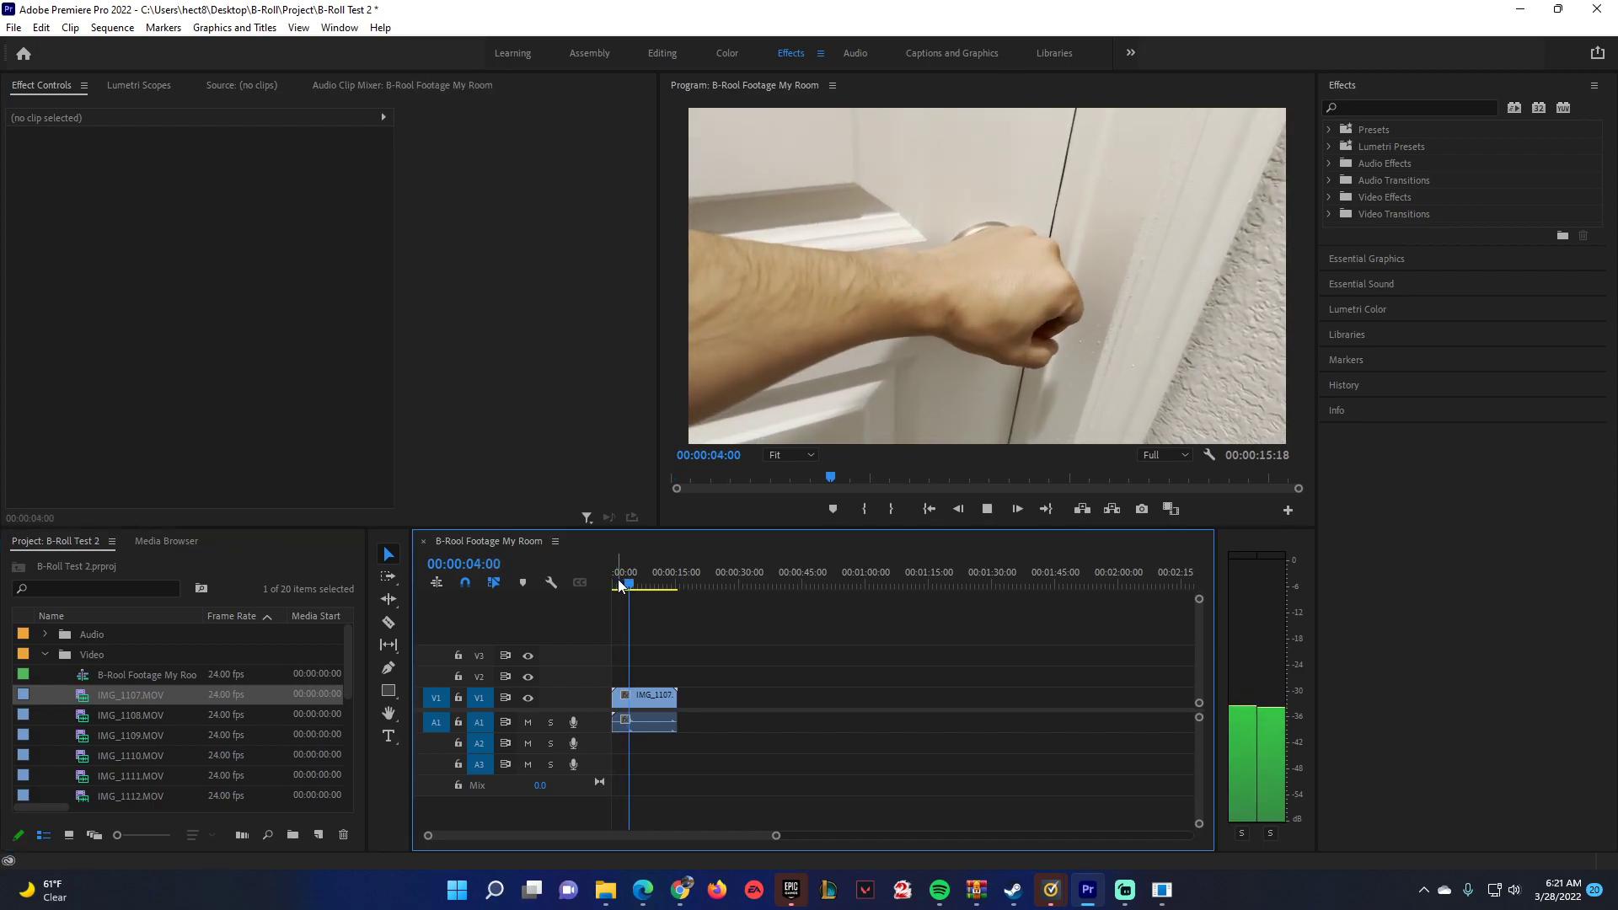
key("space")
left_click(661, 696)
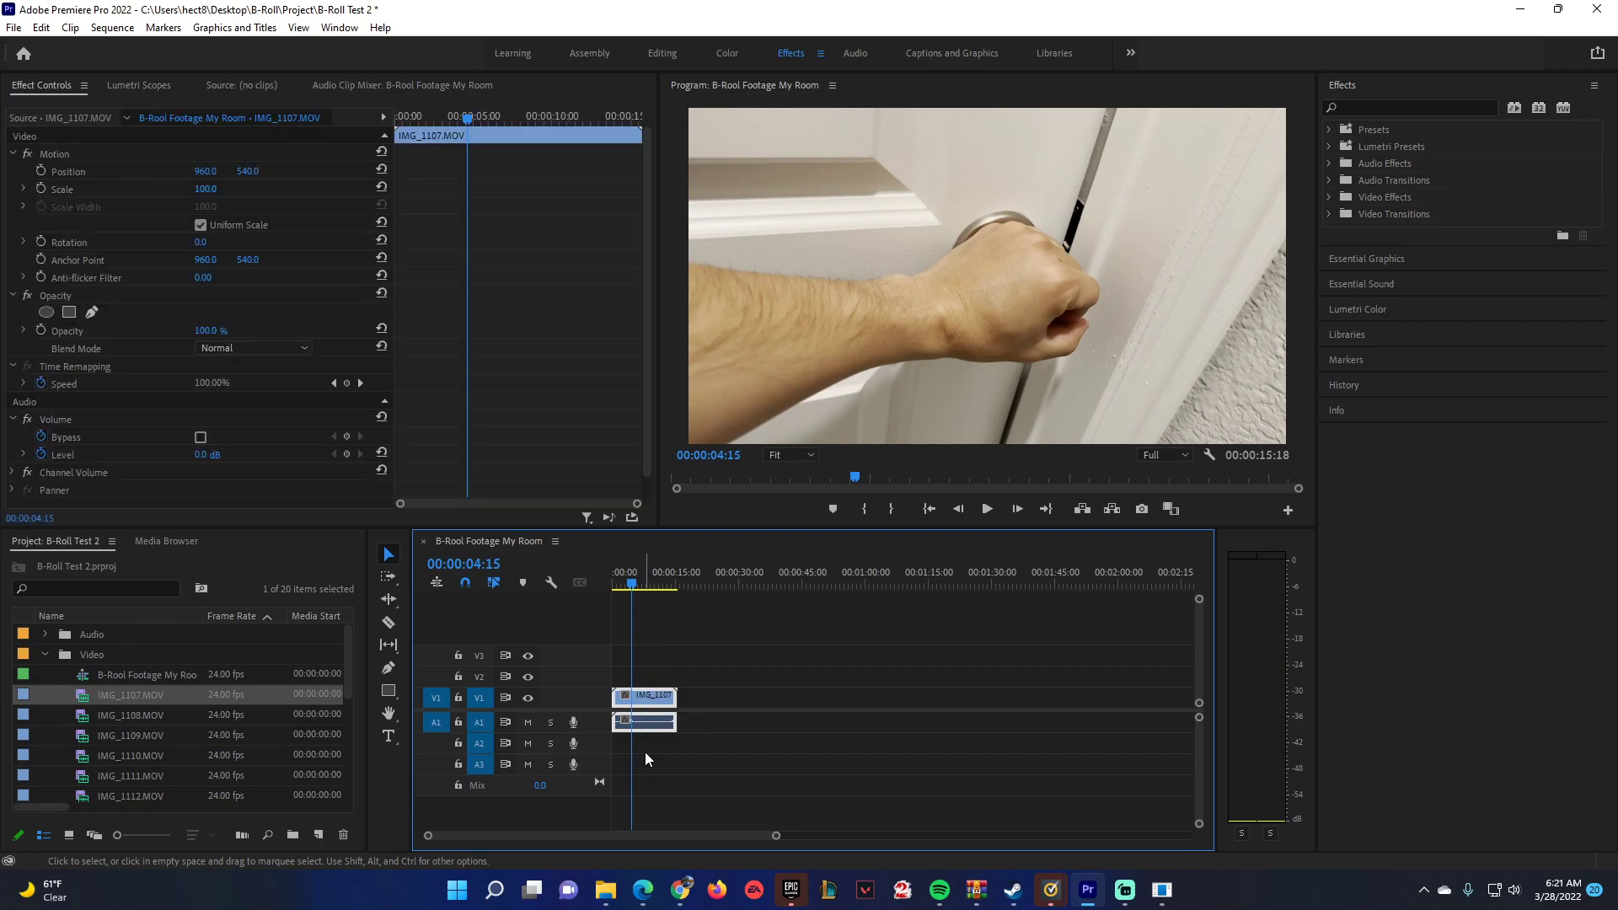
key("Delete")
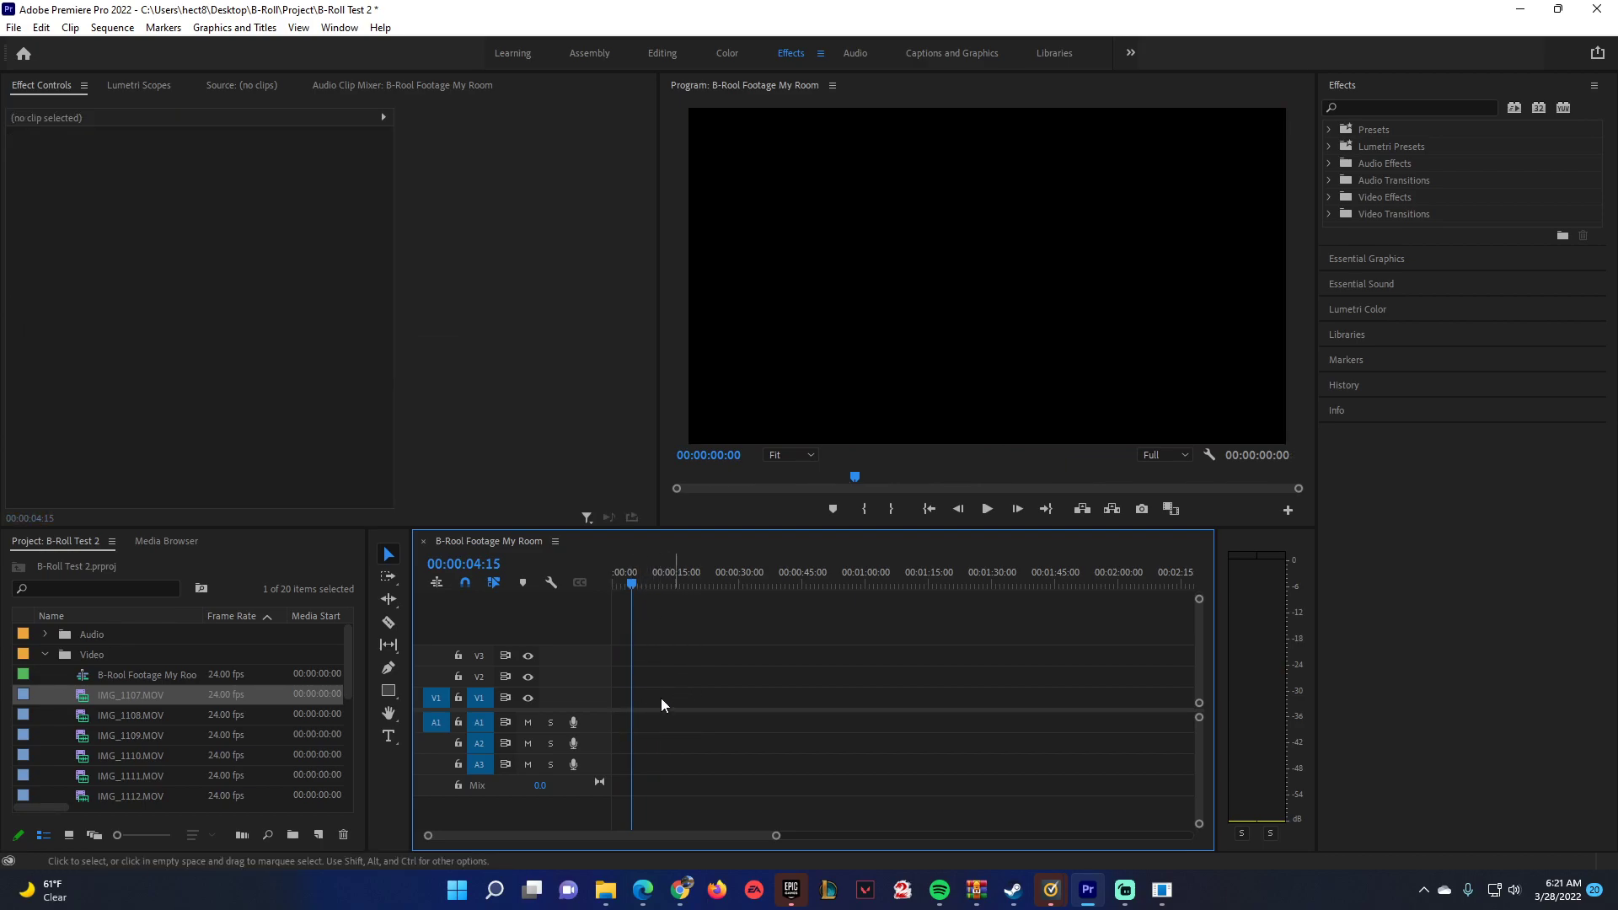
Dismiss the Norton alert and place only the video of IMG_1107.MOV at the start of track V1.
double_click(83, 704)
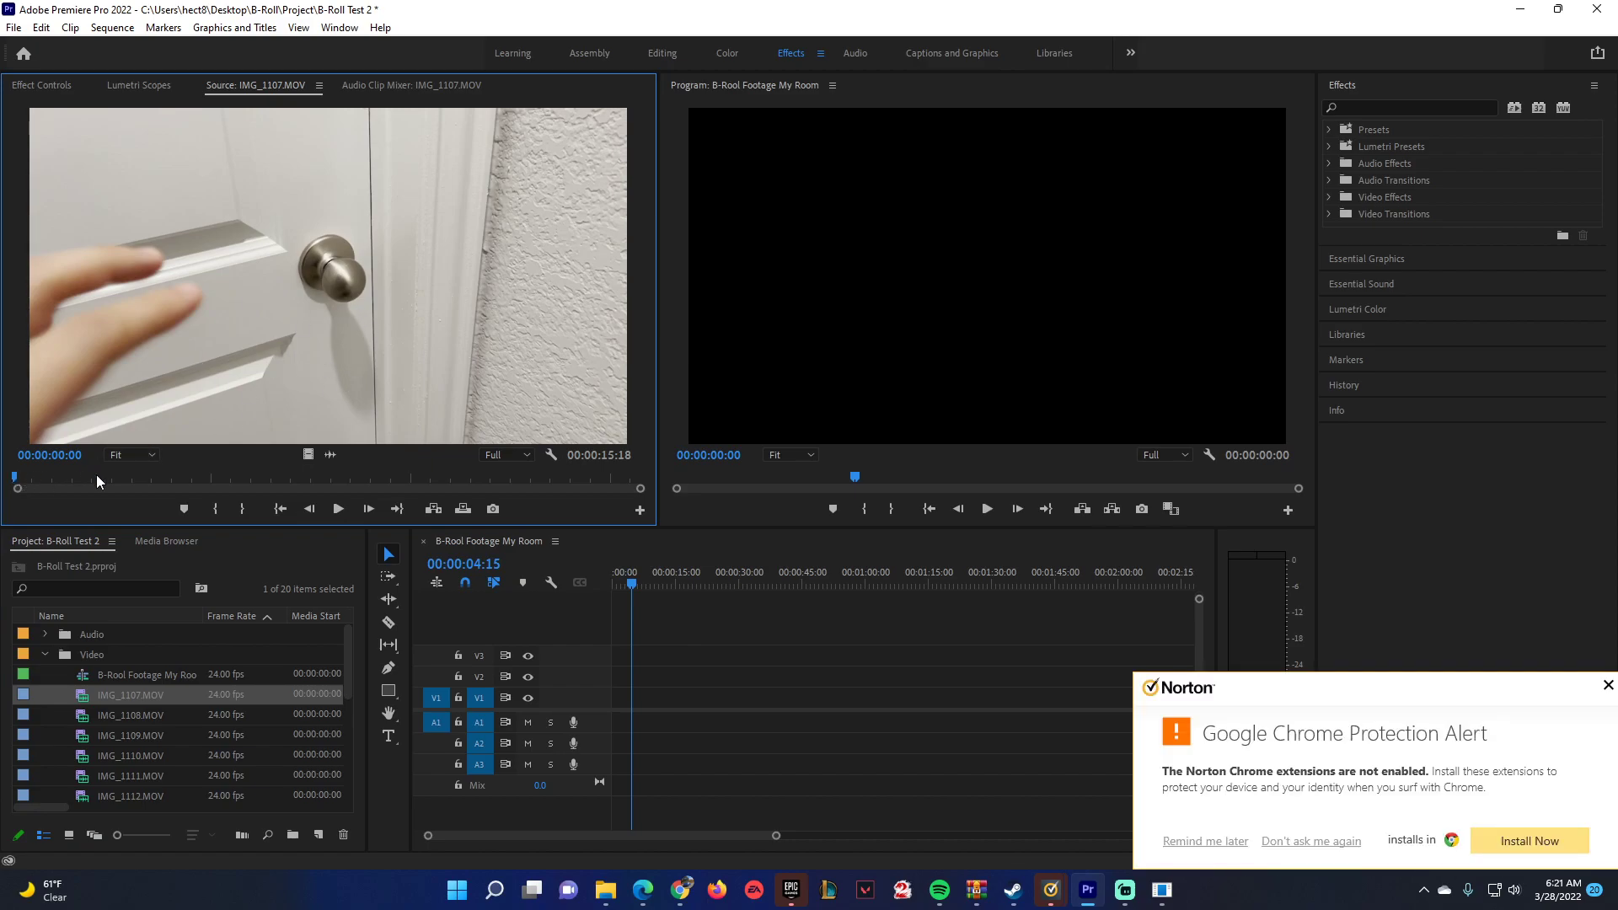
left_click(1608, 685)
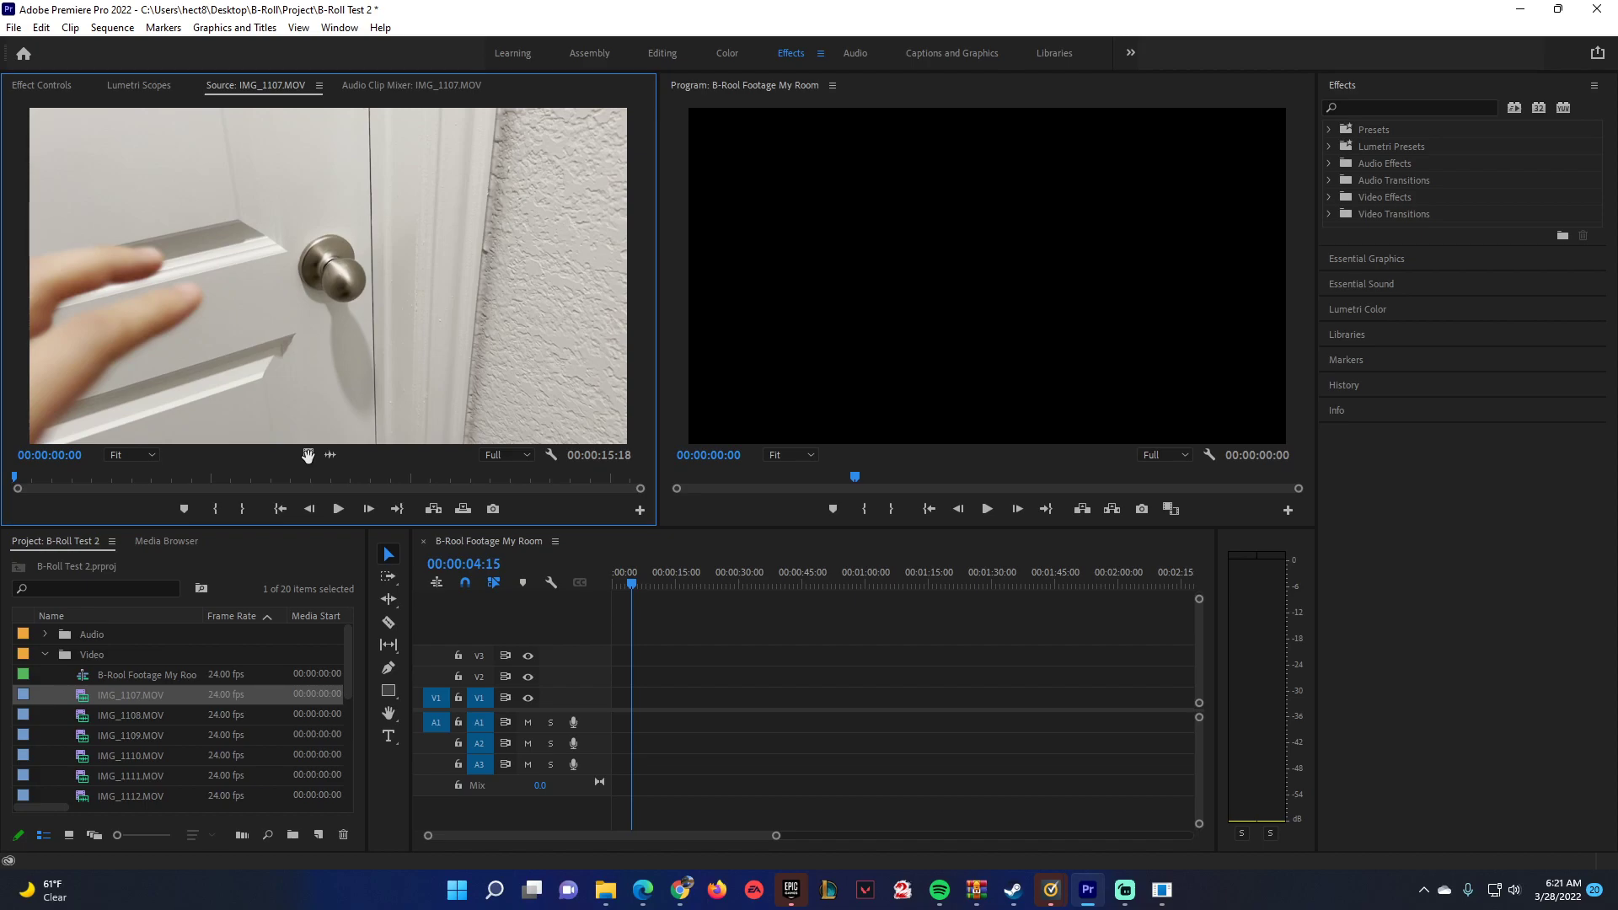
left_click_drag(308, 455, 610, 713)
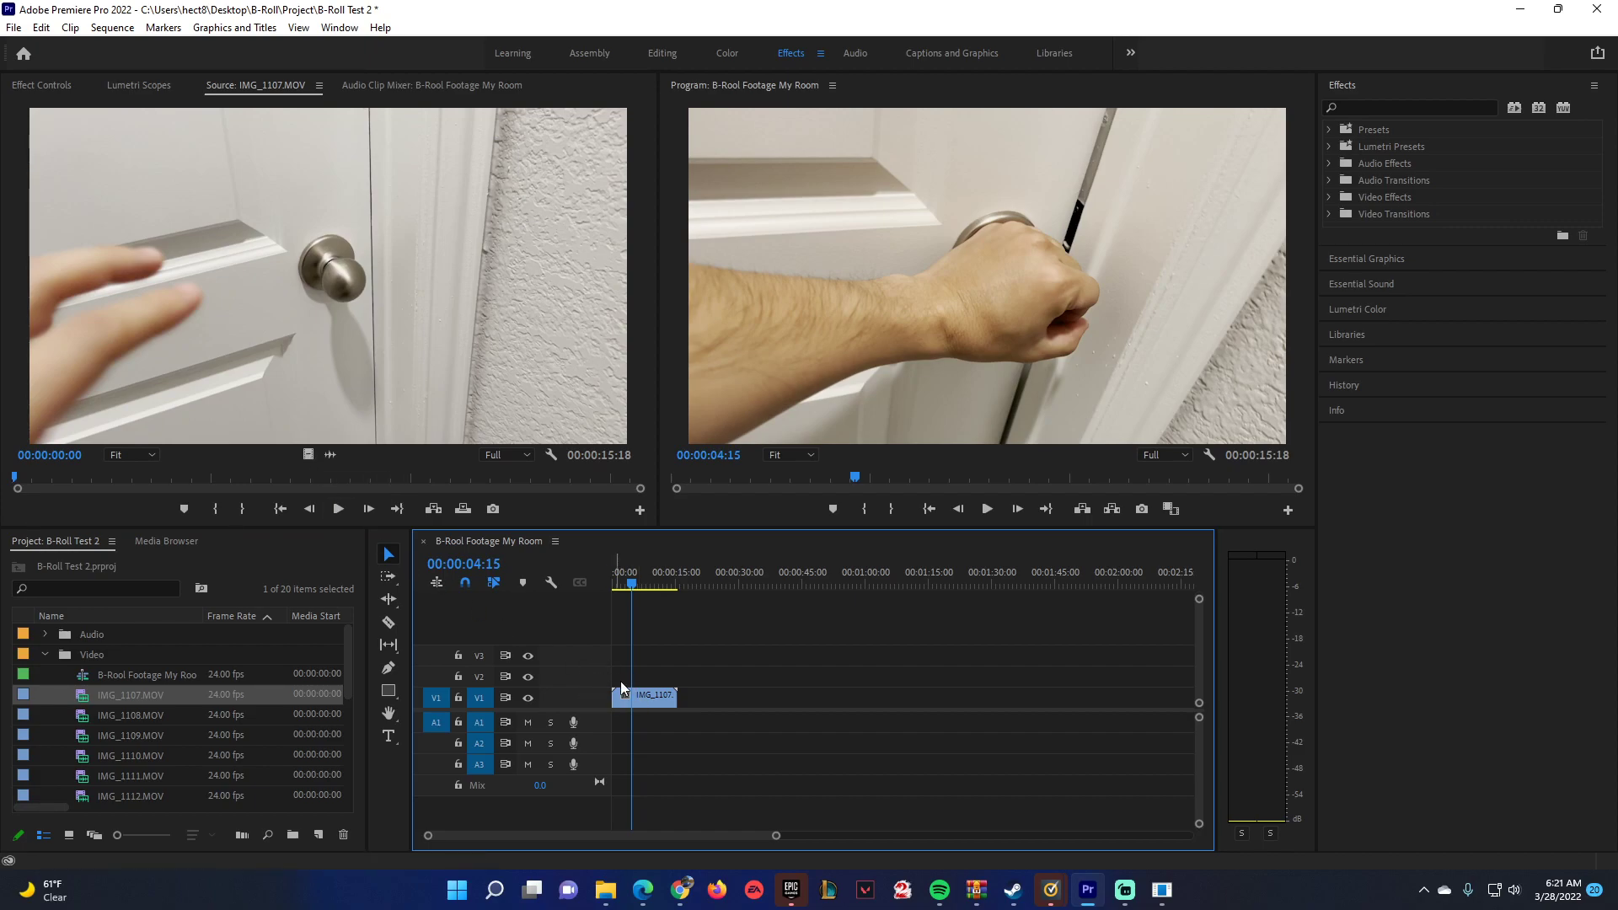
Enlarge the Video 1 track and show the Time Remapping Speed line on the IMG_1107.MOV clip.
left_click(627, 589)
mouse_move(625, 589)
left_mouse_down()
mouse_move(613, 610)
mouse_move(654, 616)
mouse_move(614, 619)
mouse_move(626, 583)
left_mouse_up()
left_click_drag(776, 837, 653, 839)
left_click_drag(575, 690, 575, 633)
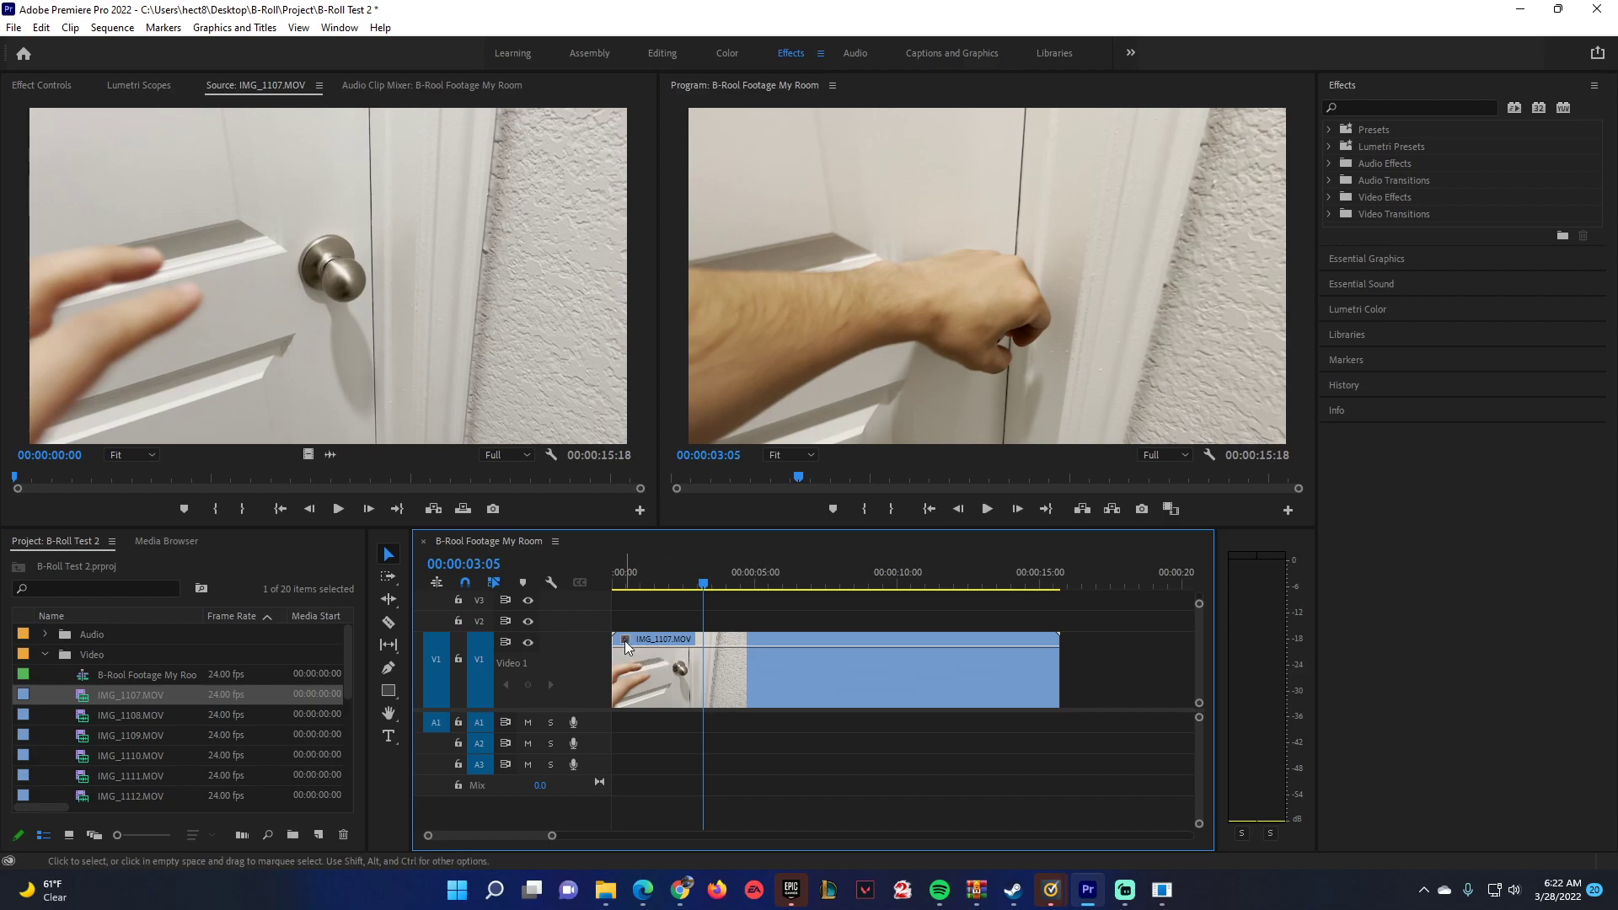
left_click(626, 646)
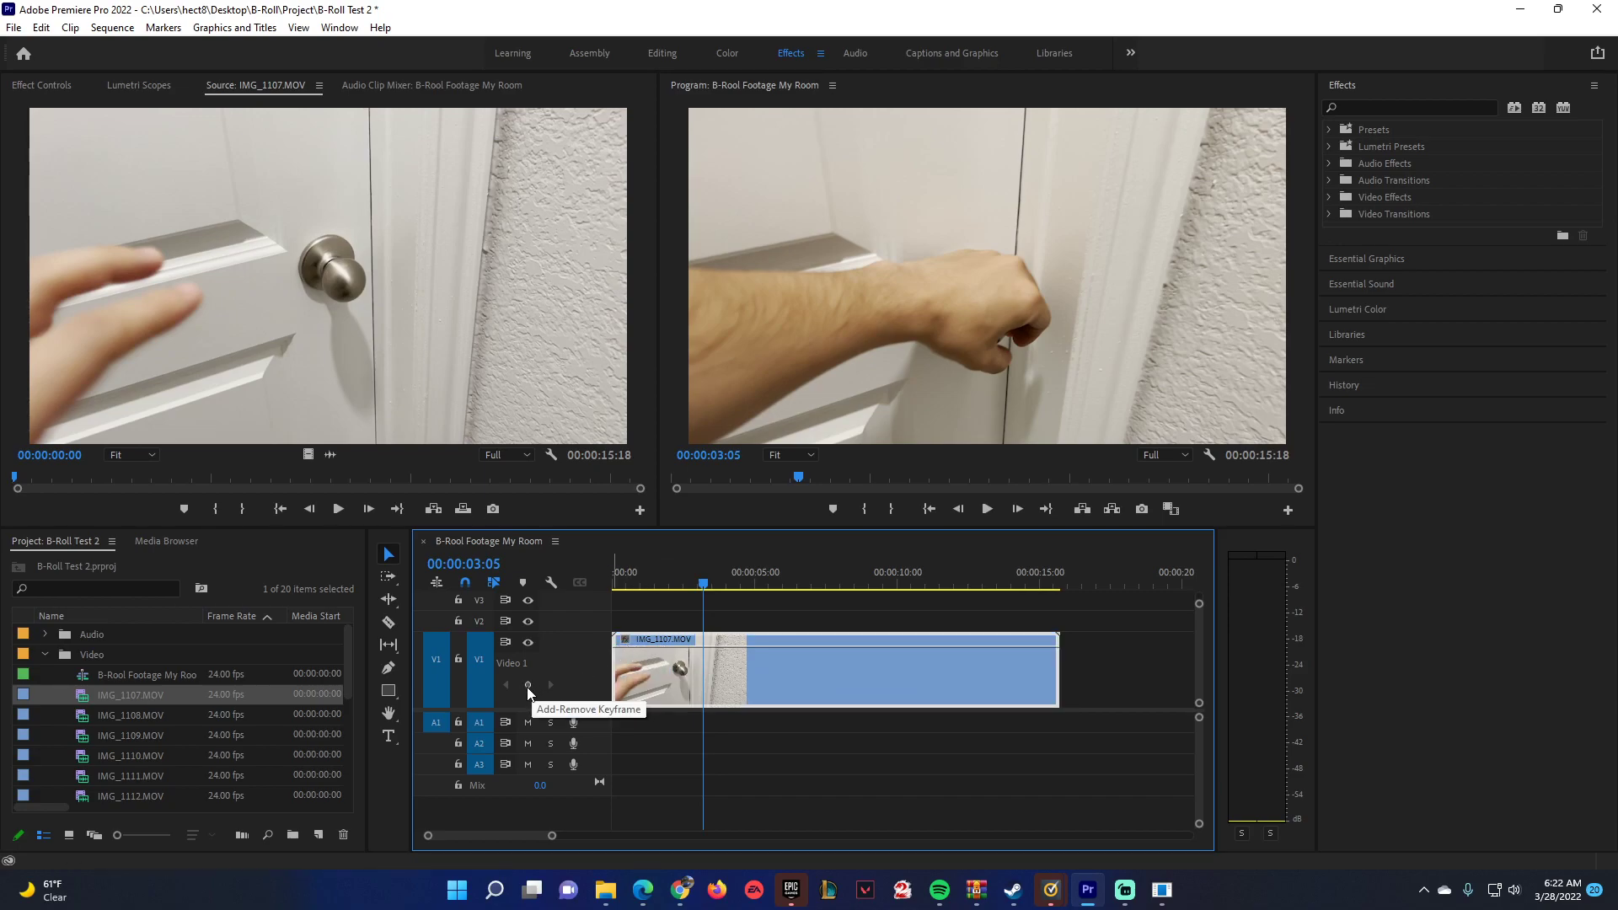
mouse_move(576, 634)
left_mouse_down()
mouse_move(575, 661)
mouse_move(588, 628)
left_mouse_up()
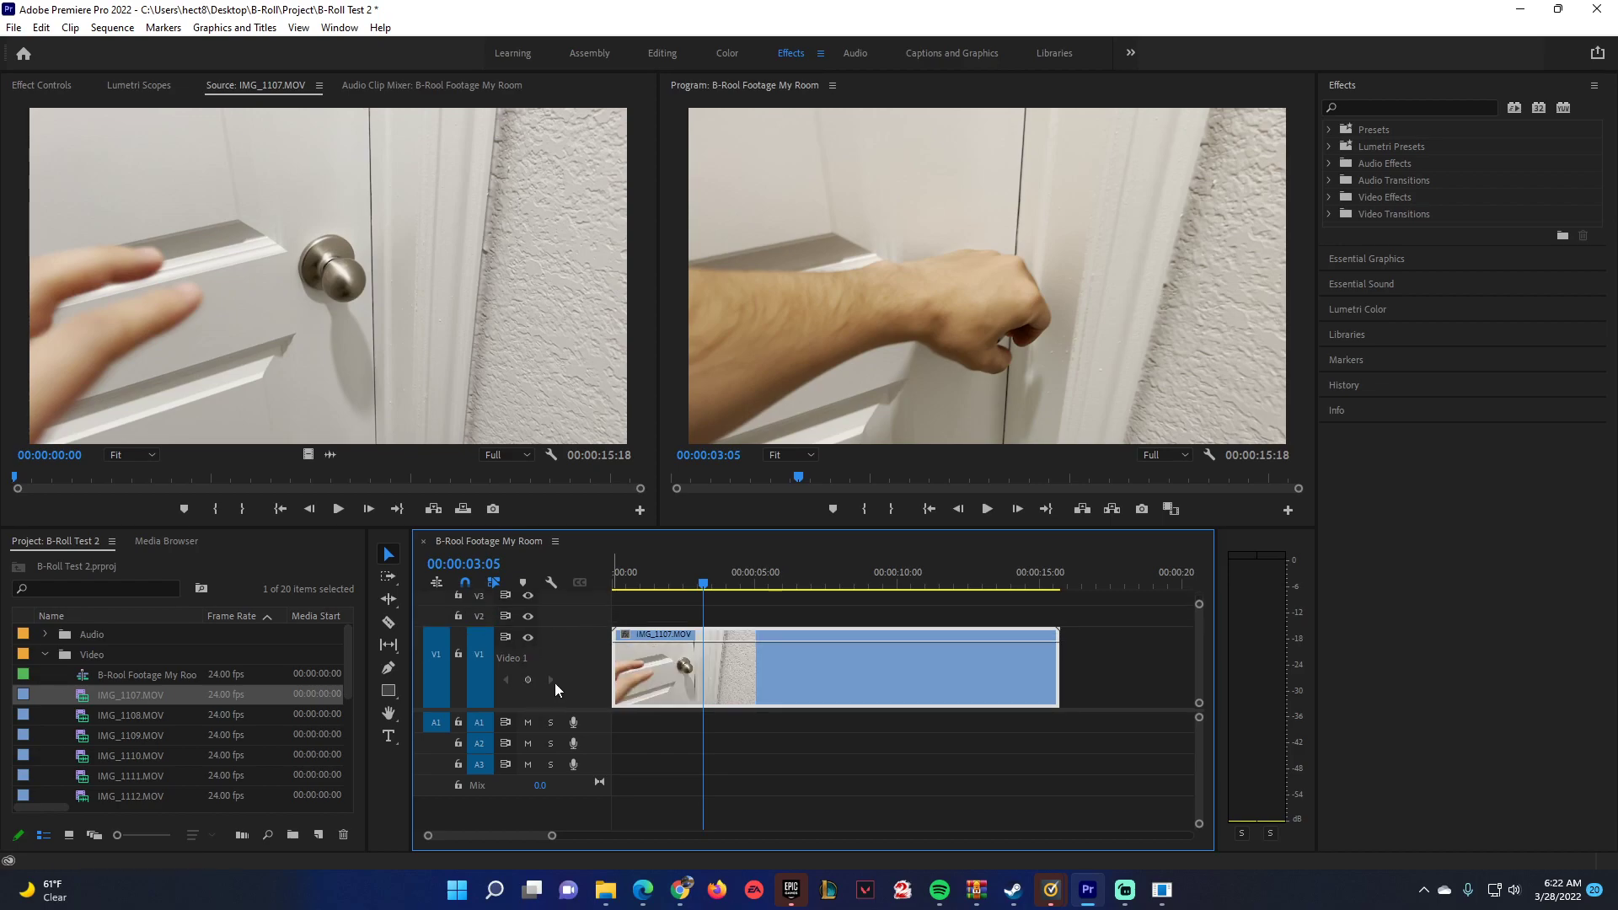
left_click(624, 635)
mouse_move(683, 689)
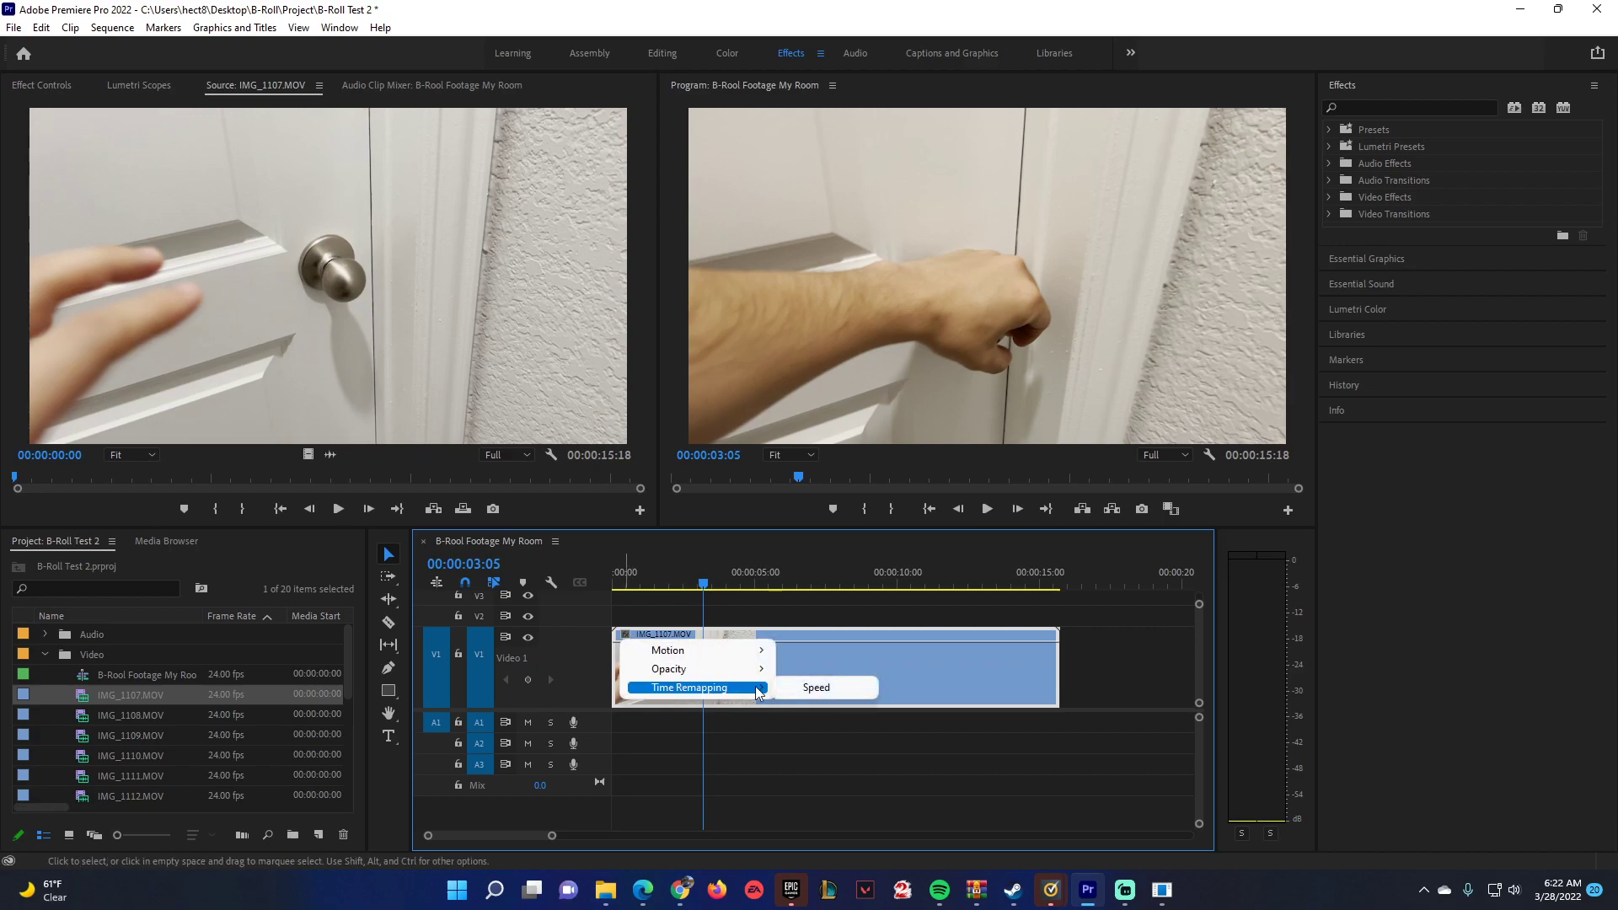
left_click(806, 691)
Play the clip from the start and add a speed keyframe at 00:00:05:13, where the door begins to open.
left_click_drag(702, 604, 604, 594)
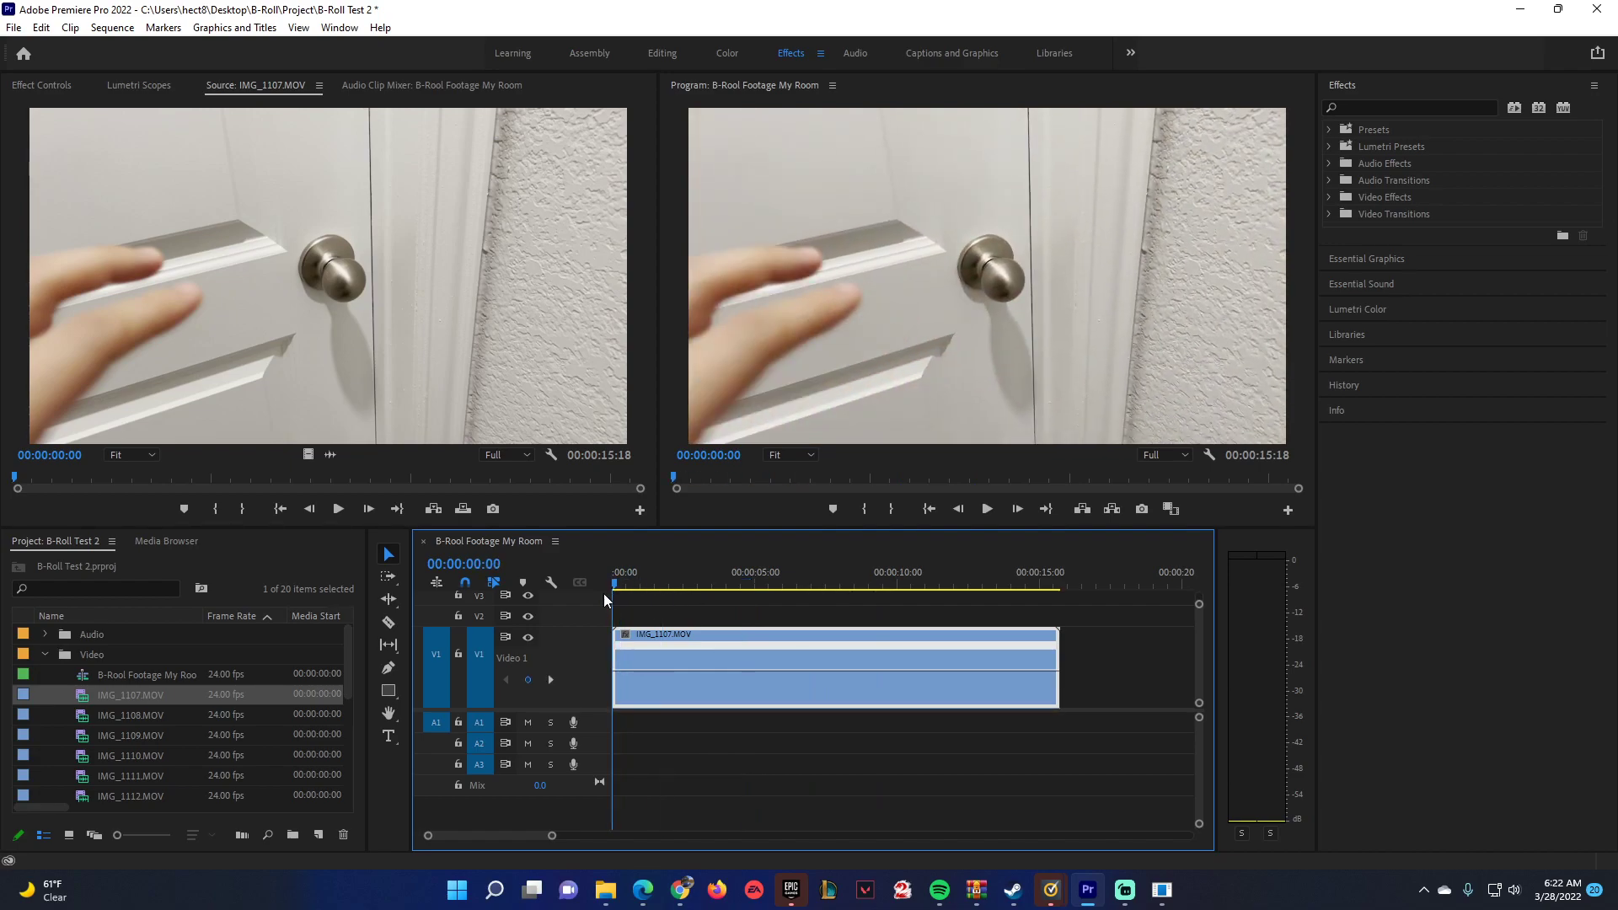
key("space")
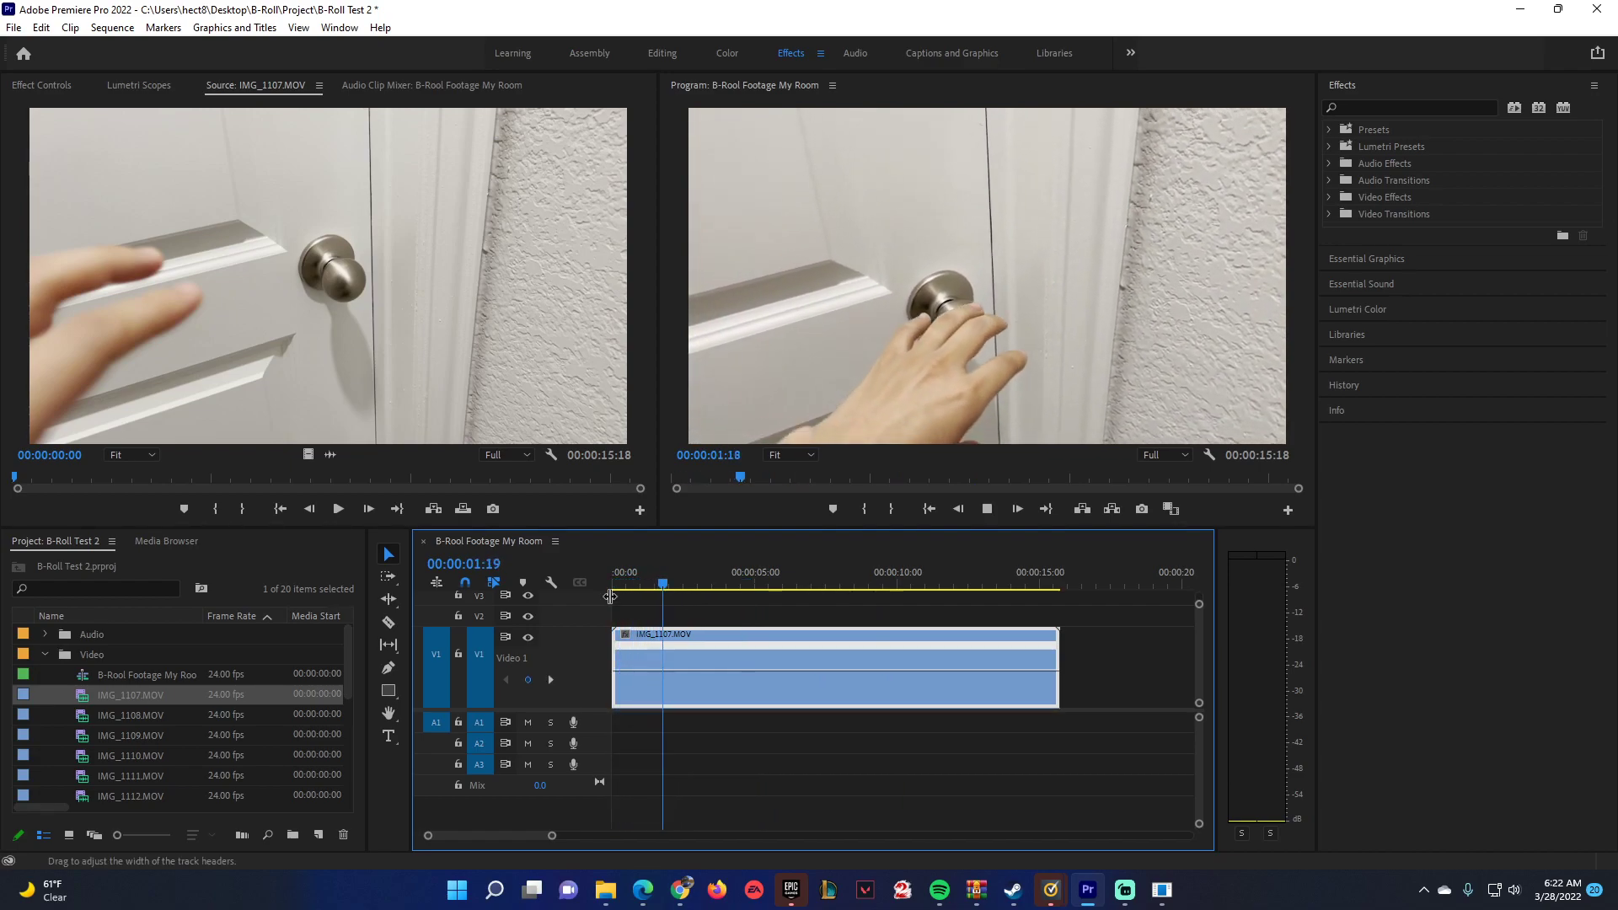
key("space")
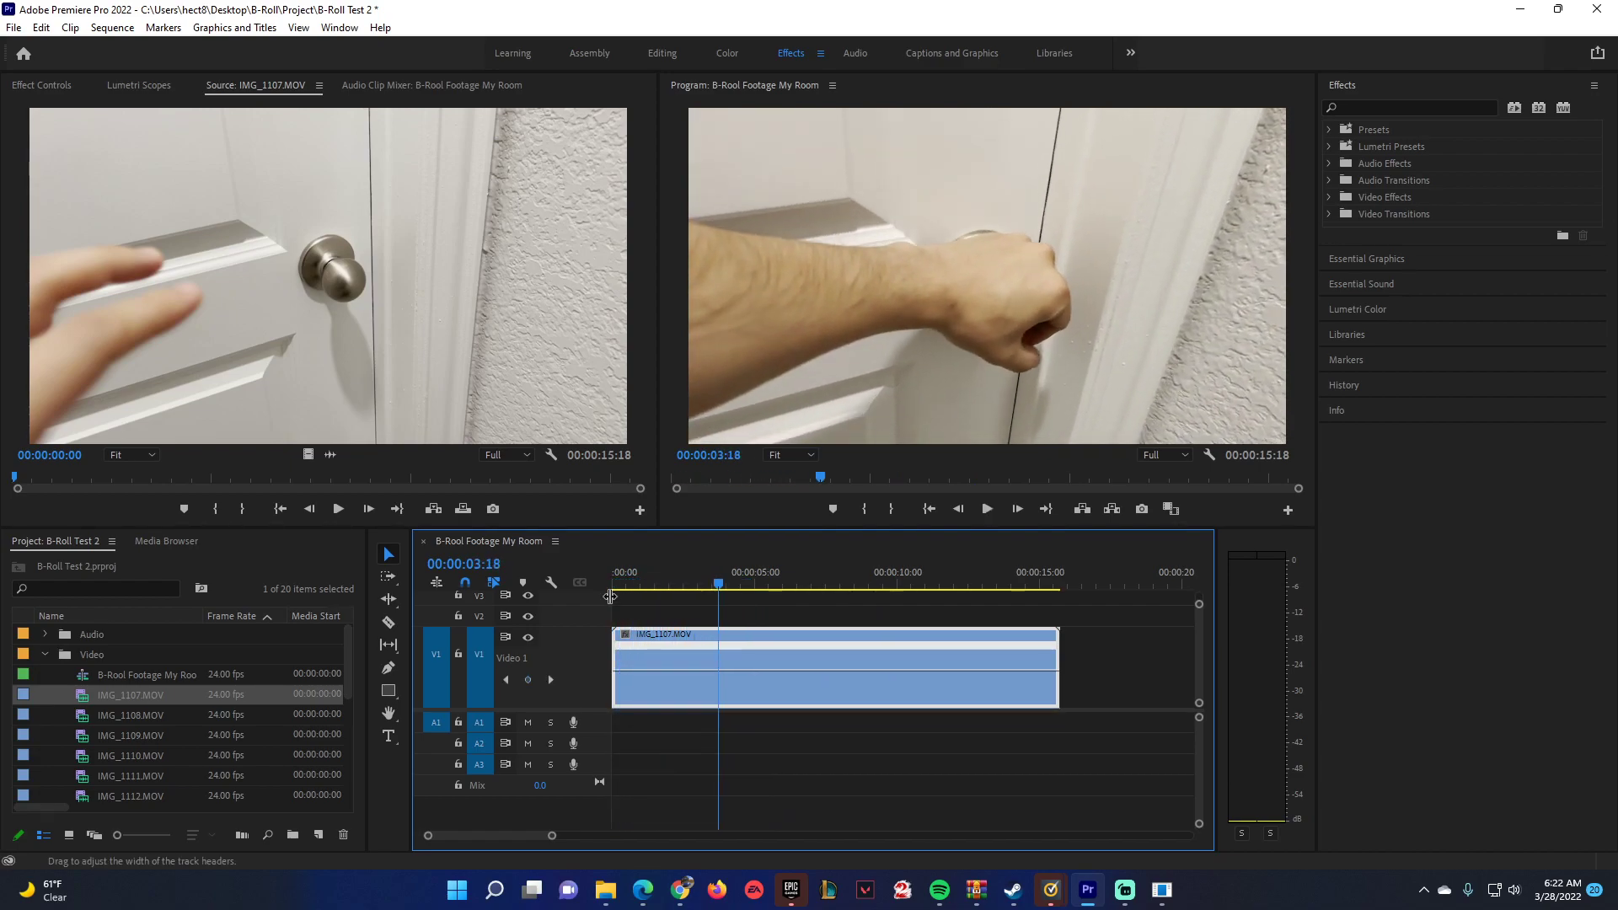
left_click_drag(718, 584, 767, 564)
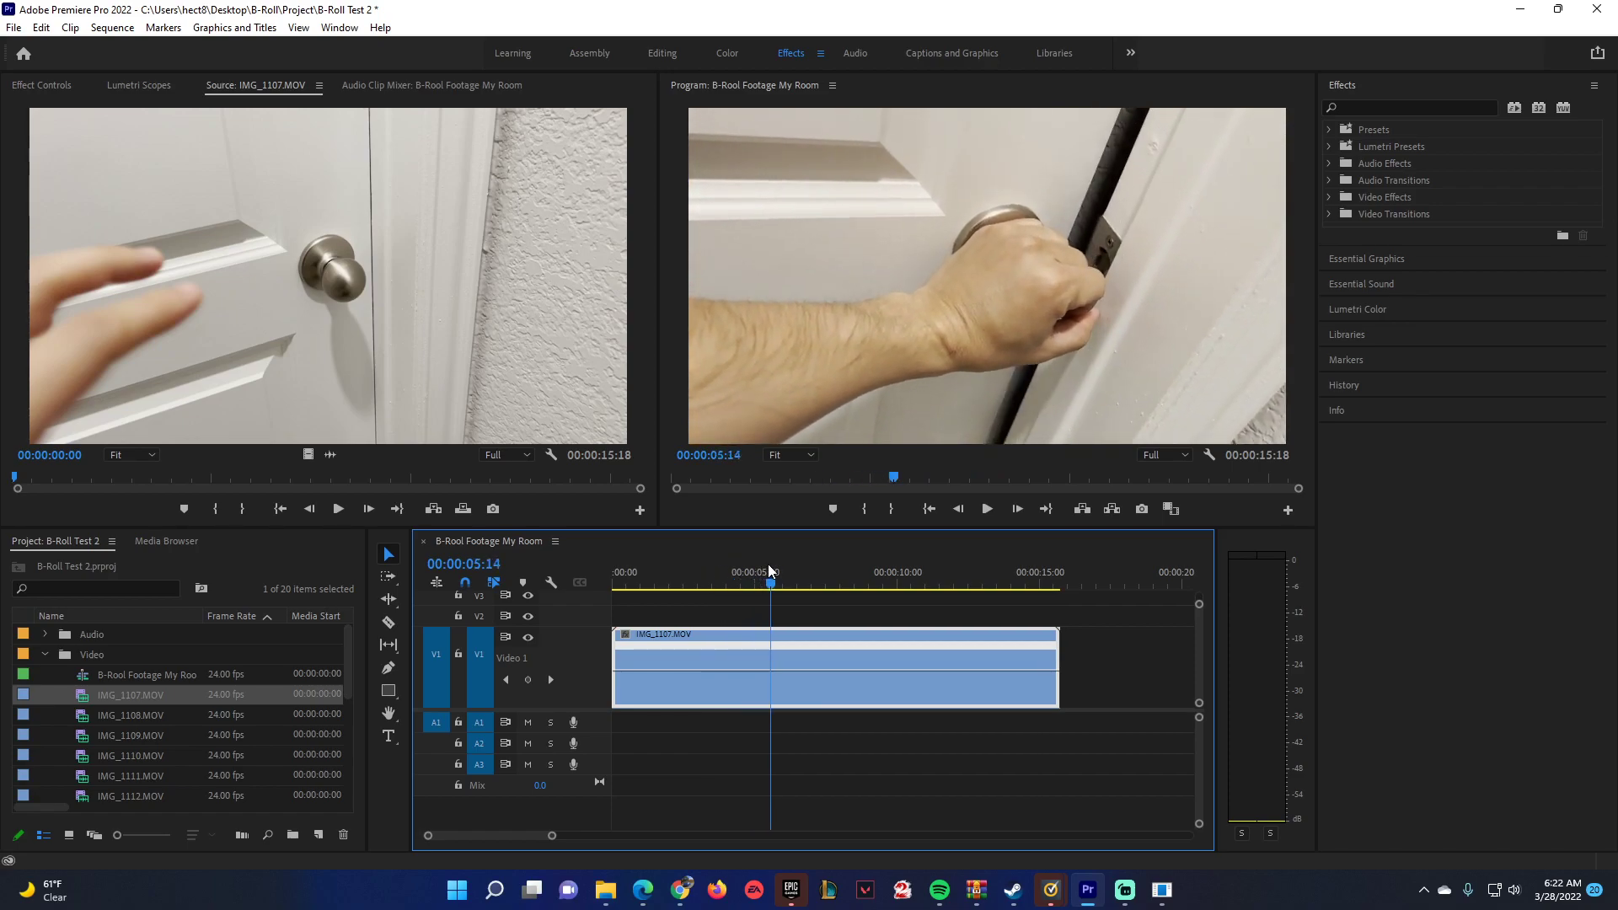
left_click(528, 680)
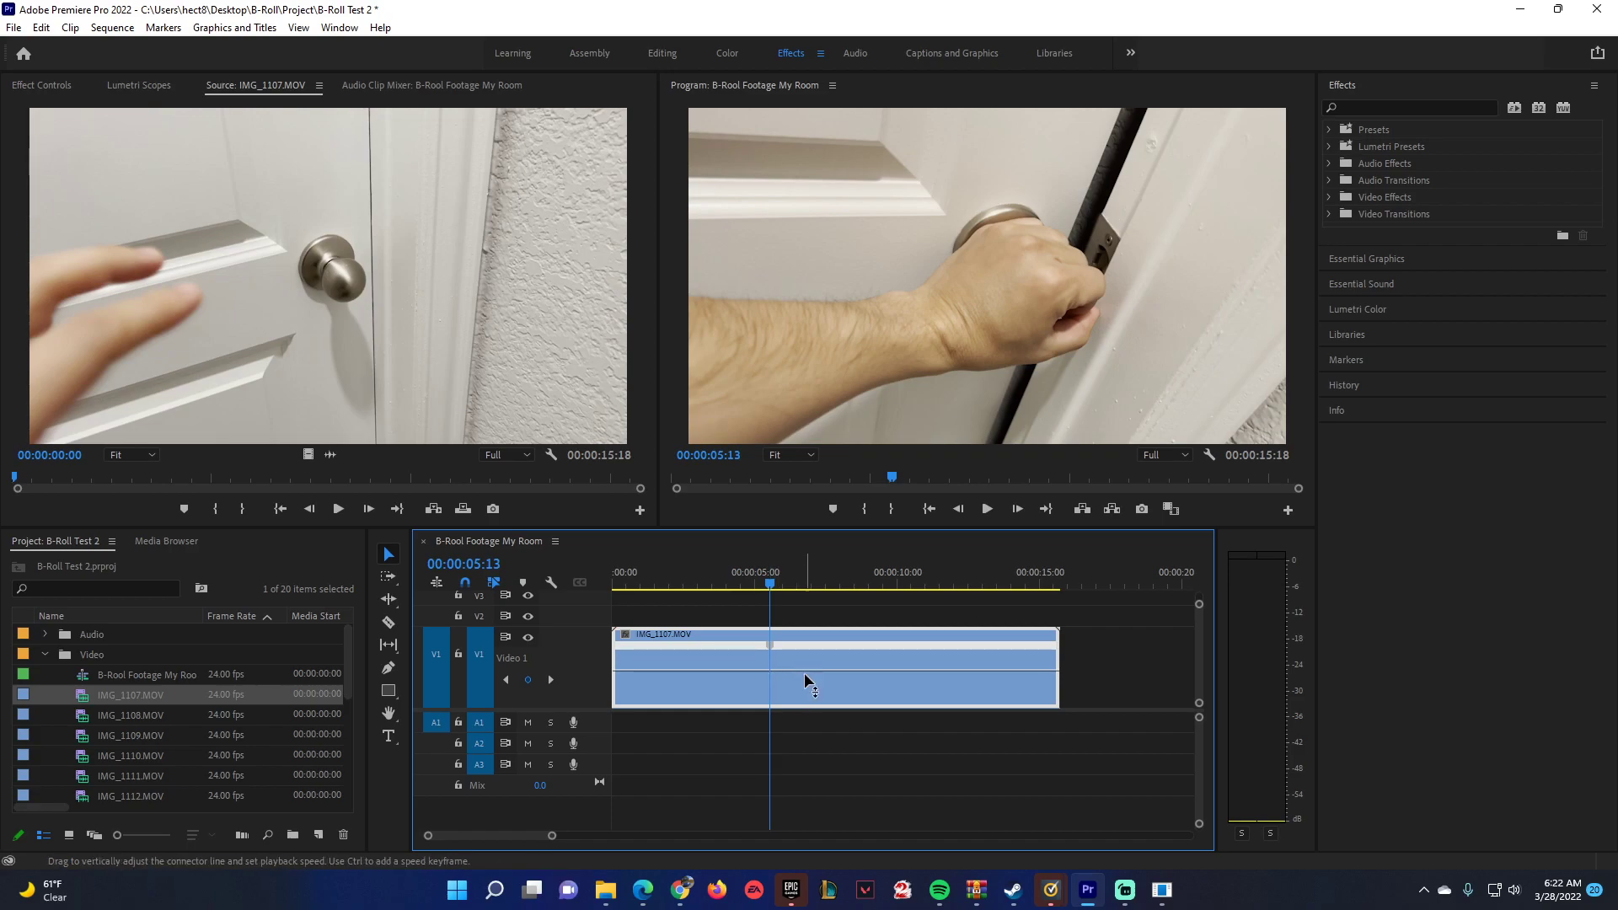
Raise the speed of the section before the keyframe to about 878% and play it back from the start.
left_click_drag(705, 671, 721, 655)
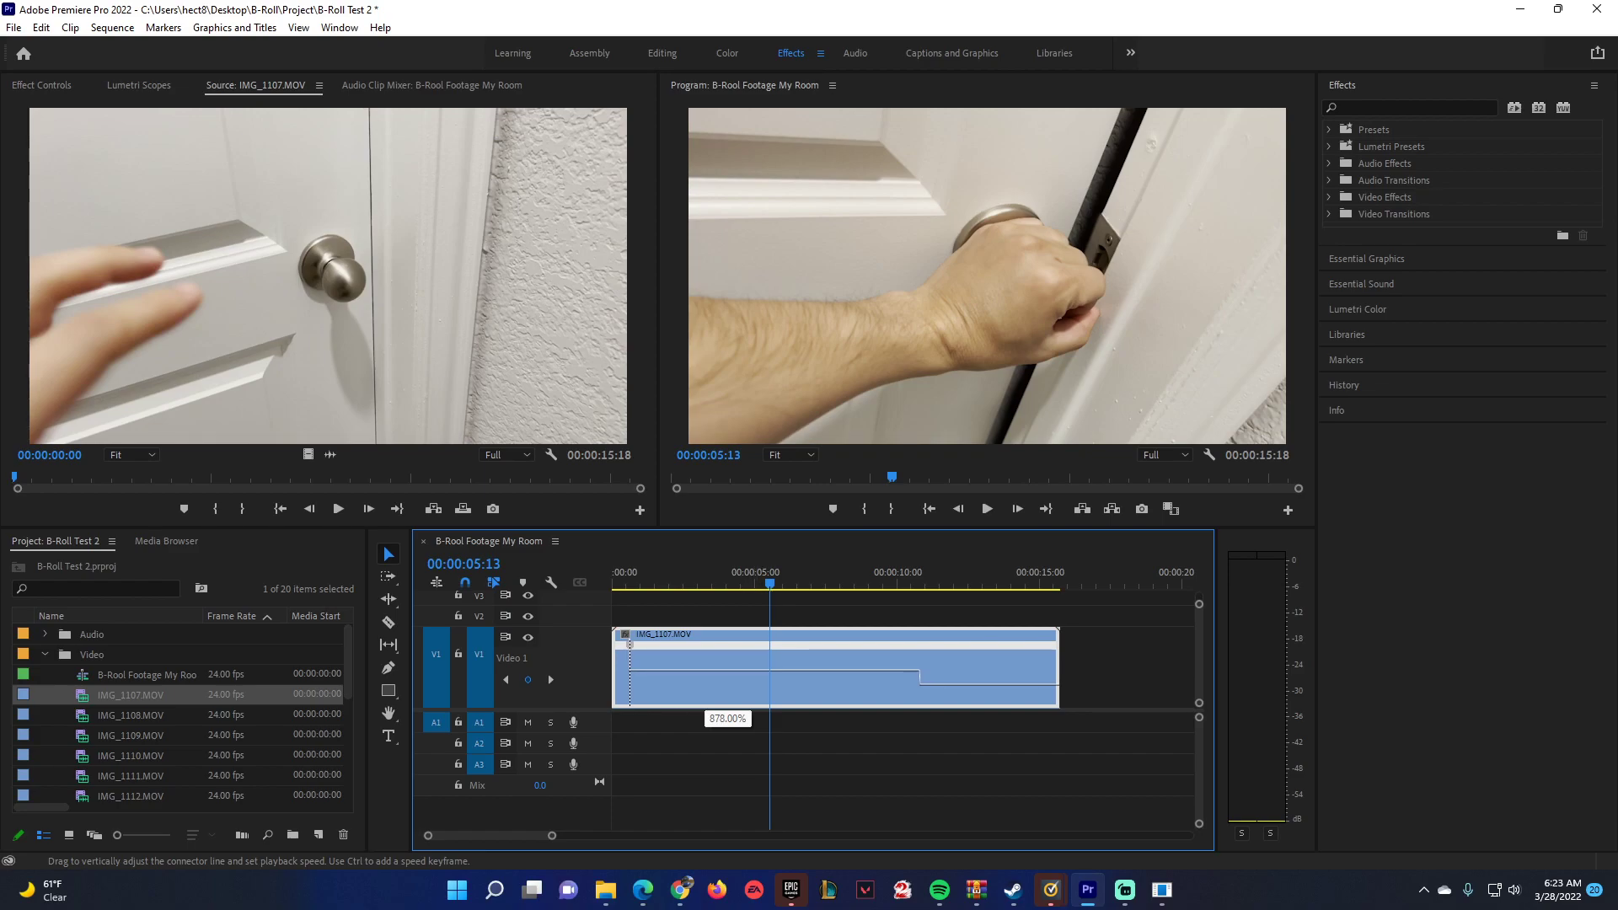
left_click_drag(707, 671, 707, 44)
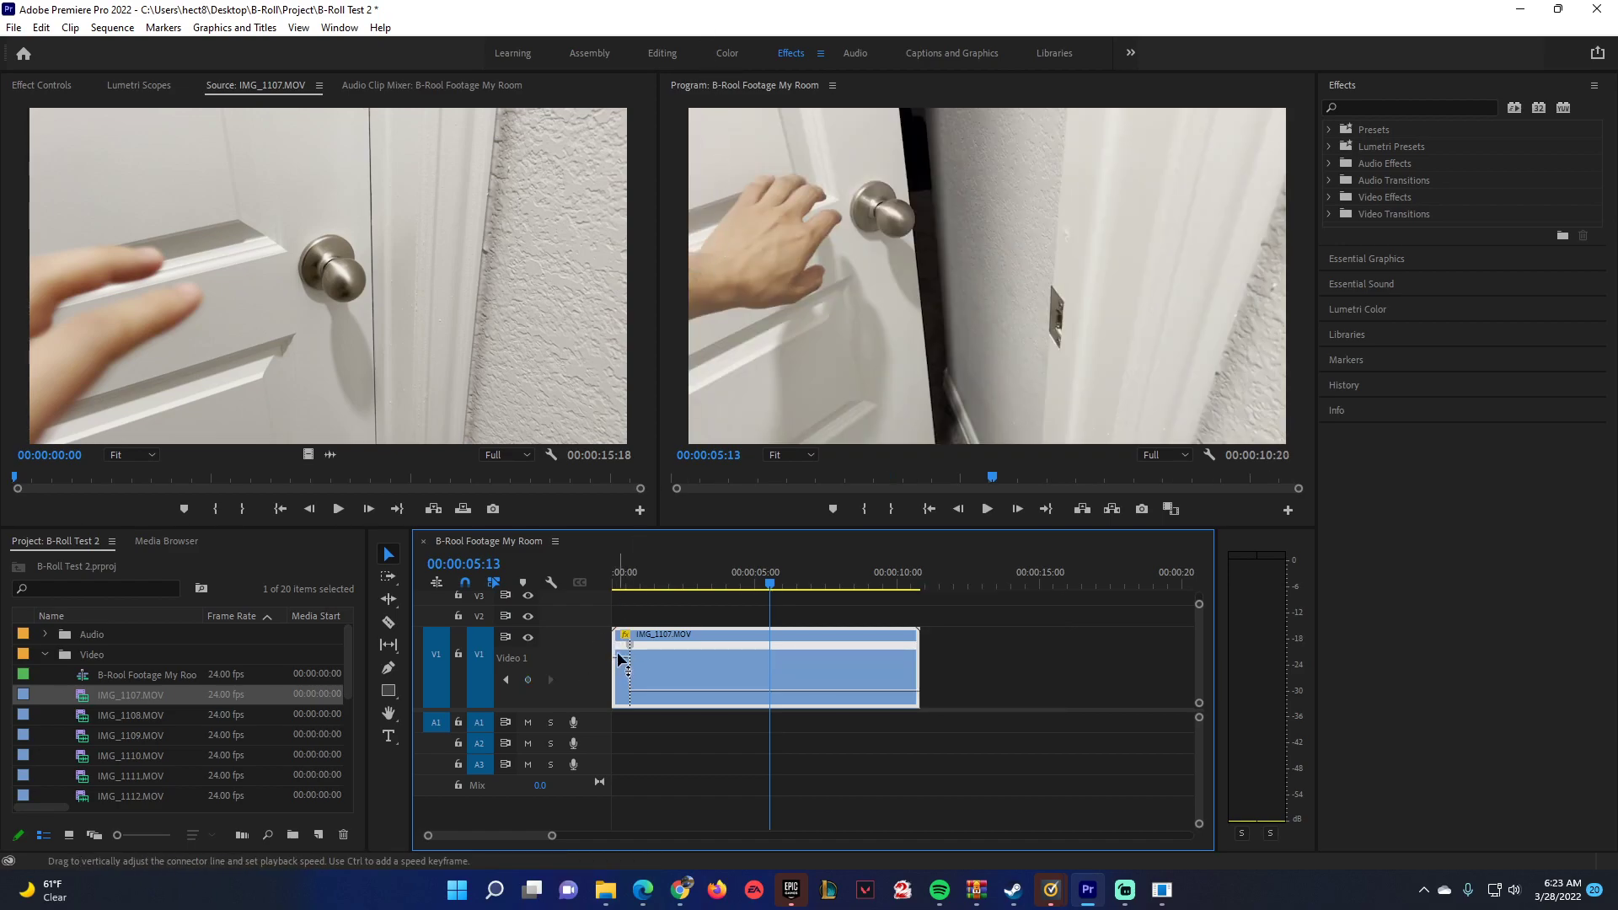
left_click_drag(768, 583, 595, 595)
key("space")
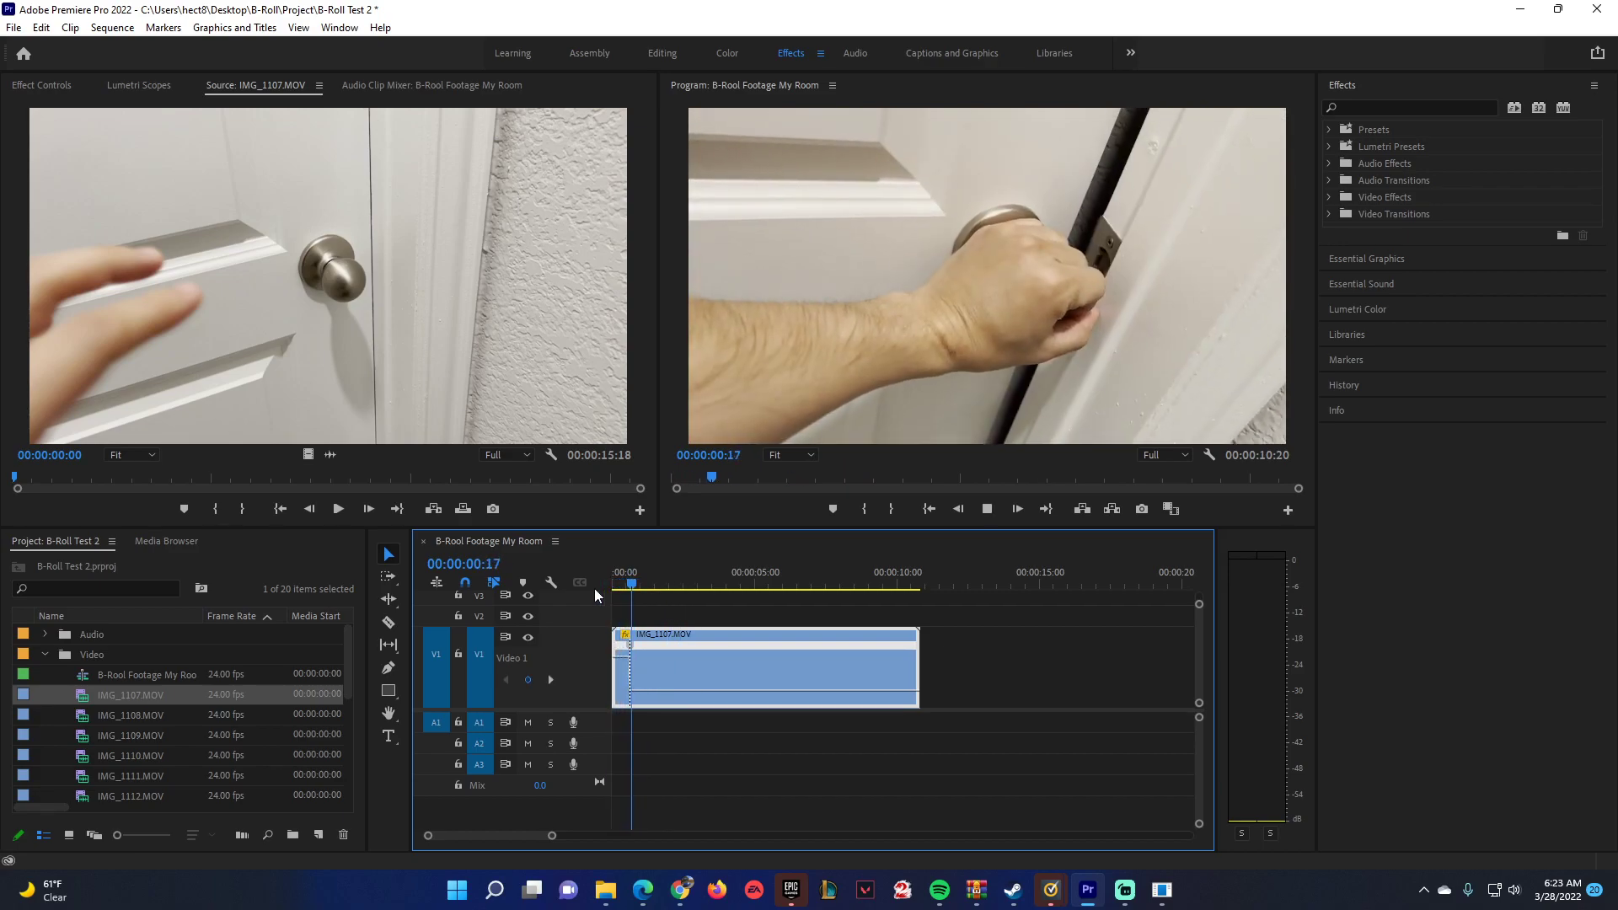
Replay the remapped clip from the start and add a second speed keyframe at 00:00:02:10.
left_click_drag(645, 584, 589, 587)
key("space")
key("space")
key("space")
key("space")
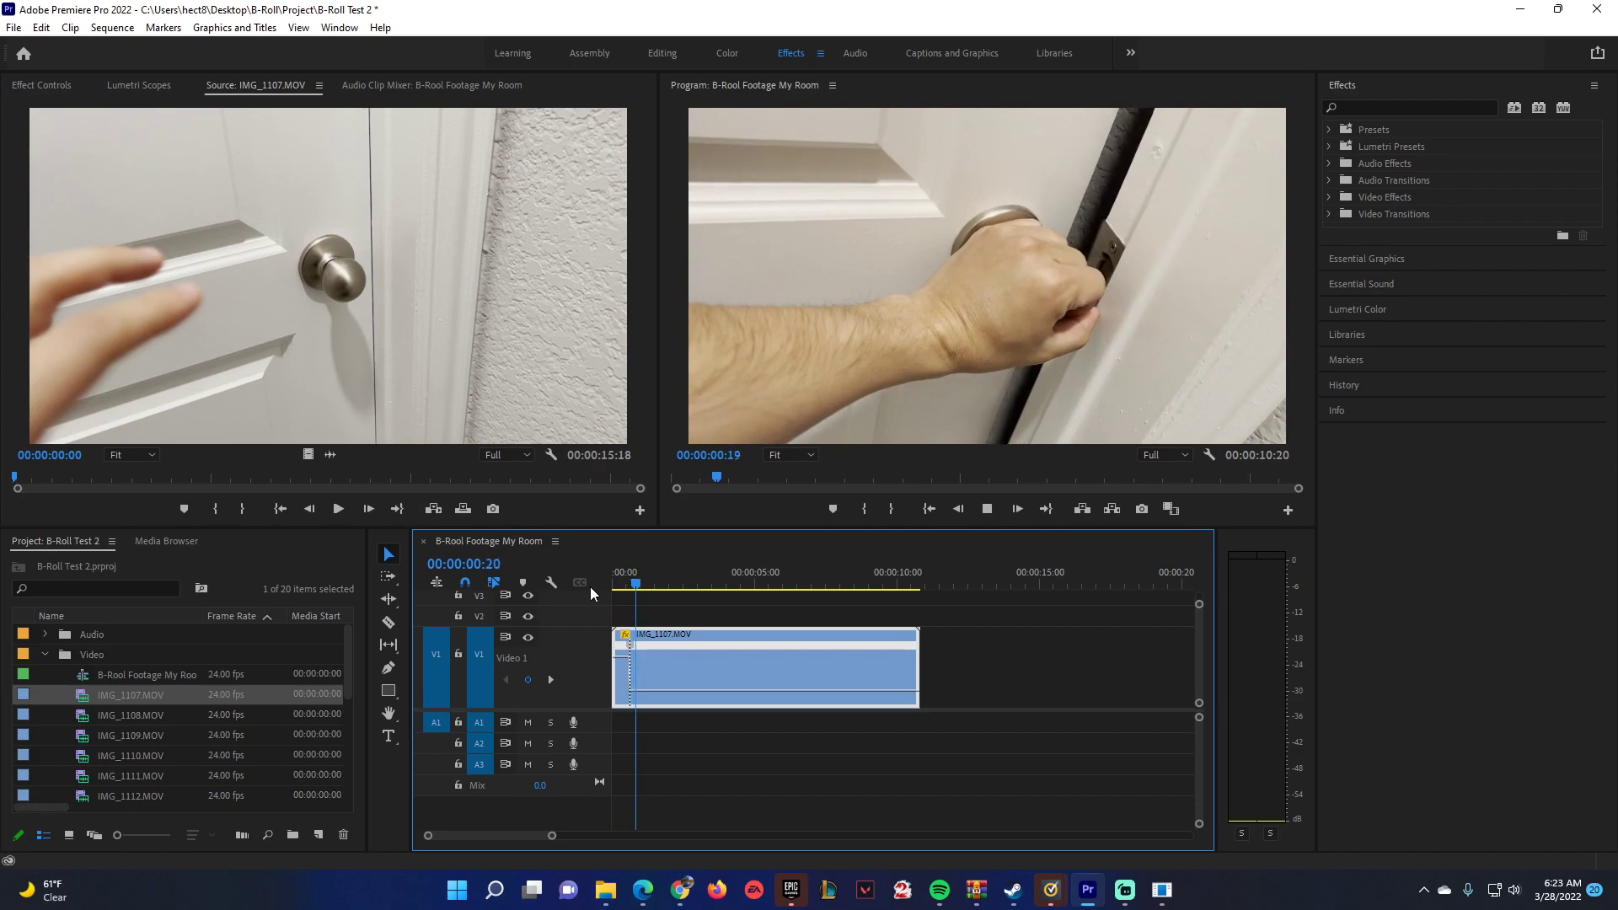
key("space")
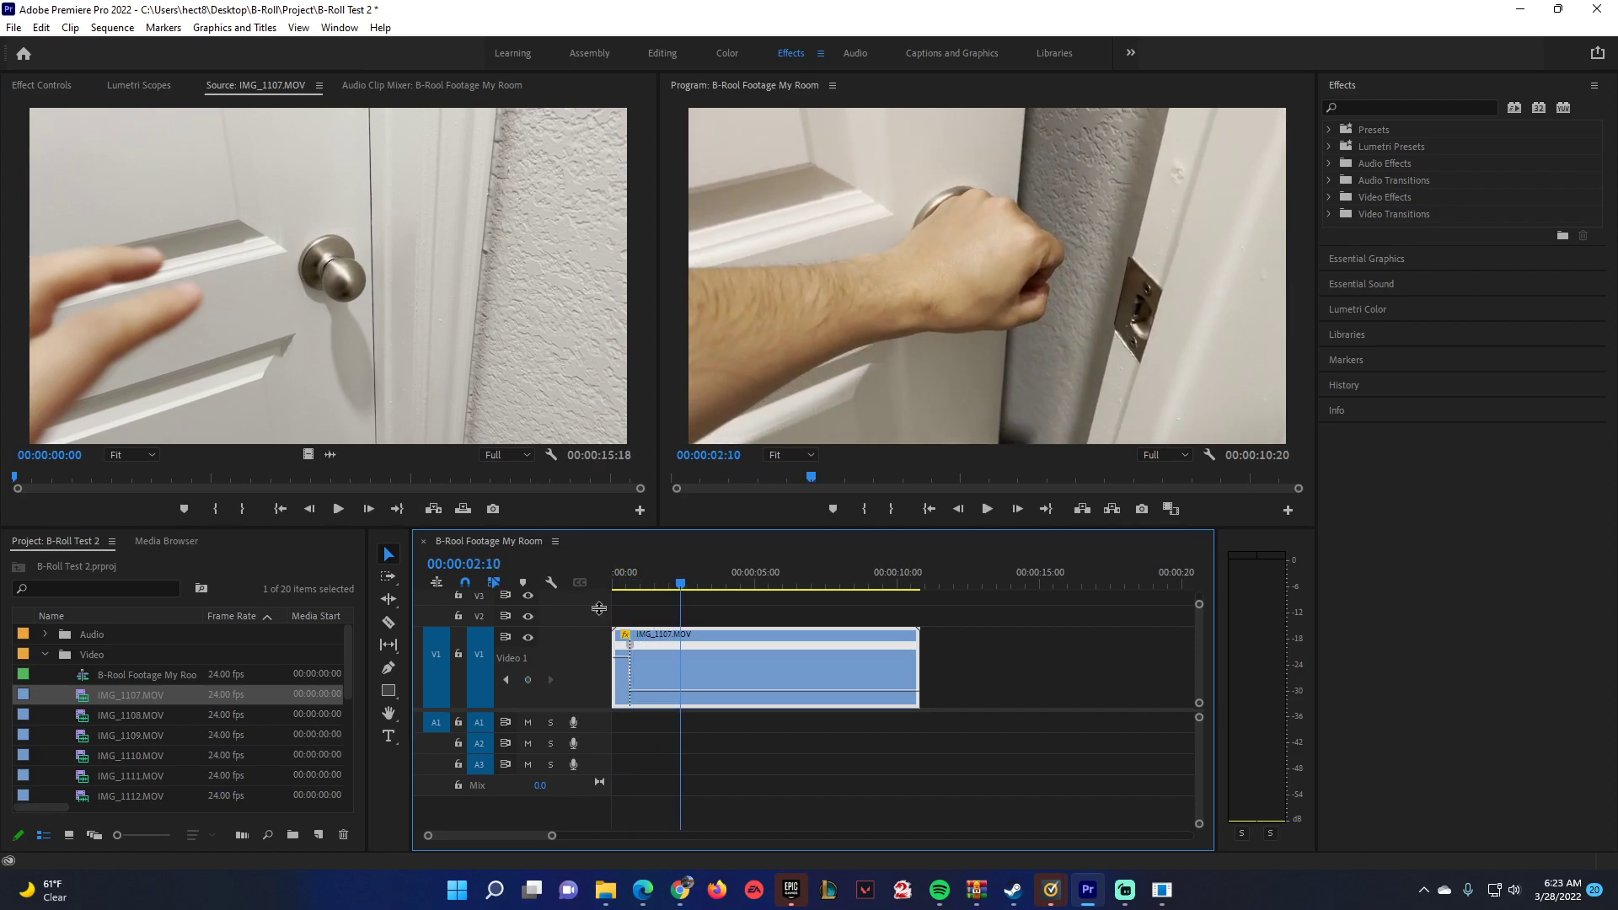
left_click(529, 680)
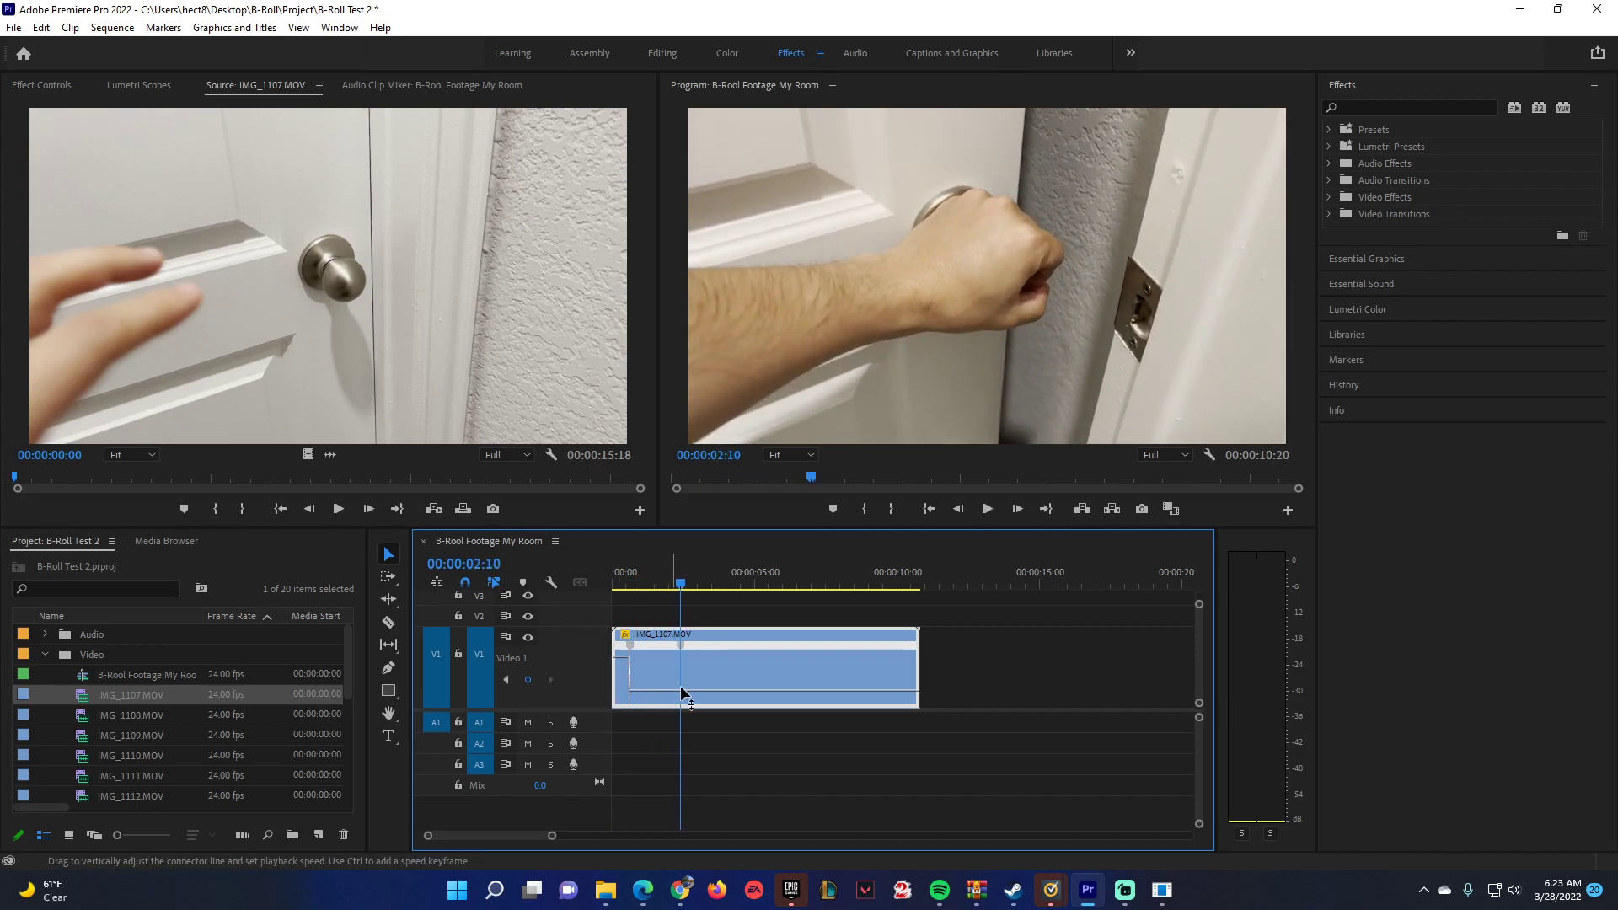
Speed up the section after the second keyframe so the sequence lasts 00:00:03:07, and play back the speed change.
left_click_drag(707, 689, 706, 654)
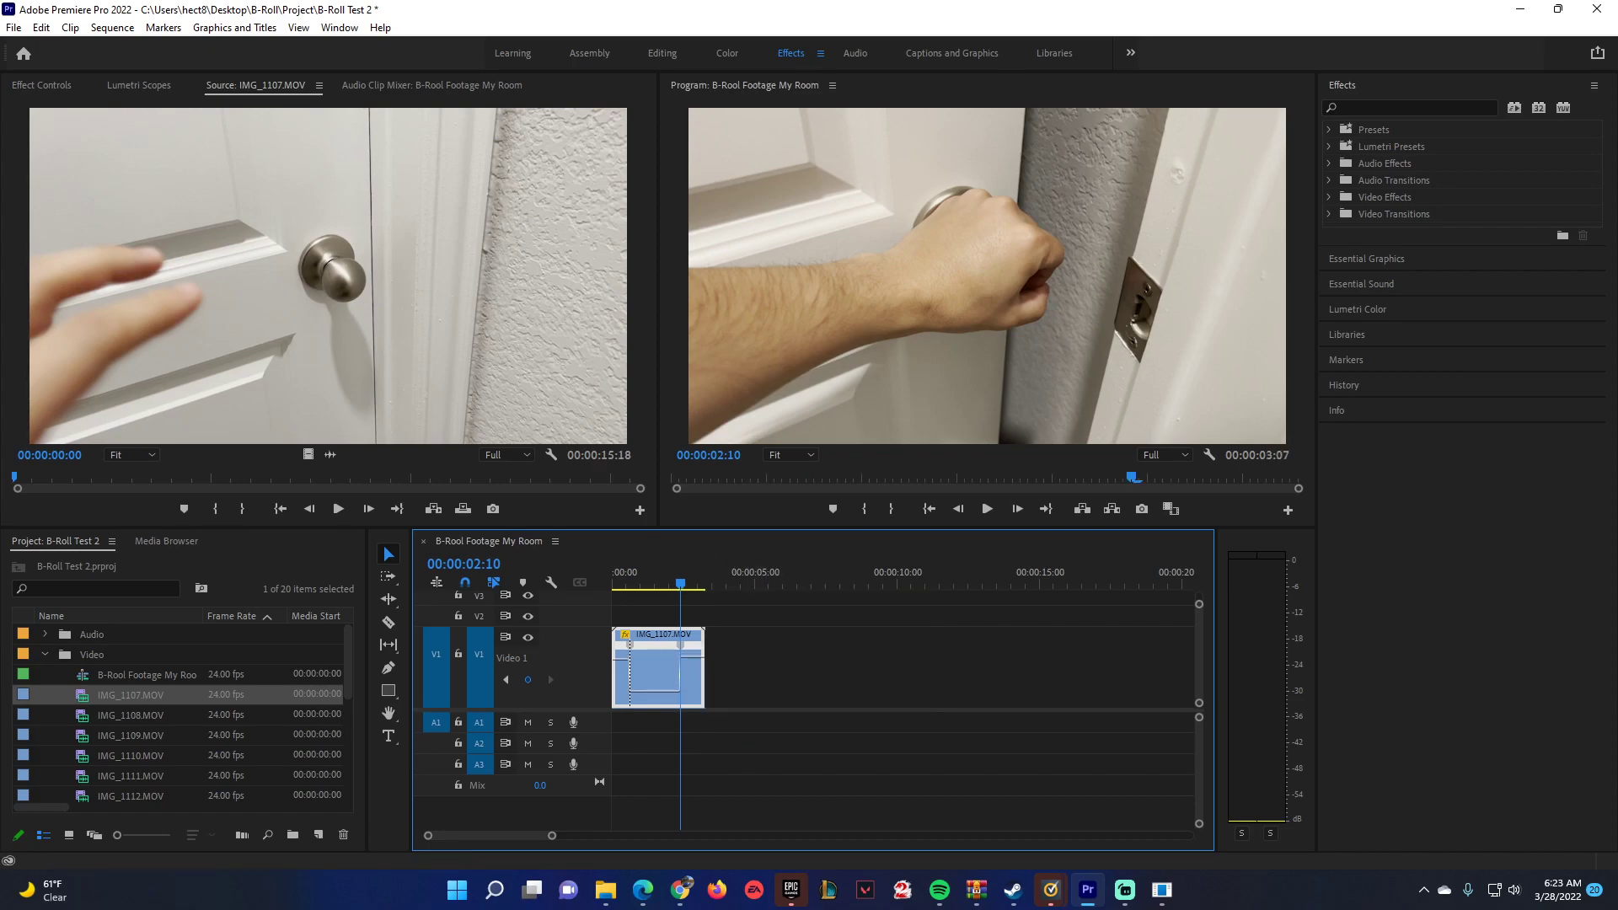
left_click_drag(681, 583, 705, 575)
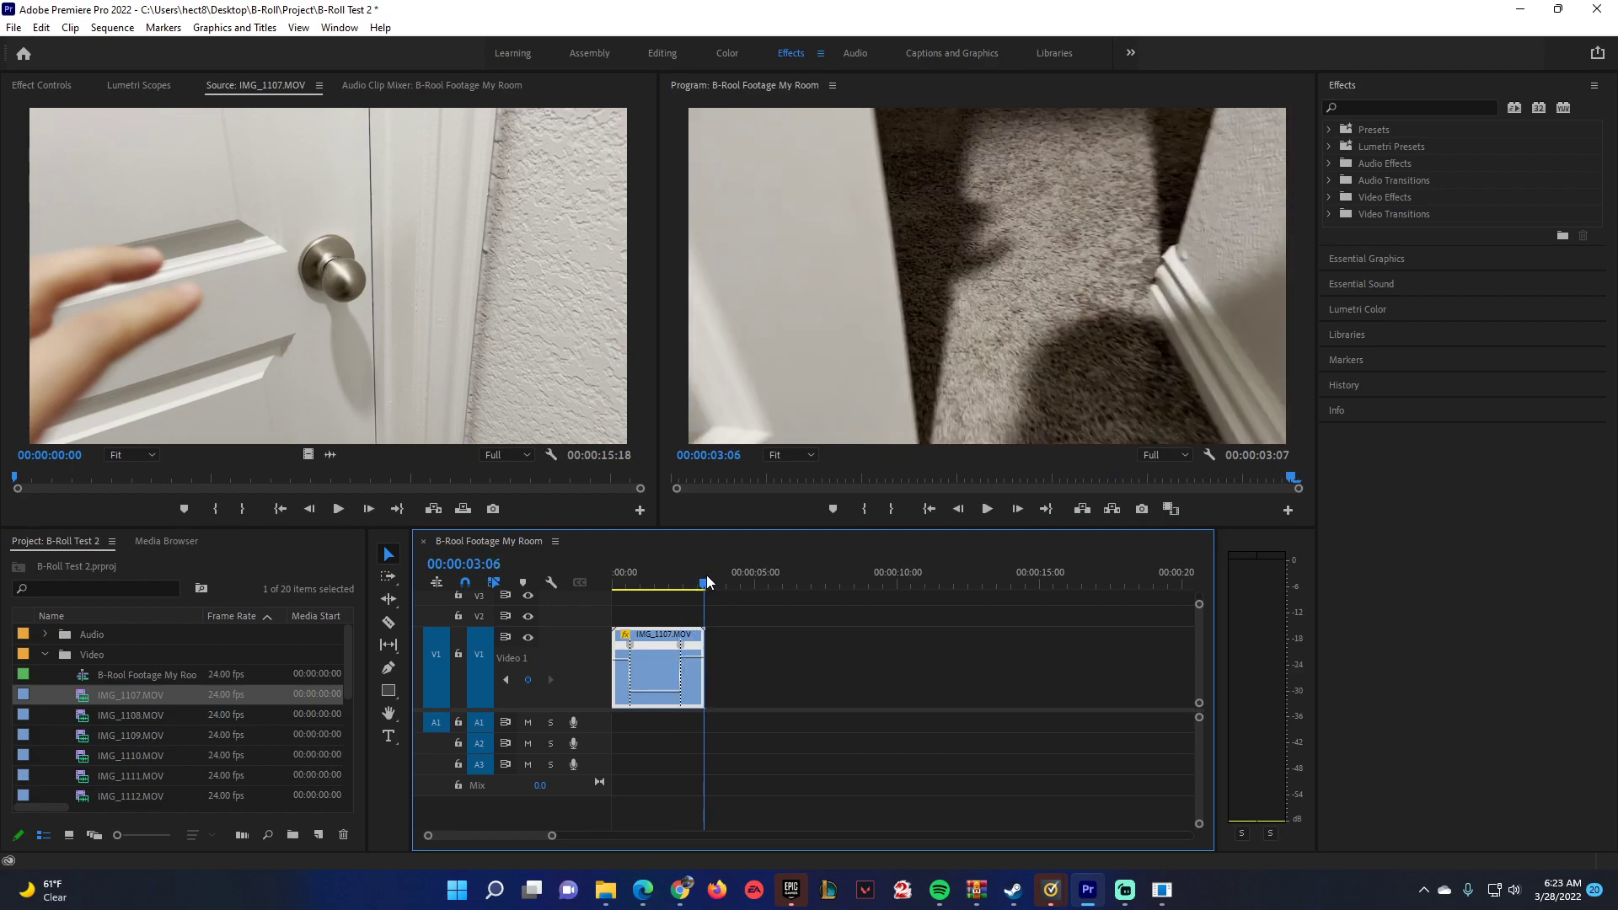
left_click(635, 583)
key("space")
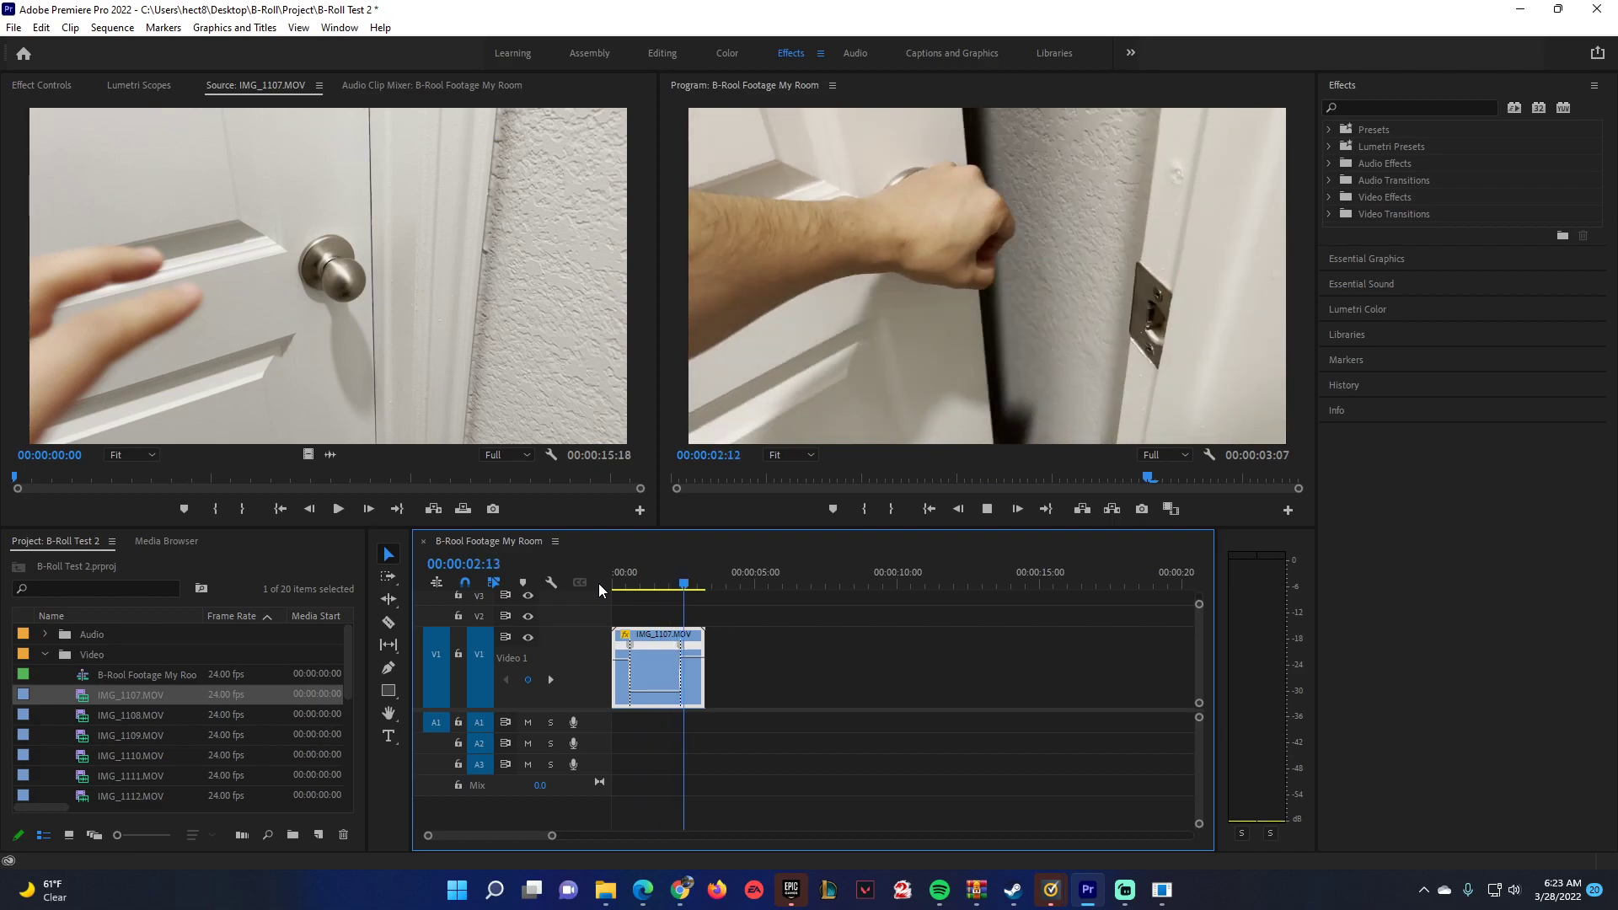
key("space")
key("space")
Preview IMG_1108.MOV and place only the video of IMG_1109.MOV on V1 after the first clip, leaving a gap.
double_click(84, 716)
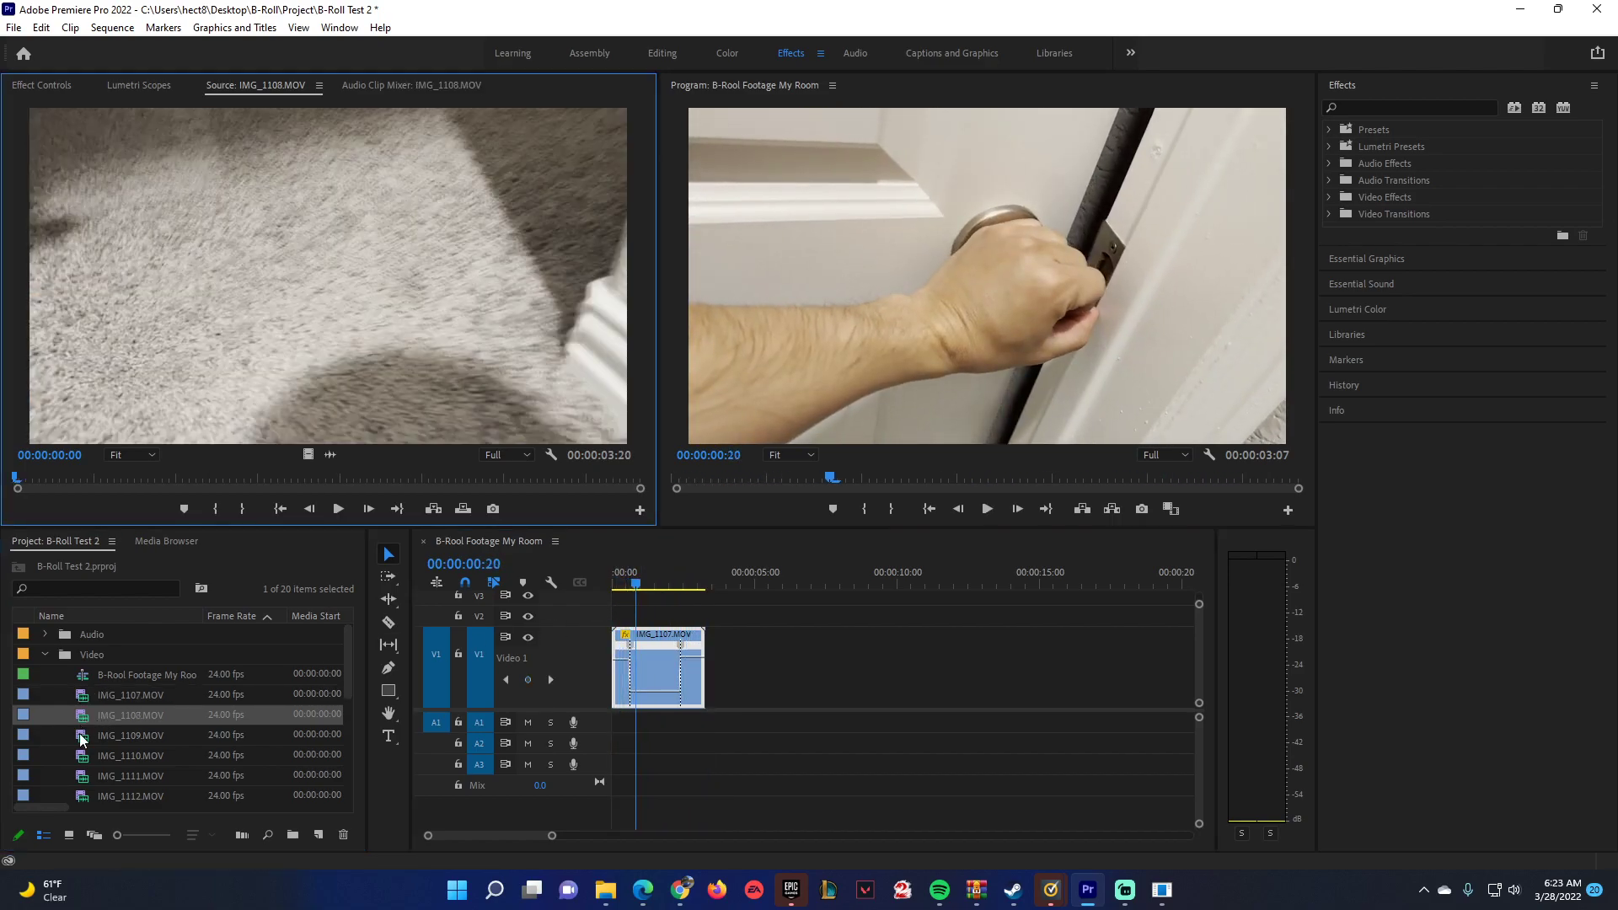
double_click(81, 736)
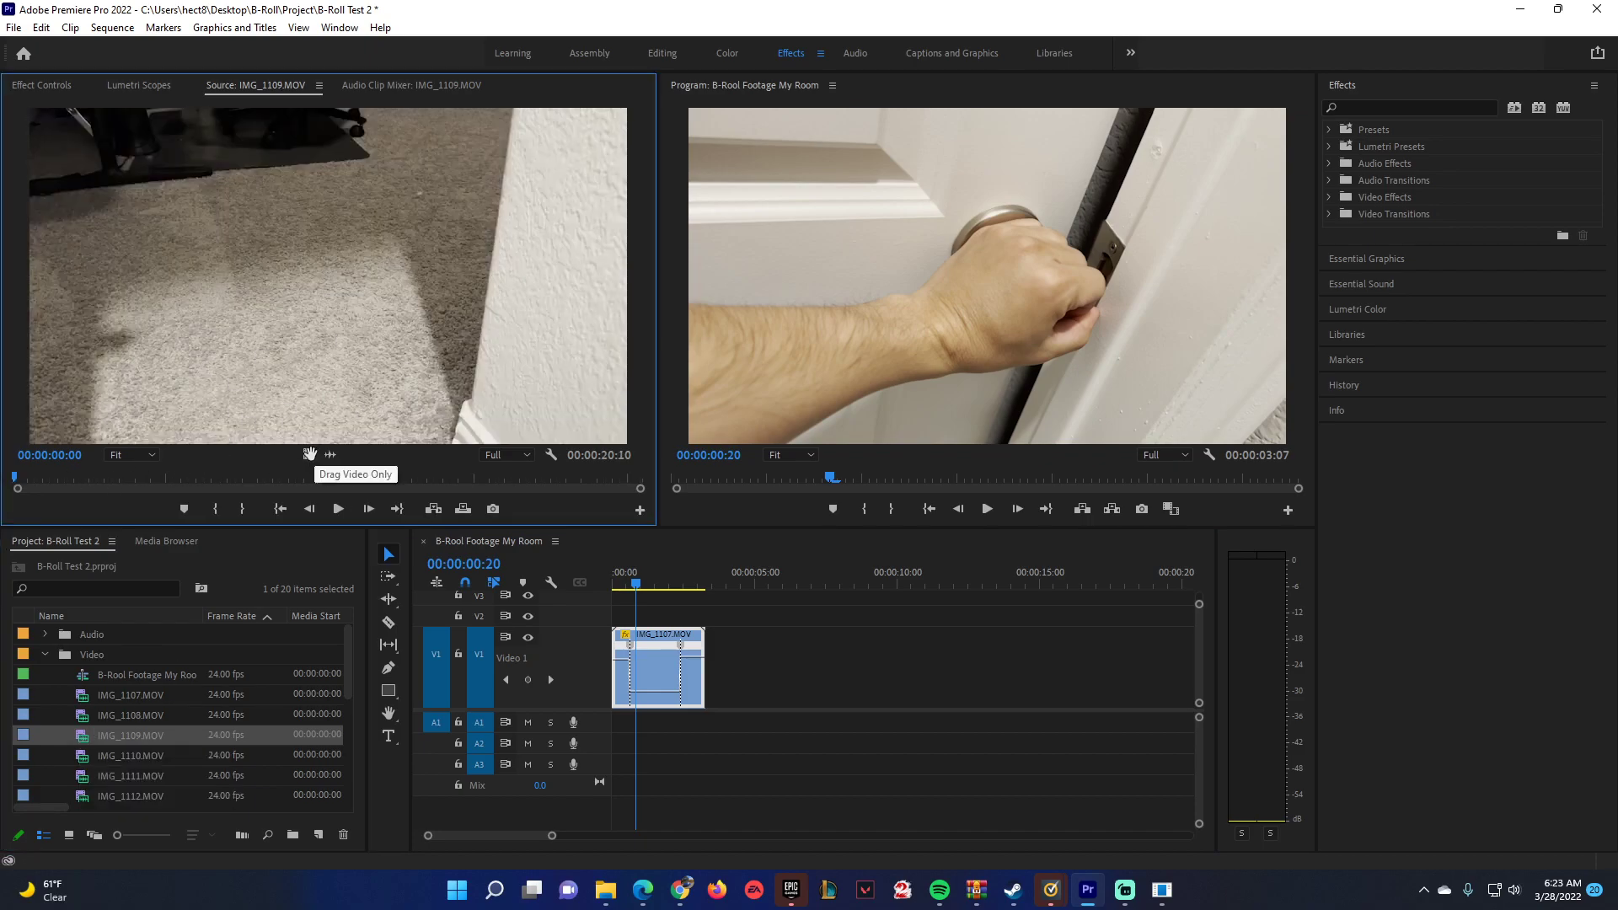
left_click_drag(309, 455, 865, 633)
Show the Time Remapping Speed line on the IMG_1109.MOV clip.
left_click(865, 634)
mouse_move(908, 684)
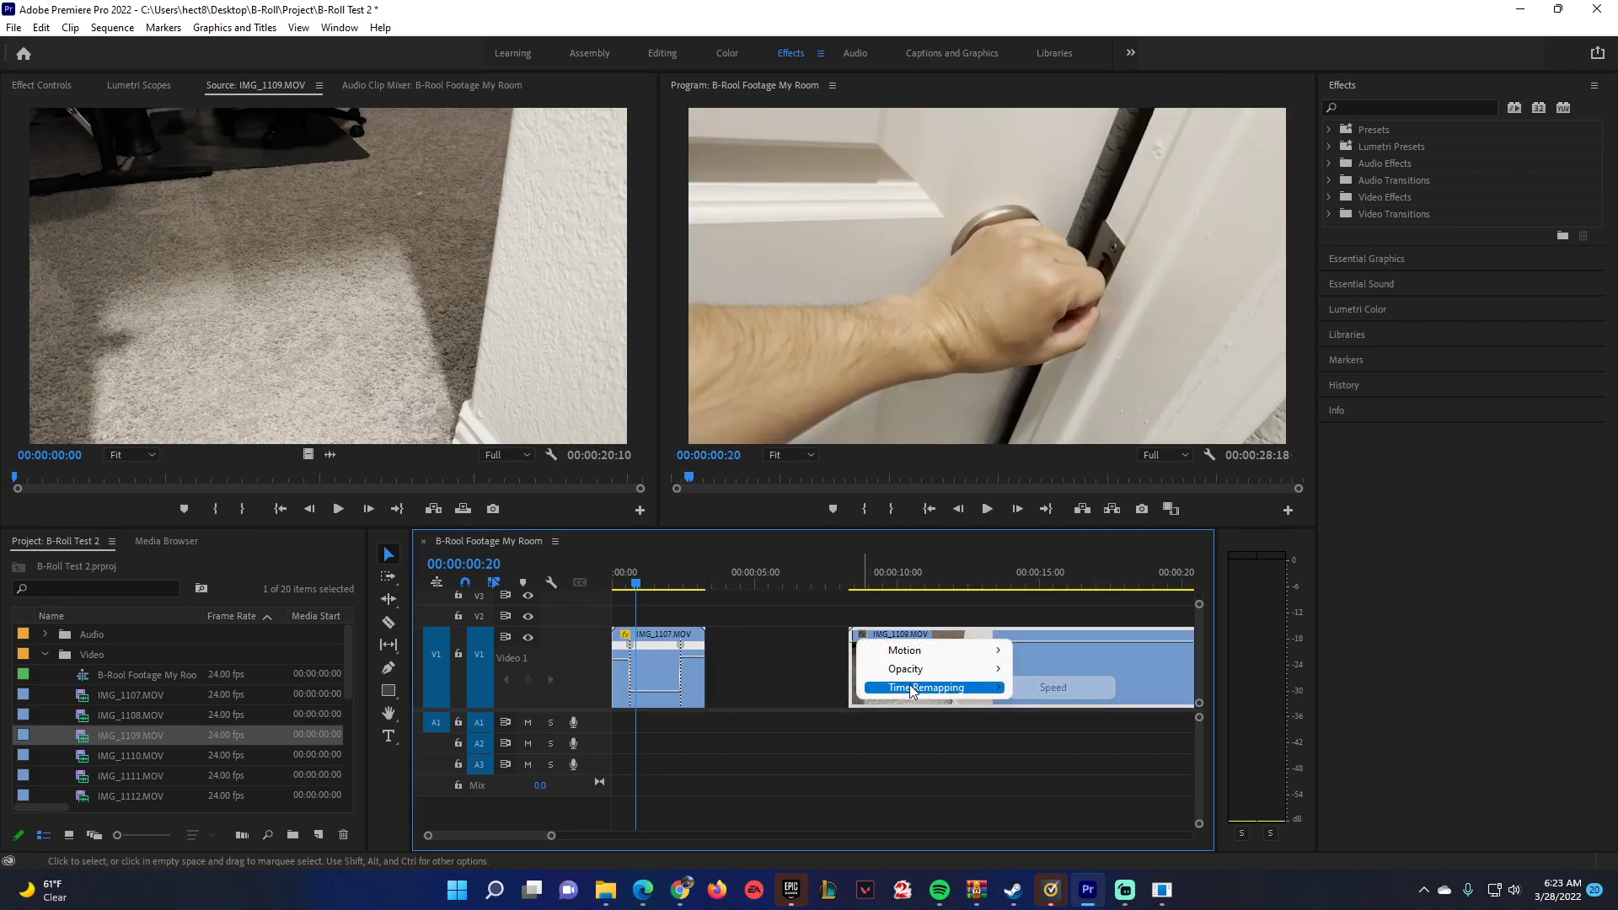
left_click(1054, 688)
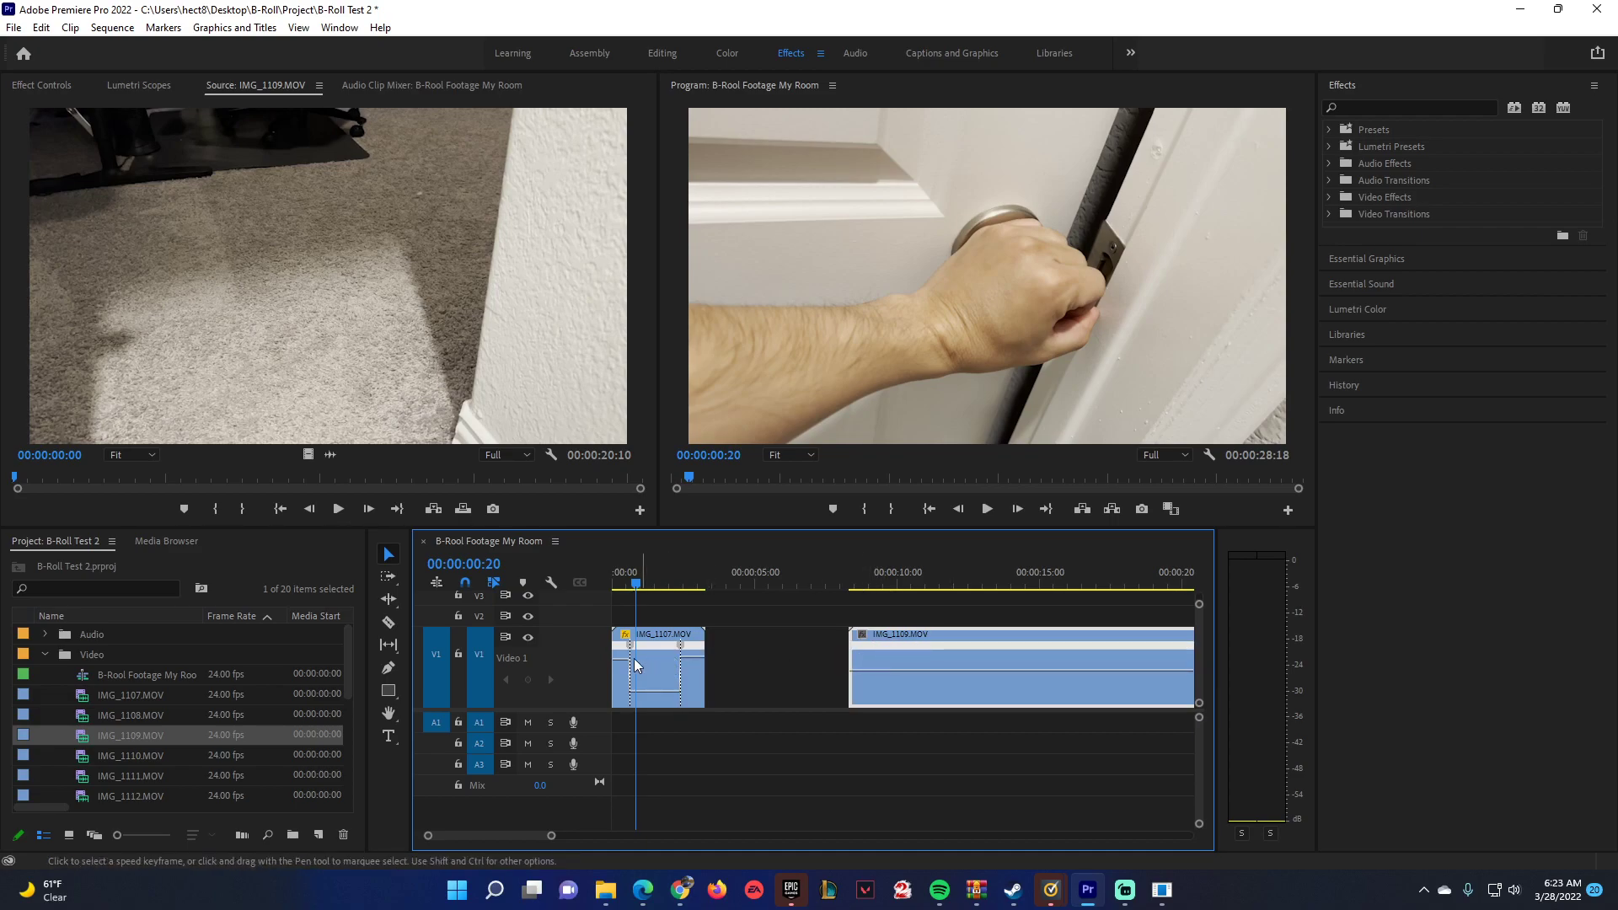
Spread both speed keyframes on IMG_1107.MOV into gradual ramps and smooth each ramp into a curve.
left_click_drag(552, 835, 485, 835)
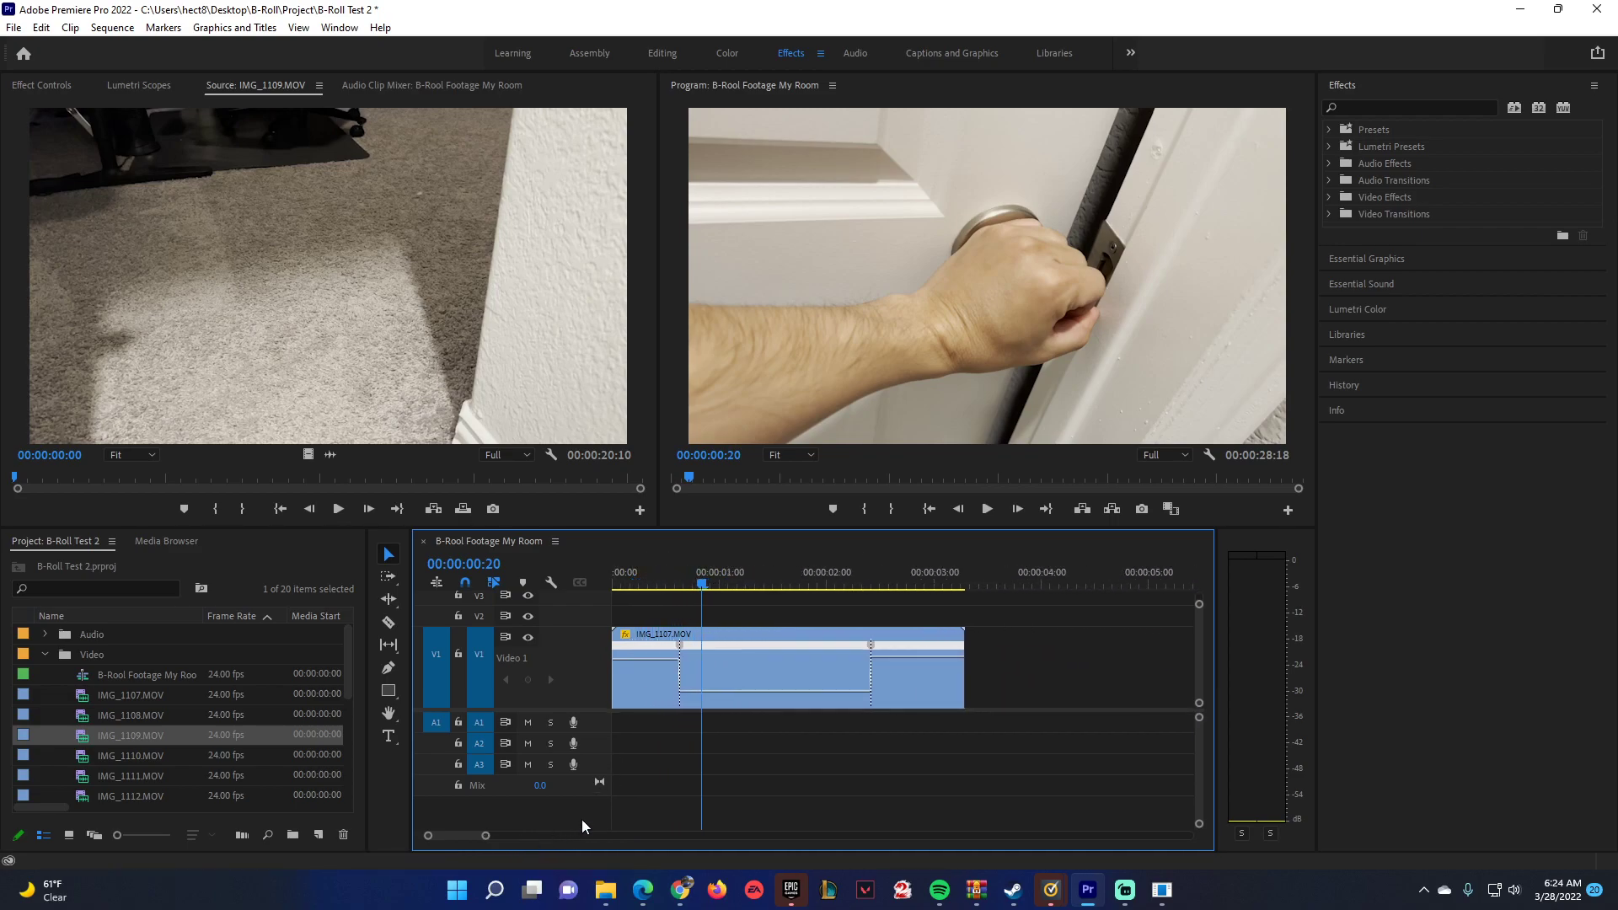
left_click(681, 651)
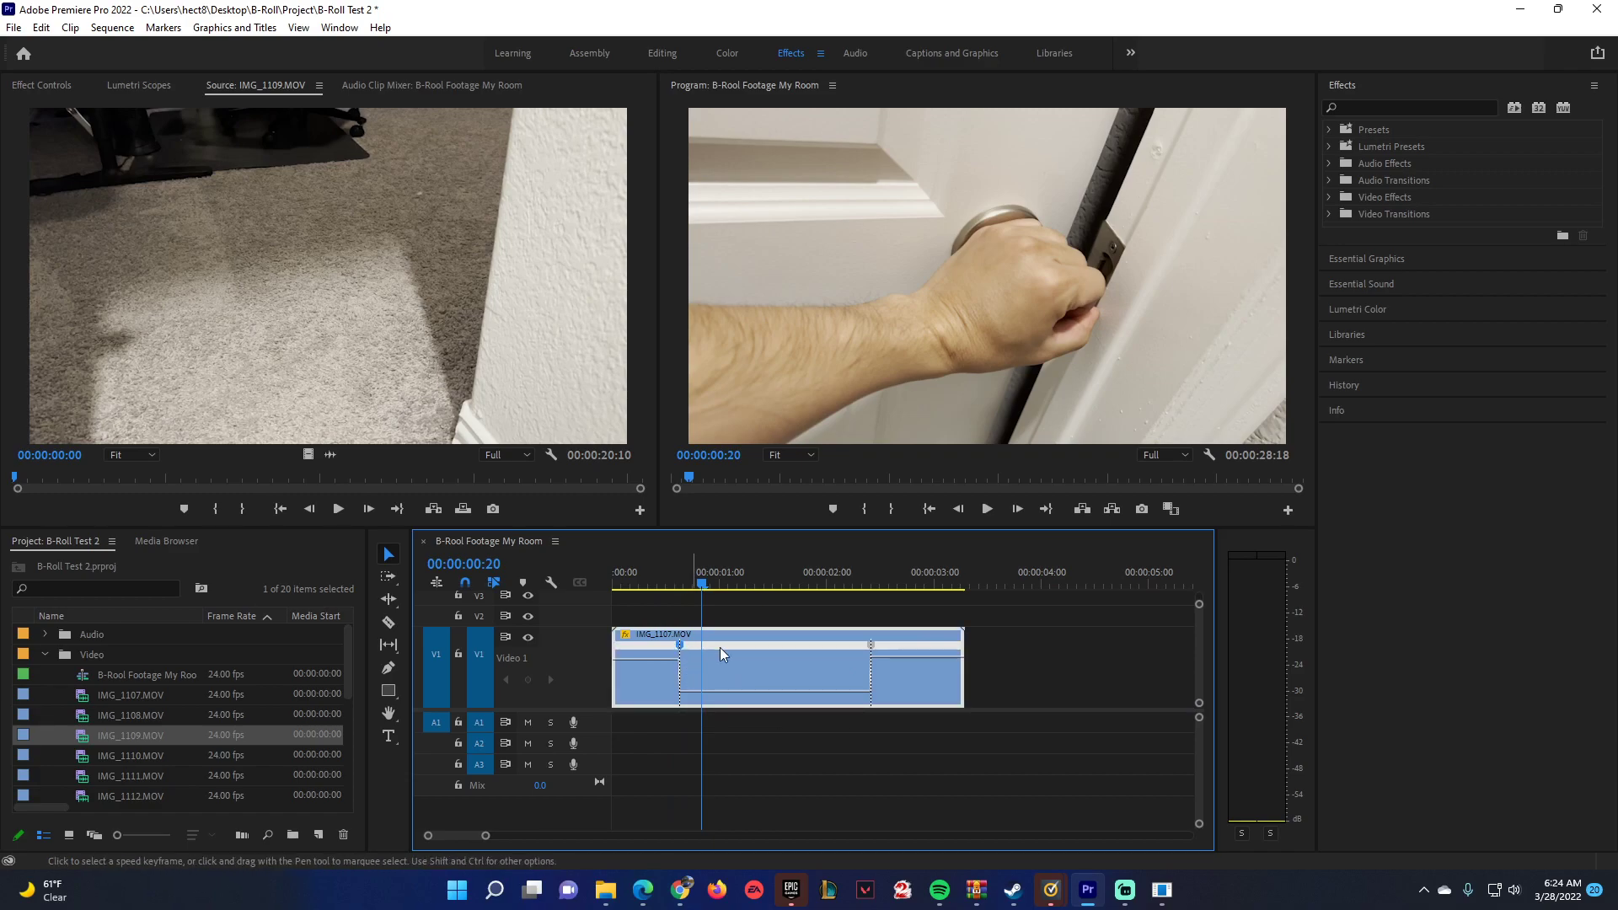
left_click(873, 648)
double_click(680, 649)
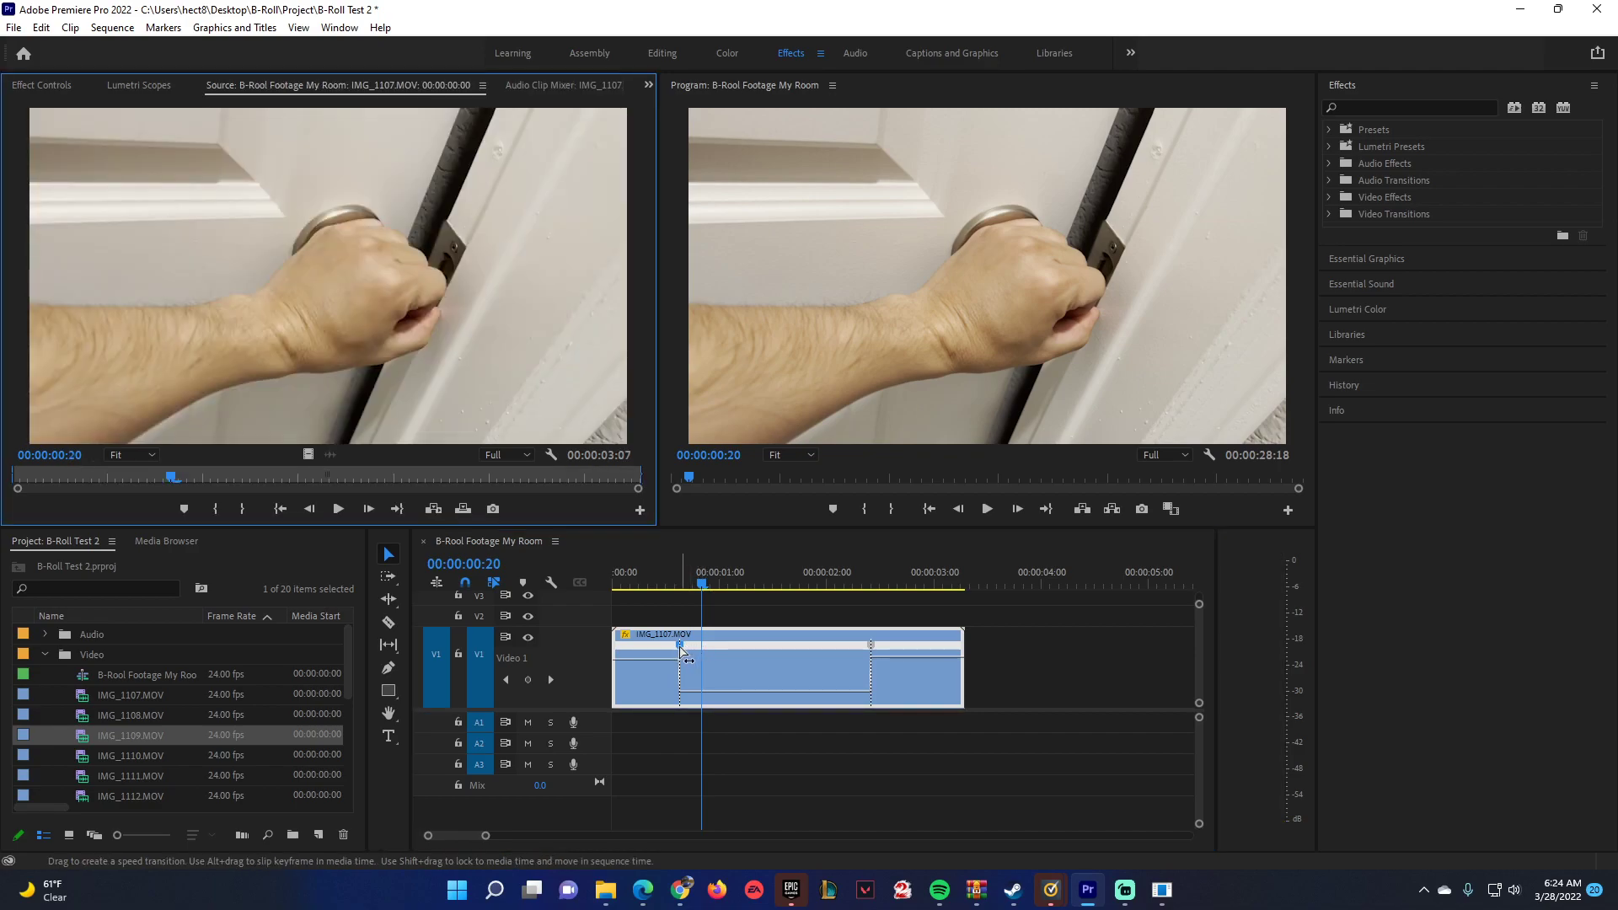
left_click_drag(681, 648, 805, 650)
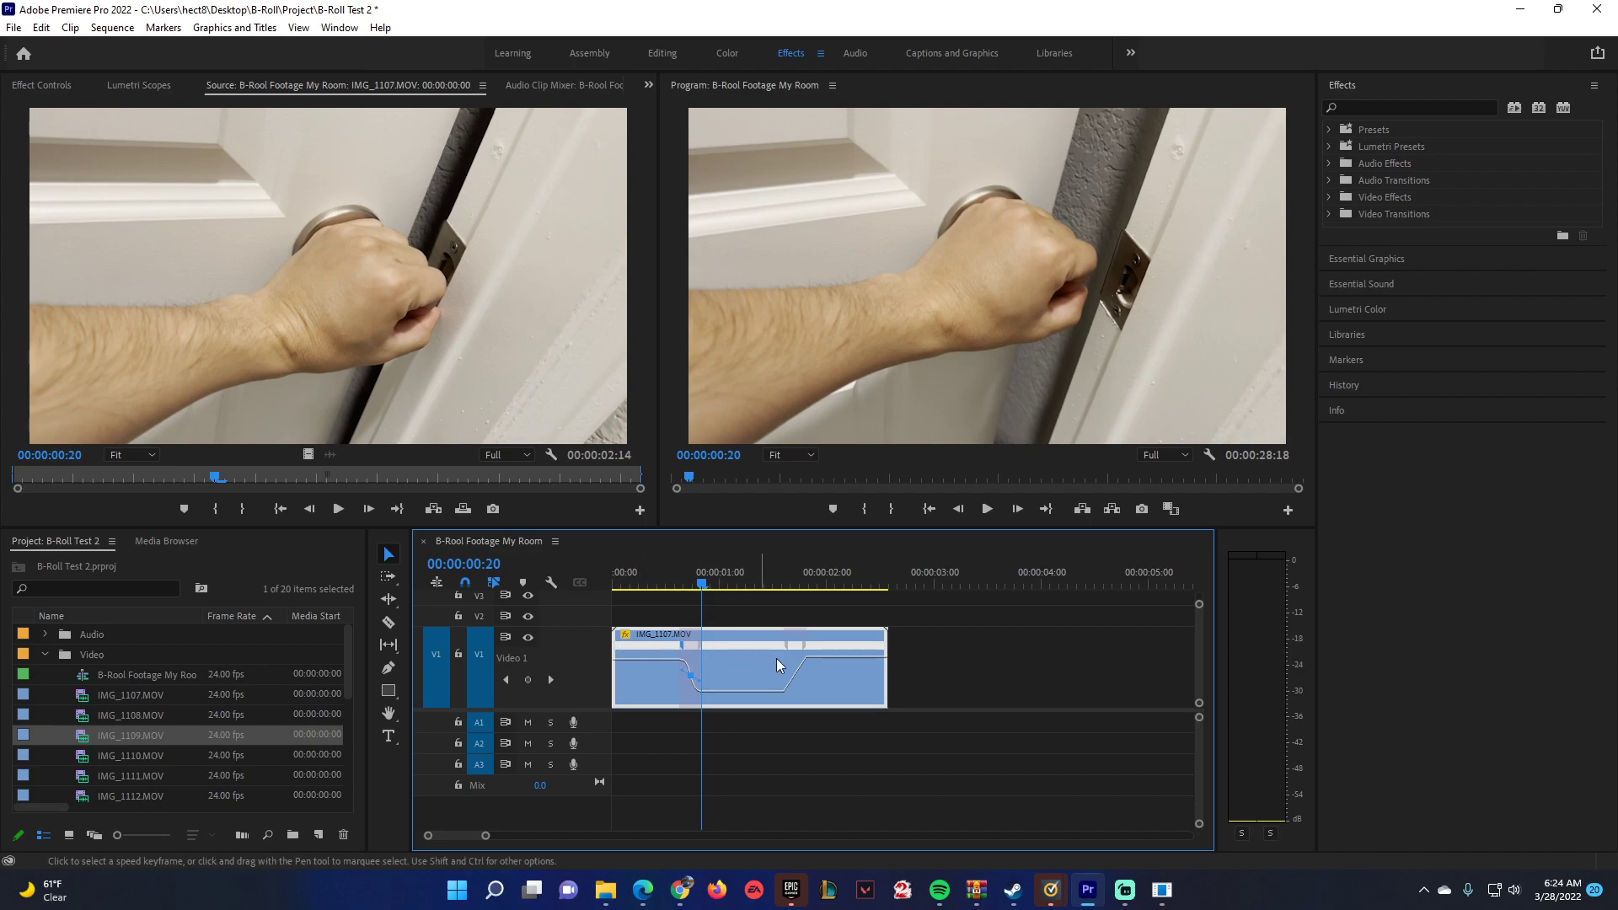
left_click(796, 666)
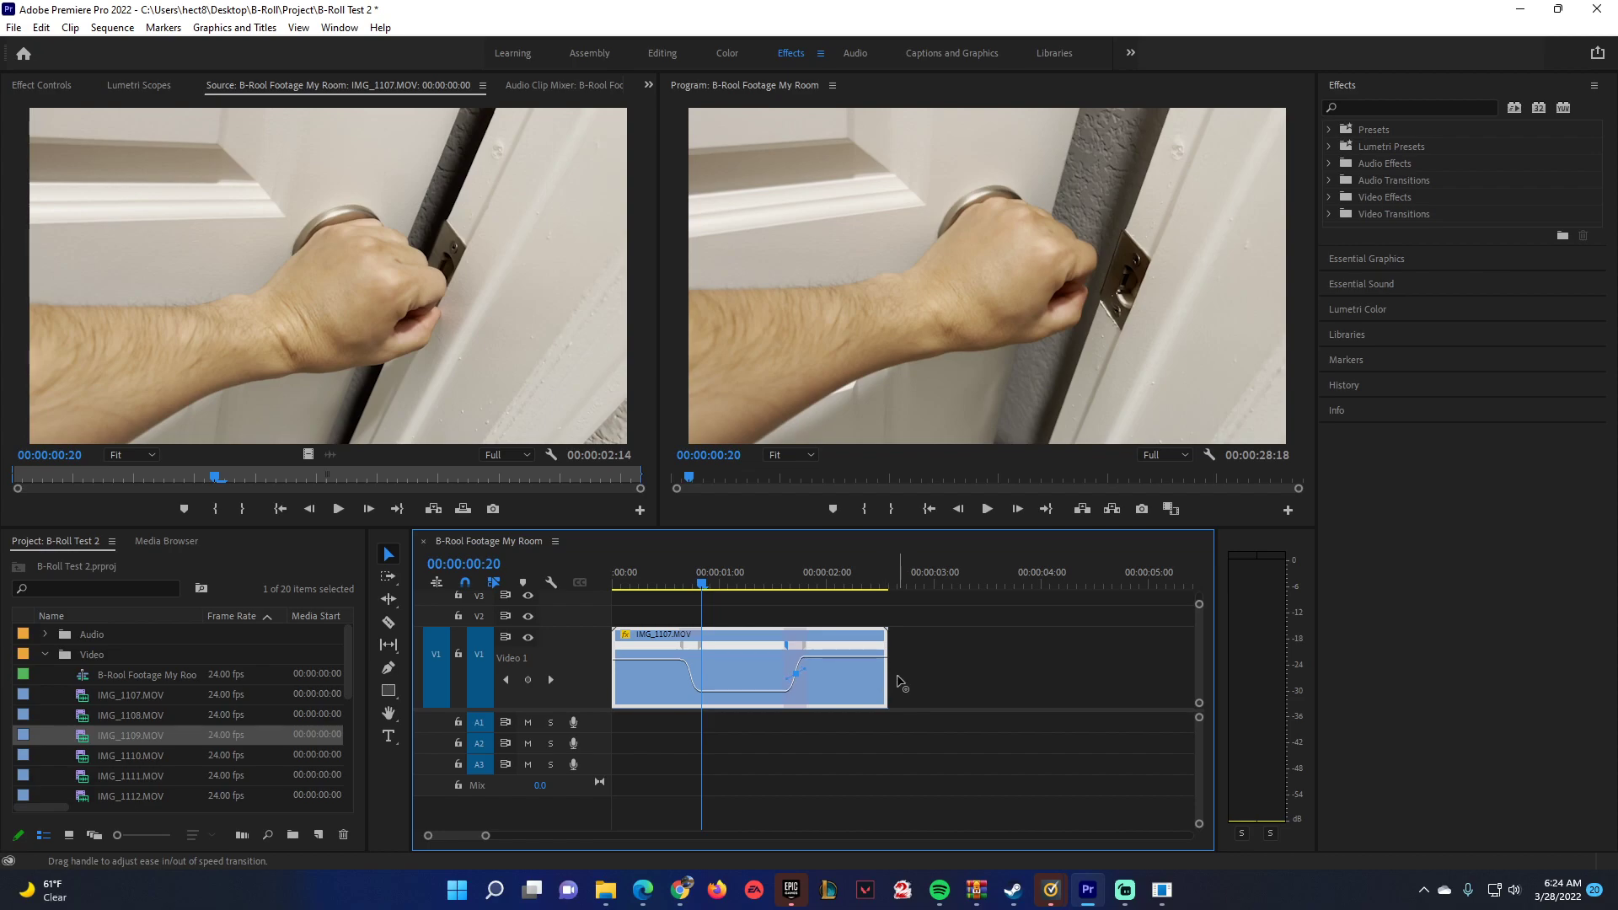
Play back IMG_1107.MOV from near its start to check the smoothed speed ramps.
left_click_drag(814, 585, 624, 603)
key("space")
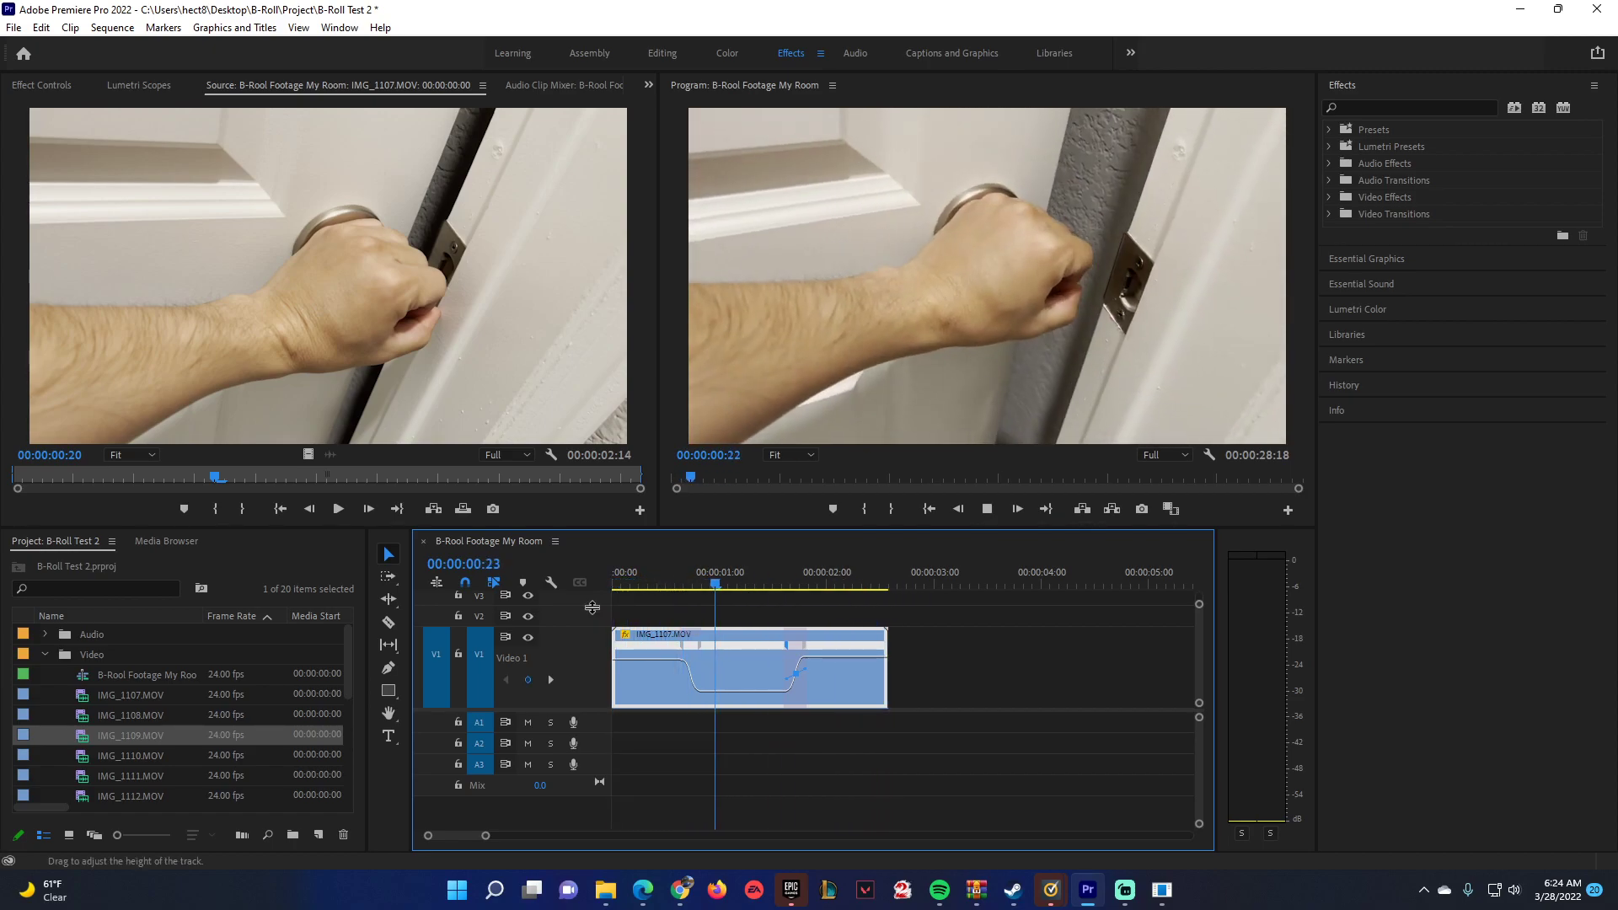
key("space")
Move IMG_1109.MOV on V1 directly against the end of IMG_1107.MOV to close the gap.
left_click(843, 583)
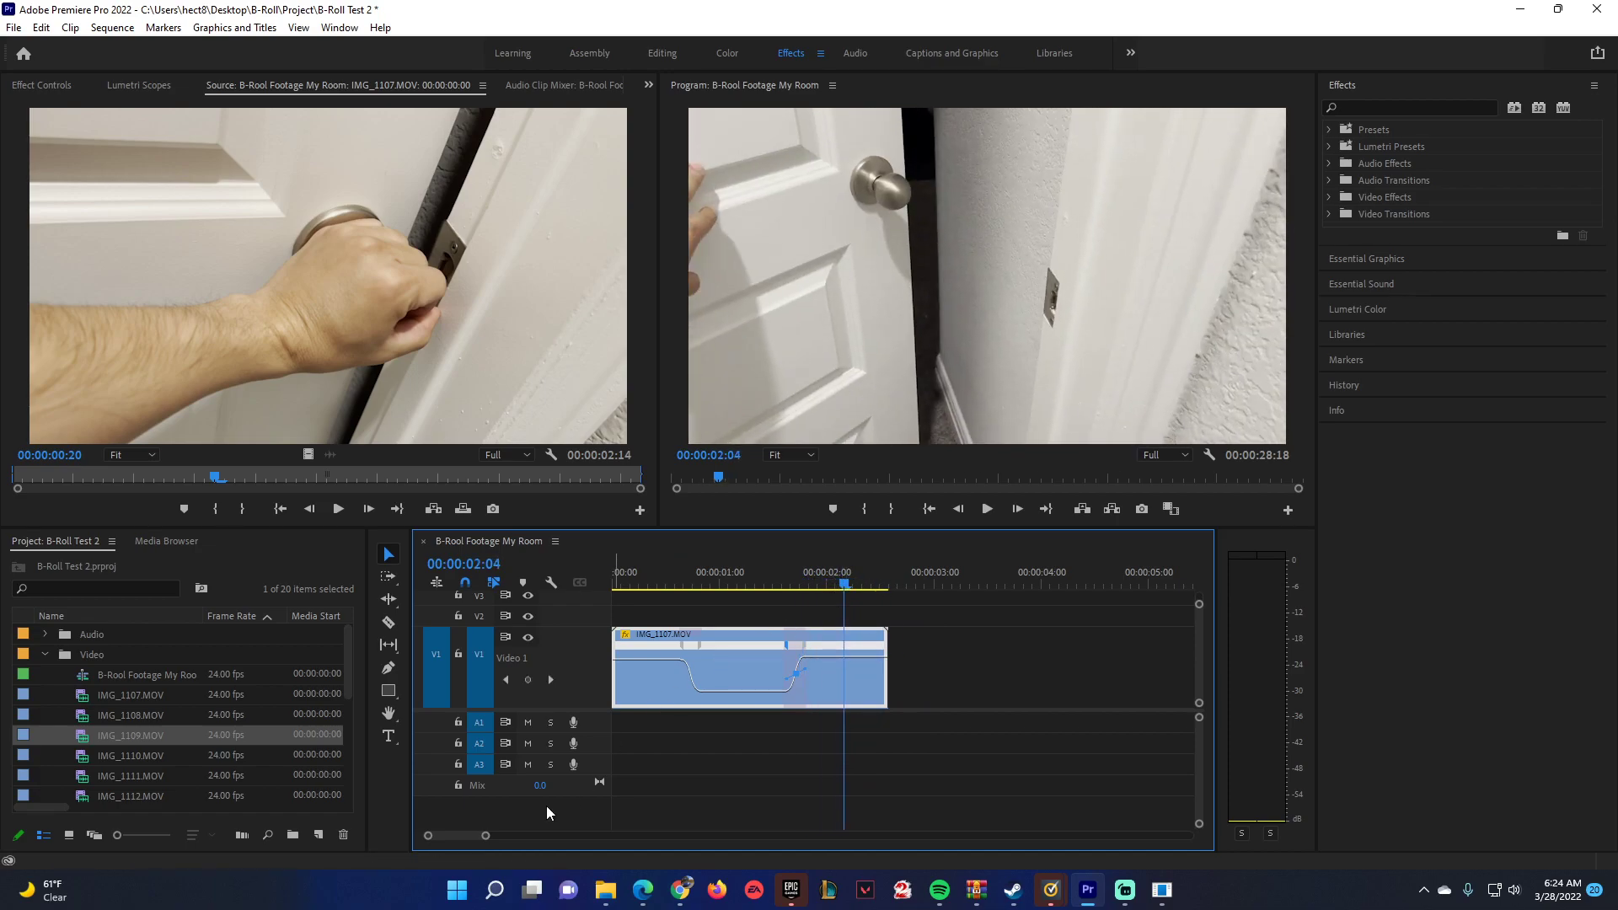
left_click_drag(487, 835, 522, 835)
left_click_drag(1052, 634, 791, 640)
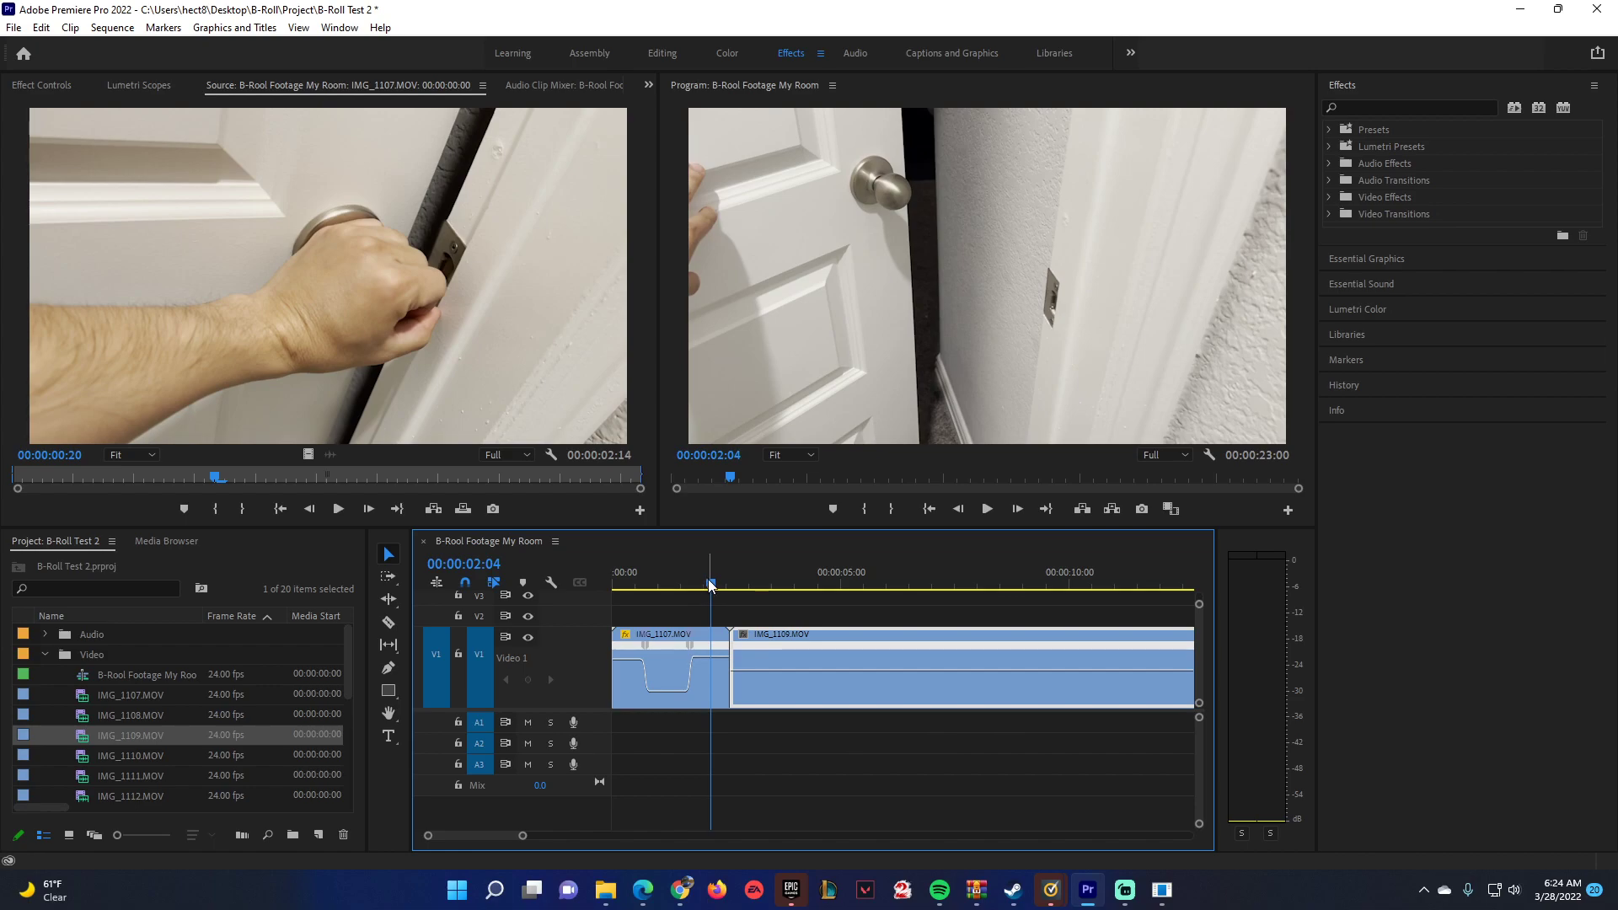
Add a speed keyframe to IMG_1109.MOV at 00:00:06:18 and speed up the section before it.
left_click(725, 576)
left_click_drag(726, 575, 918, 589)
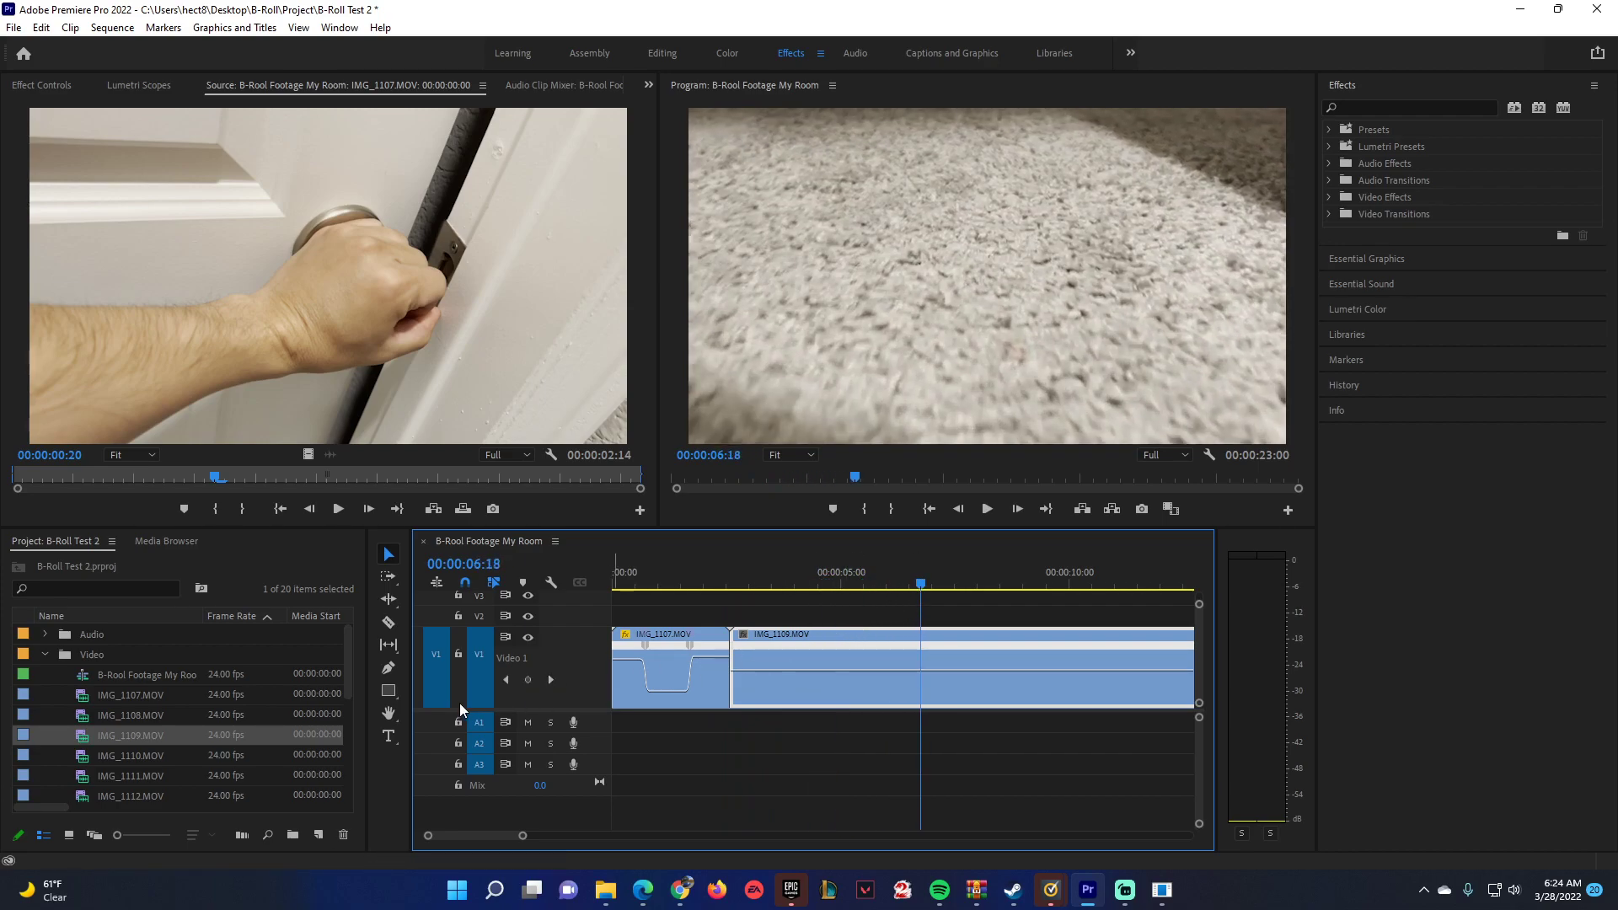
left_click(742, 634)
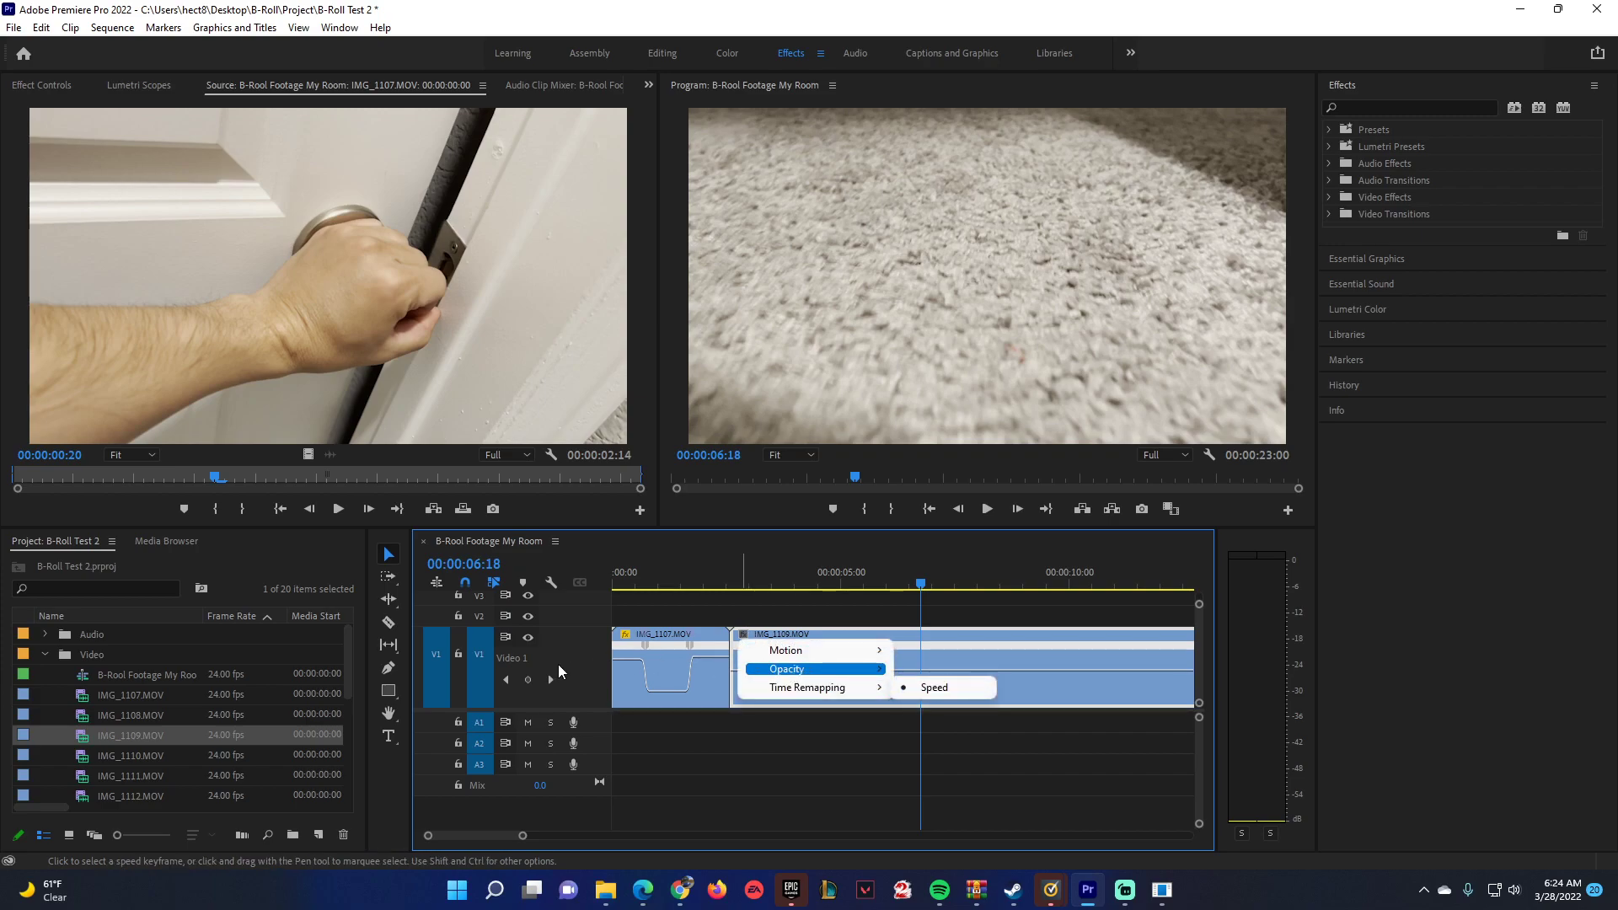
left_click(531, 681)
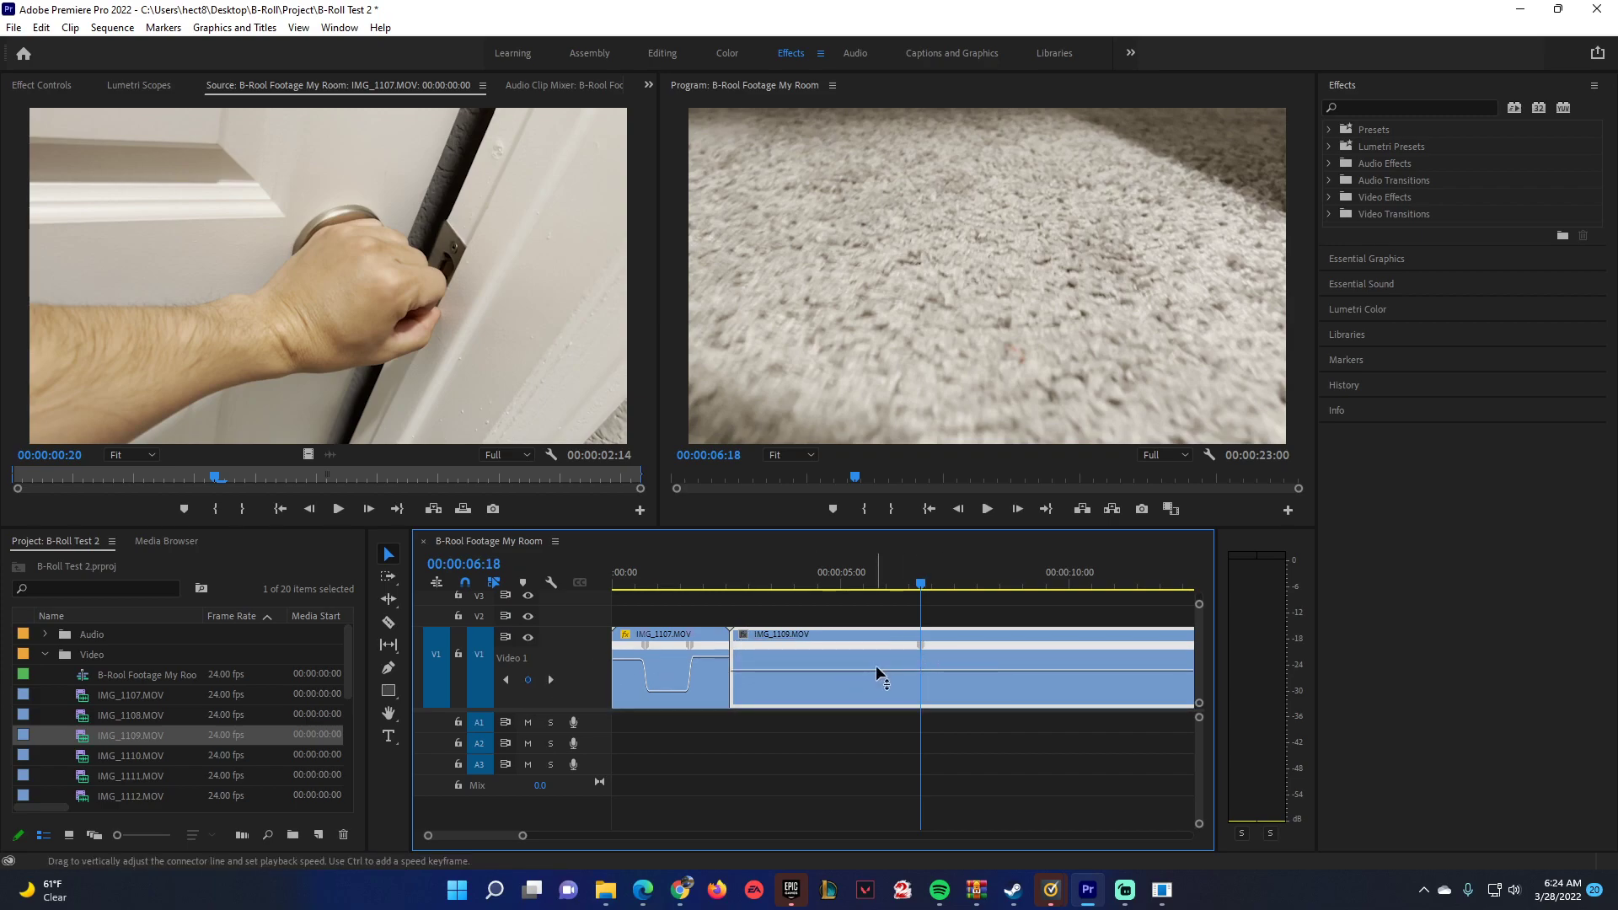
left_click_drag(871, 670, 873, 651)
left_click_drag(895, 670, 895, 692)
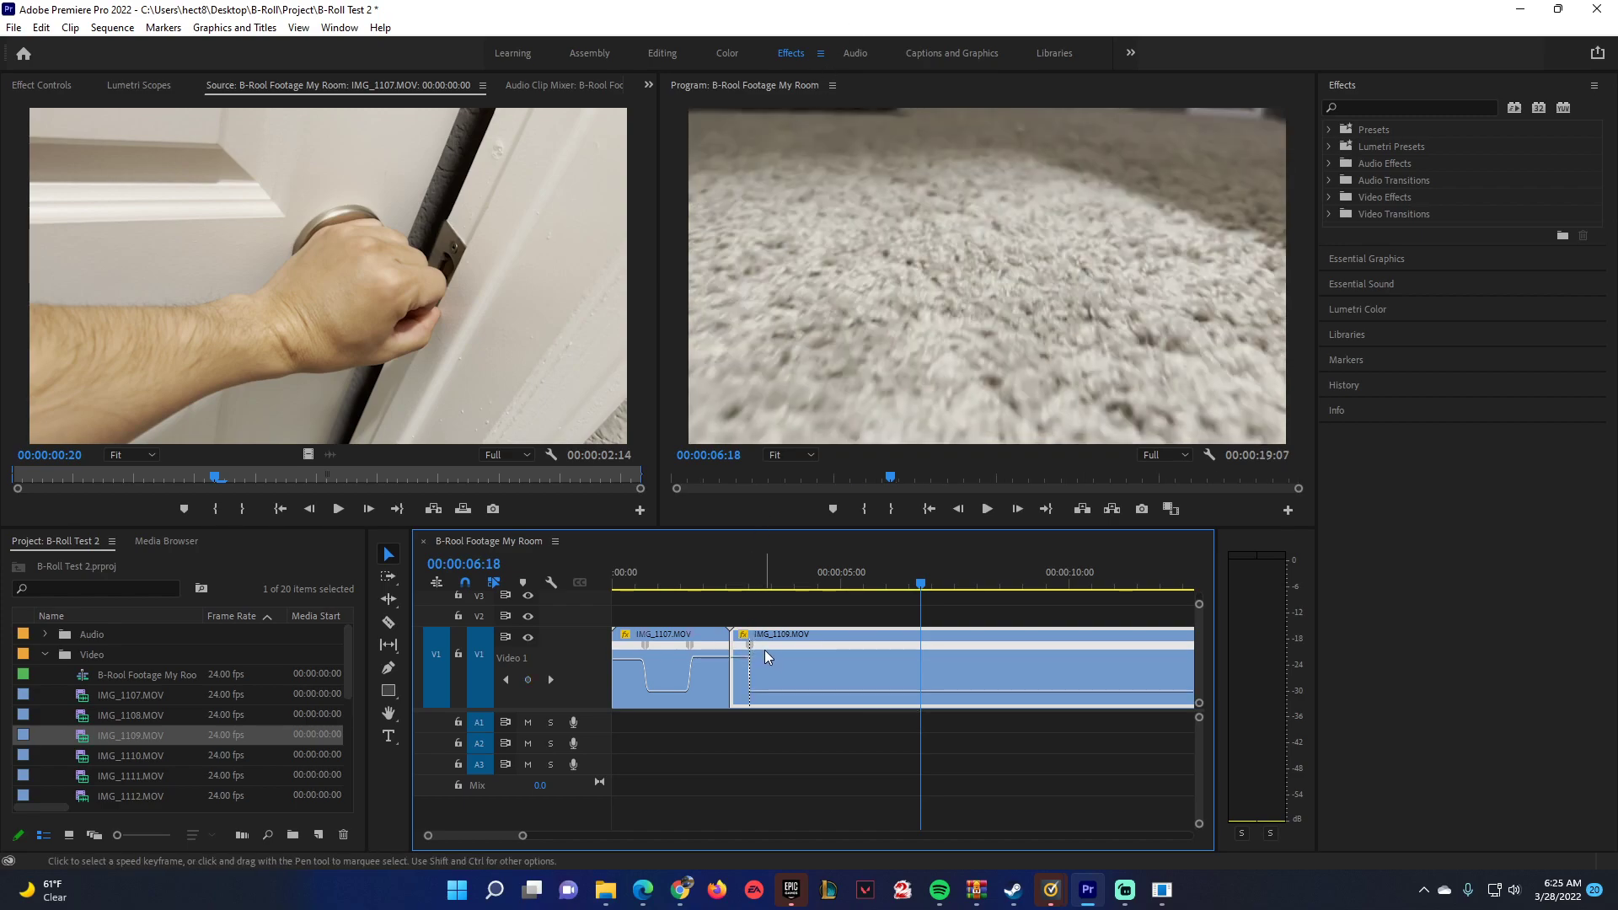
Add a second speed keyframe to IMG_1109.MOV at 00:00:07:21, speed up the section after it, and play back the result.
left_click_drag(747, 590, 974, 564)
left_click(528, 679)
left_click_drag(1027, 694, 1027, 671)
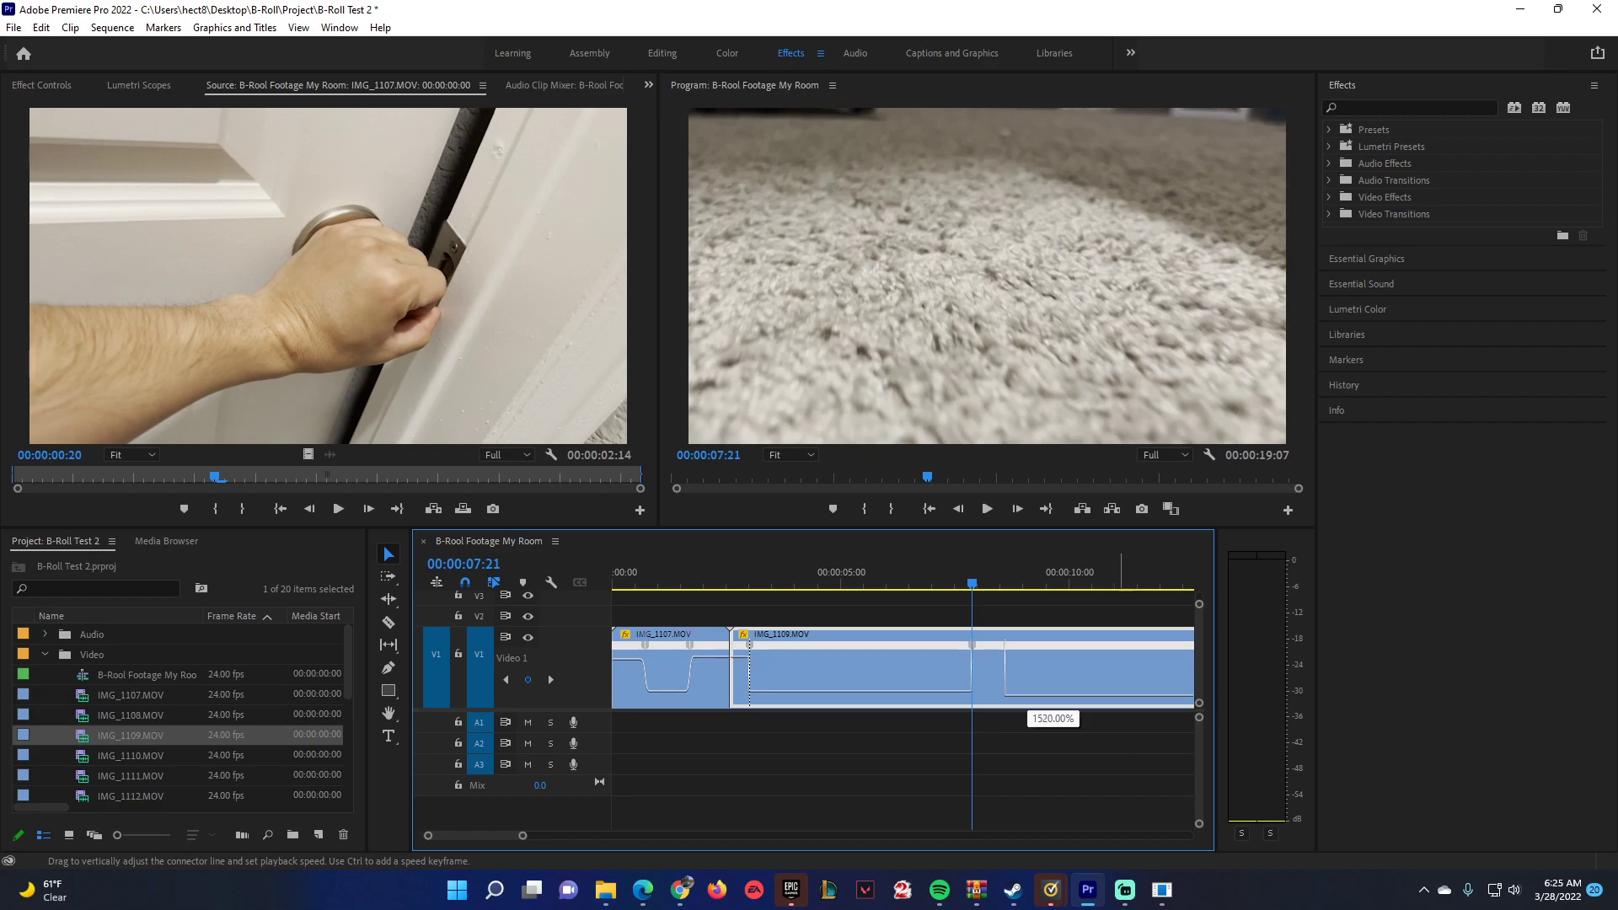
left_click_drag(1027, 695, 1028, 695)
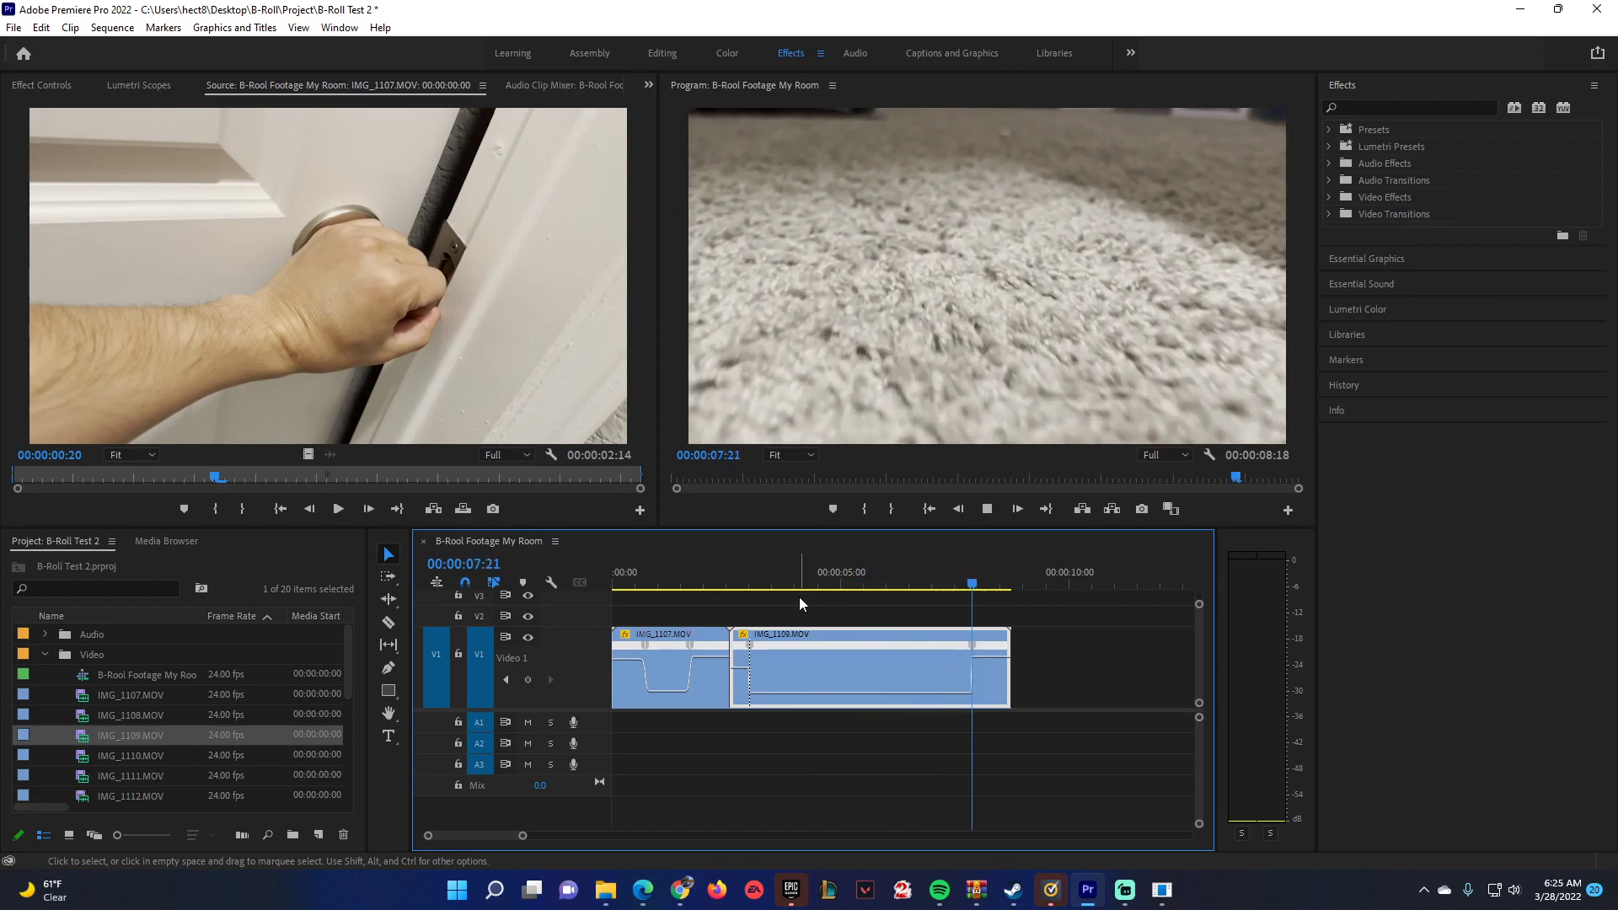
key("space")
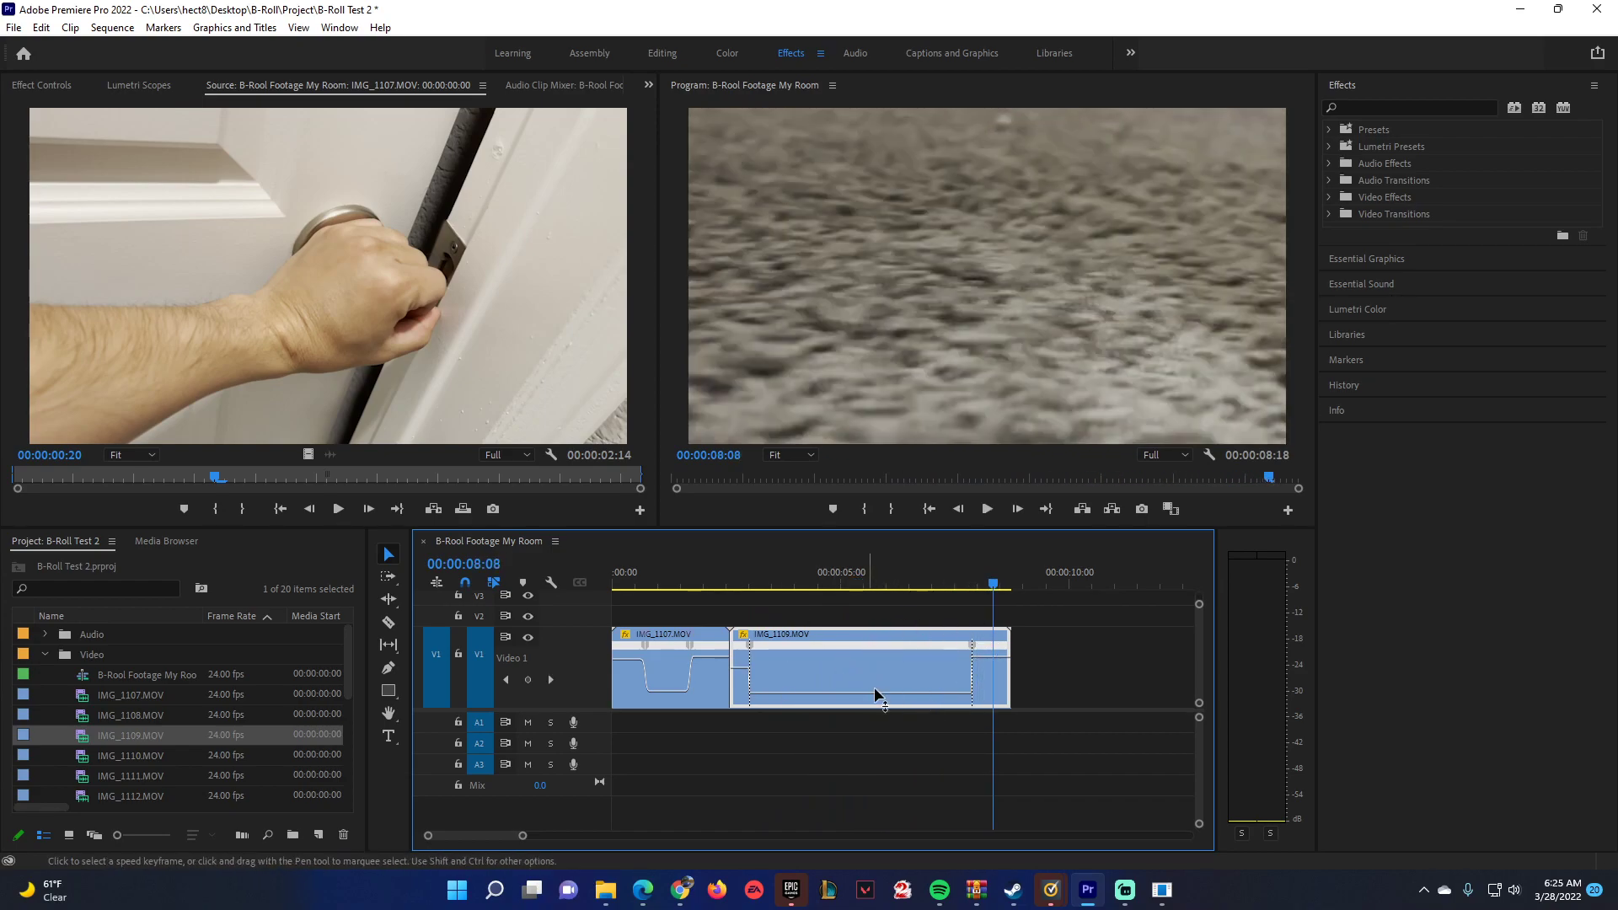
Spread the second speed keyframe on IMG_1109.MOV into a gradual ramp and show its easing handle.
left_click_drag(523, 835, 484, 832)
left_click(683, 573)
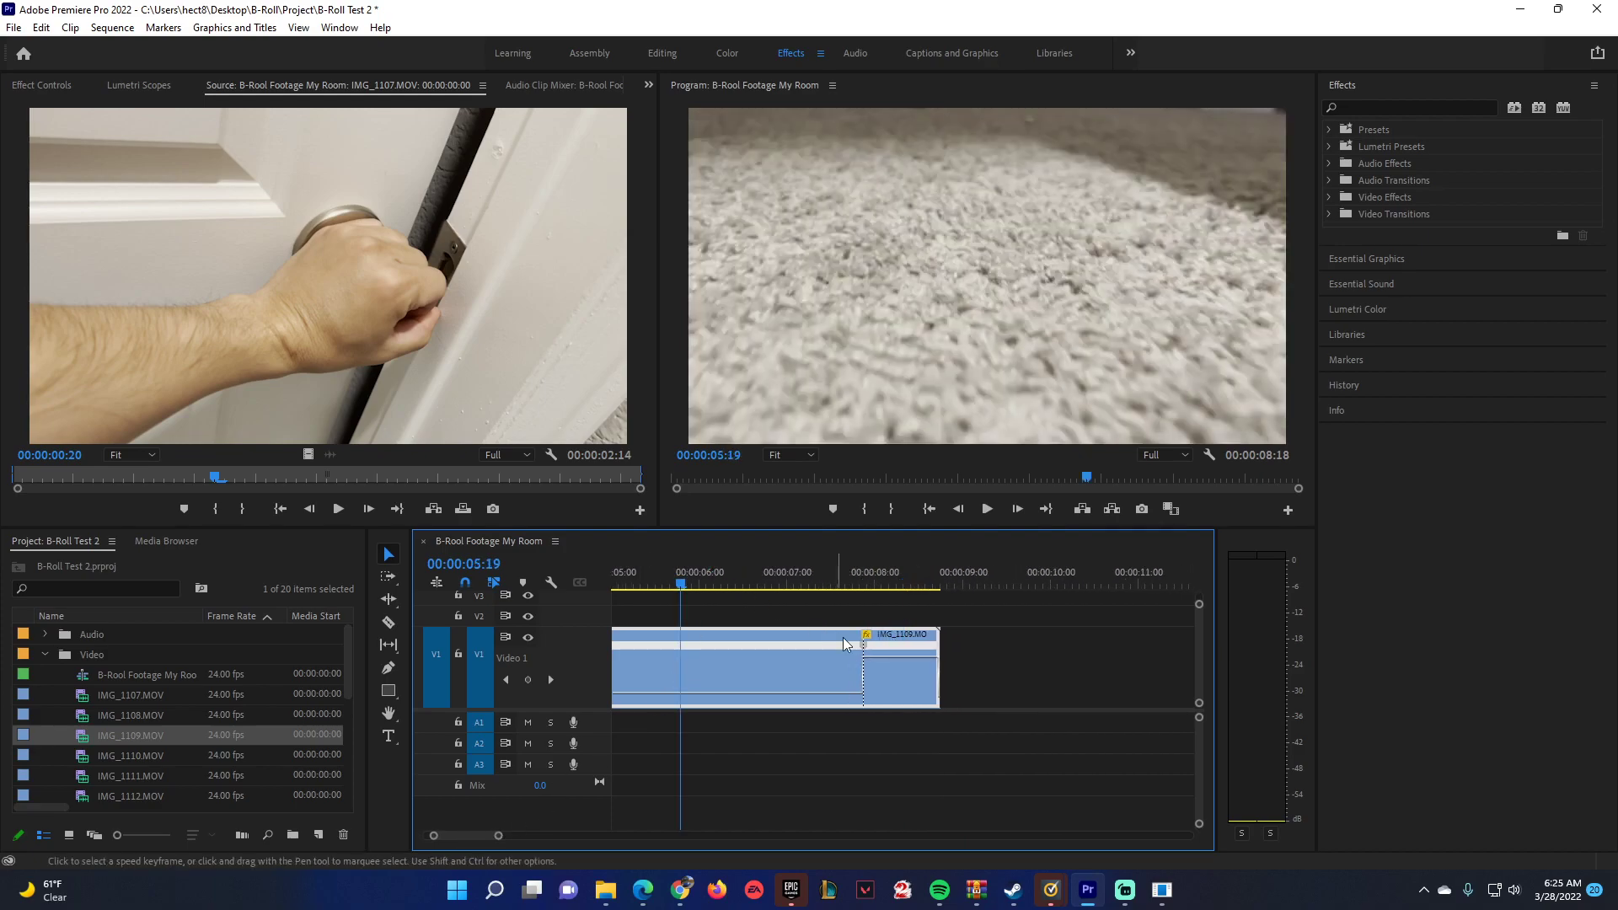
left_click_drag(864, 652, 637, 666)
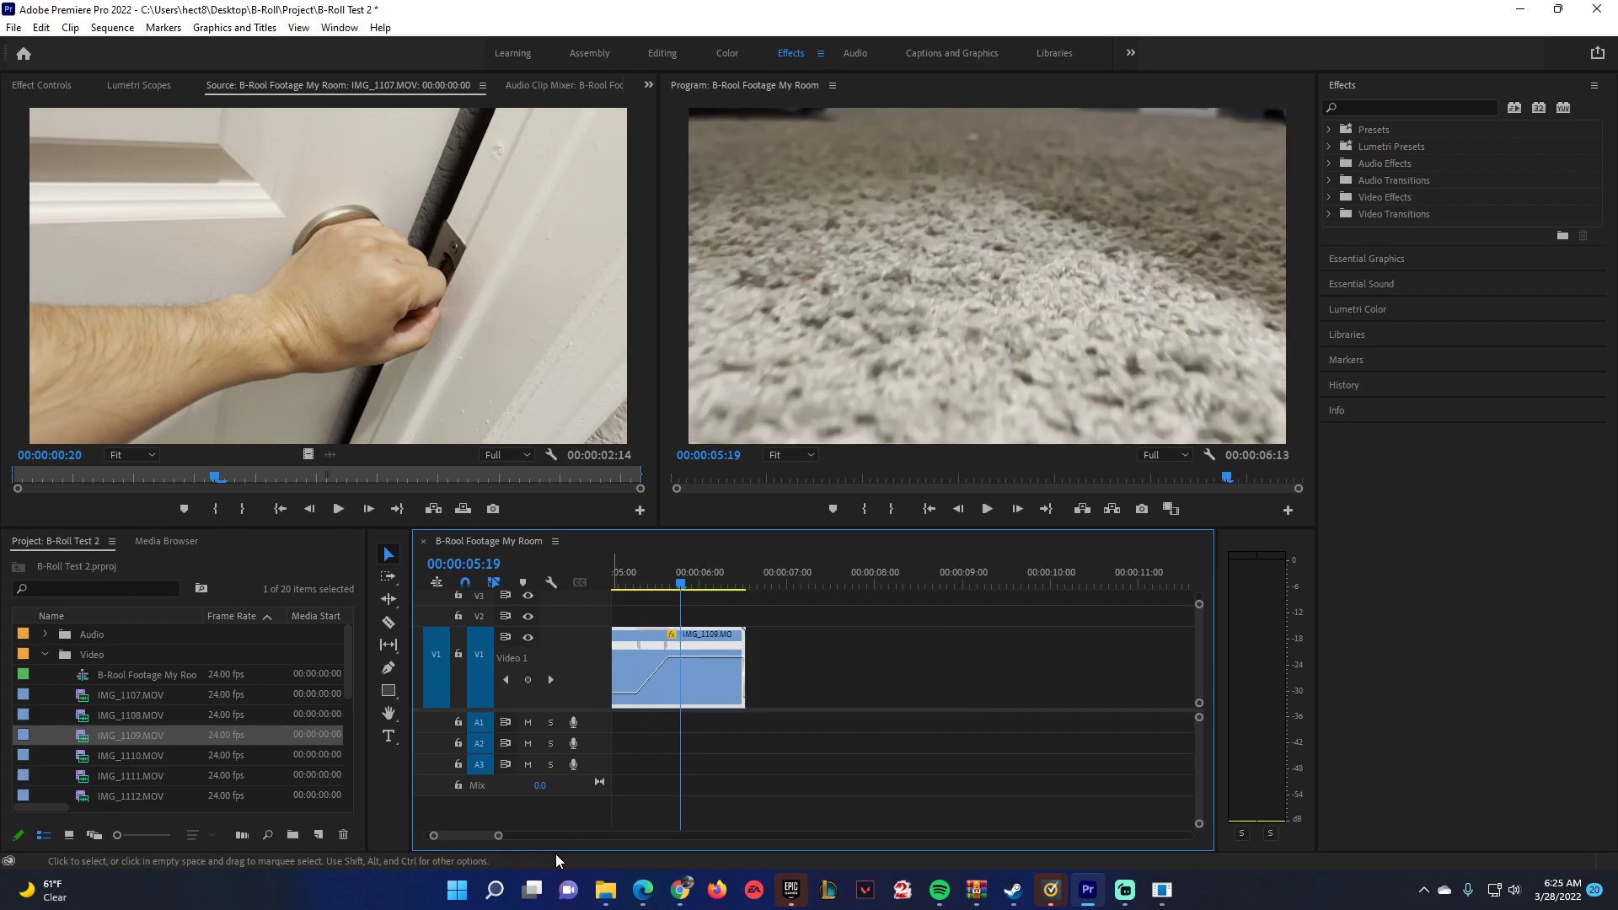
left_click_drag(476, 838, 472, 838)
left_click_drag(905, 647, 830, 657)
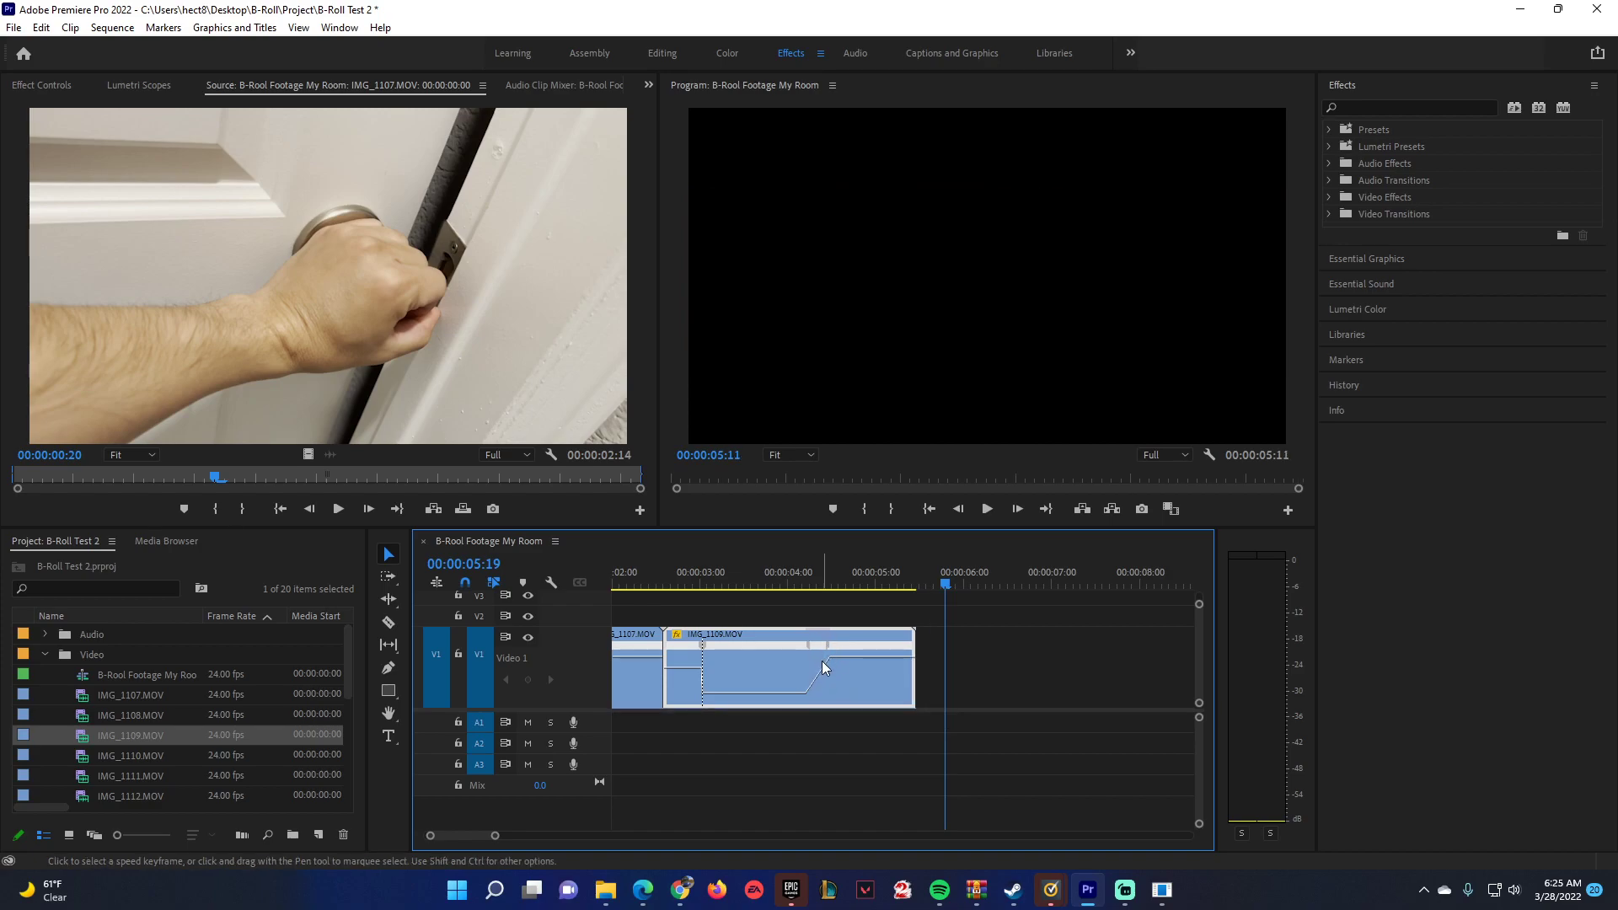
left_click(829, 646)
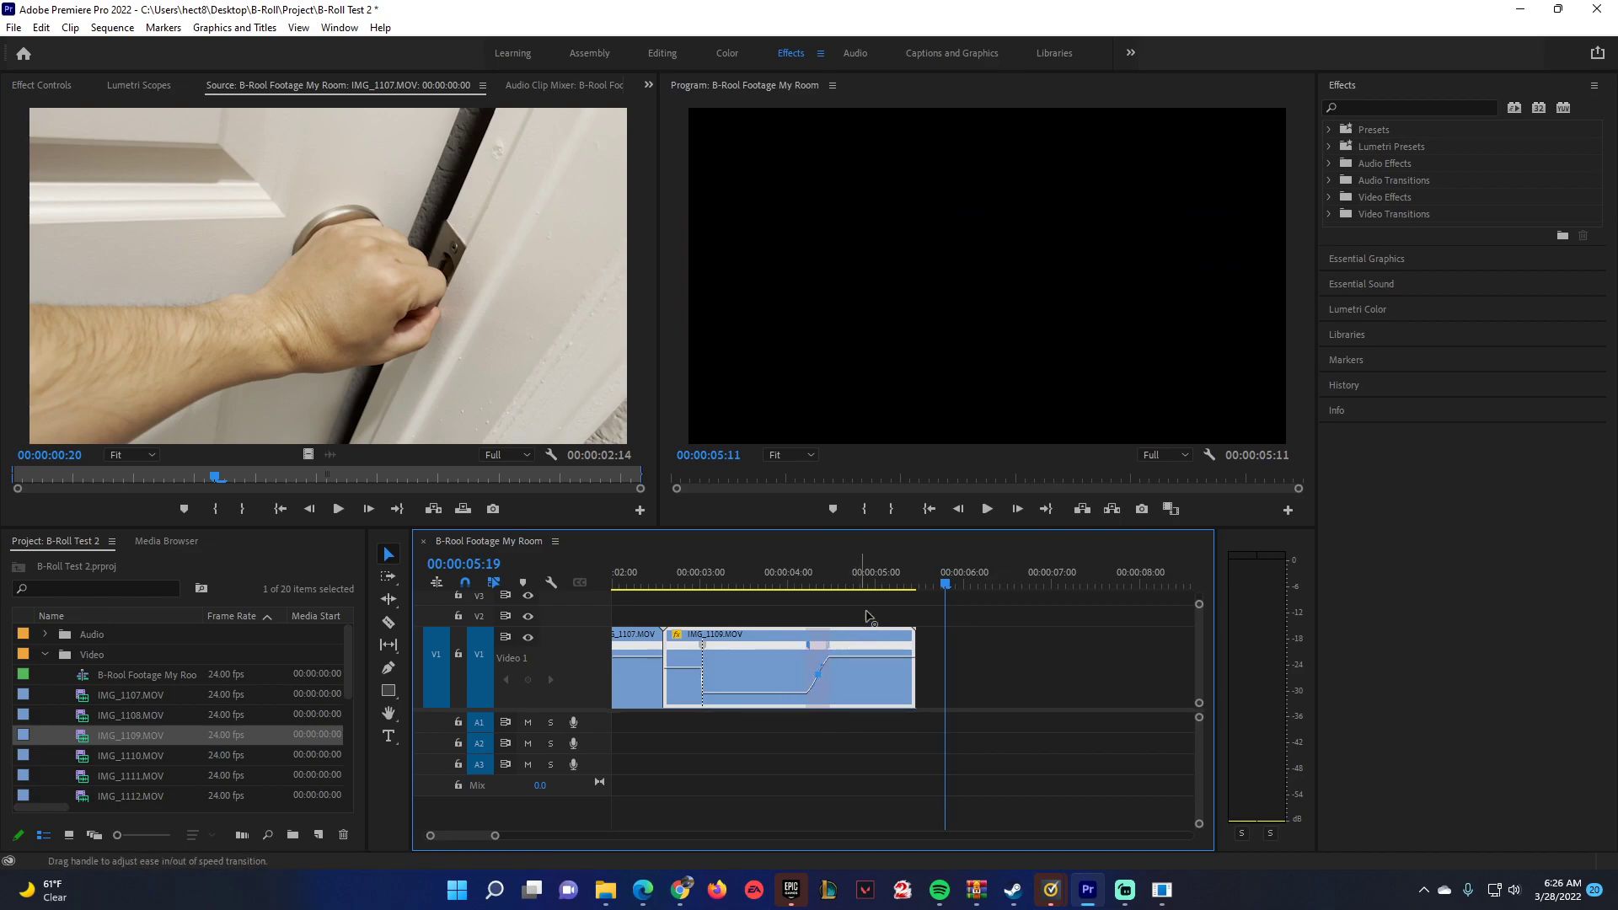
Raise the speed of IMG_1109.MOV's opening and closing sections and spread its first speed keyframe into a smooth ramp.
mouse_move(864, 657)
left_mouse_down()
mouse_move(865, 620)
mouse_move(840, 644)
left_mouse_up()
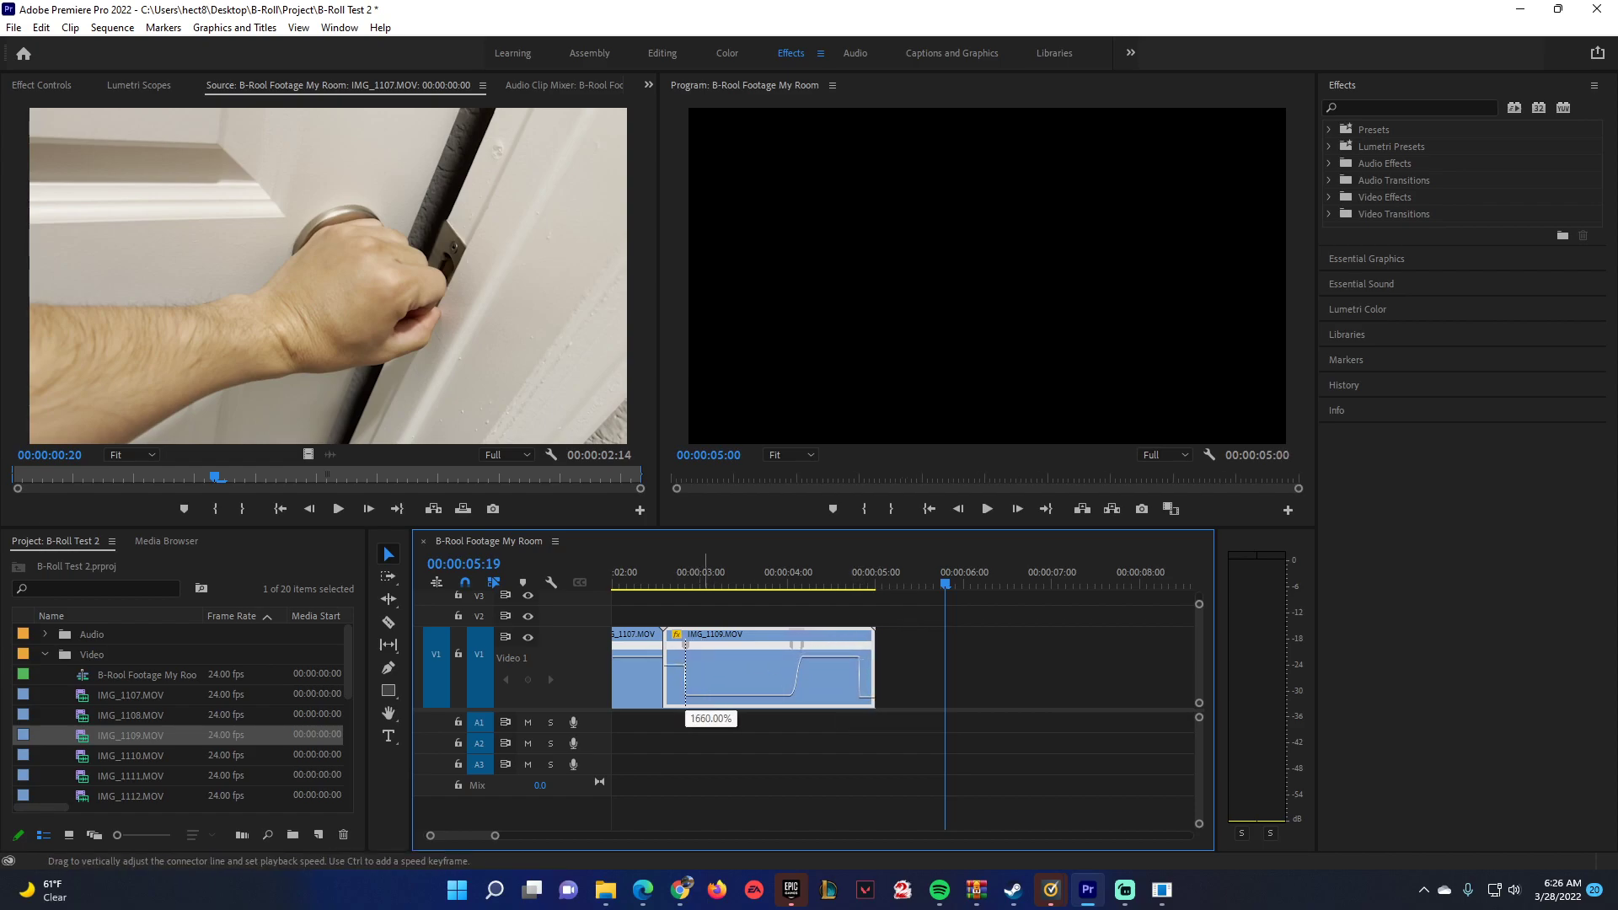
mouse_move(687, 644)
left_mouse_down()
mouse_move(749, 652)
mouse_move(697, 668)
left_mouse_up()
left_click(696, 660)
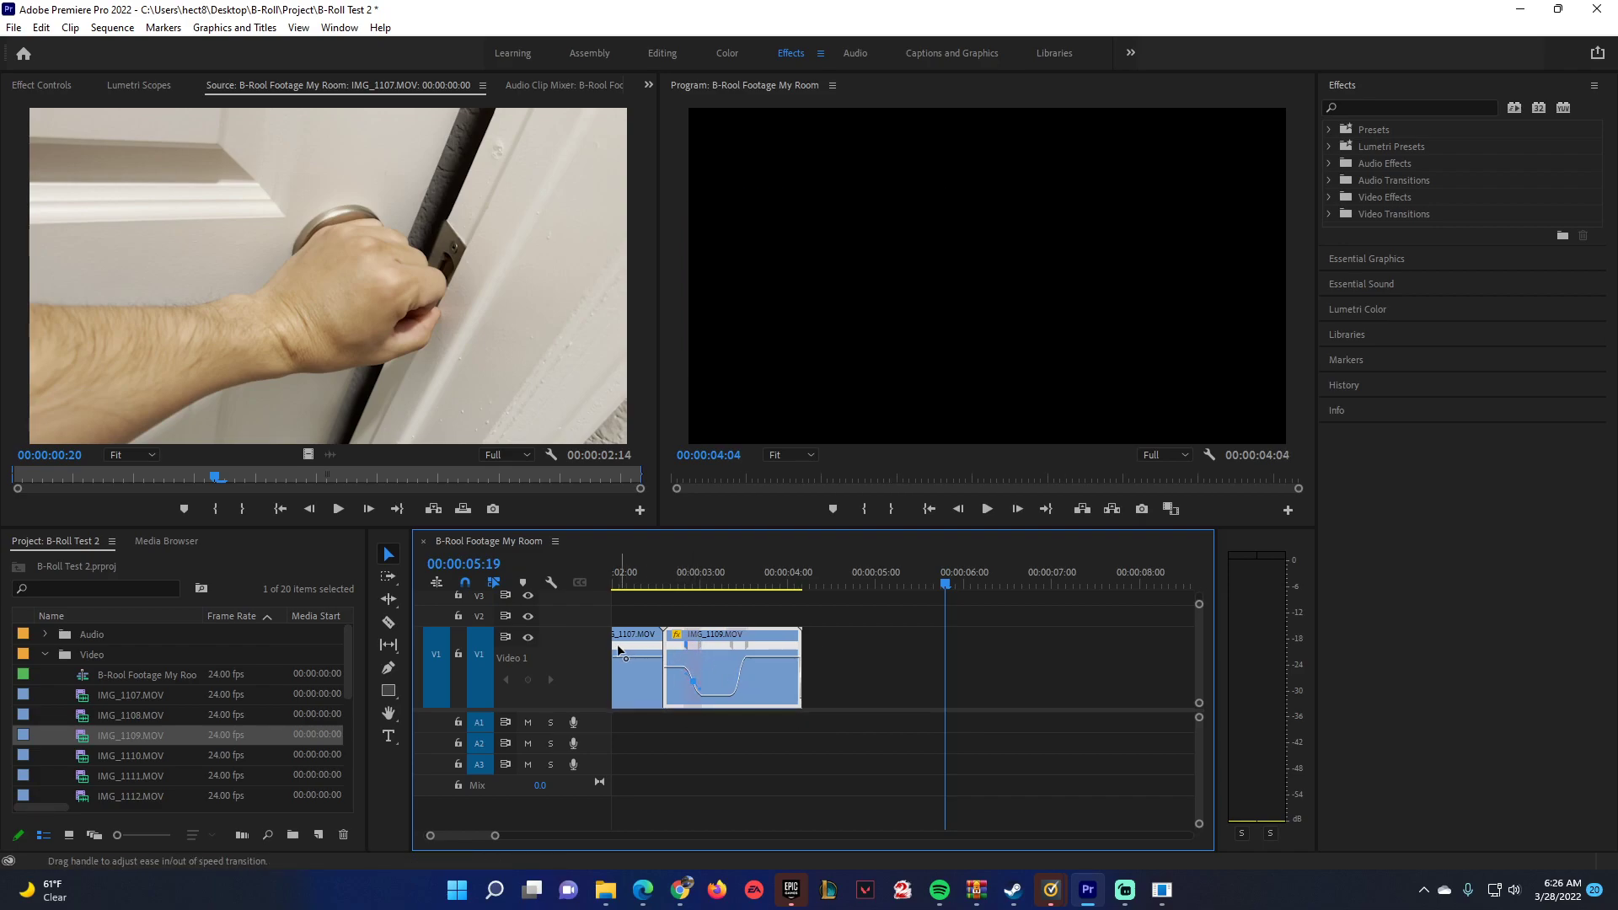
Play back and scrub through the two remapped clips to check the transition between them.
scroll(619, 644, "left", 2)
left_click(766, 583)
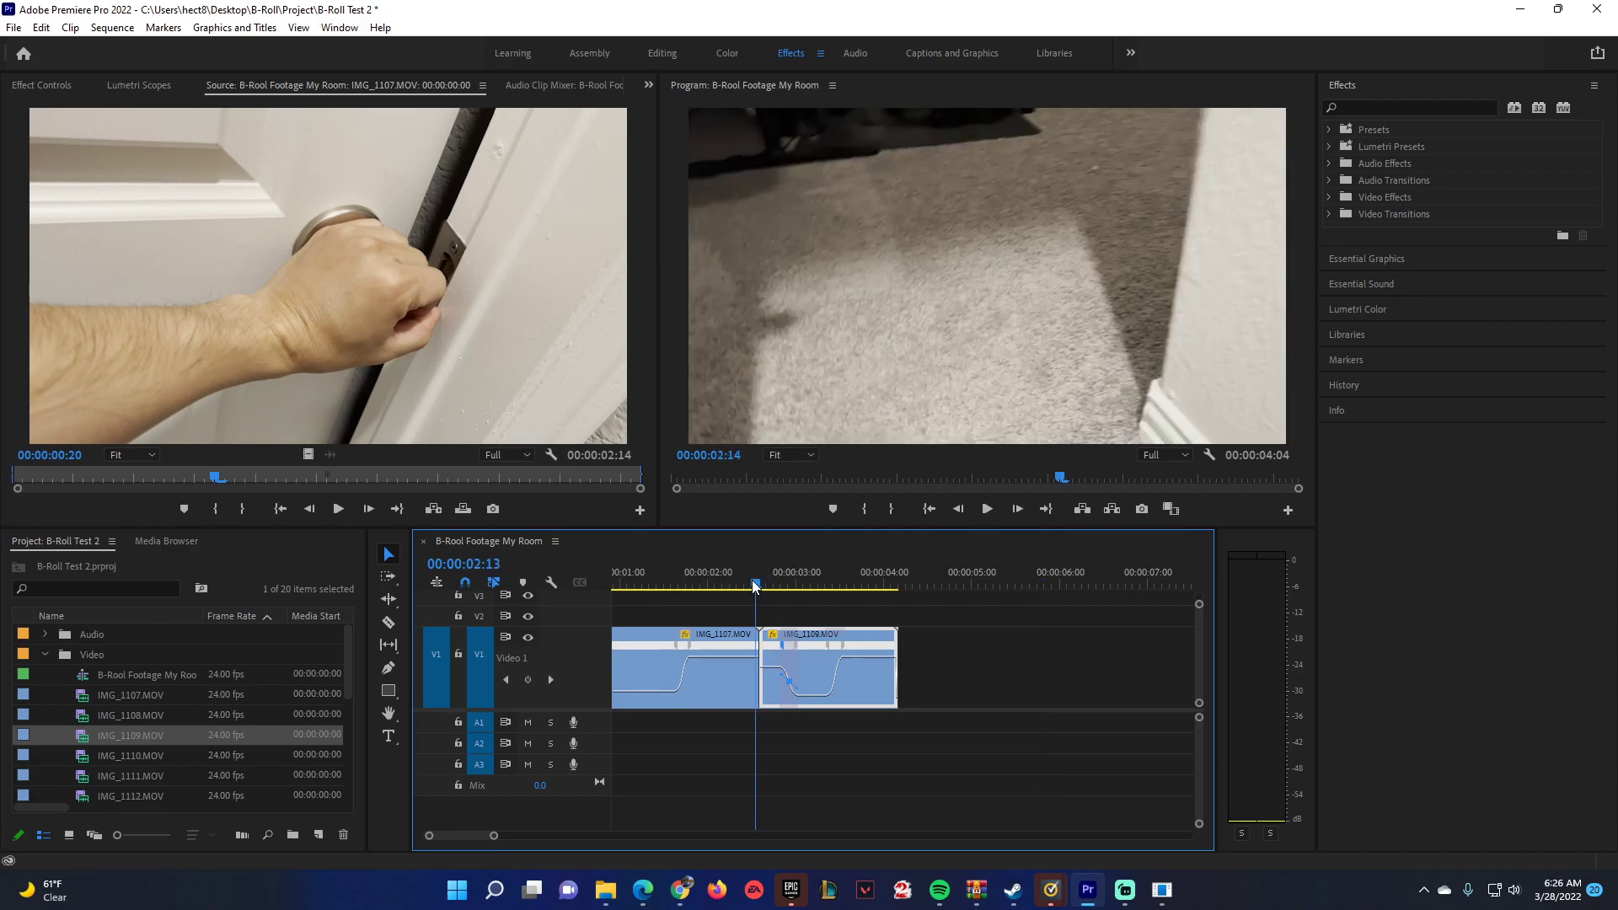
left_click(711, 585)
key("space")
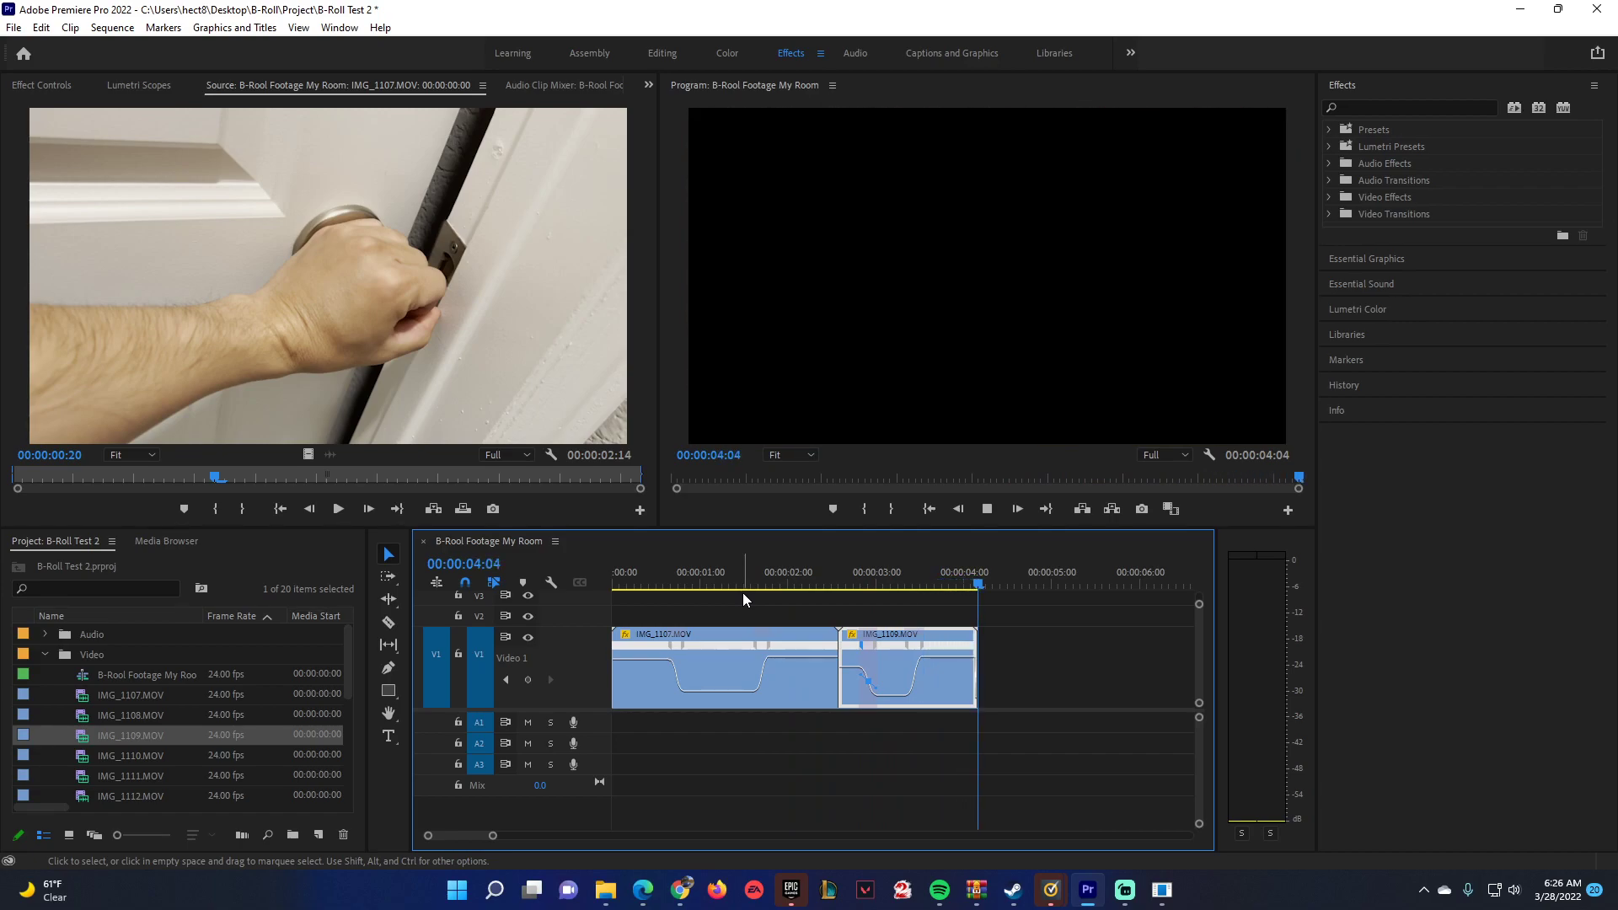
key("space")
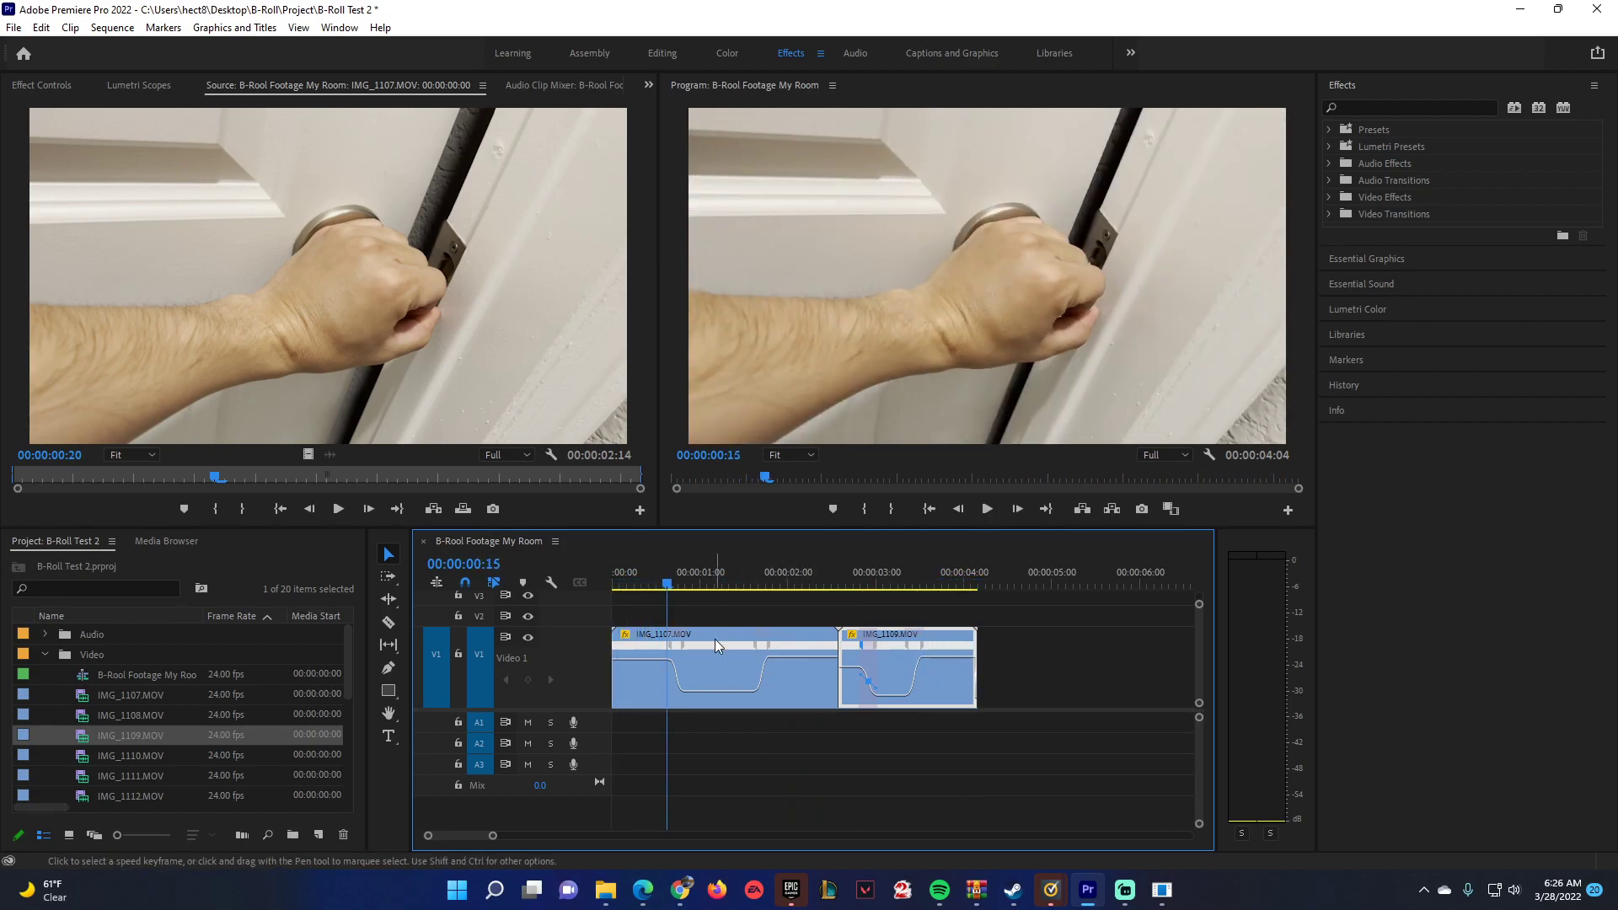
left_click_drag(668, 583, 621, 584)
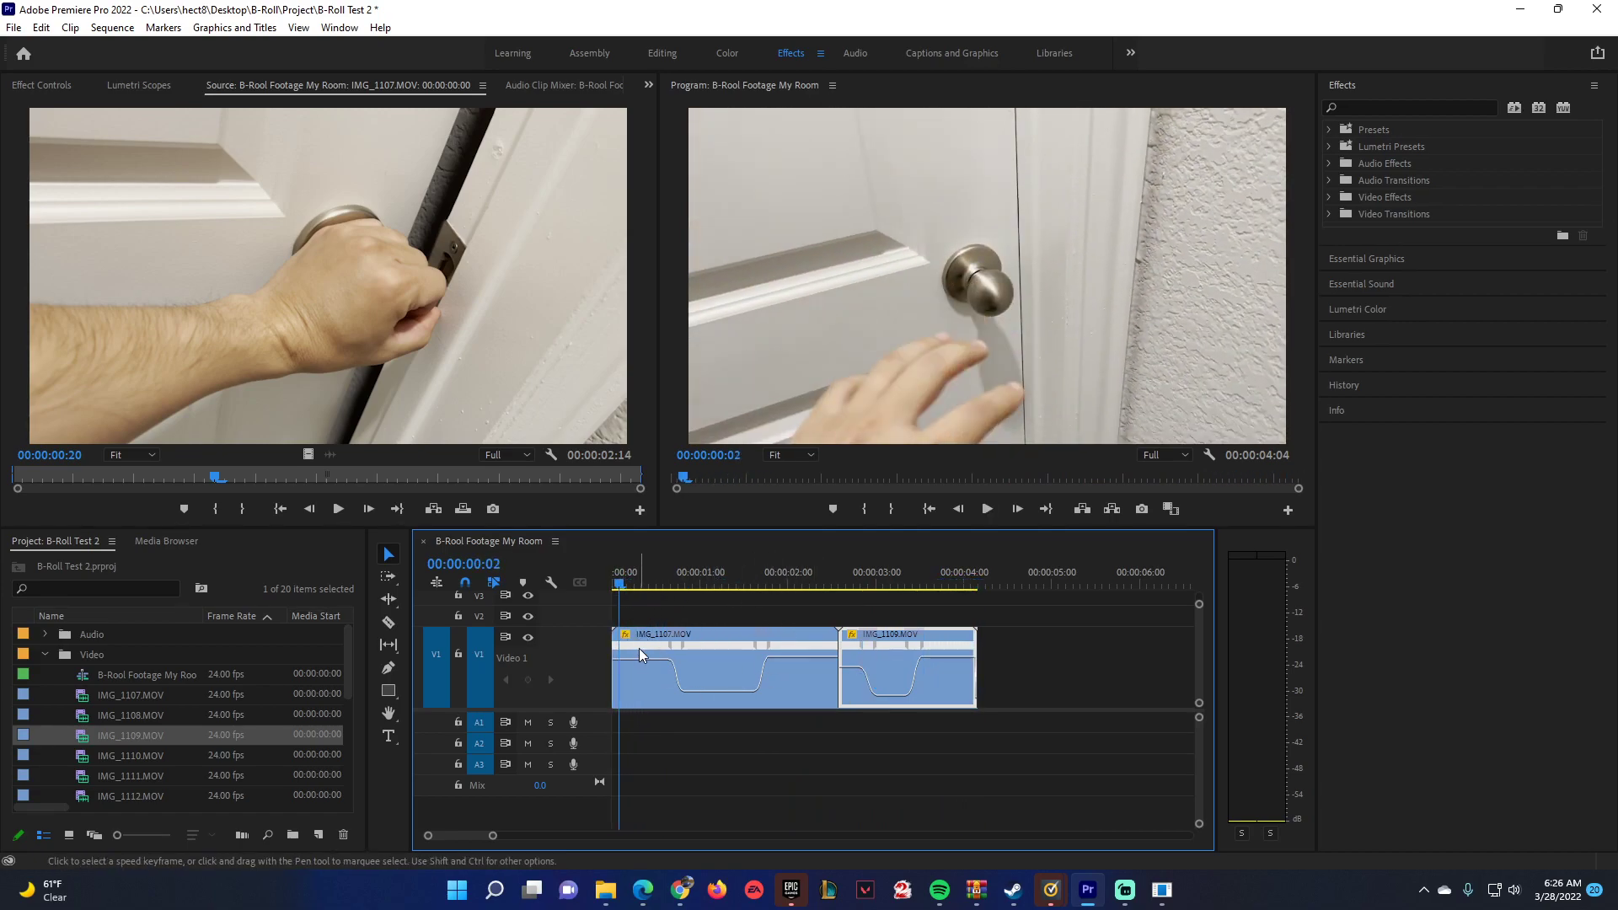
left_click_drag(681, 578, 817, 556)
Skim through the footage from IMG_1123.MOV back to IMG_1116.MOV to find the next shot.
scroll(155, 726, "down", 4)
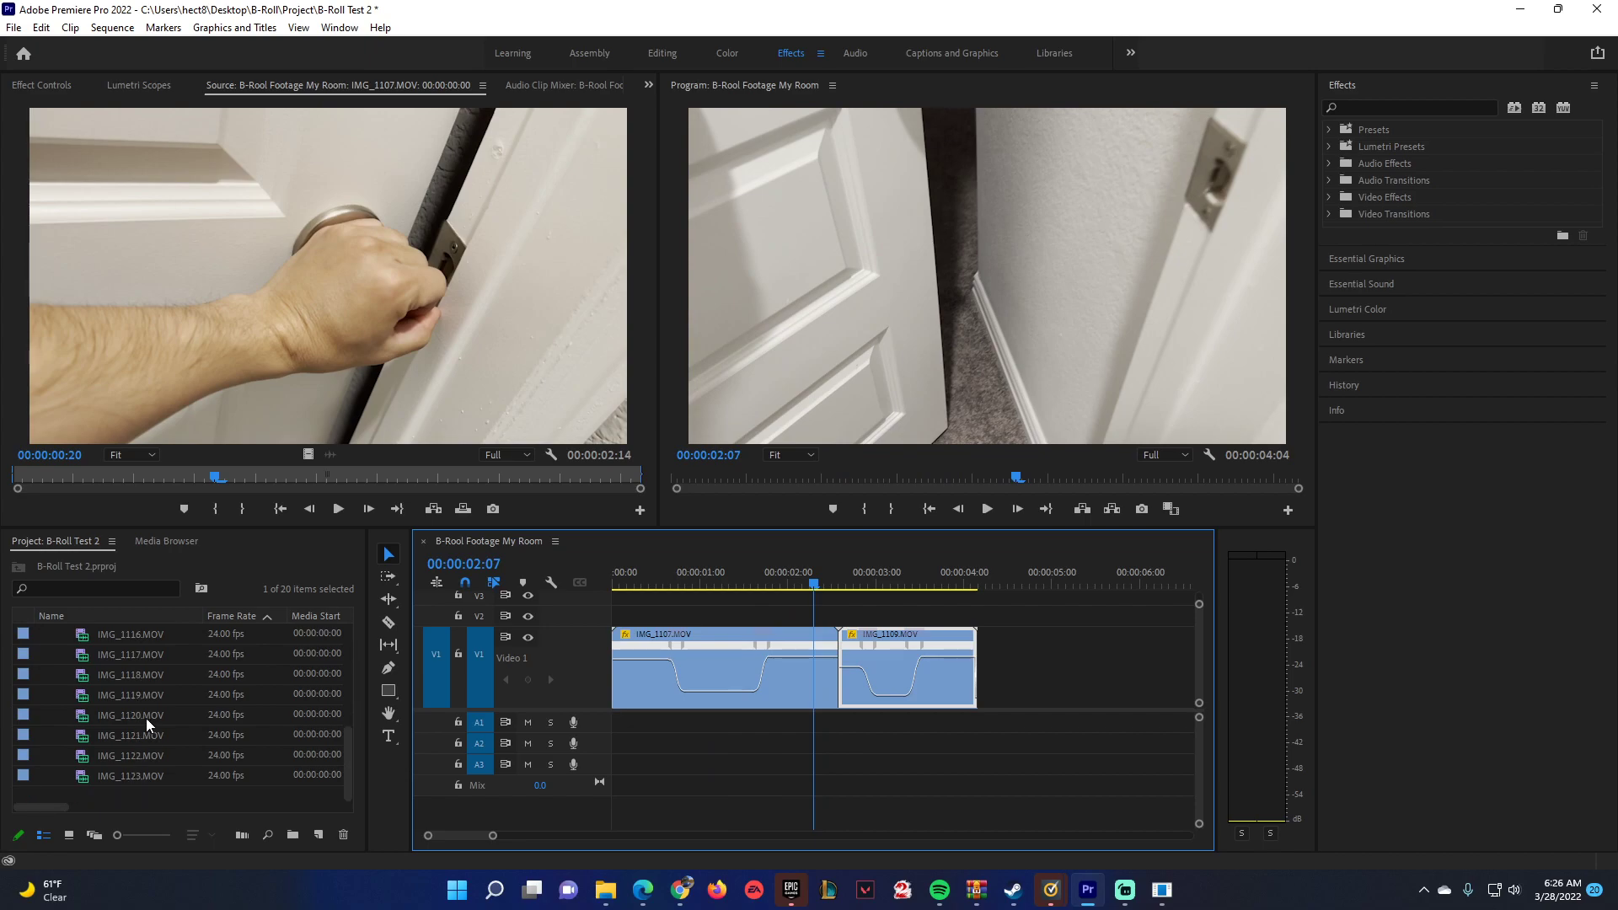
double_click(84, 777)
left_click_drag(34, 476, 306, 485)
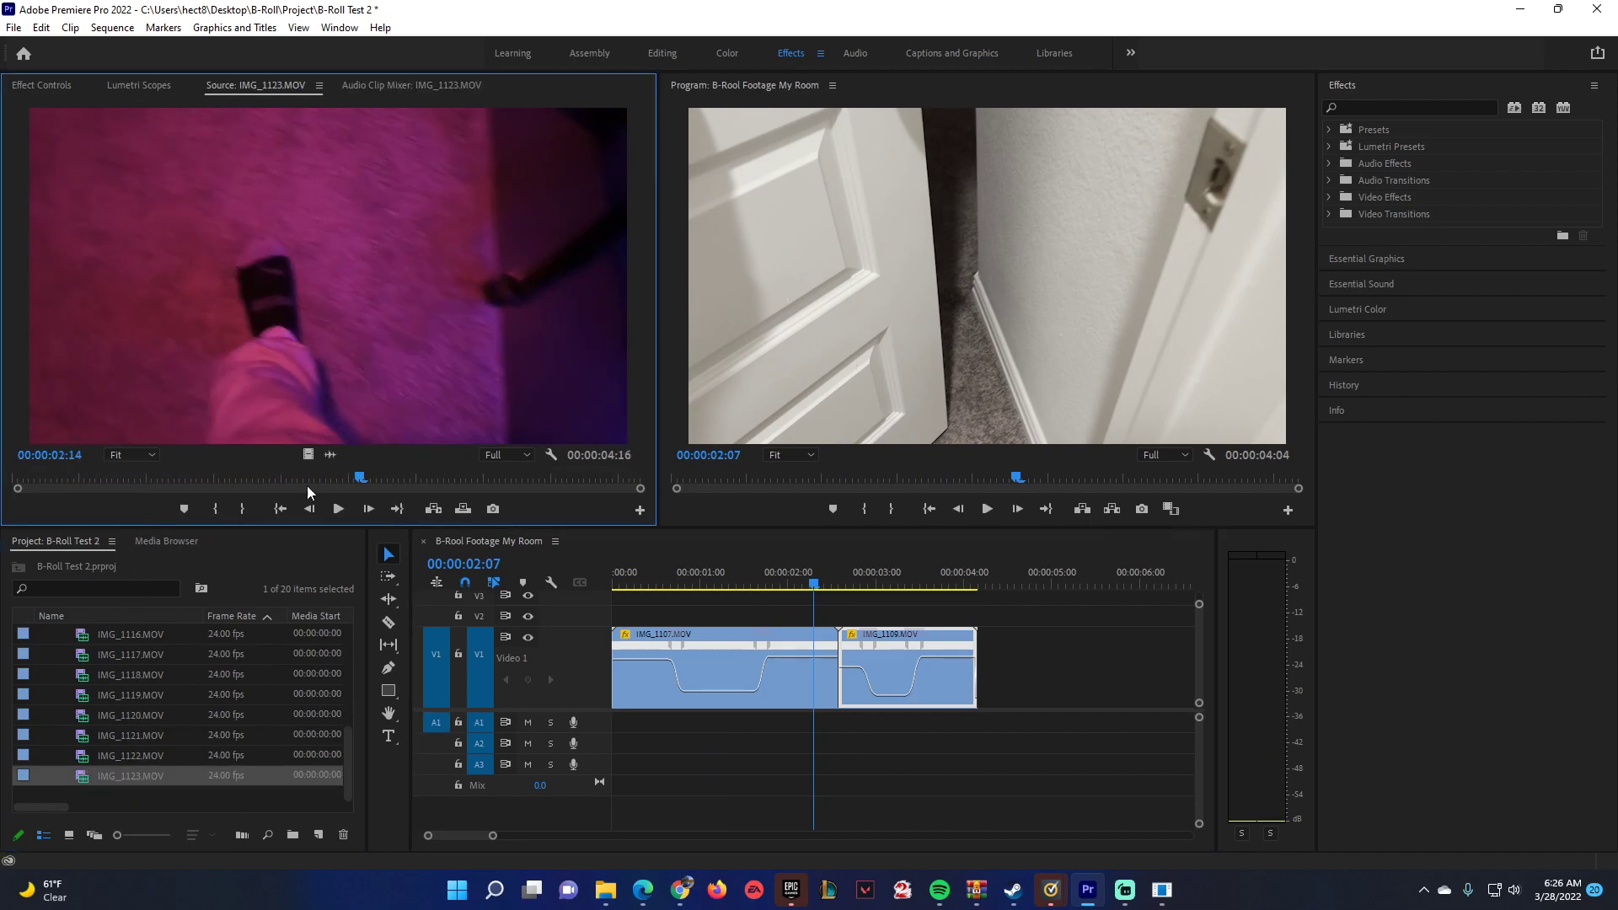
double_click(84, 750)
left_click_drag(57, 477, 576, 477)
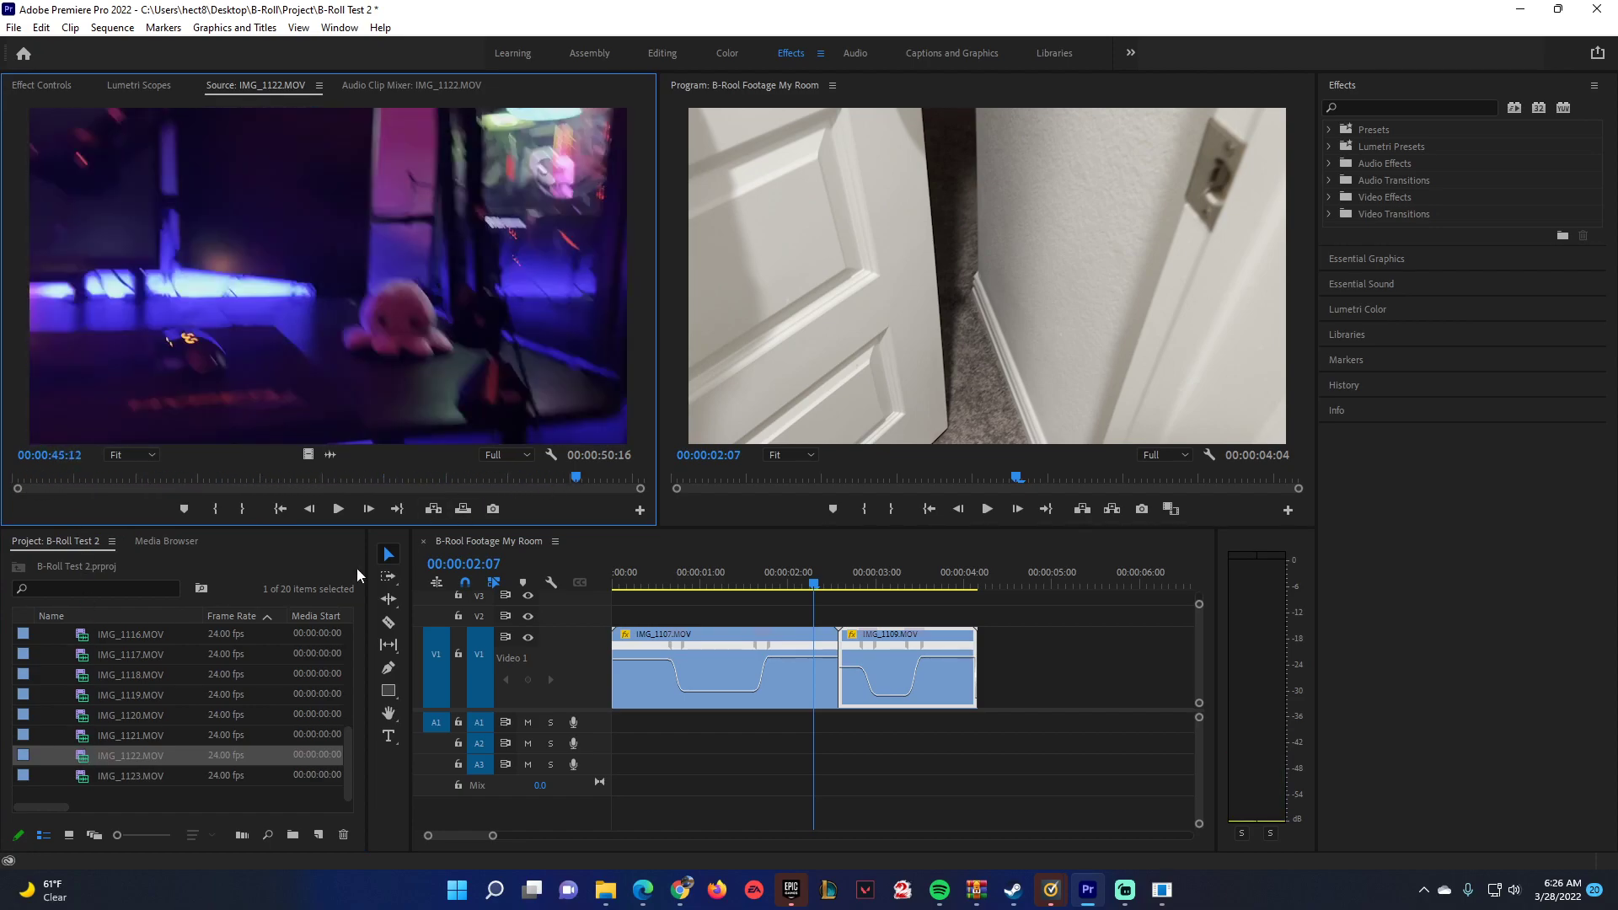
double_click(85, 736)
left_click_drag(49, 476, 205, 460)
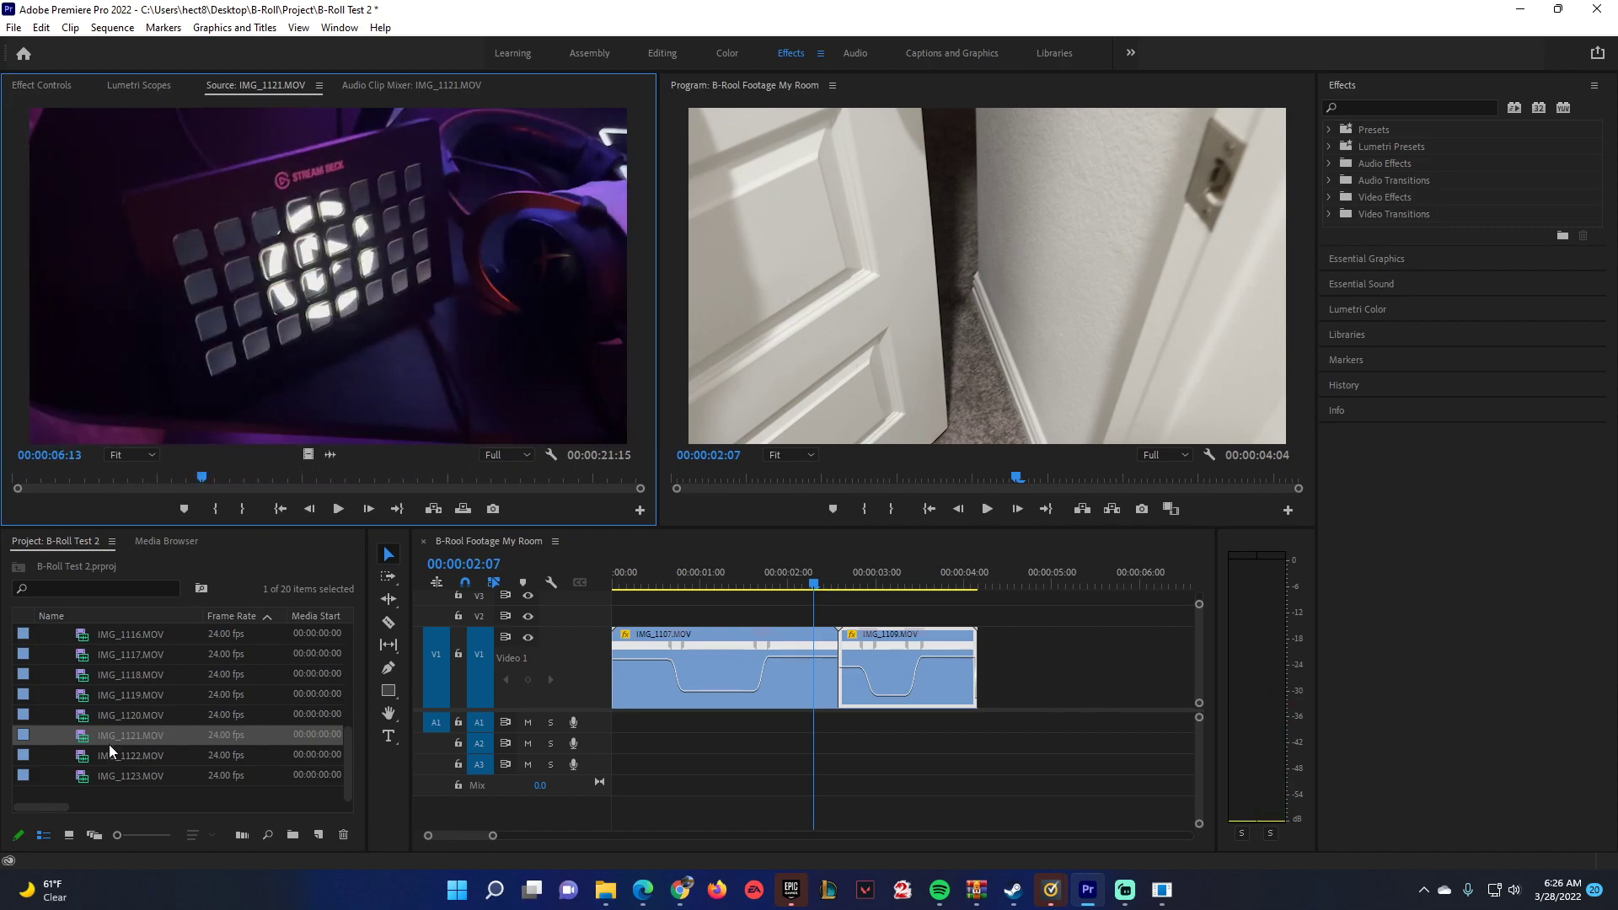
double_click(109, 716)
left_click_drag(47, 477, 568, 476)
double_click(81, 696)
left_click_drag(45, 472, 424, 455)
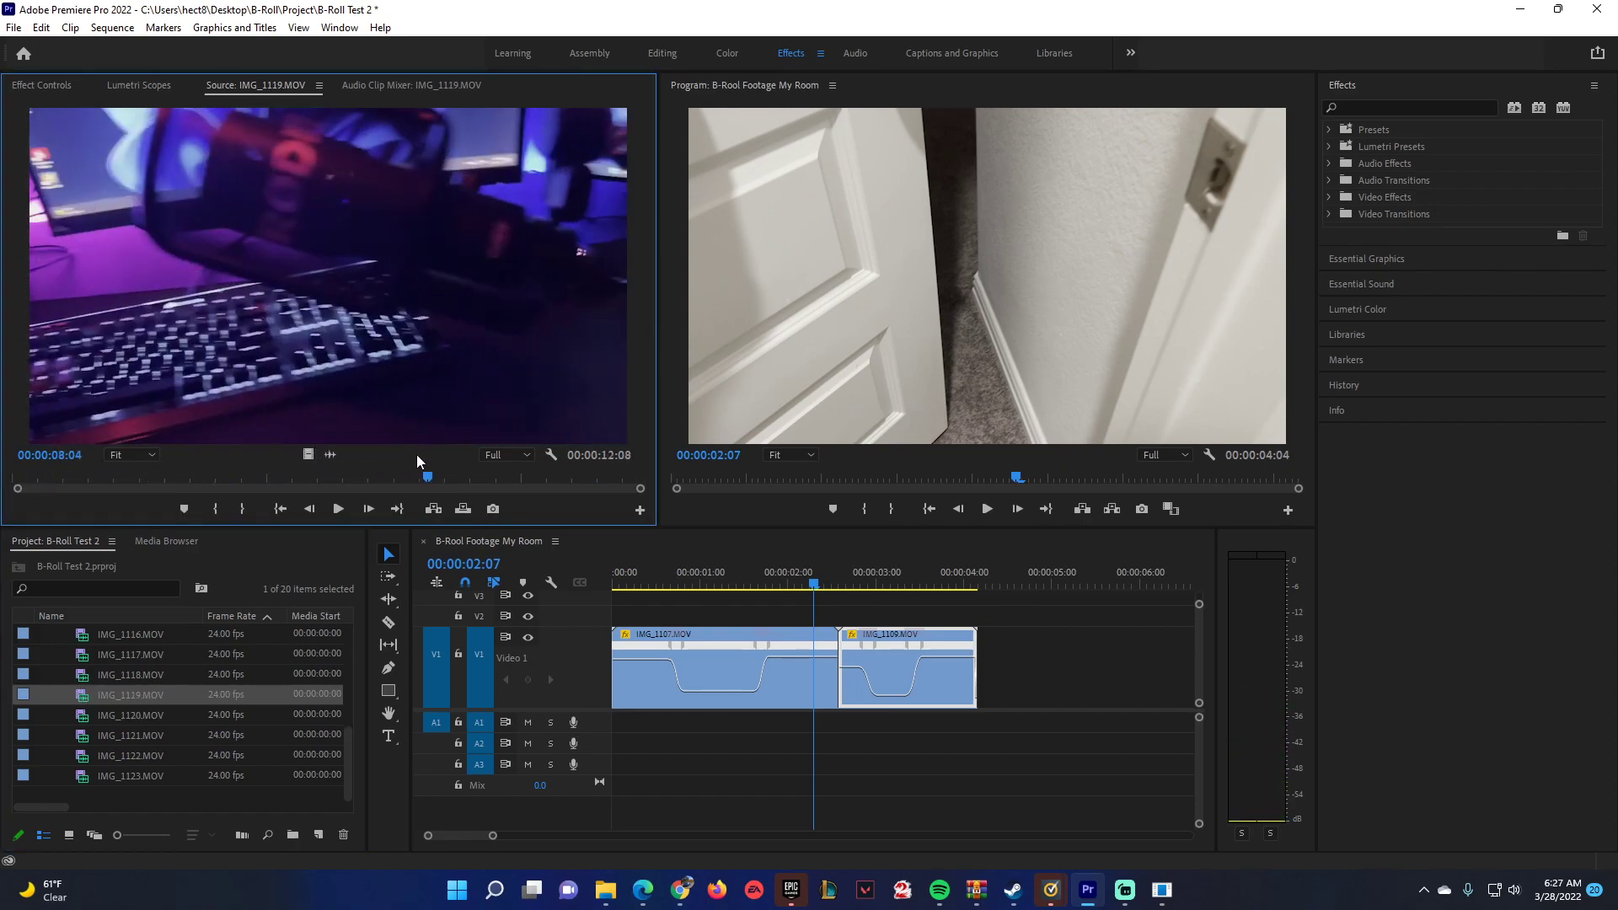
double_click(88, 675)
left_click_drag(45, 481, 171, 478)
double_click(86, 654)
left_click_drag(27, 487, 563, 480)
left_click(82, 638)
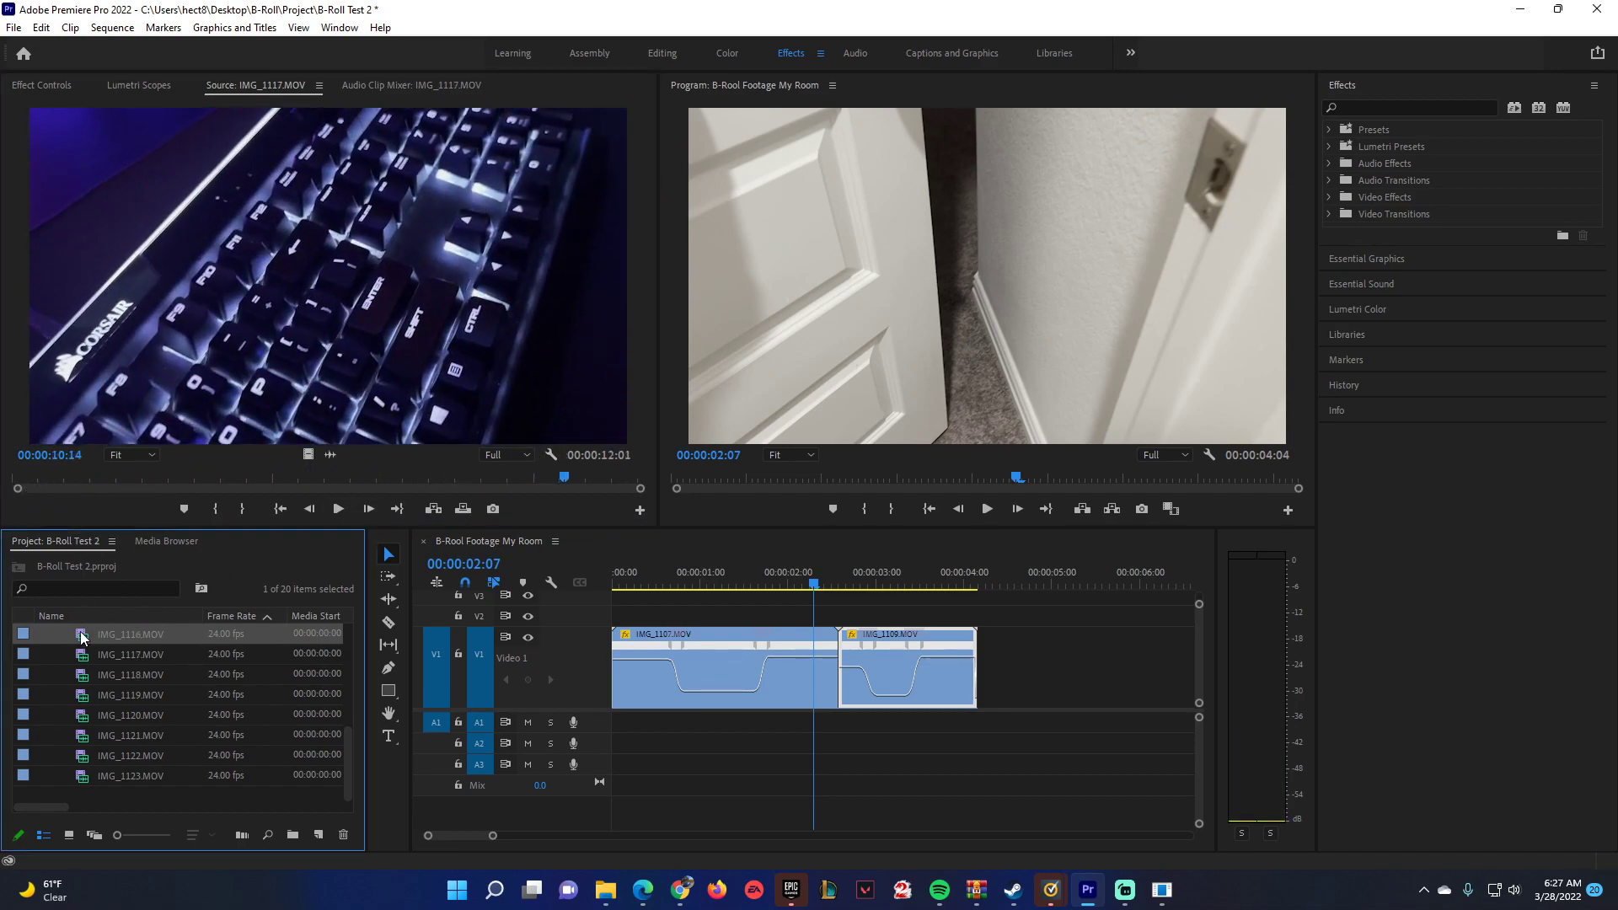
double_click(83, 634)
Place only the video of IMG_1117.MOV on V1 after IMG_1109.MOV, leaving a gap, and play it back.
double_click(88, 654)
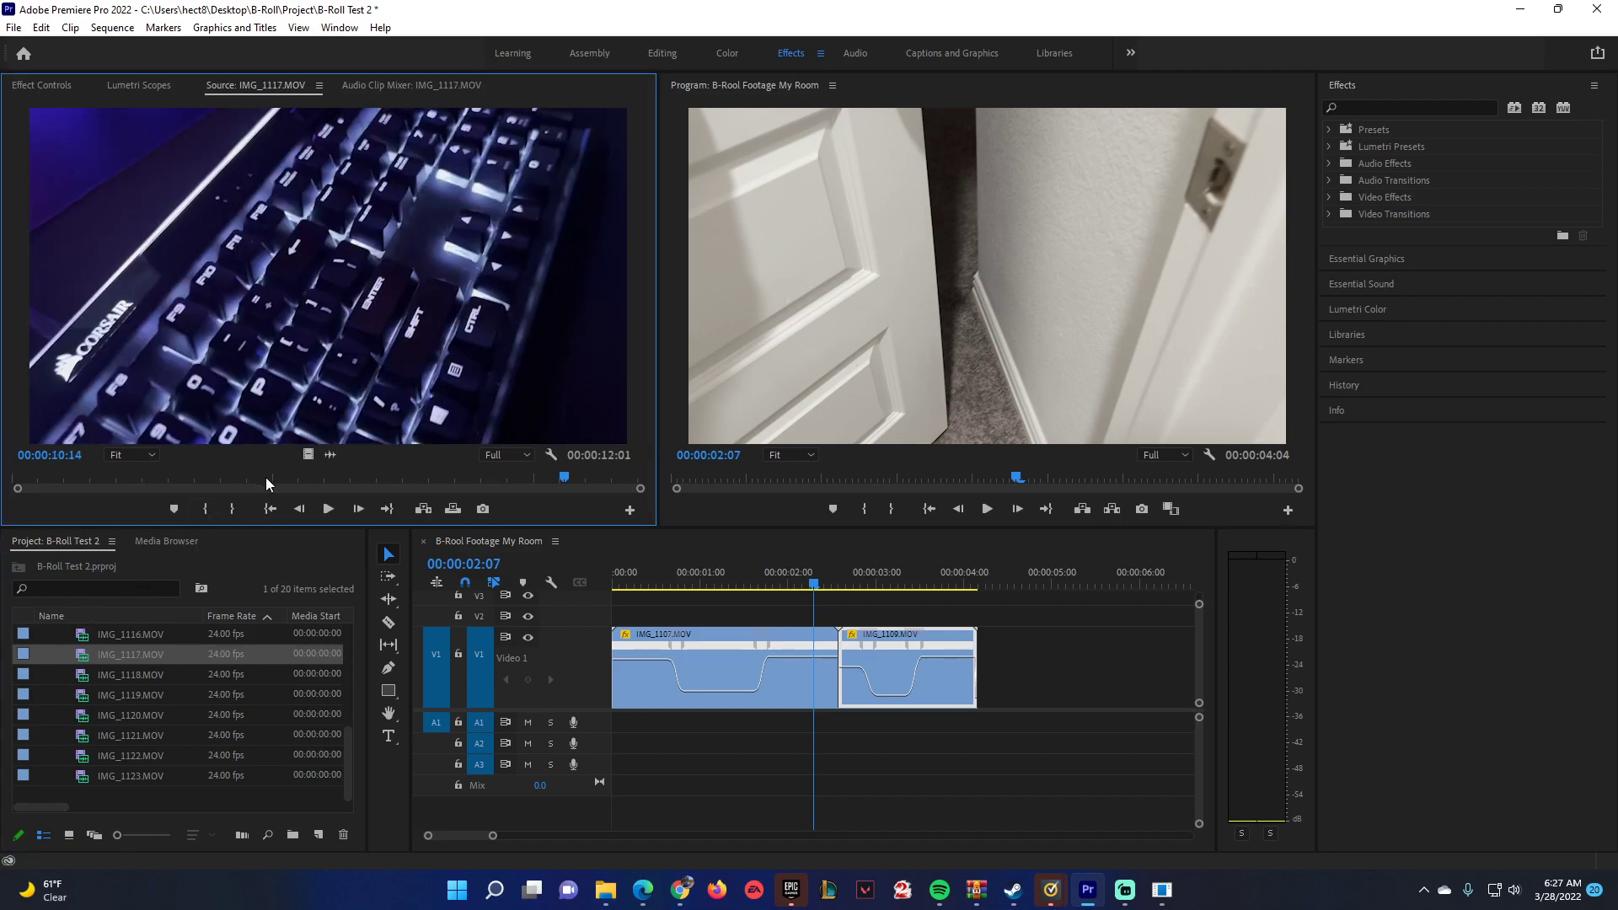
left_click_drag(307, 454, 1015, 666)
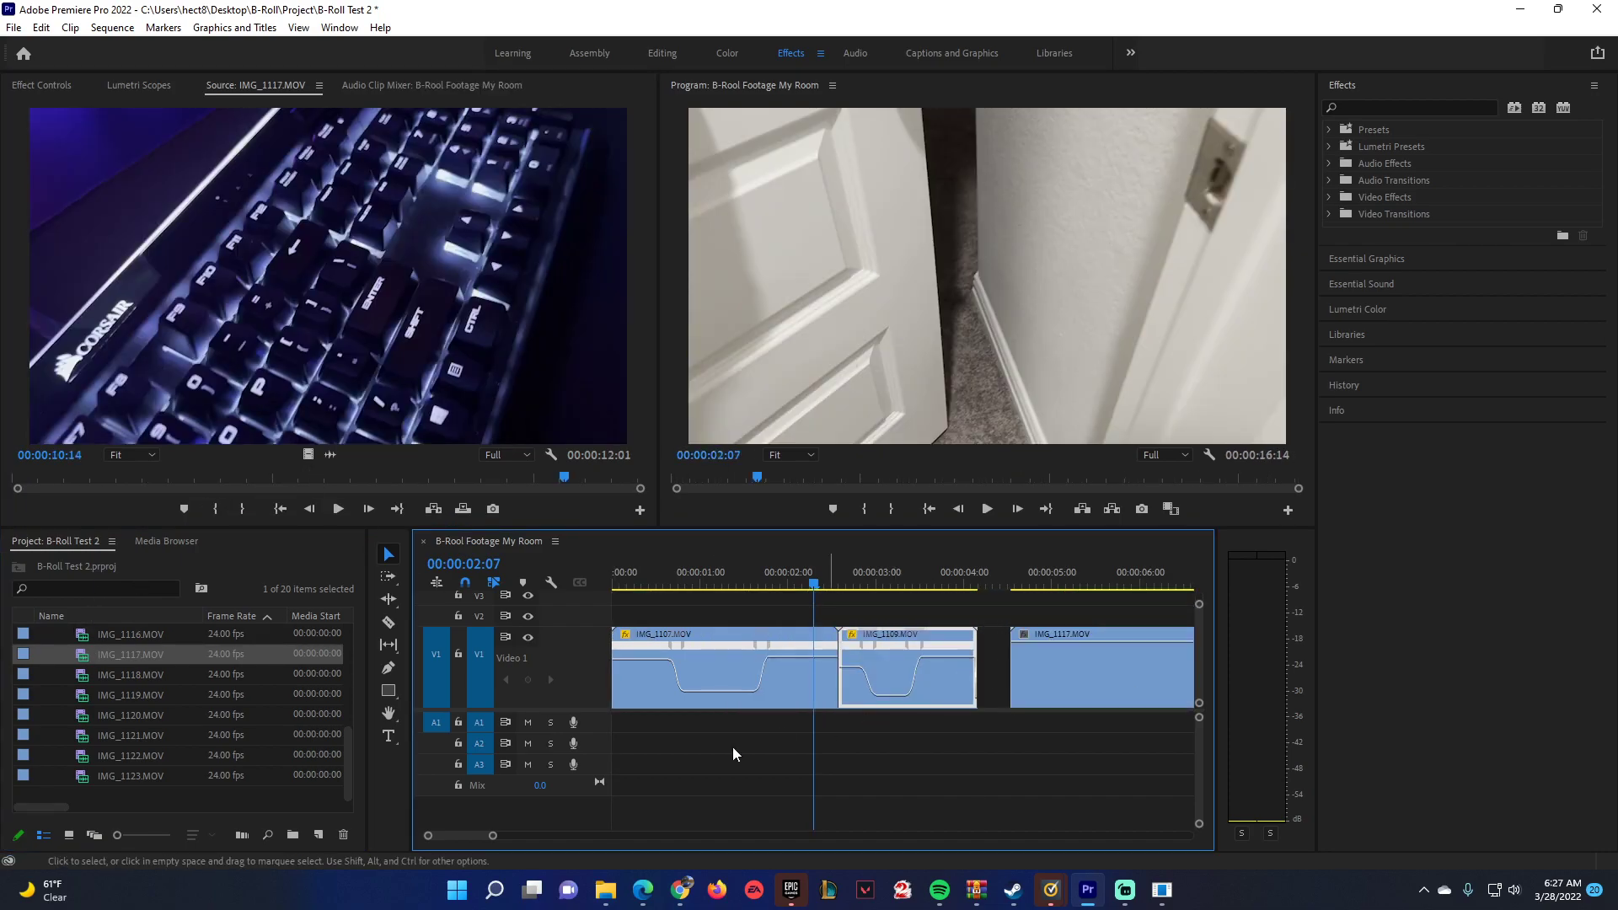
left_click_drag(474, 836, 524, 840)
left_click(819, 576)
key("space")
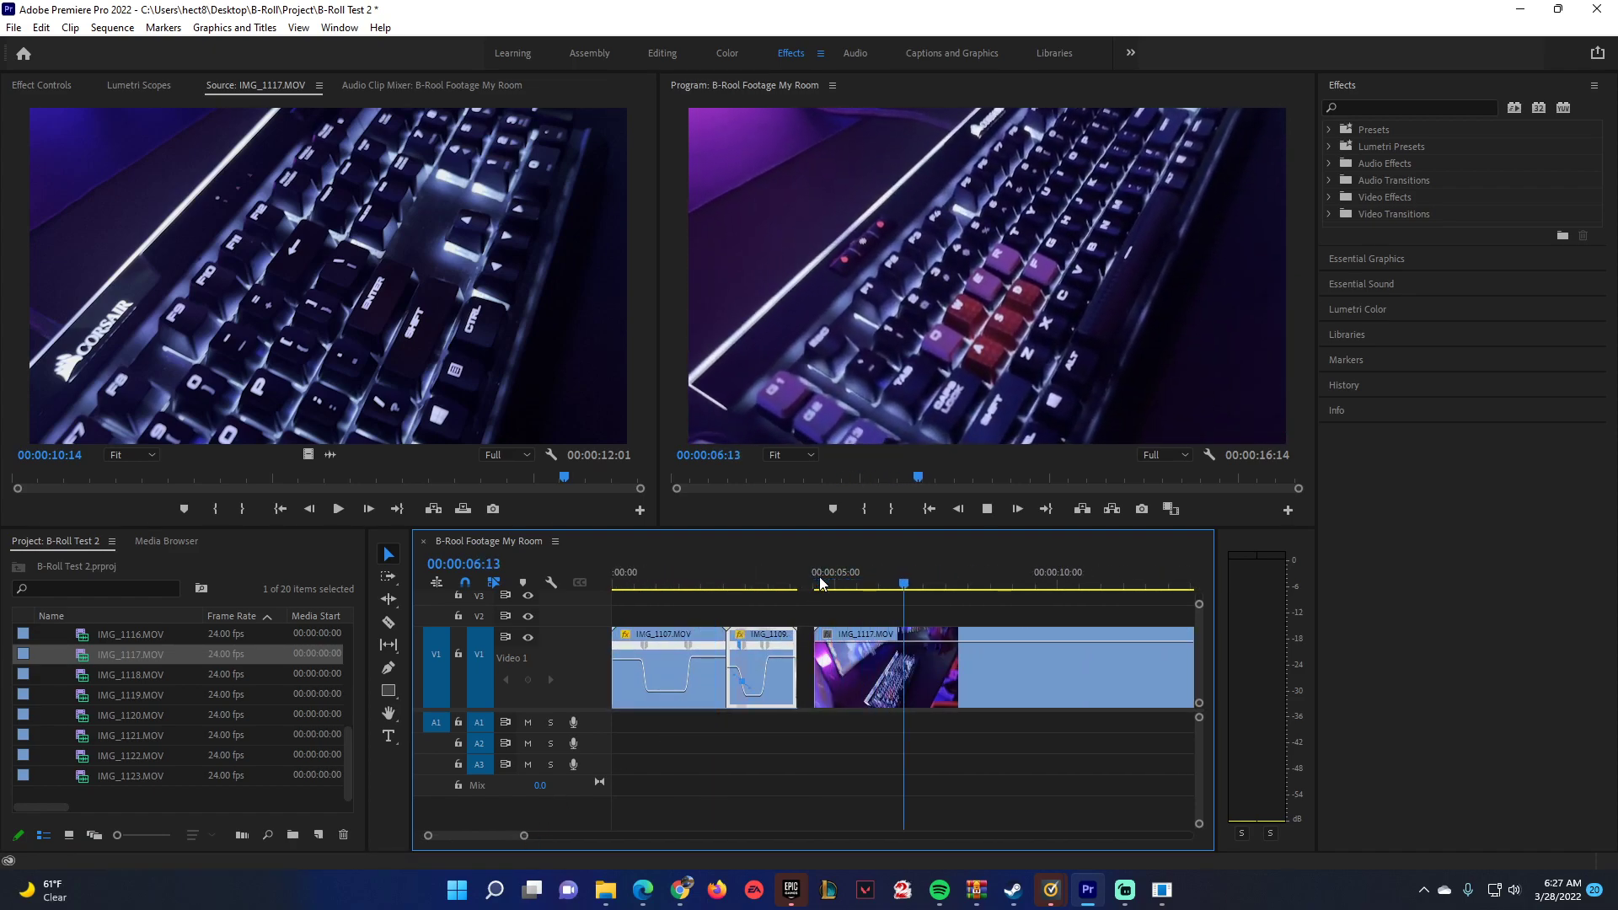
key("space")
Reverse the playback direction of IMG_1117.MOV on V1 and play the reversed clip from near its start.
right_click(902, 672)
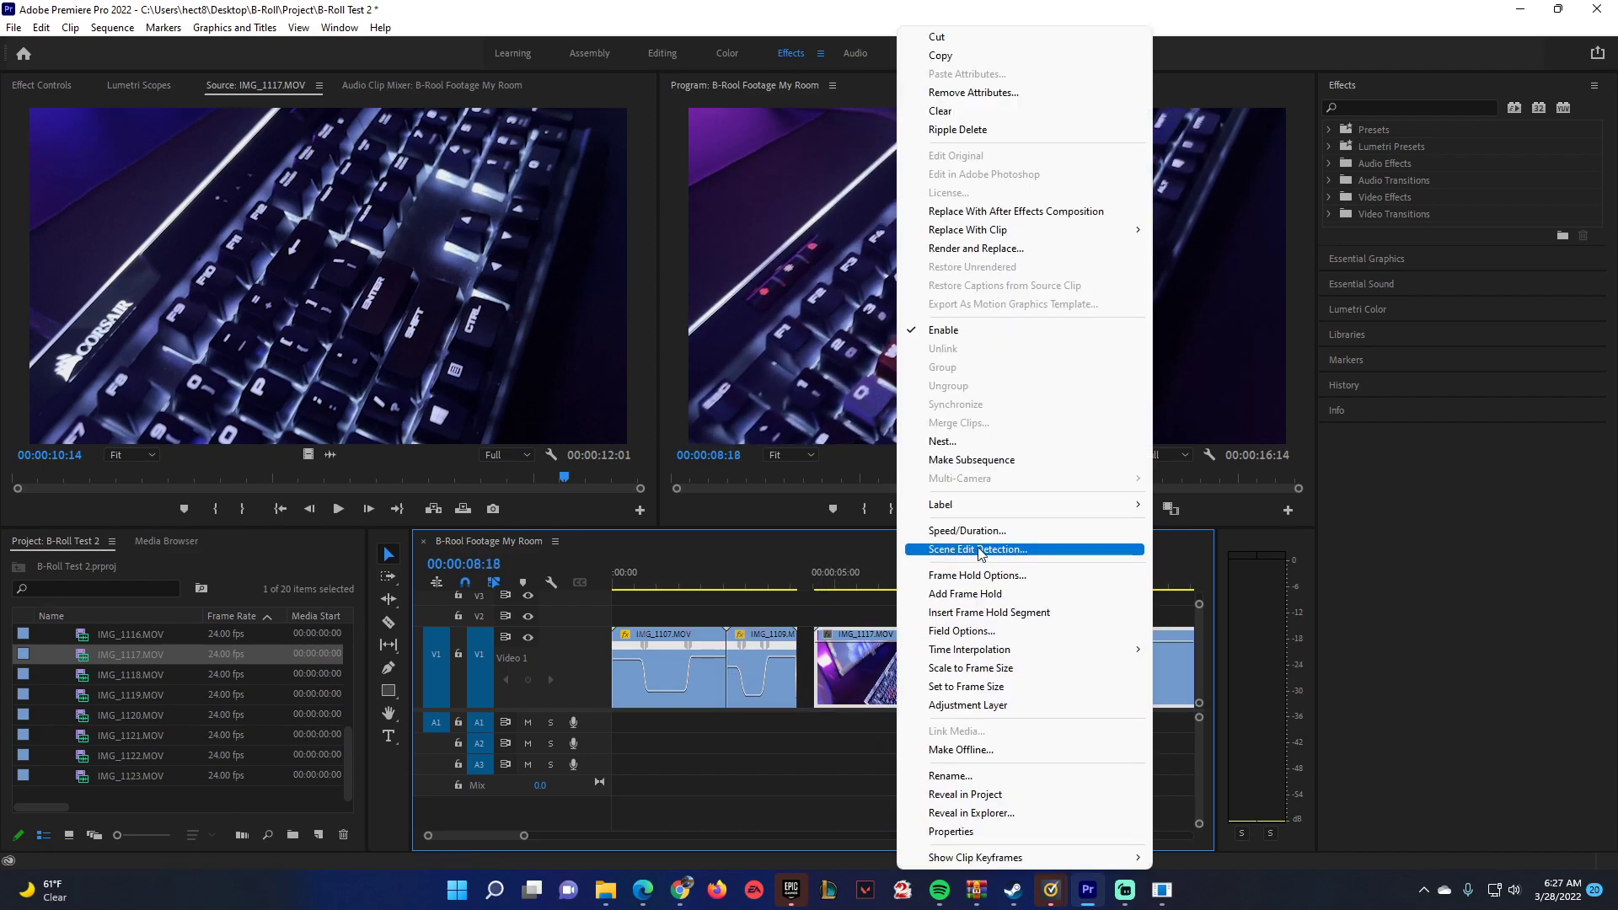
left_click(935, 536)
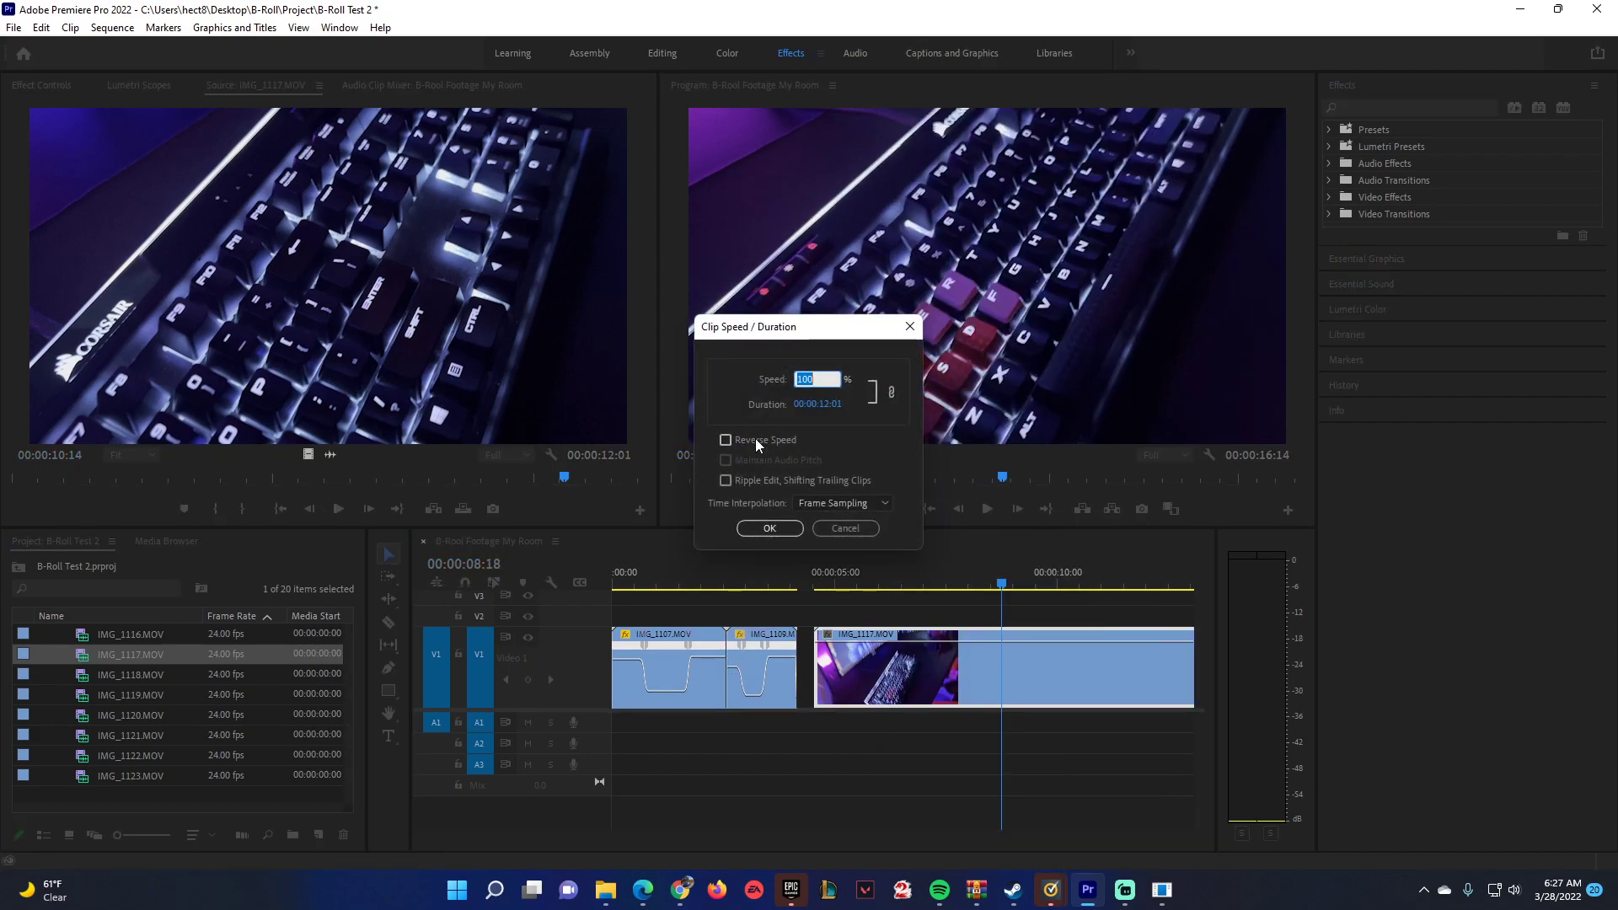
left_click(771, 439)
left_click(762, 531)
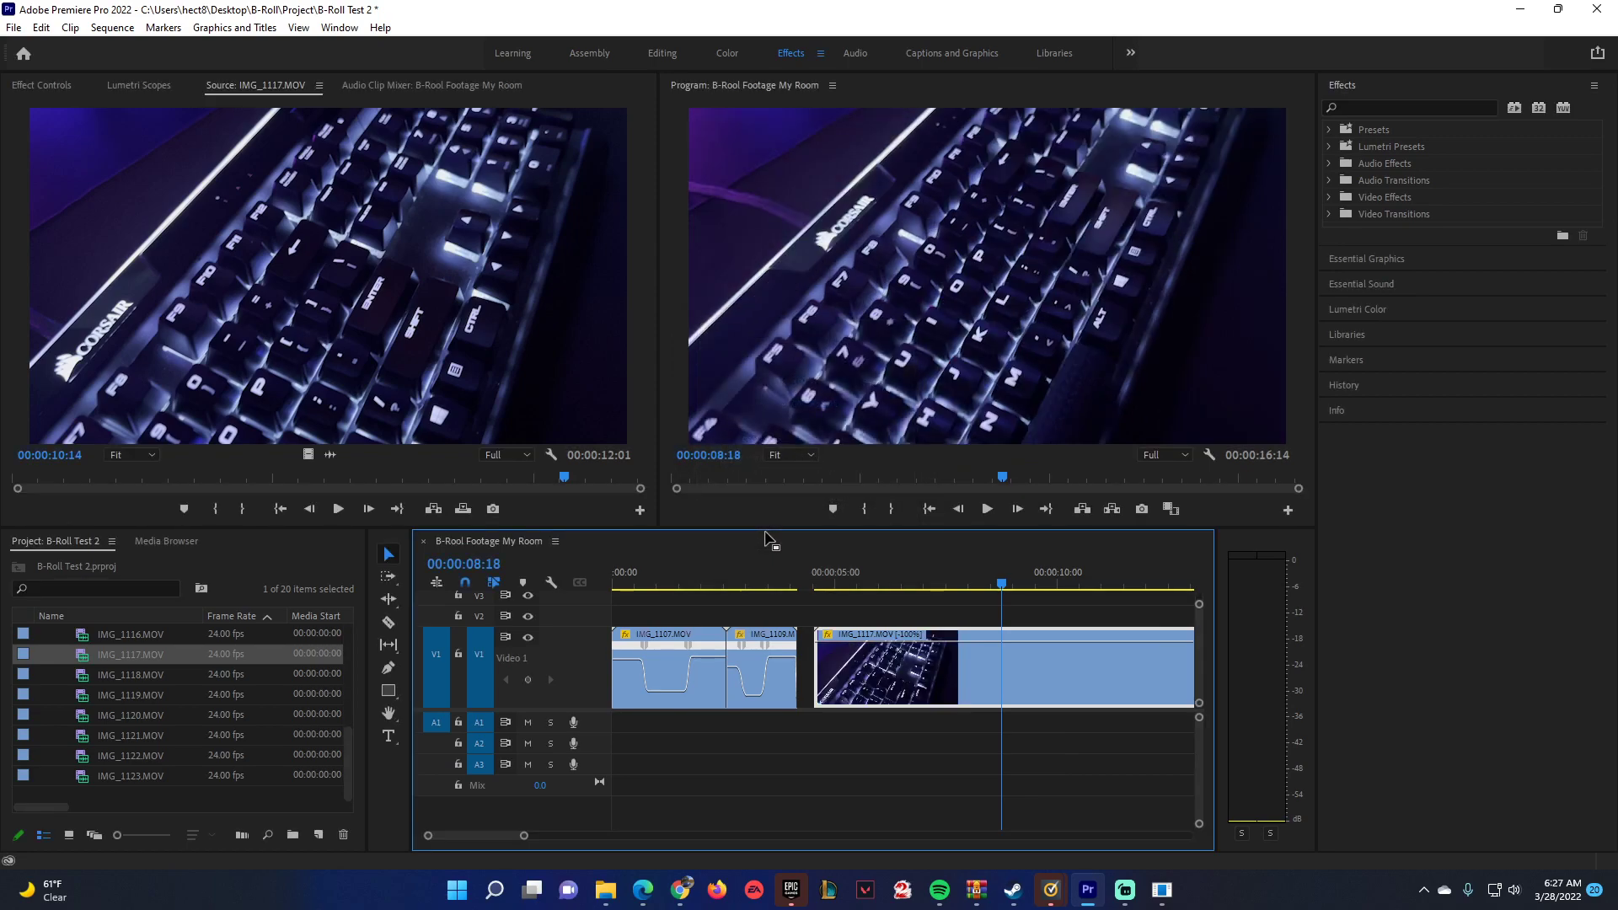
left_click(831, 580)
key("space")
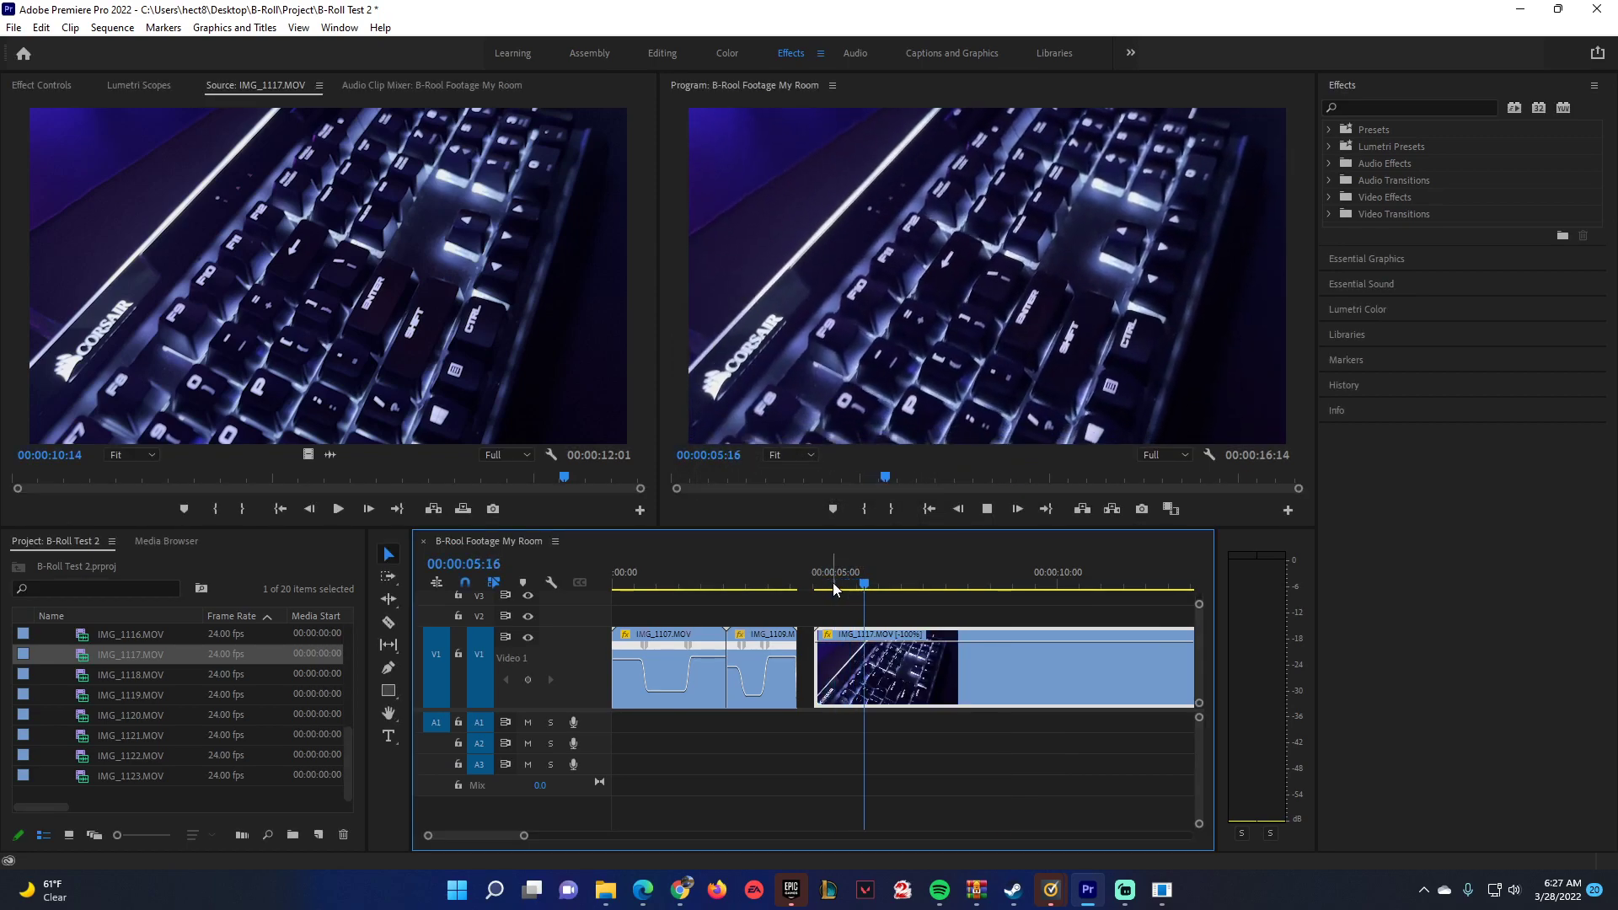
Show IMG_1117.MOV's time-remapping speed line and add speed keyframes at about 00:00:06:06 and 00:00:12:04.
left_click_drag(834, 583, 893, 568)
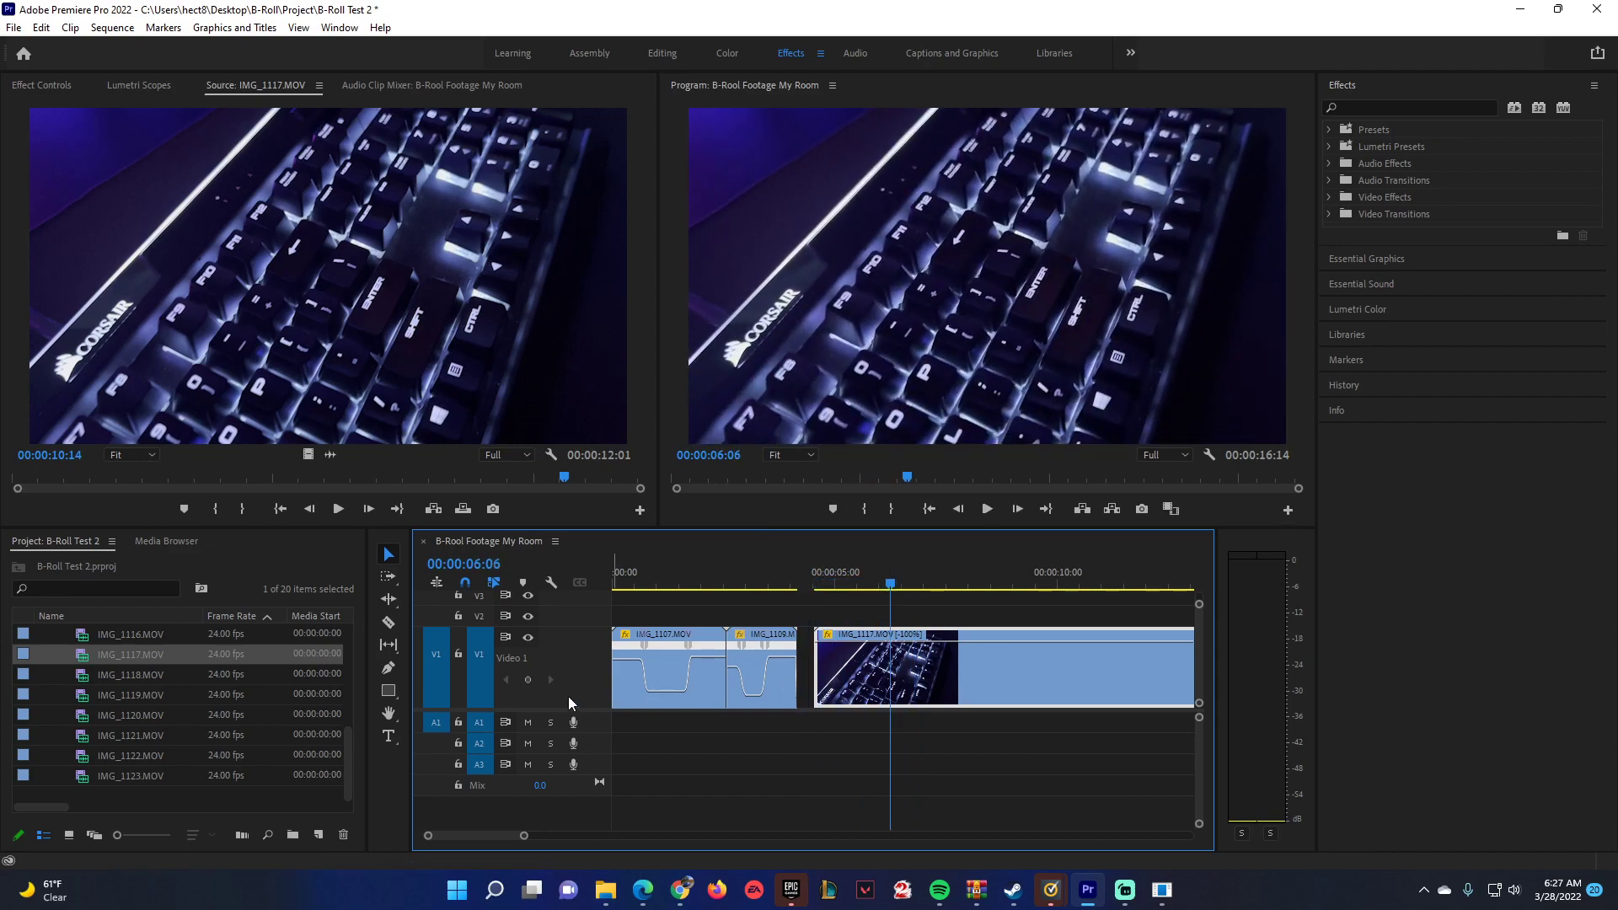
left_click(528, 679)
right_click(827, 635)
mouse_move(873, 690)
left_click(1005, 684)
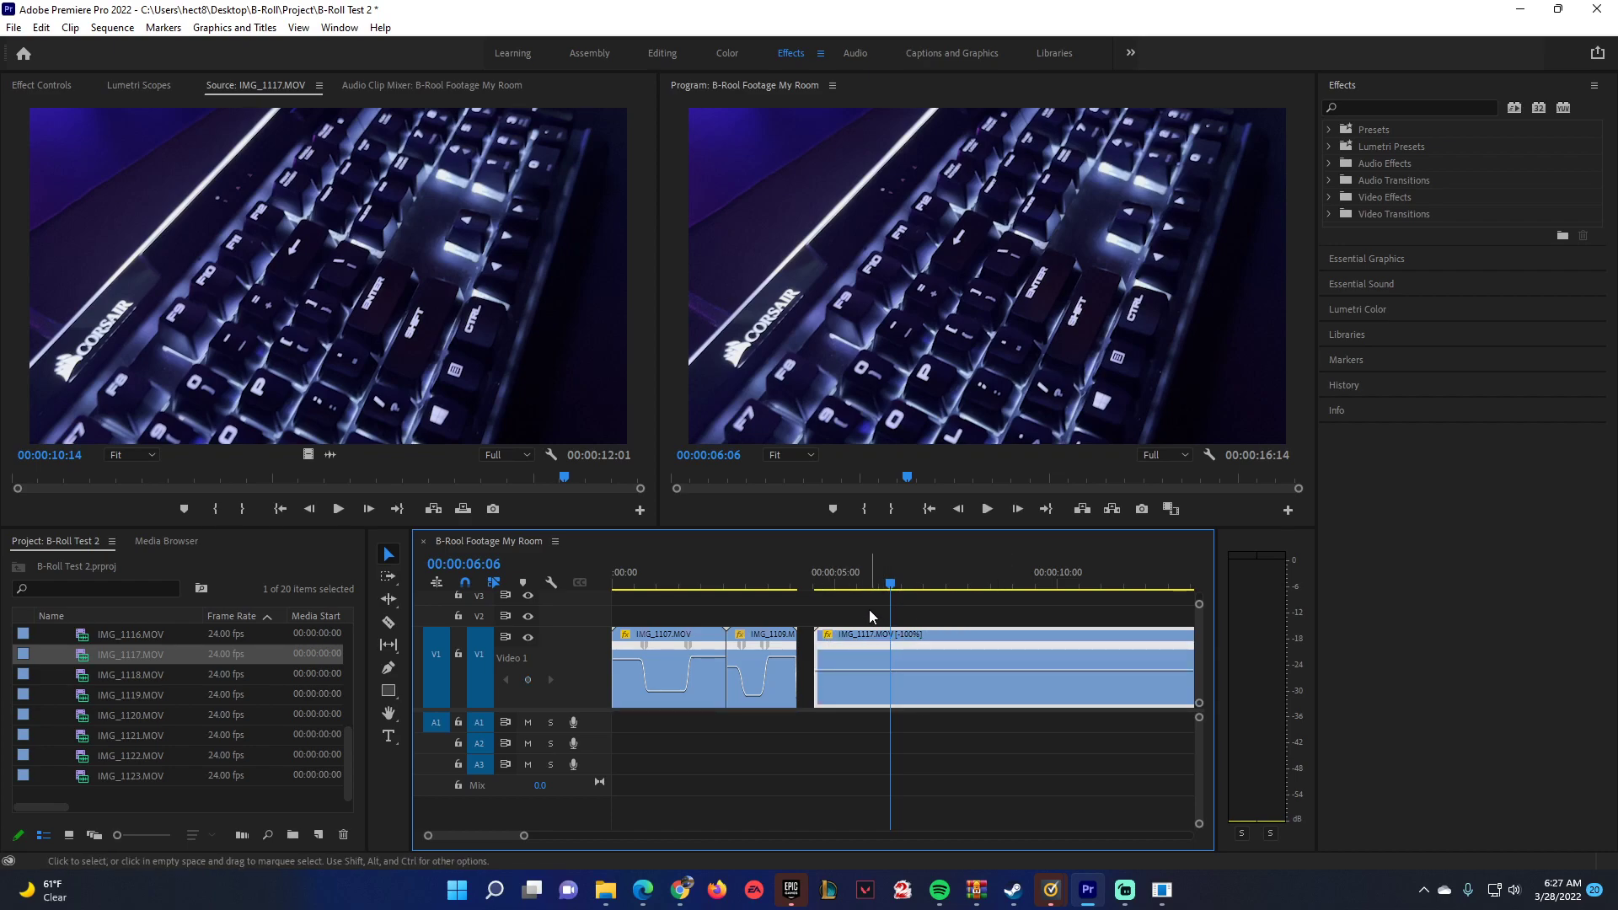
left_click_drag(890, 584, 1155, 588)
left_click(529, 681)
left_click(529, 680)
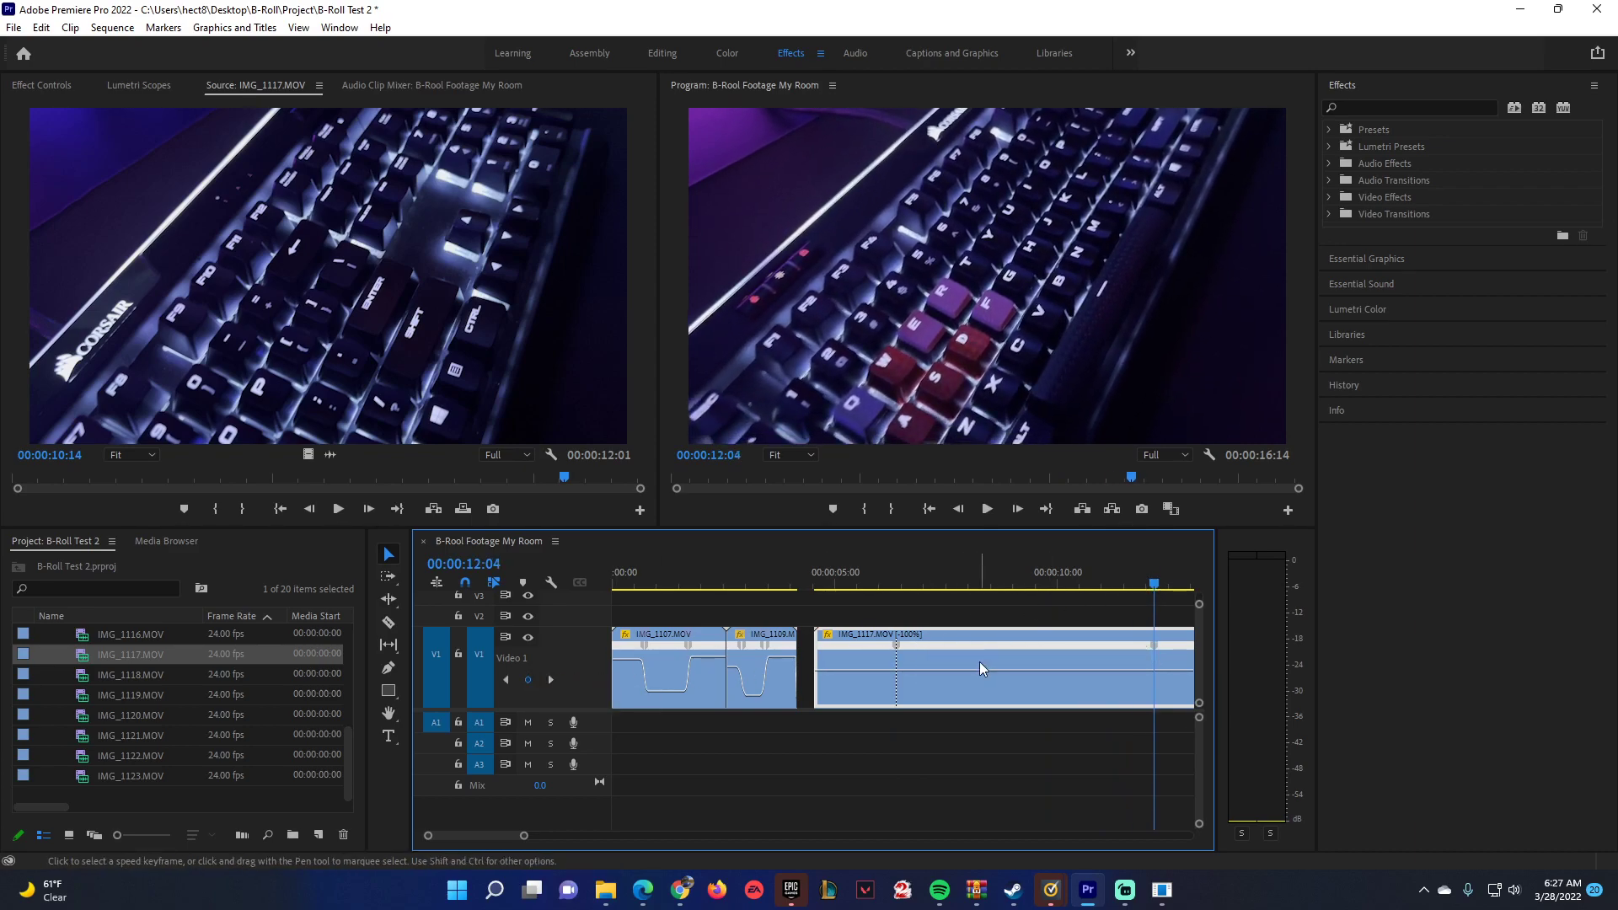
Raise the speed of IMG_1117.MOV's section between the two keyframes sharply, playing it back to judge the pace.
left_click_drag(978, 668, 978, 656)
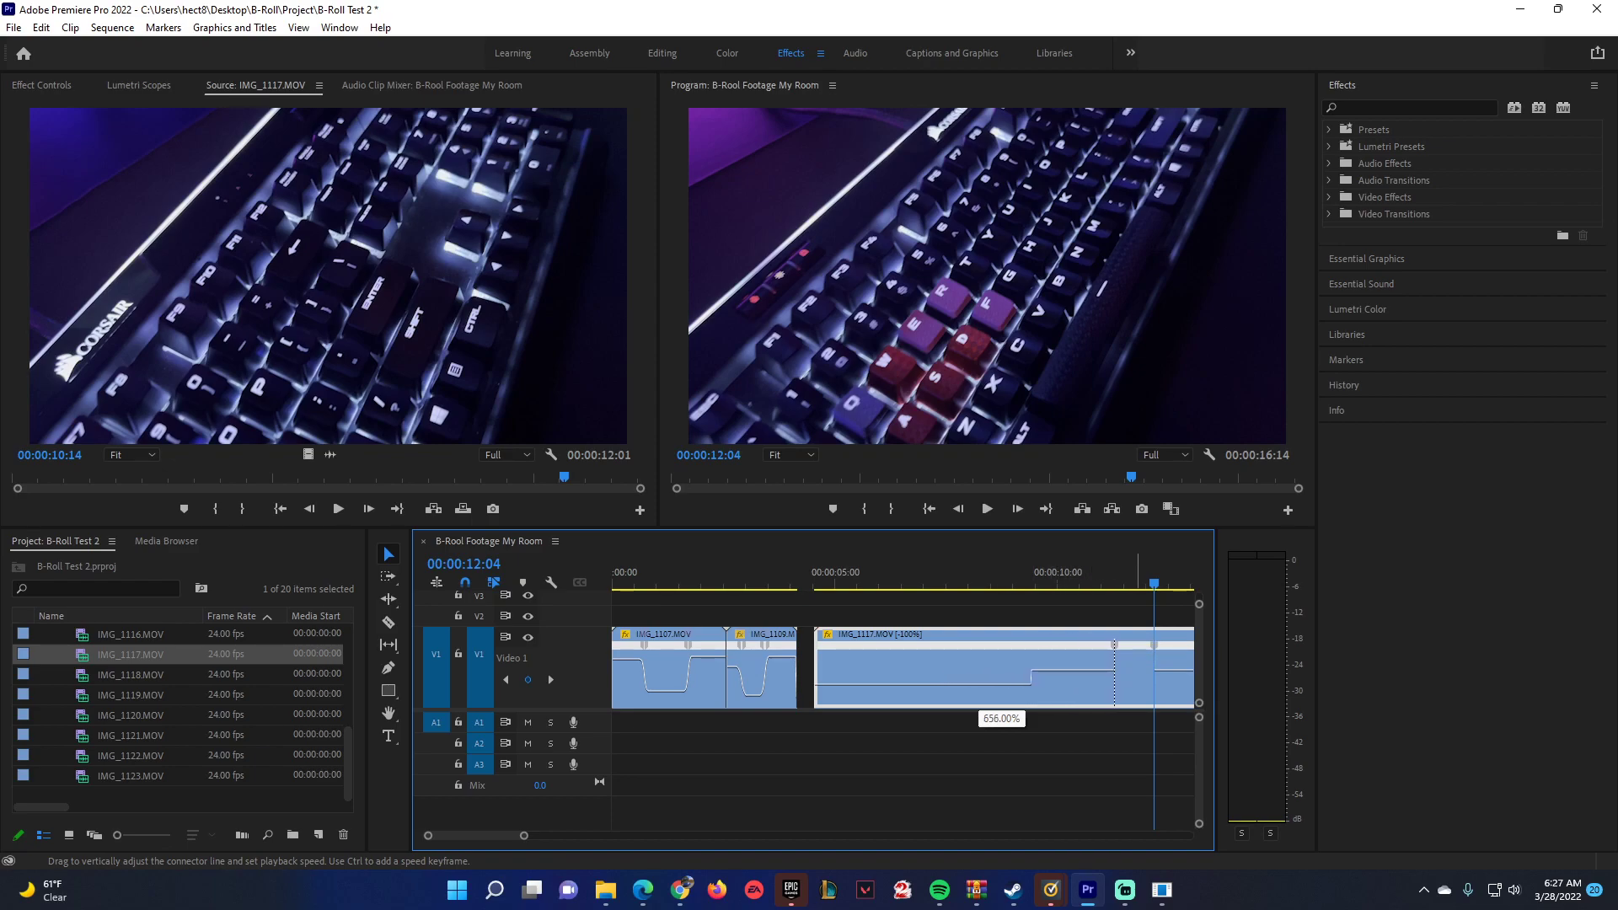
left_click_drag(978, 657, 978, 51)
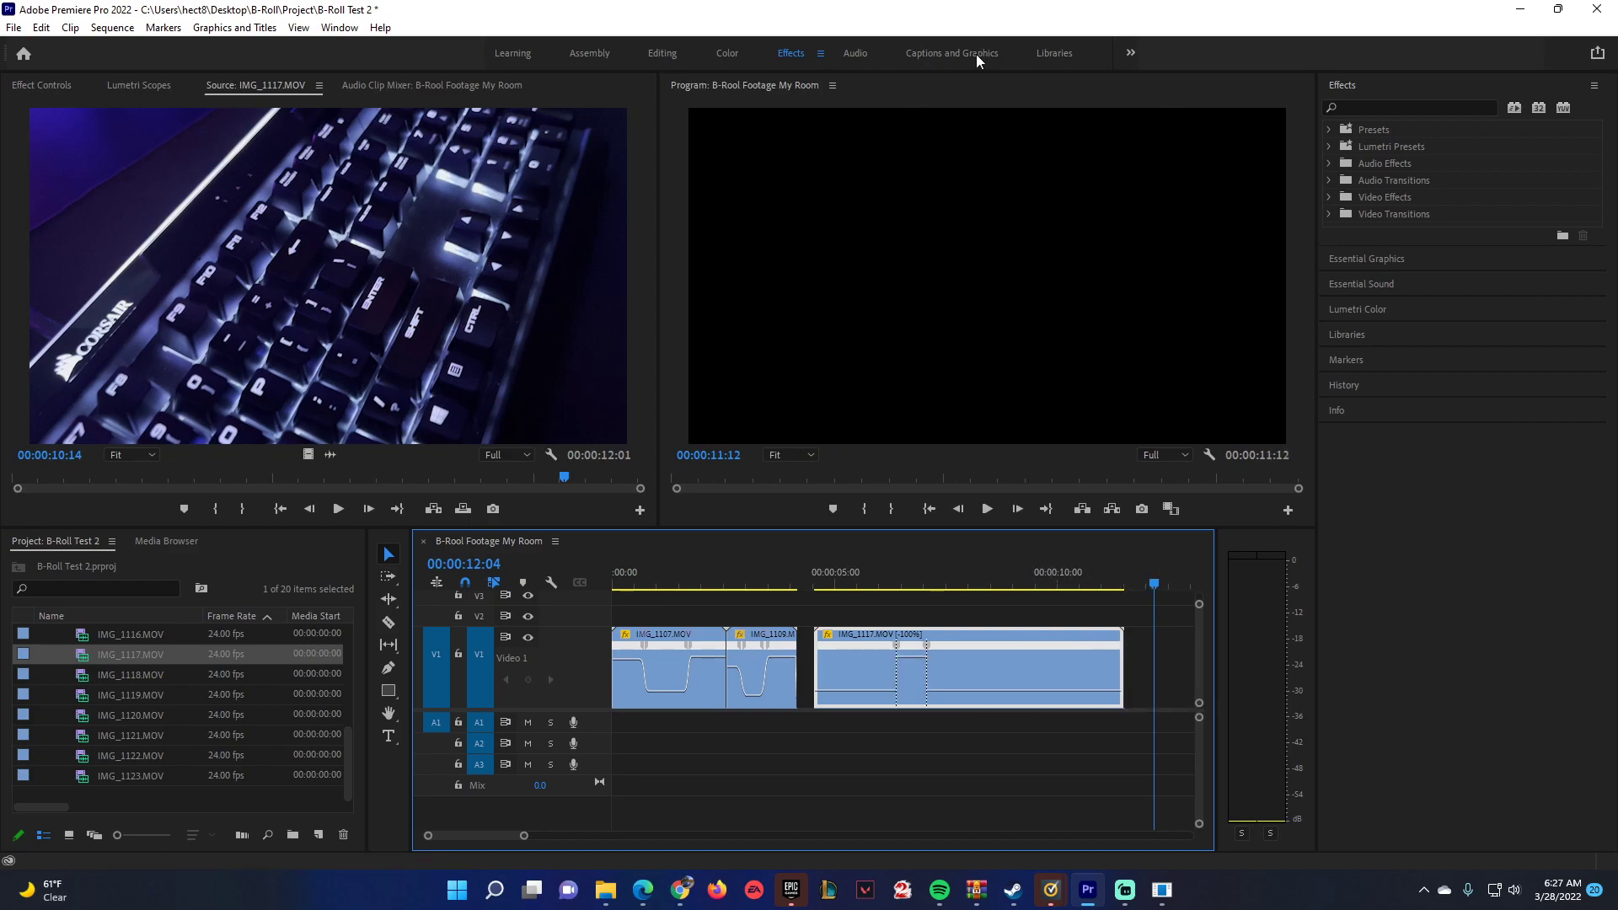
left_click_drag(911, 657, 926, 584)
left_click(826, 581)
key("space")
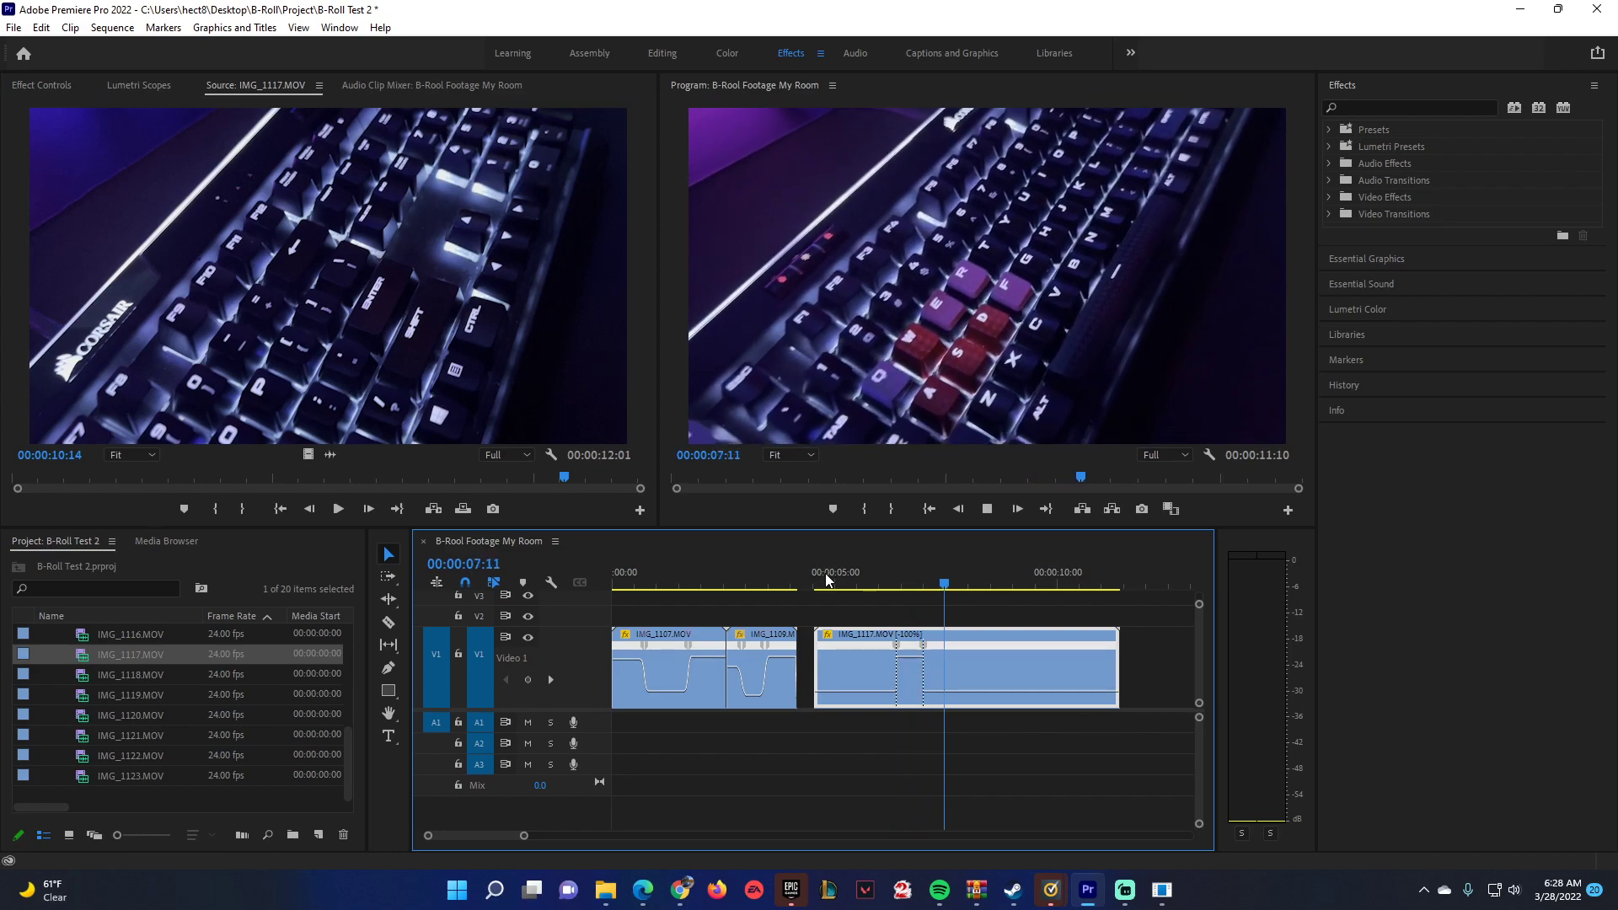
key("space")
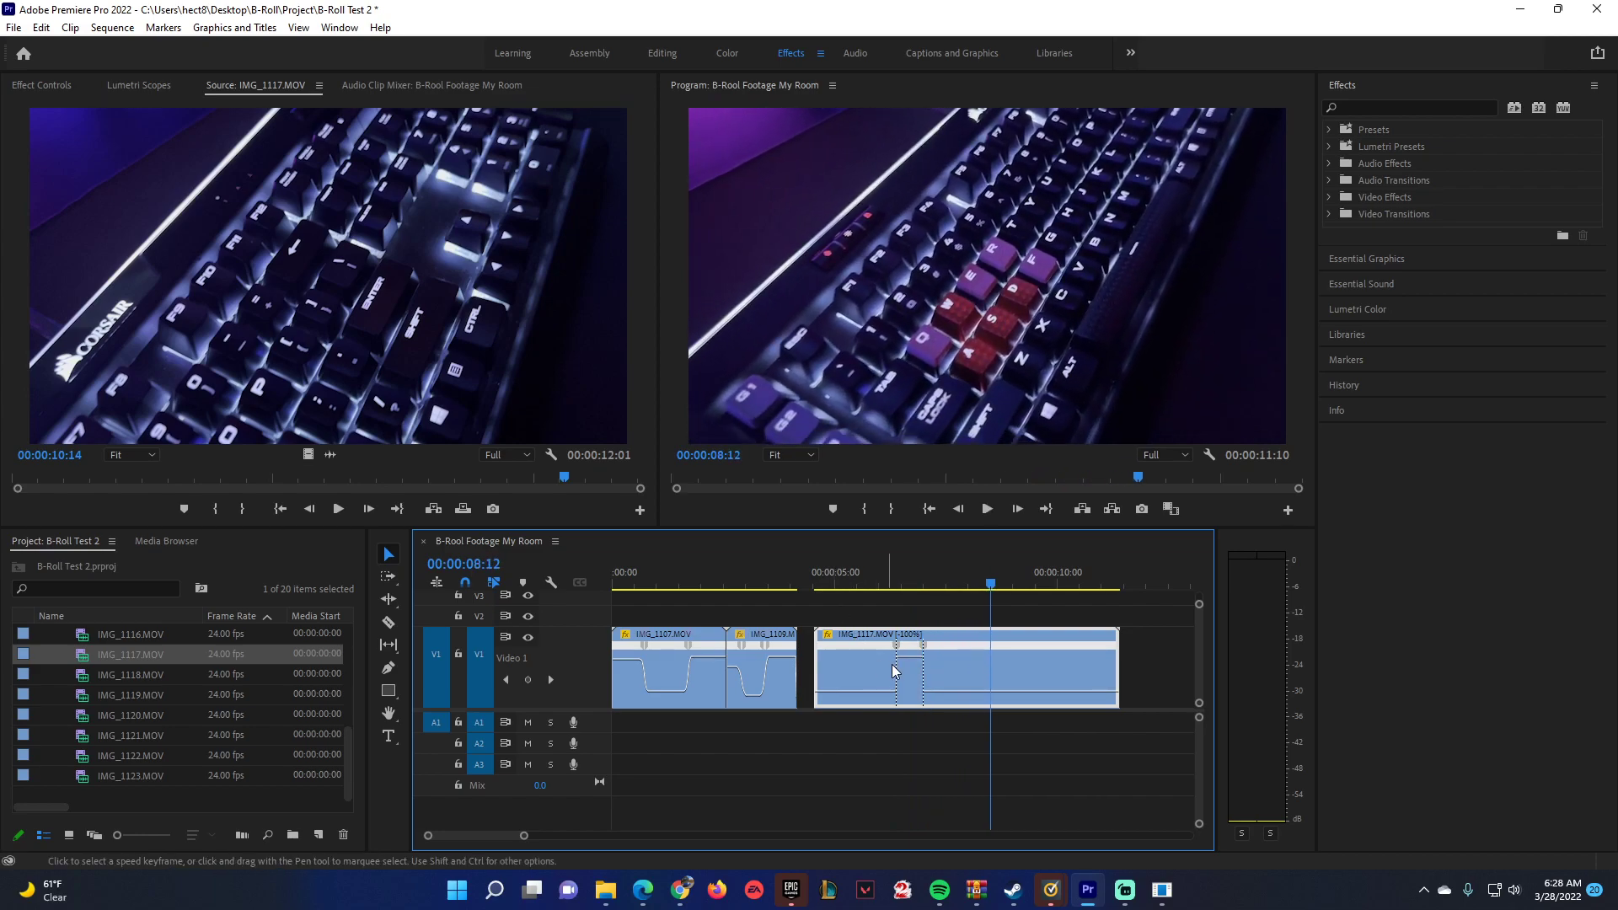
left_click(883, 584)
key("space")
key("space")
left_click_drag(910, 654, 909, 628)
Spread both of IMG_1117.MOV's speed keyframes into ramps, ease their curves, and play the clip from its start.
left_click_drag(523, 836, 492, 836)
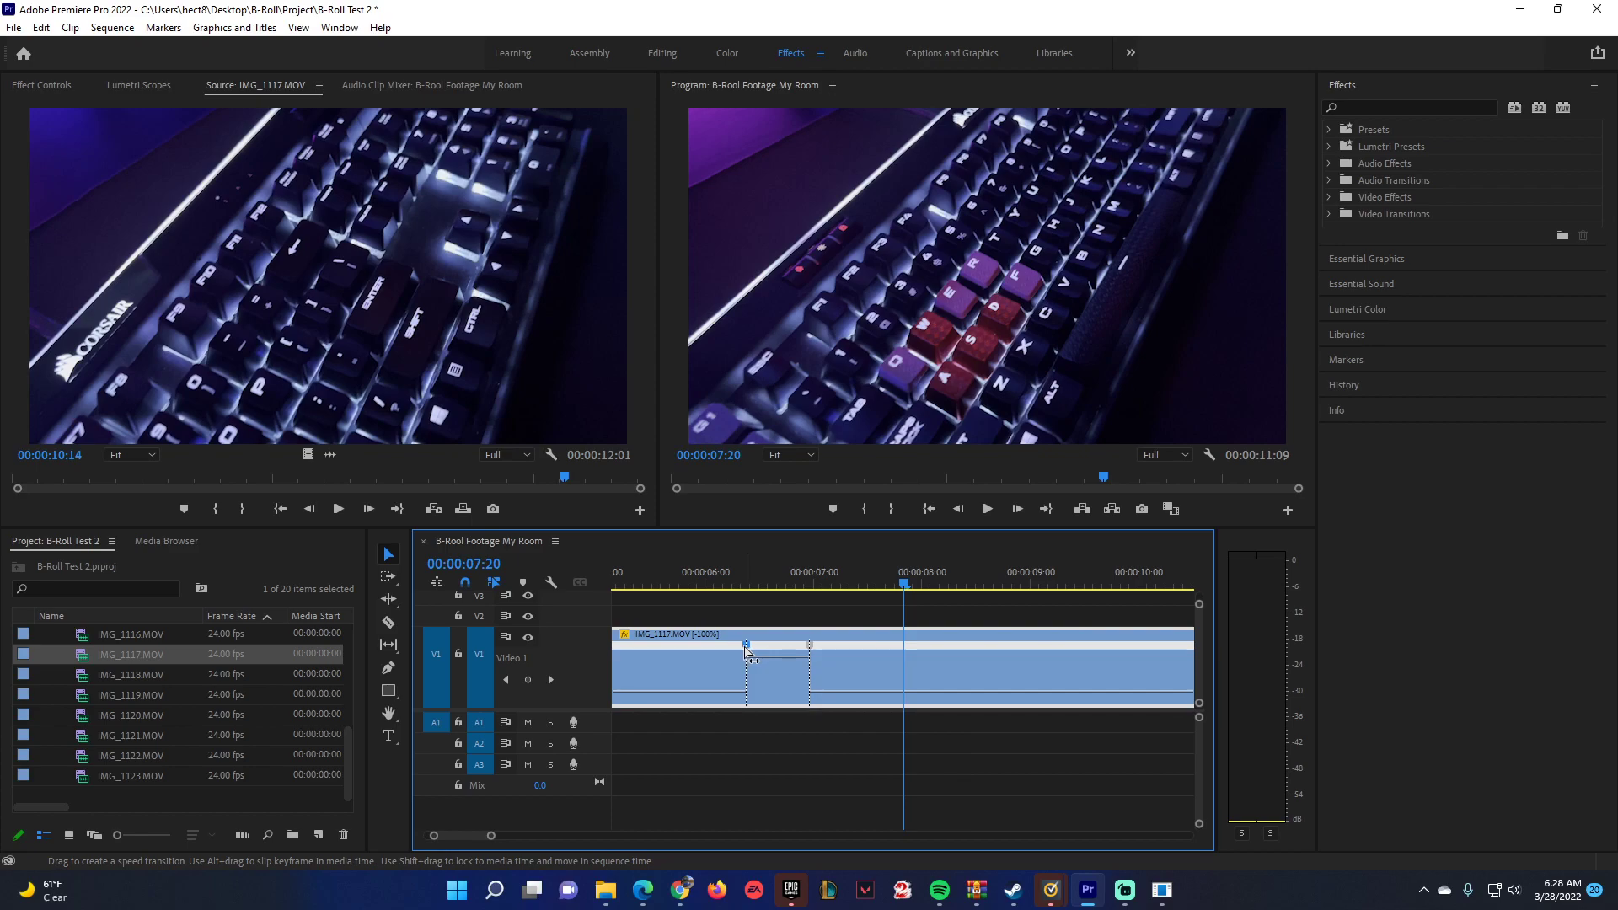
left_click_drag(750, 653, 774, 651)
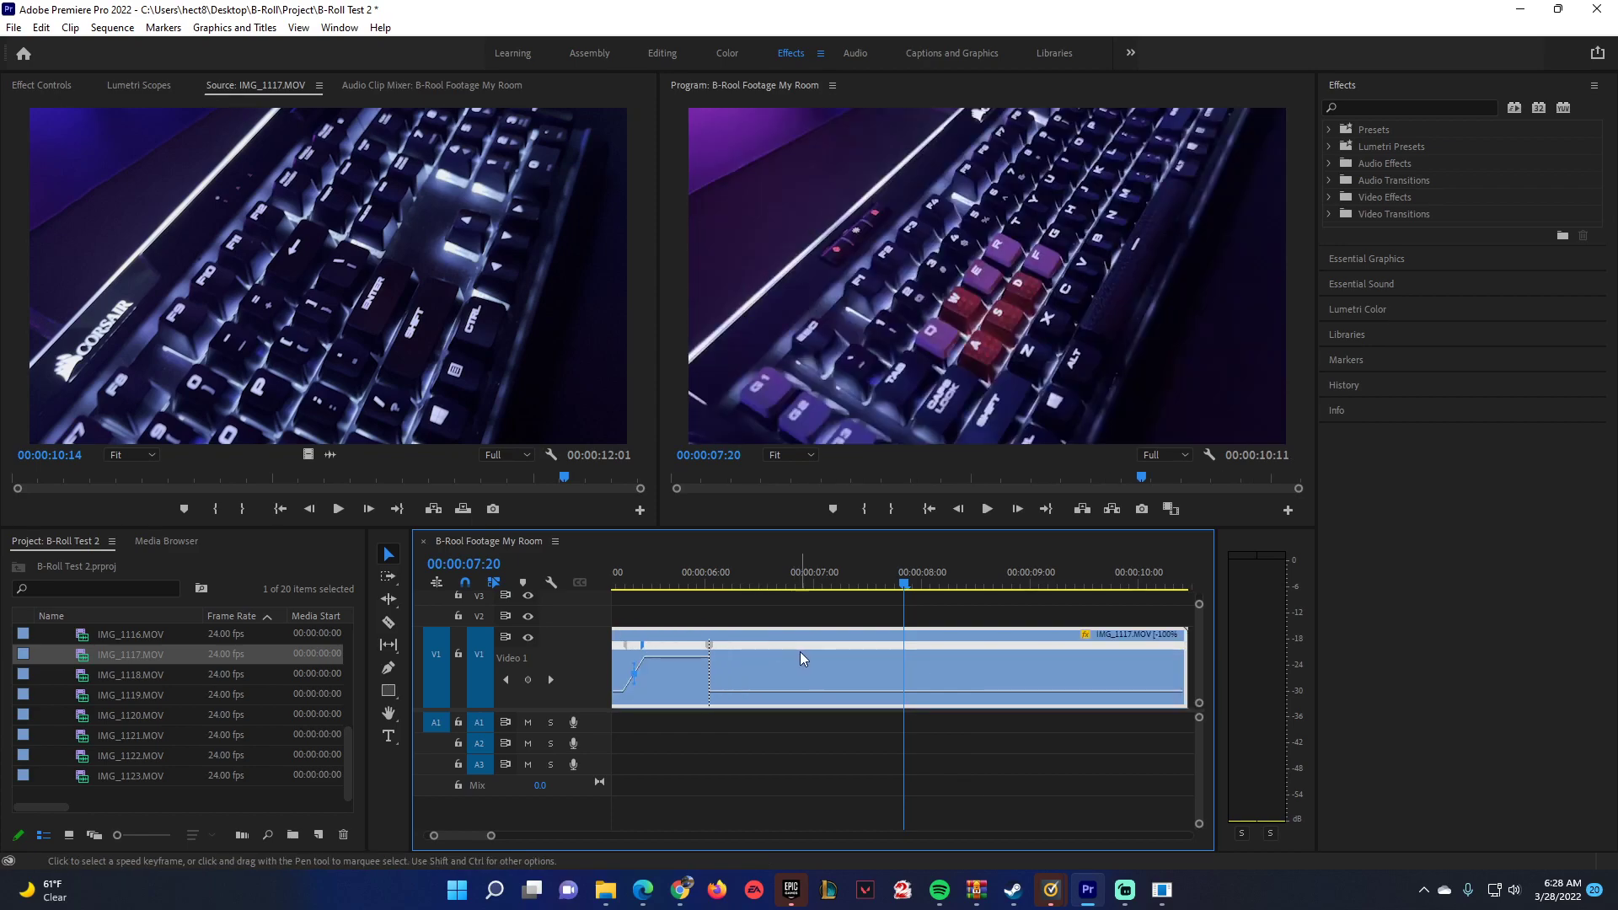
double_click(709, 645)
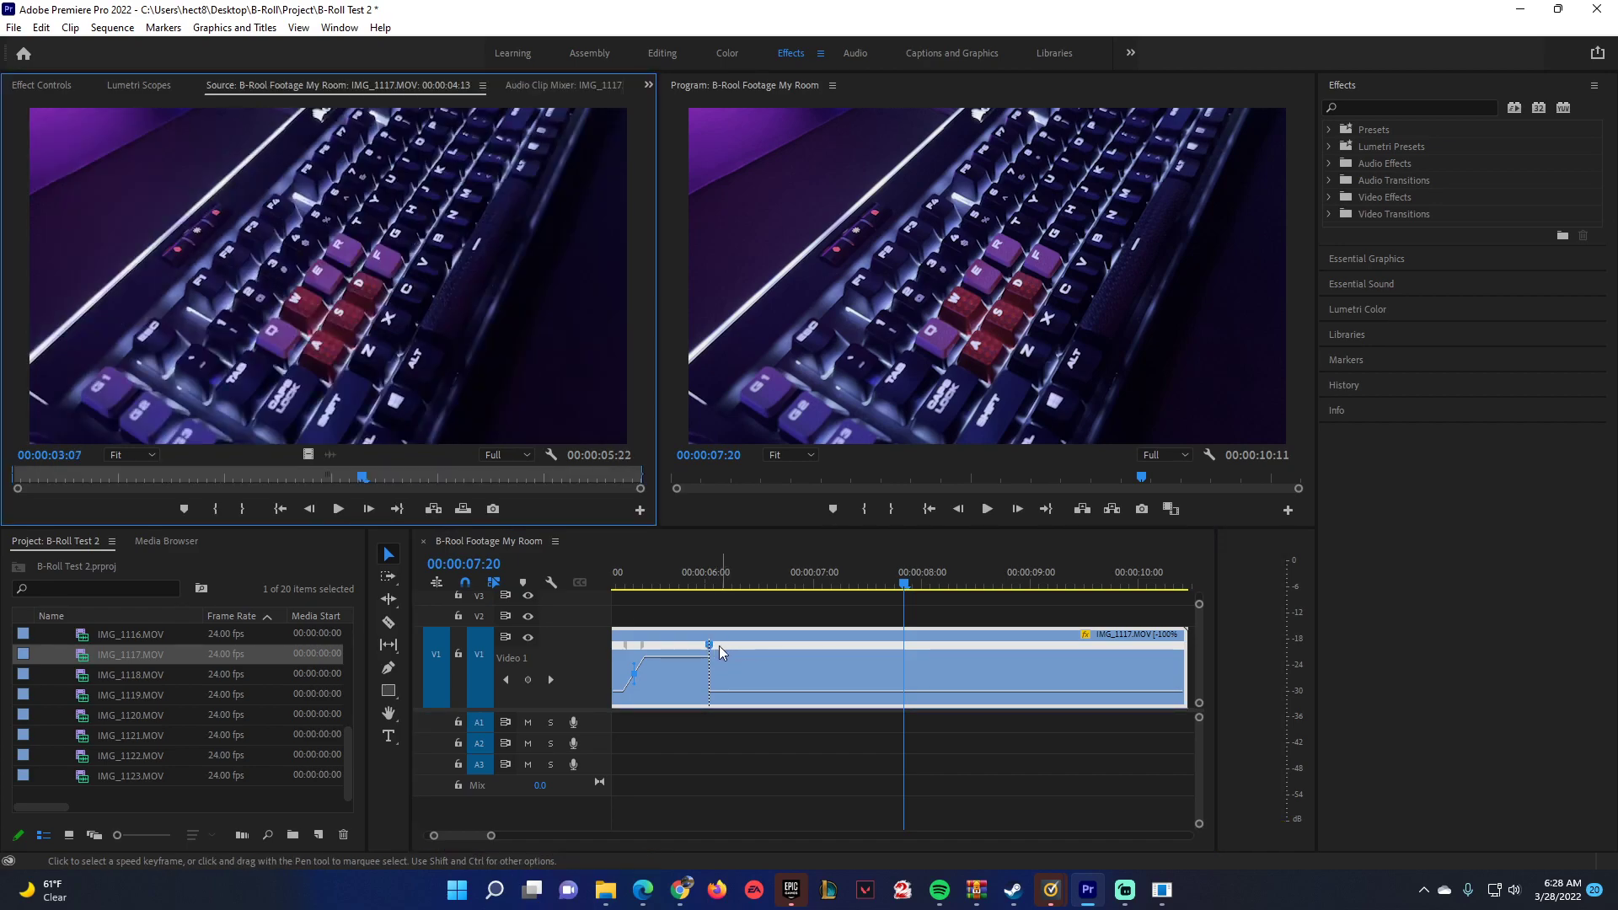
left_click_drag(709, 662, 718, 661)
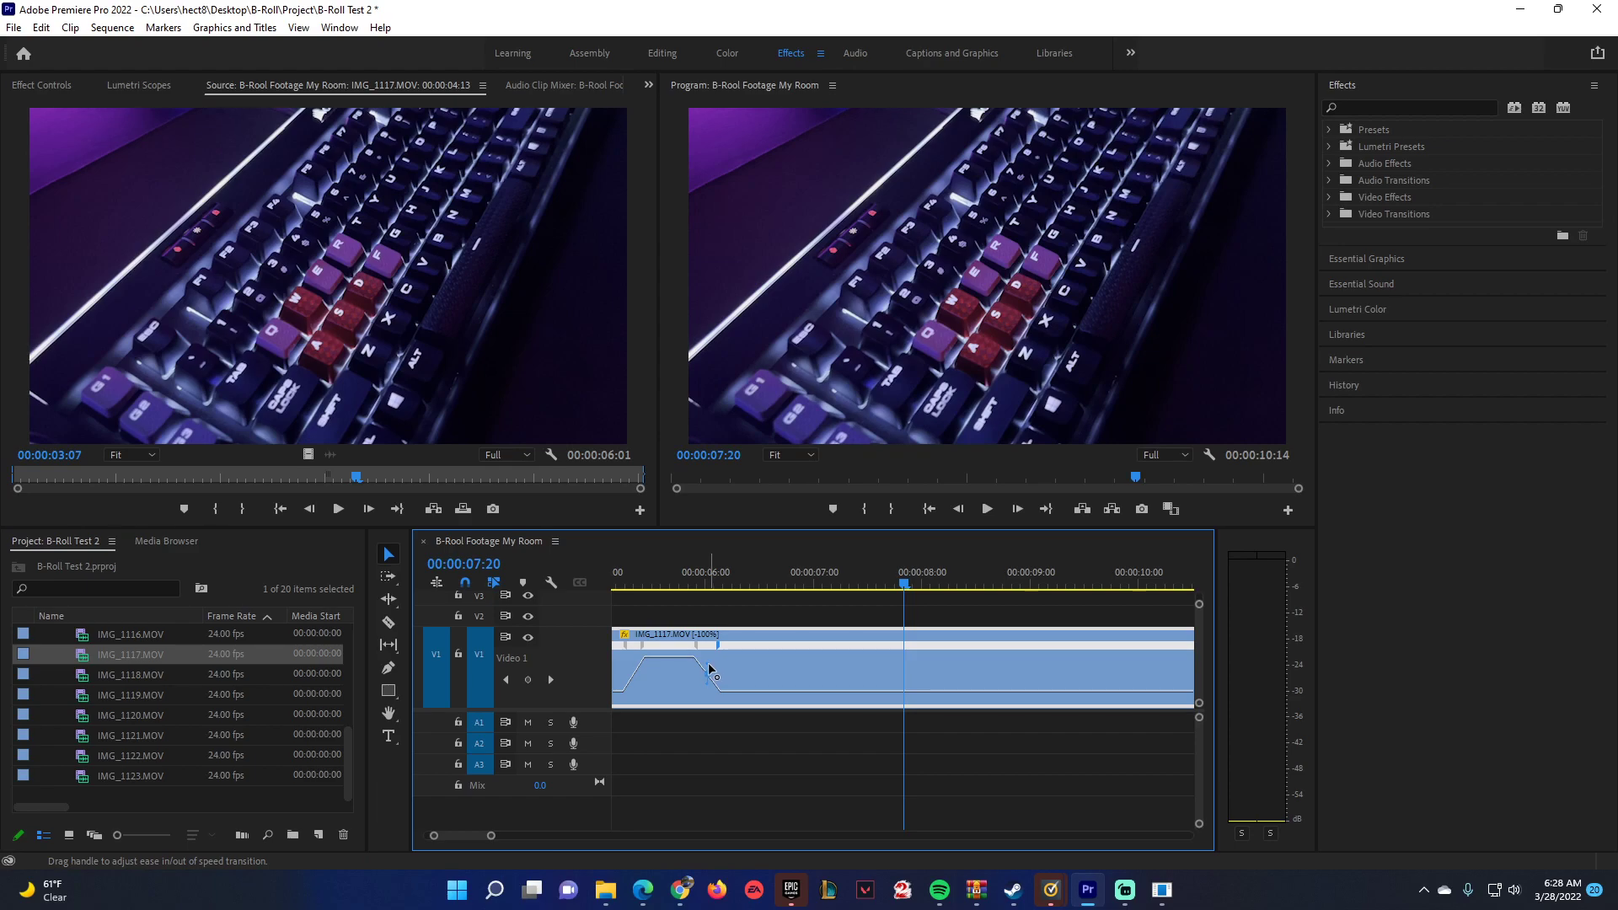
scroll(639, 627, "up", 1)
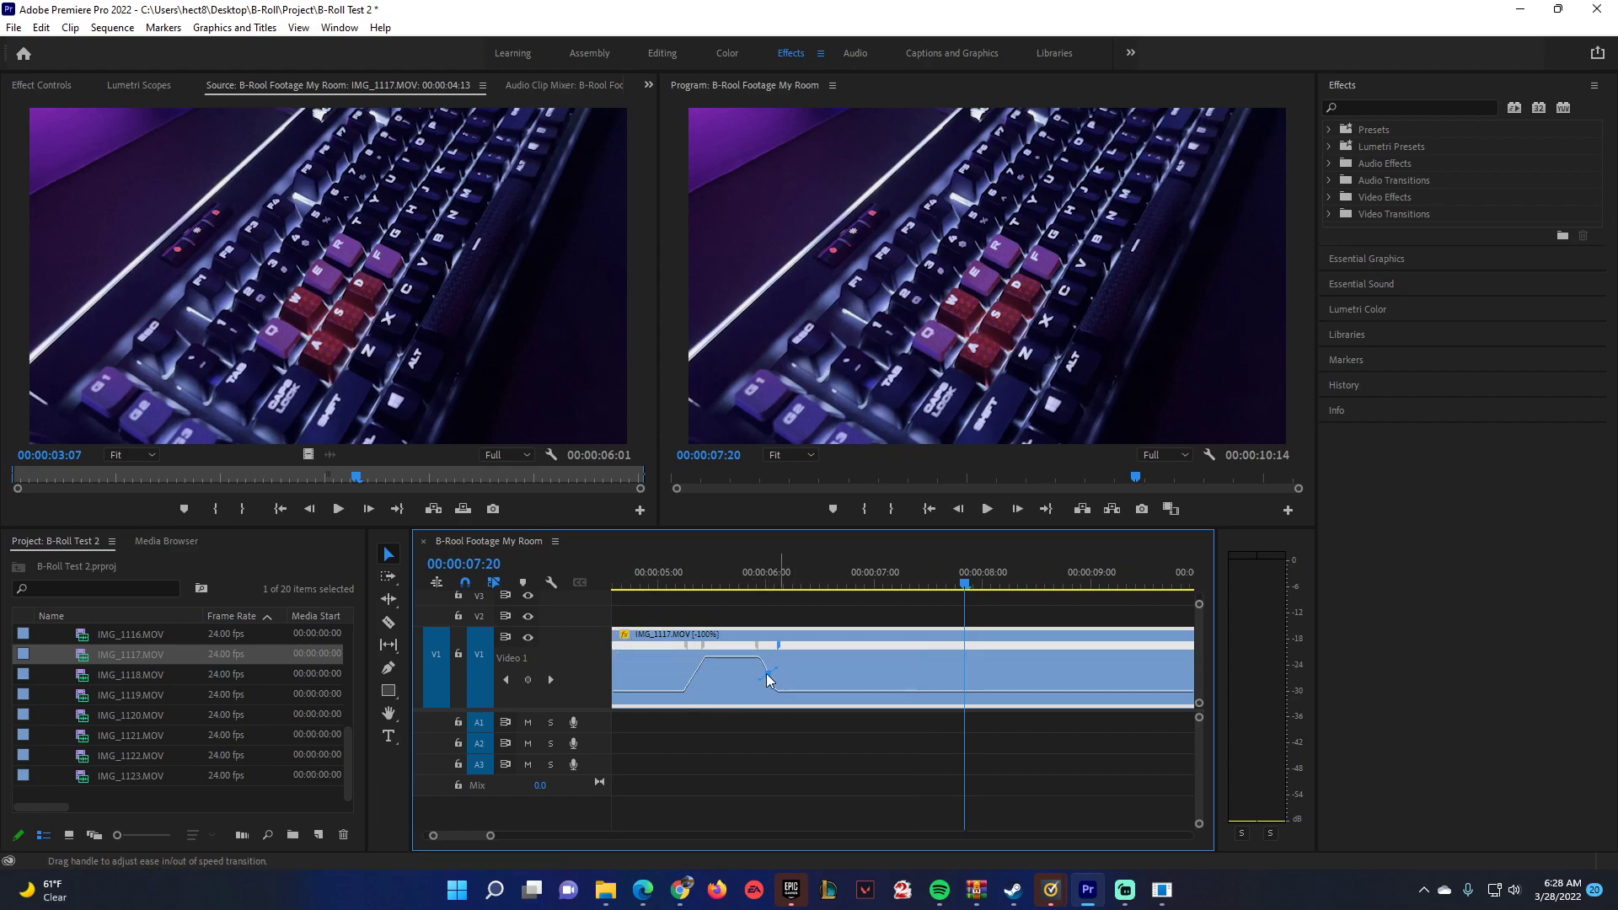
left_click(703, 646)
scroll(675, 682, "up", 3)
scroll(653, 687, "up", 1)
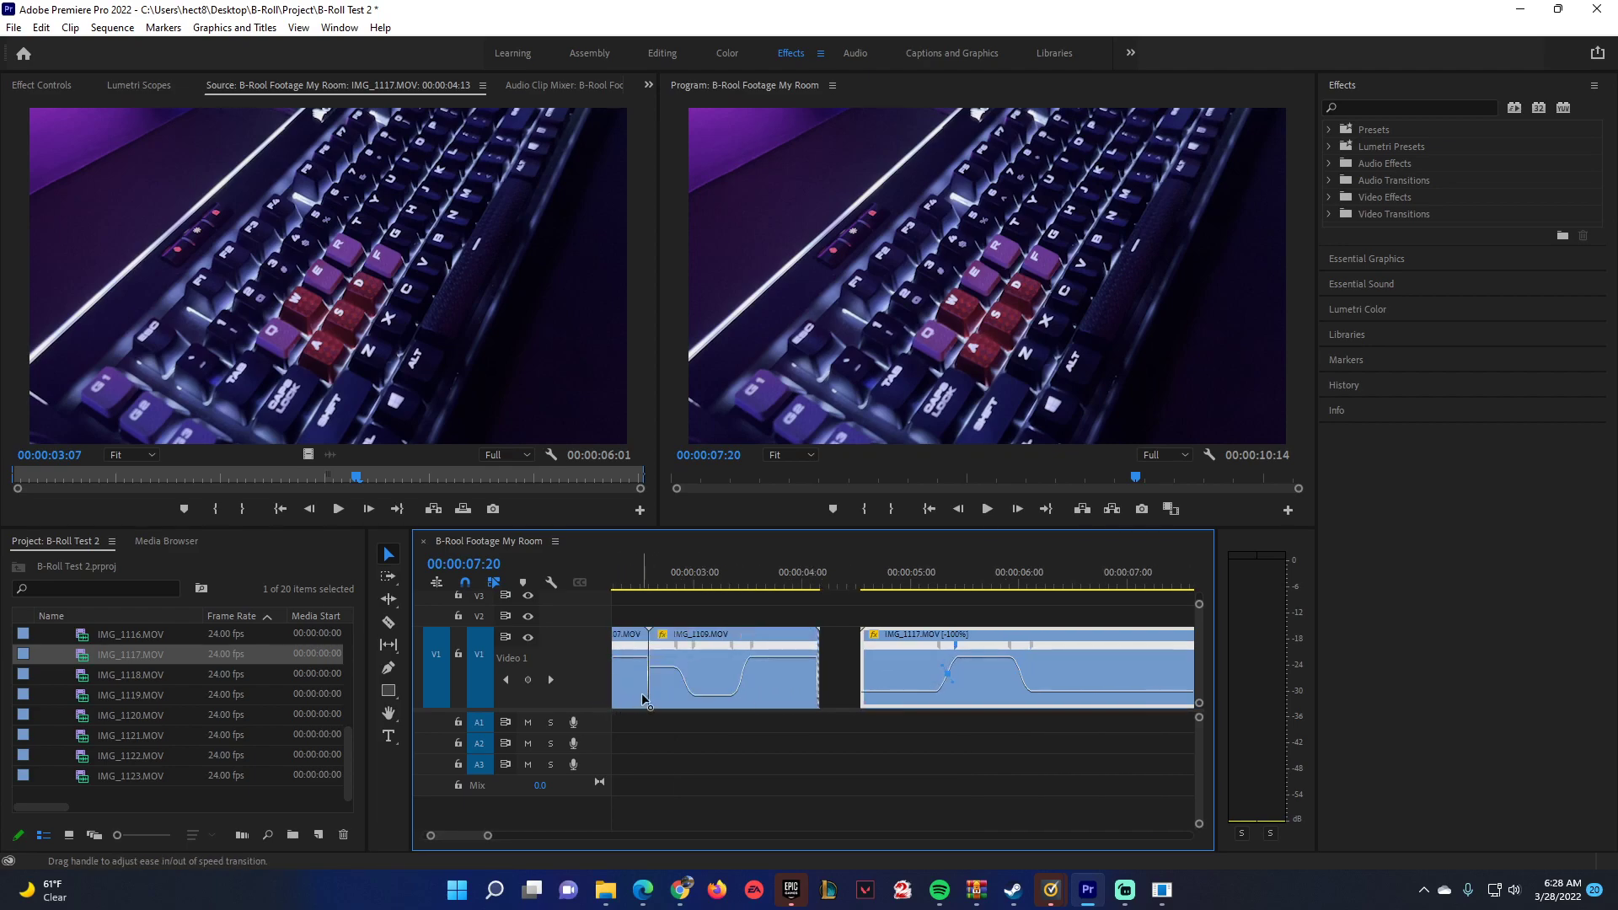
left_click(858, 588)
key("space")
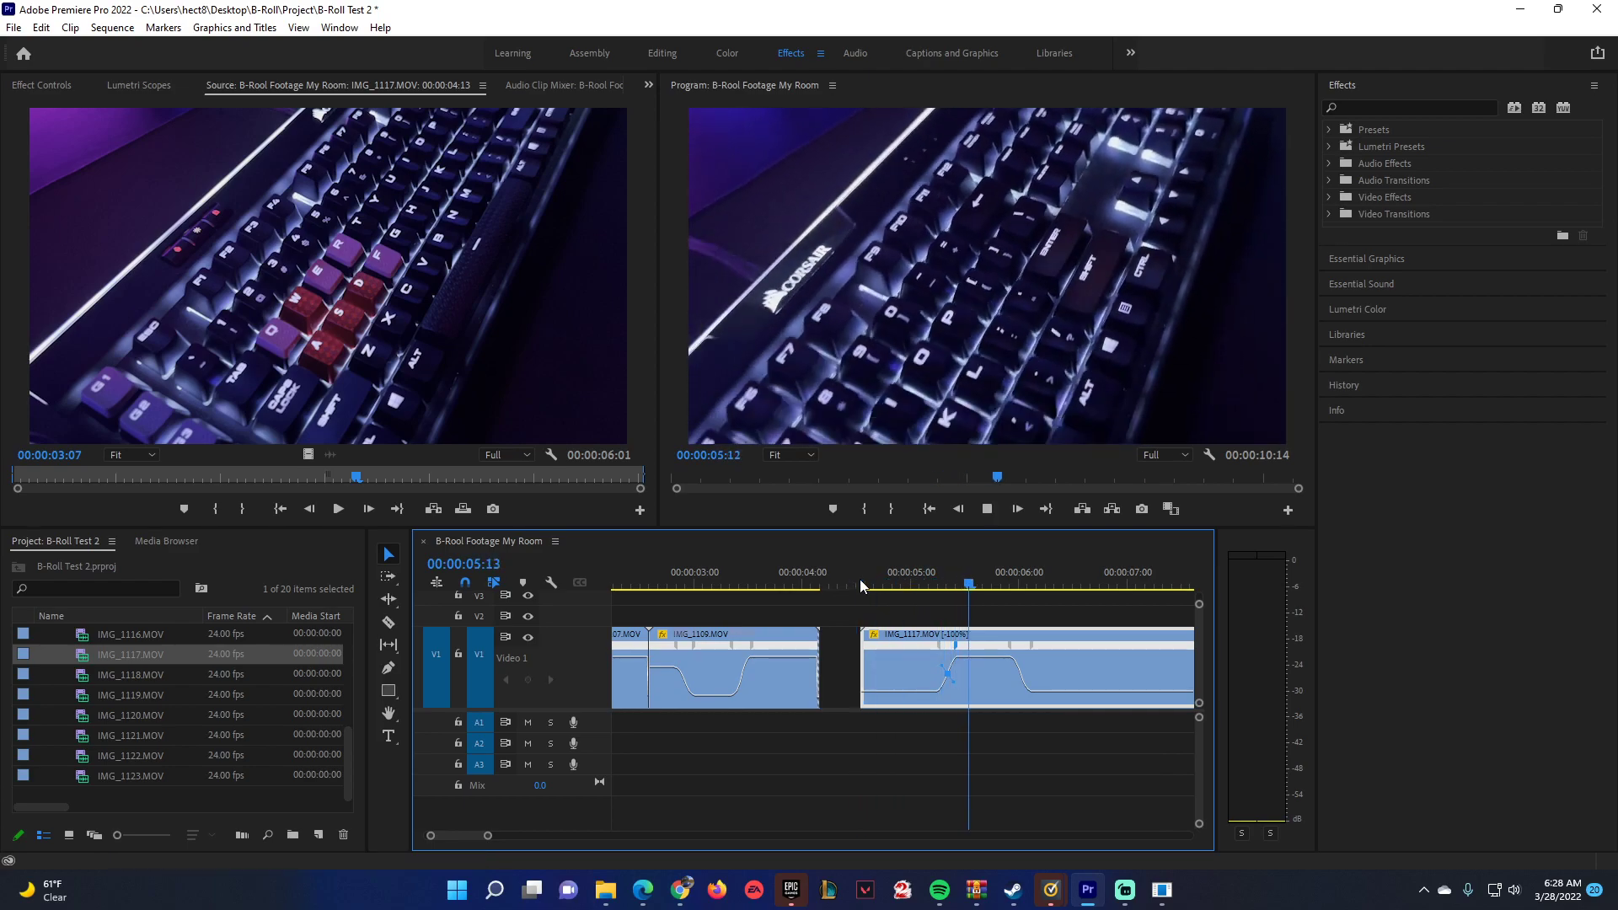
key("space")
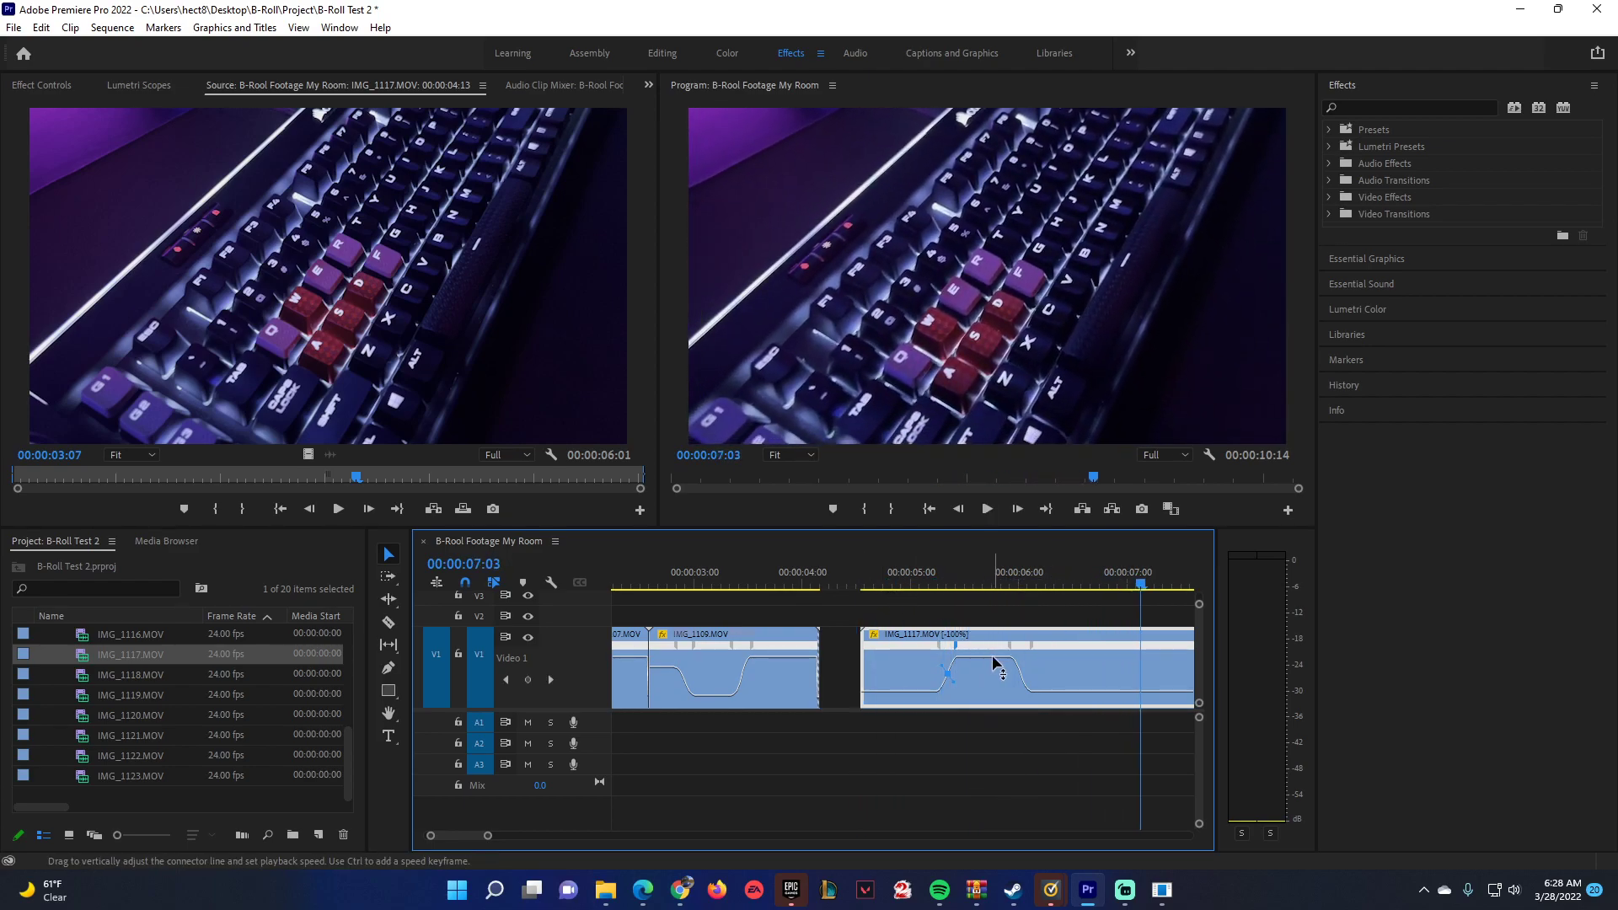
Increase the speed of IMG_1117.MOV's fast middle section further and replay the clip.
left_click_drag(983, 655, 959, 624)
left_click(884, 580)
key("space")
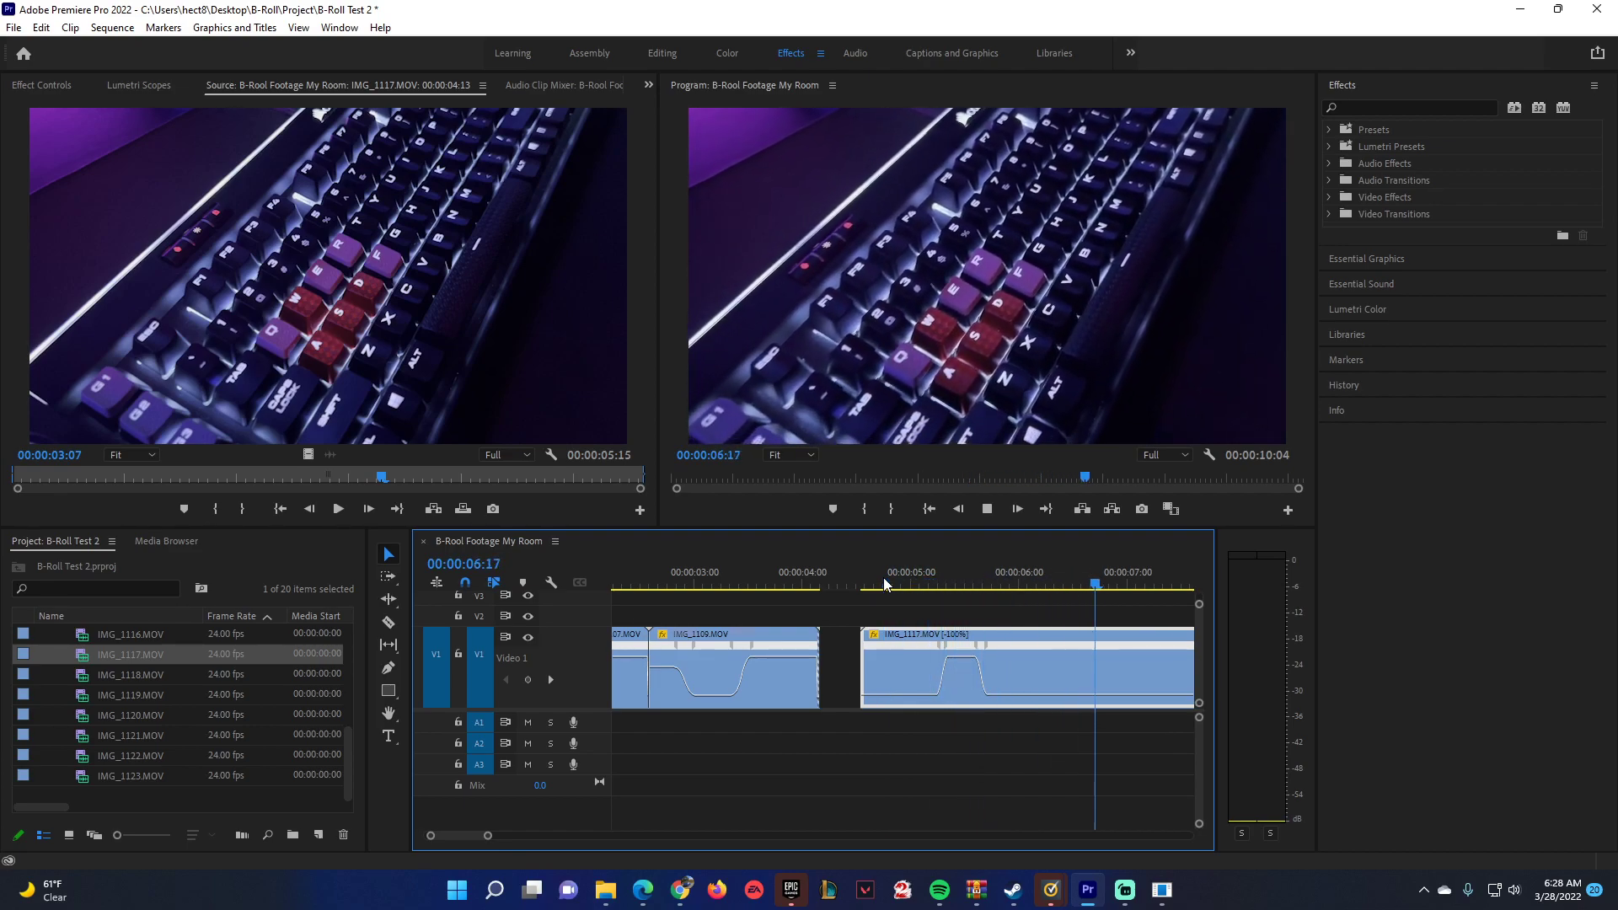
left_click_drag(883, 578, 743, 582)
key("space")
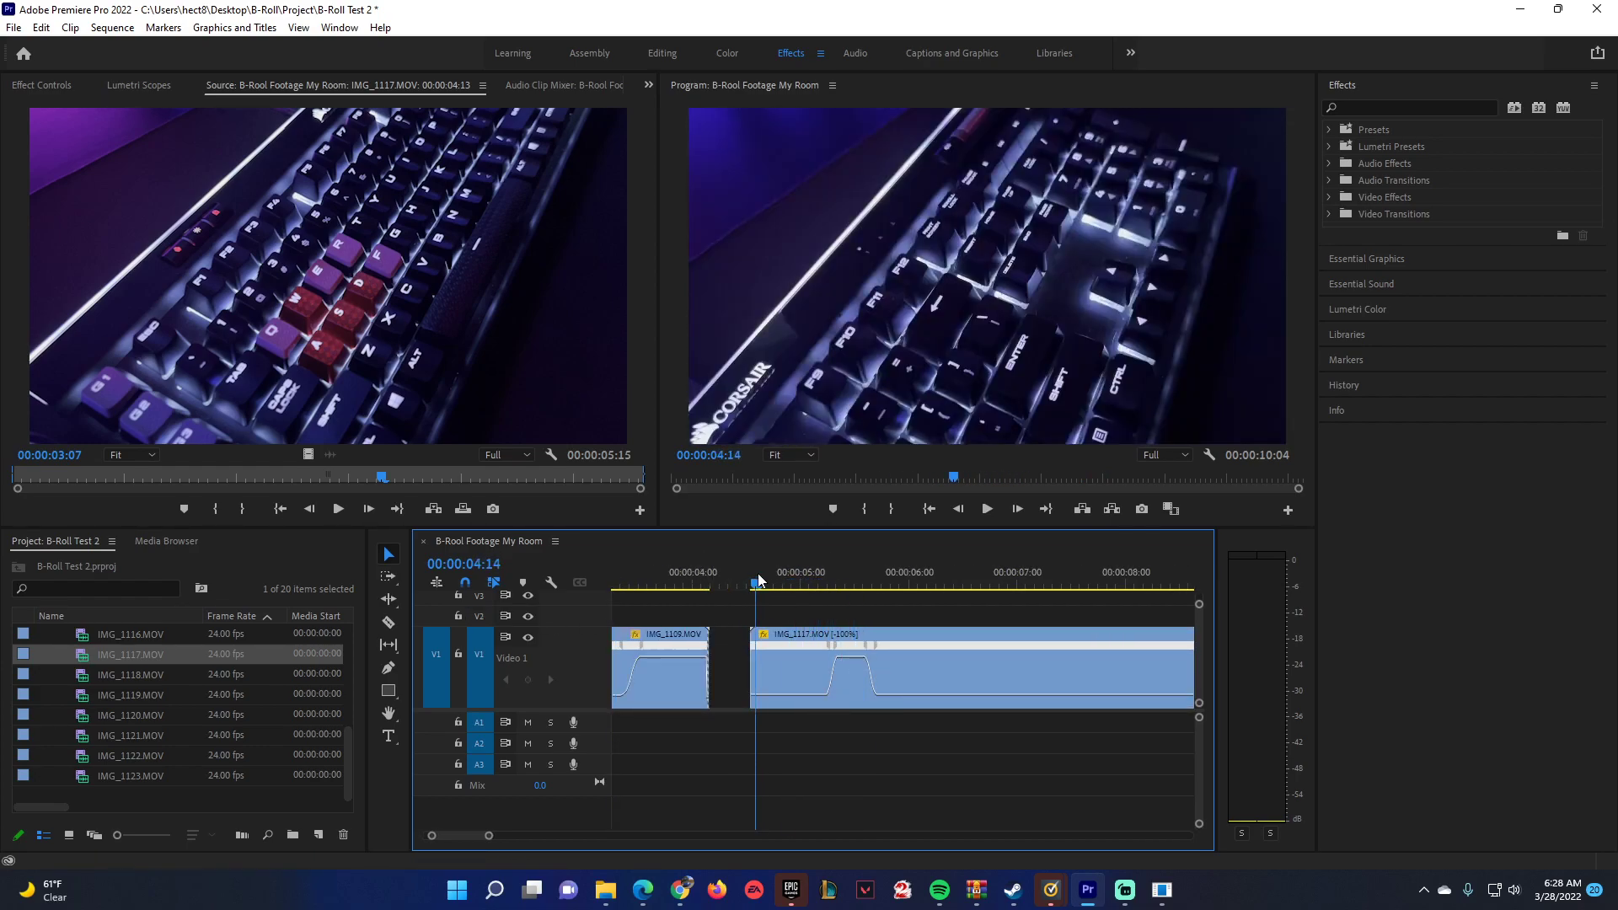
key("space")
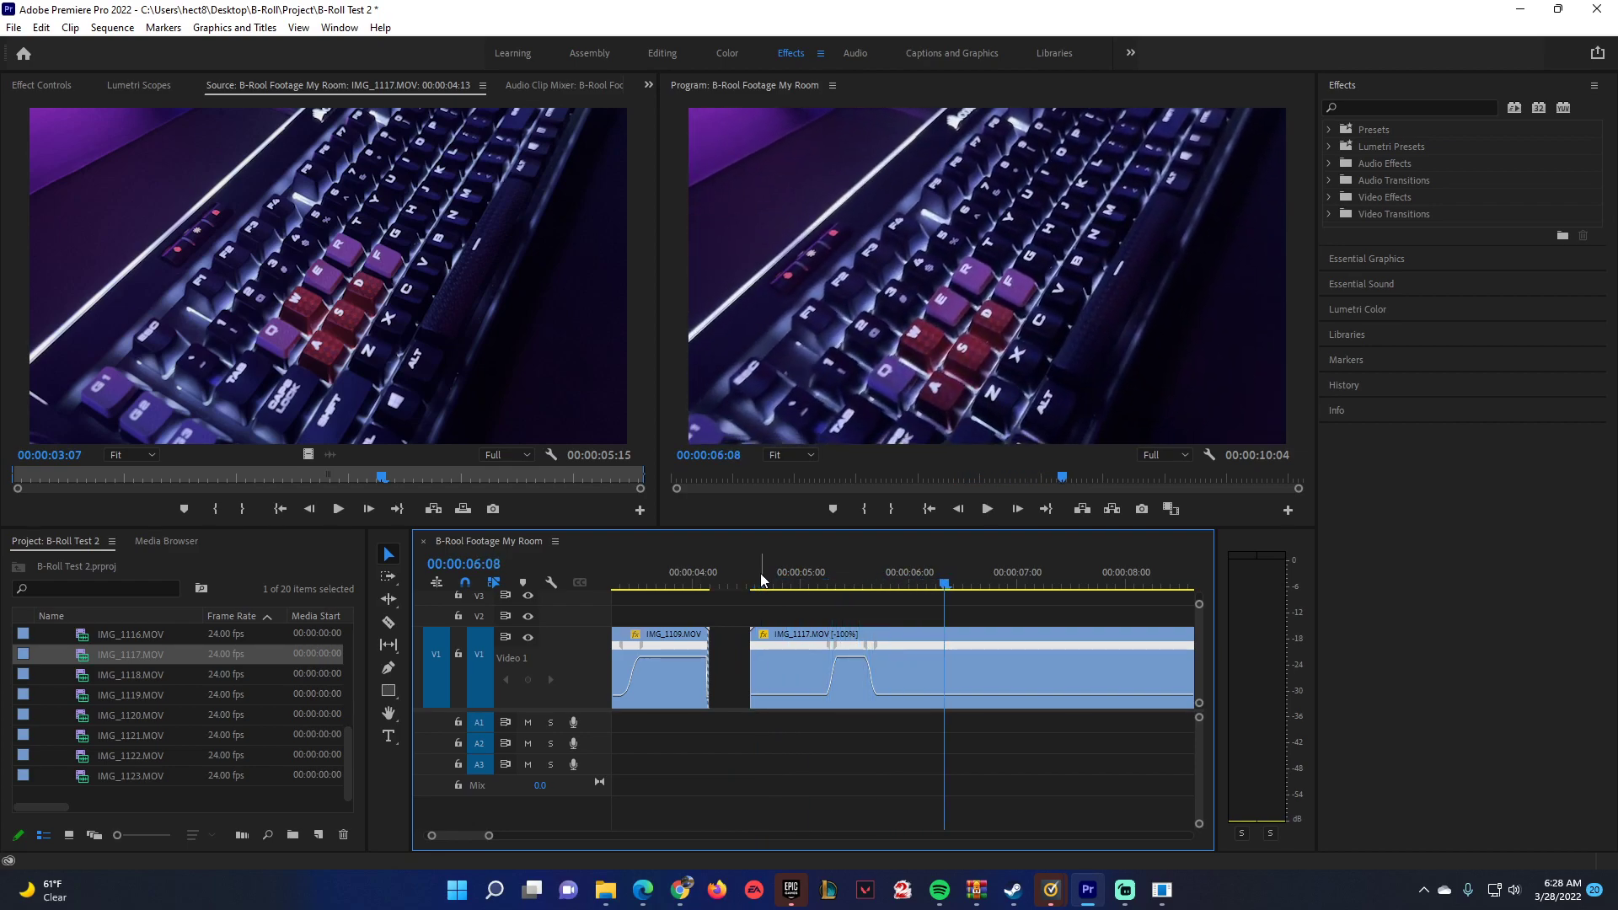
Open the Audio bin and audition the ES_PREL Whoosh Slow 2 sound effect.
scroll(186, 670, "up", 4)
left_click(47, 655)
left_click(44, 635)
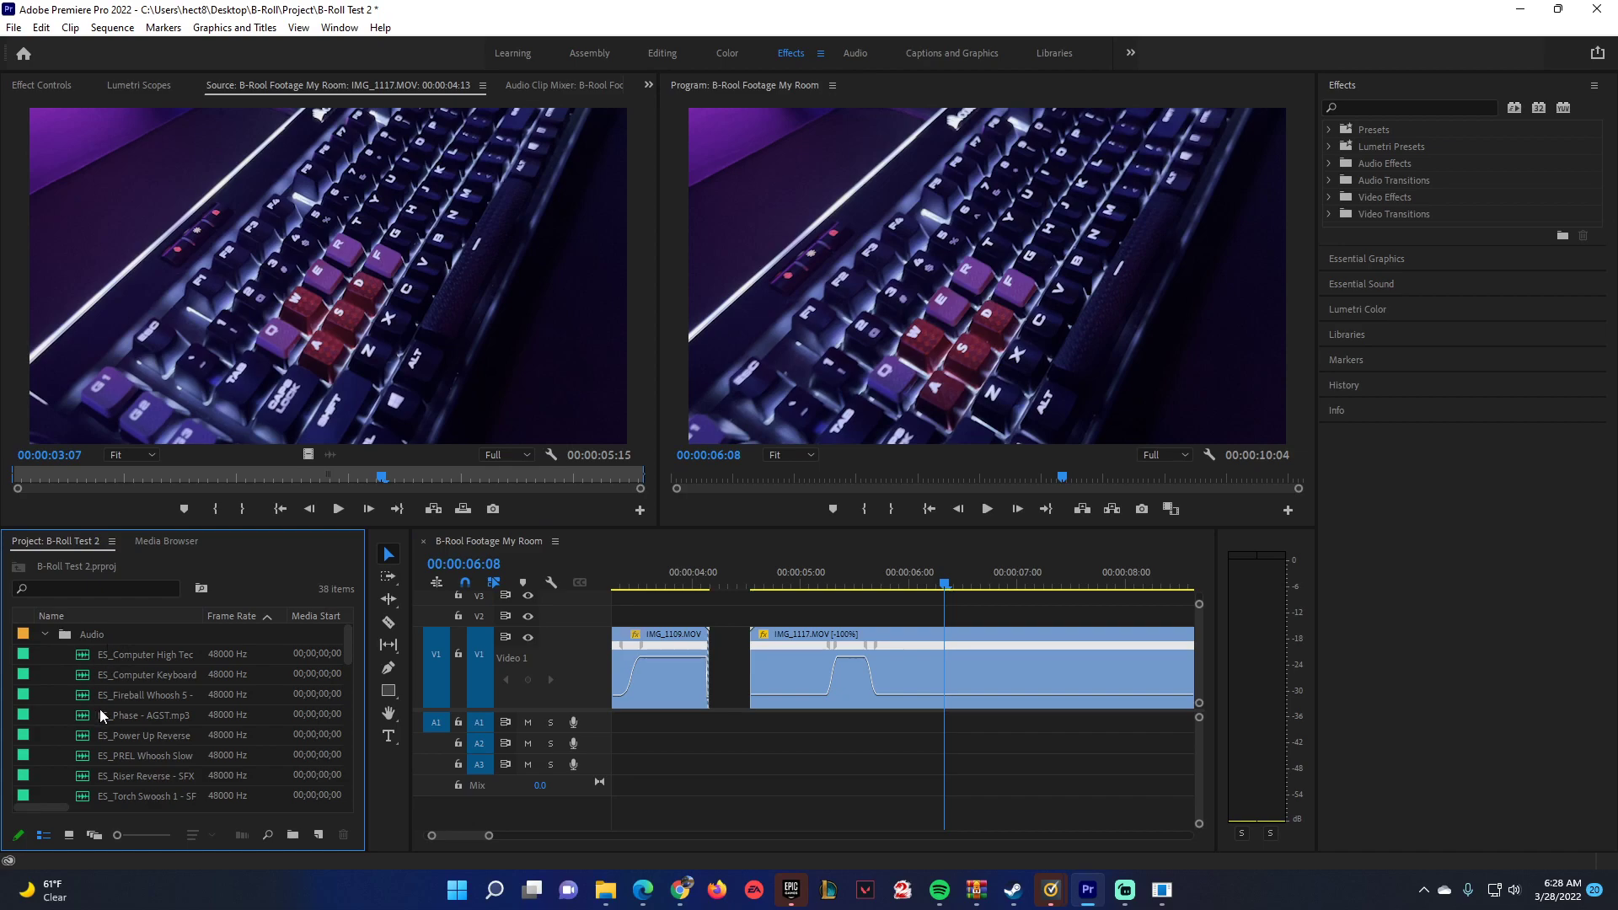
scroll(89, 718, "down", 1)
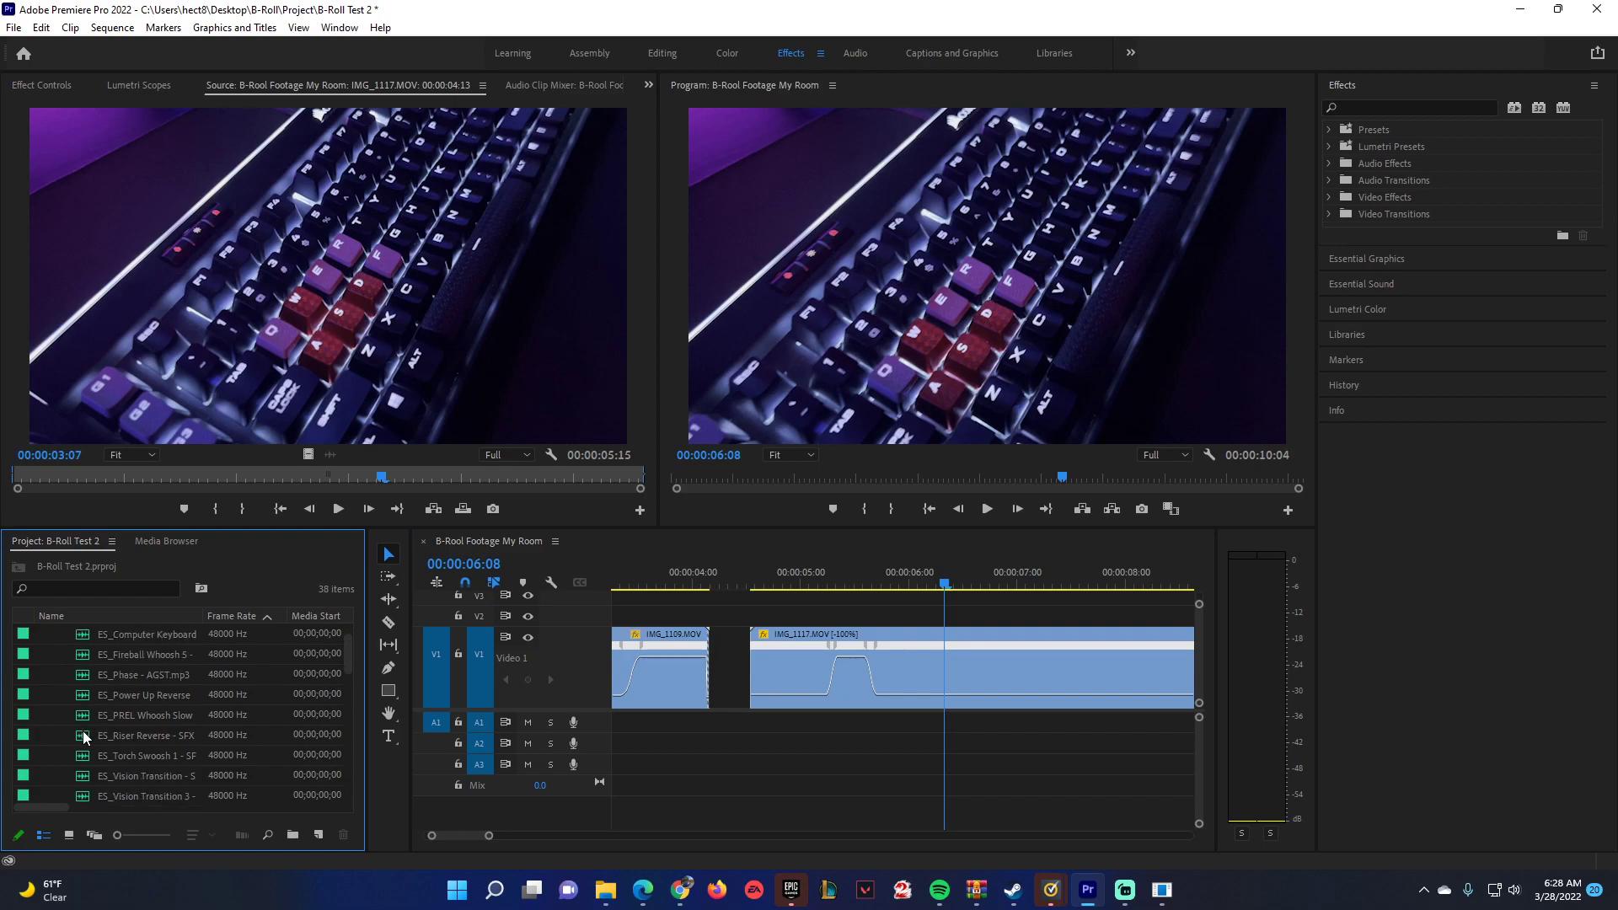
double_click(84, 721)
left_click(338, 508)
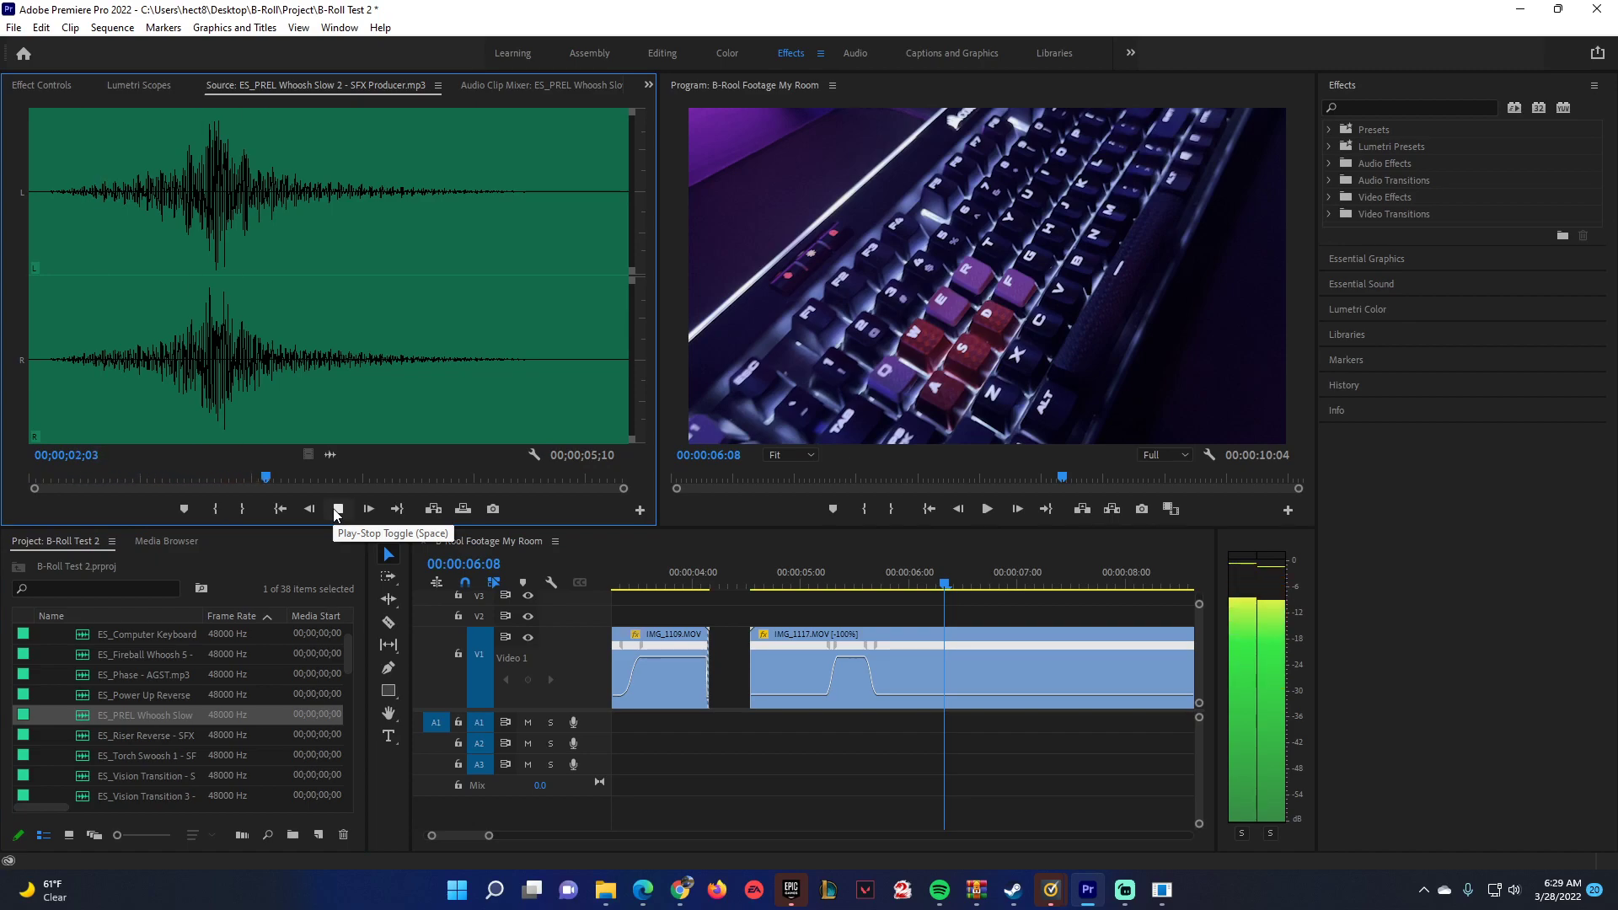
left_click(333, 509)
Audition ES_Whip Whoosh 1 and place its audio on A1 beneath IMG_1117.MOV's speed ramp.
scroll(162, 722, "down", 3)
double_click(76, 708)
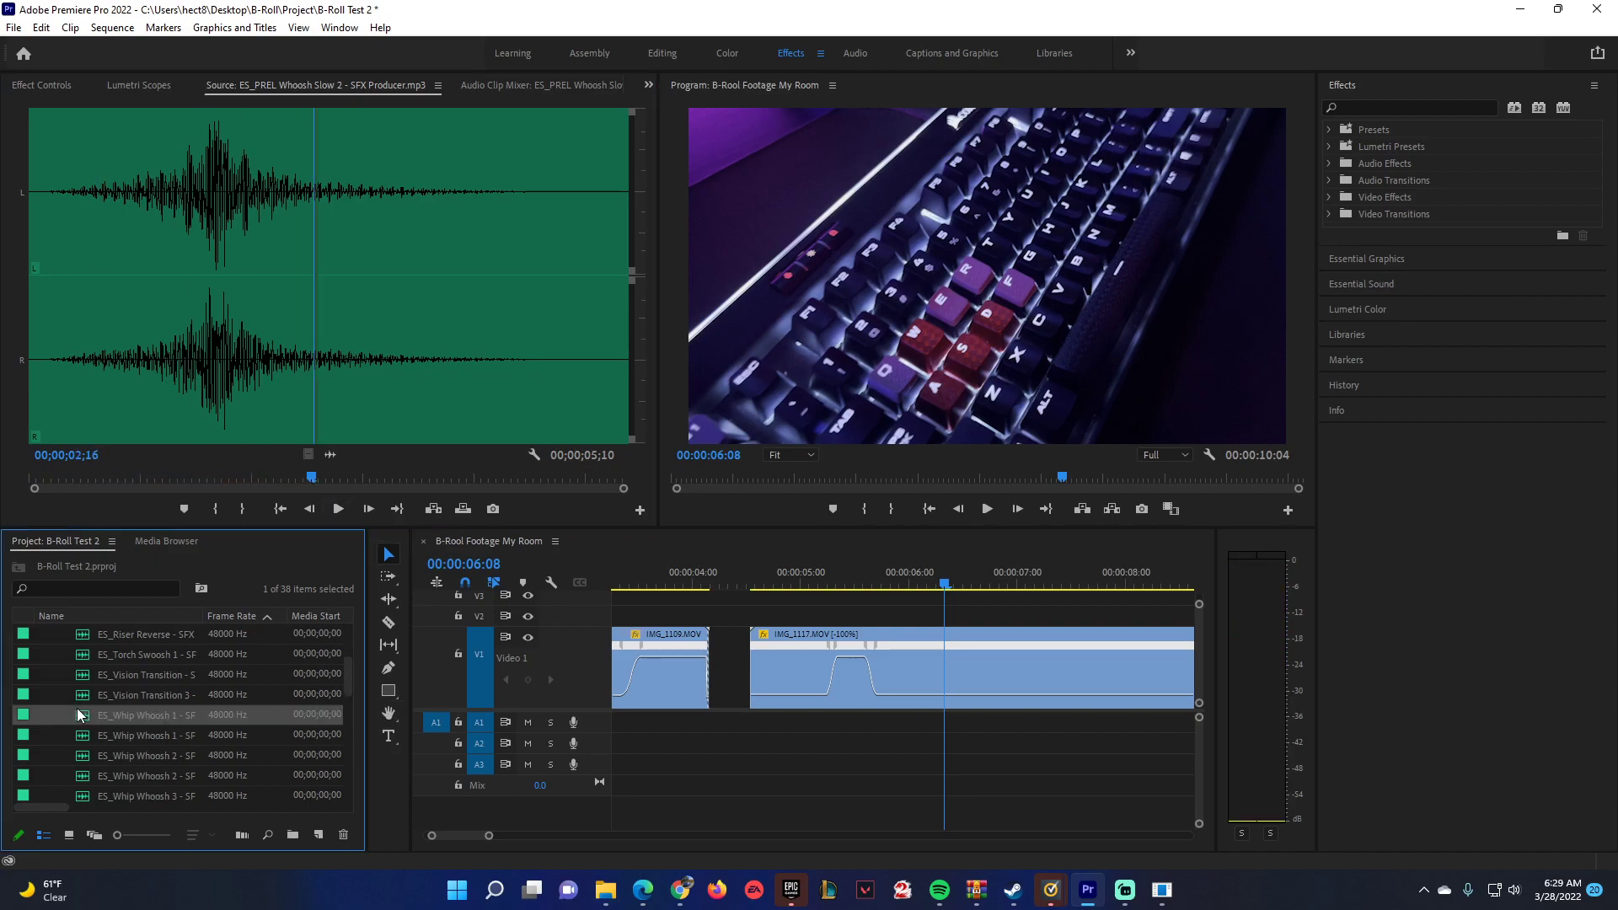
left_click(338, 510)
left_click(338, 509)
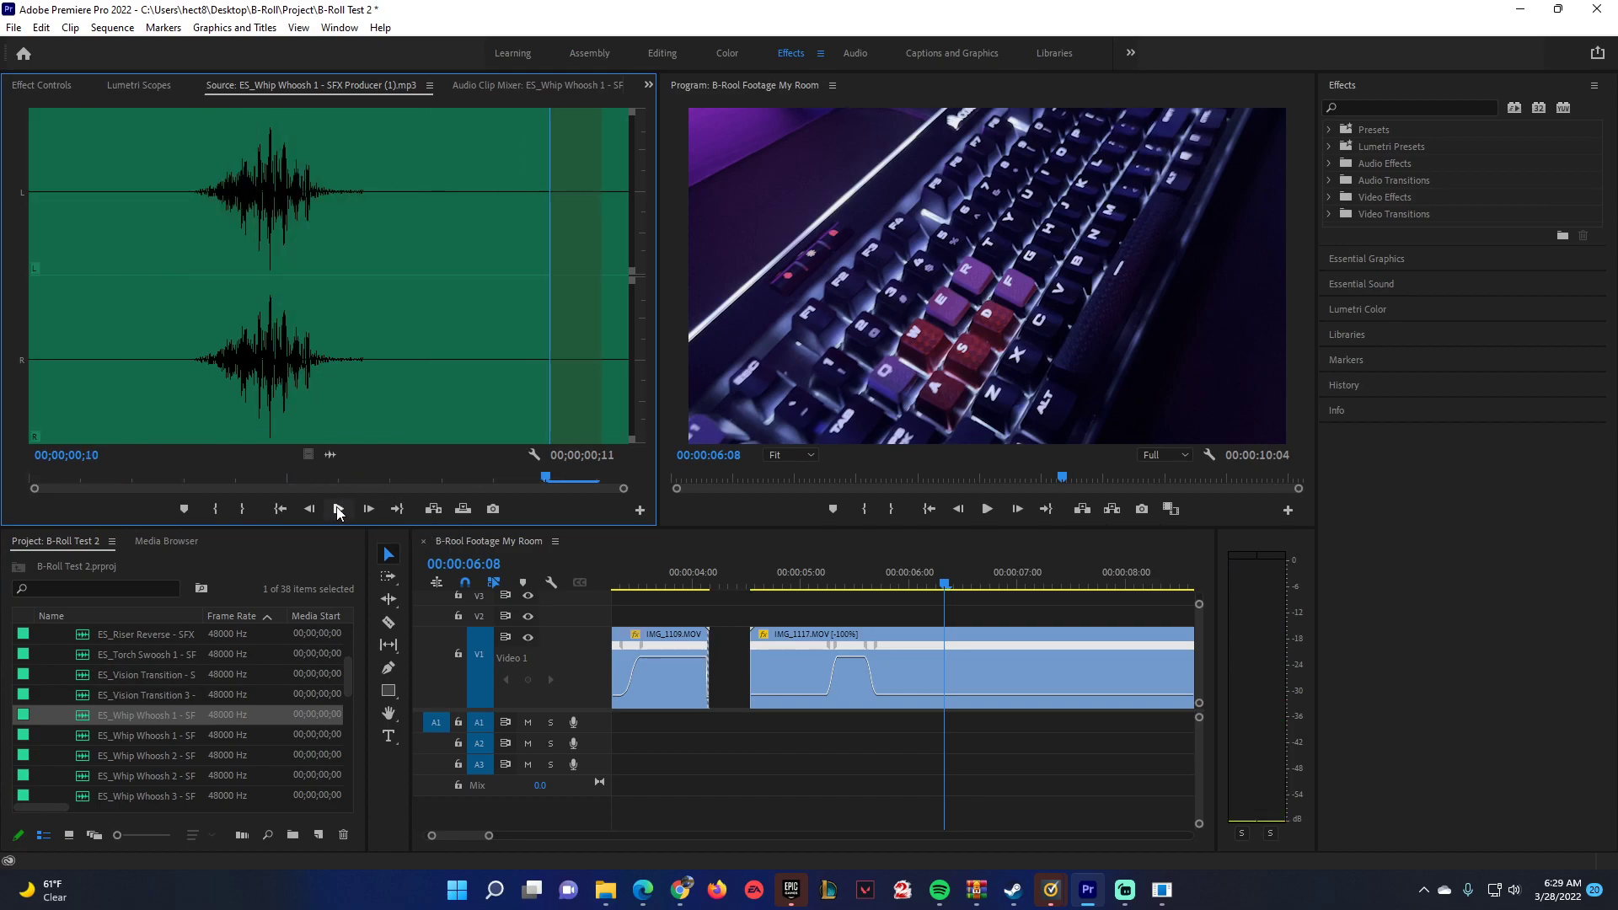
left_click_drag(330, 454, 842, 731)
Set the speed of the whoosh clip on A1 to 60%.
right_click(858, 725)
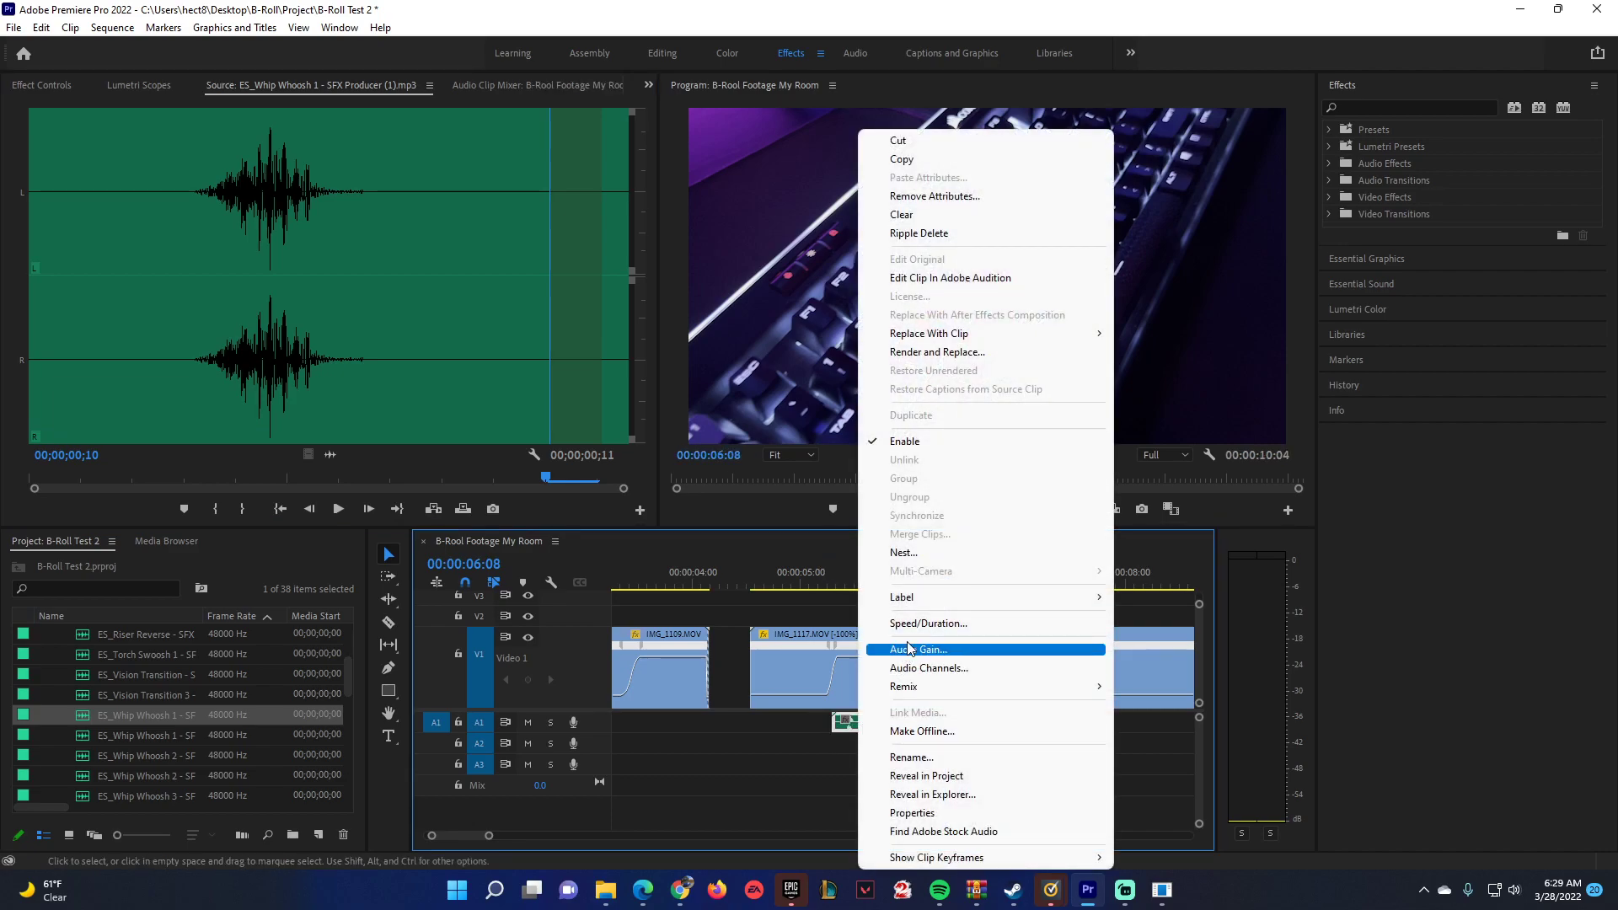
left_click(927, 624)
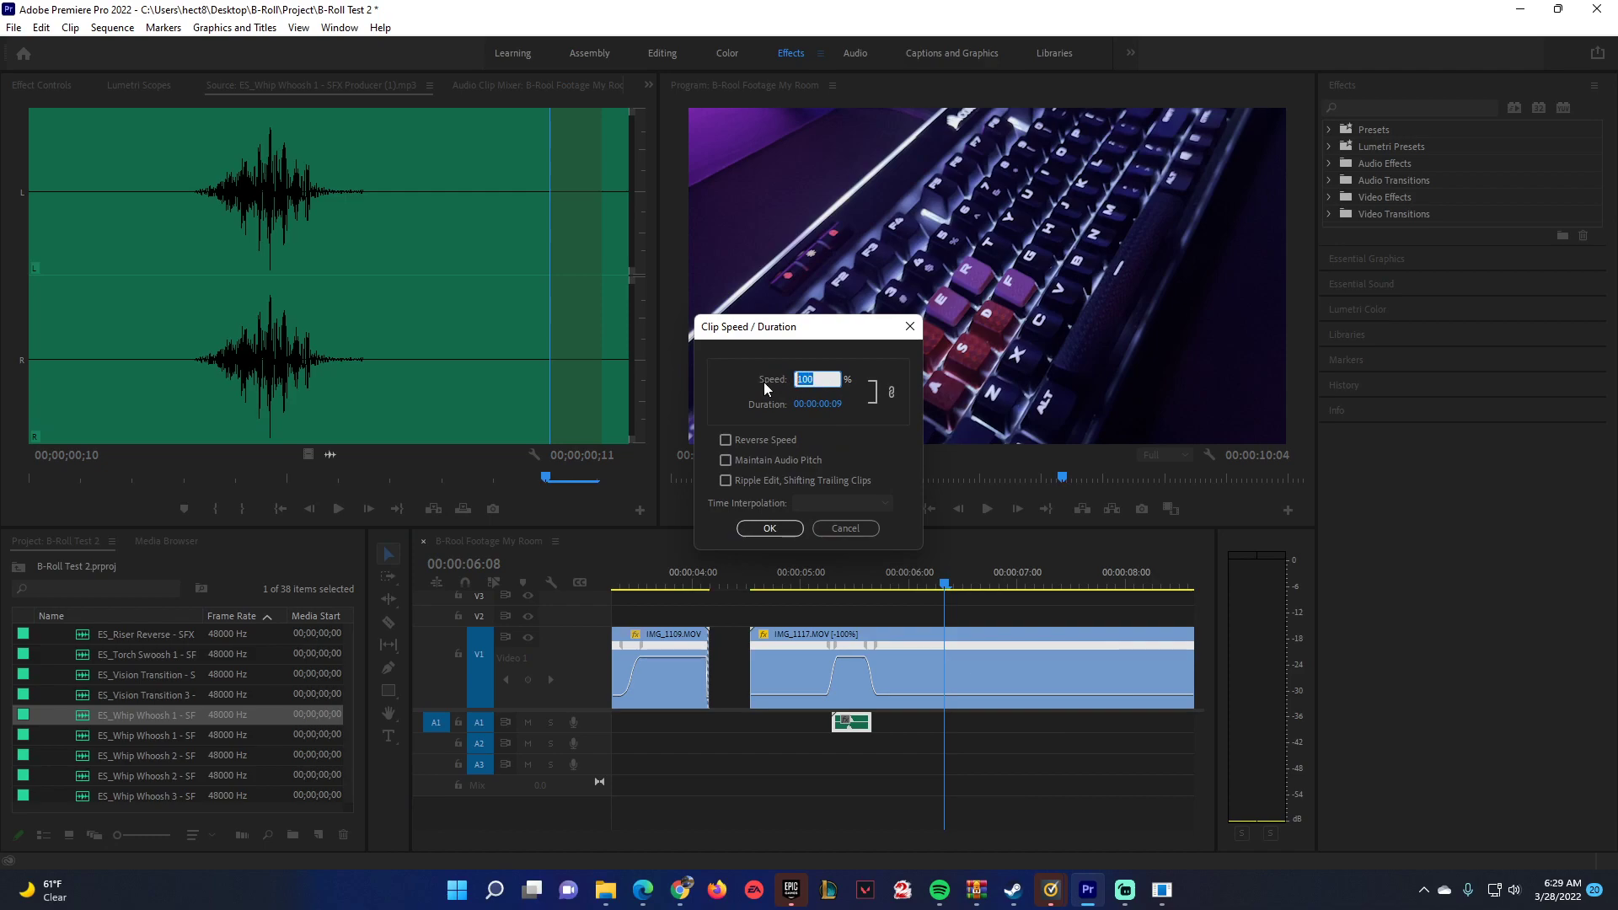
type("60")
key("Return")
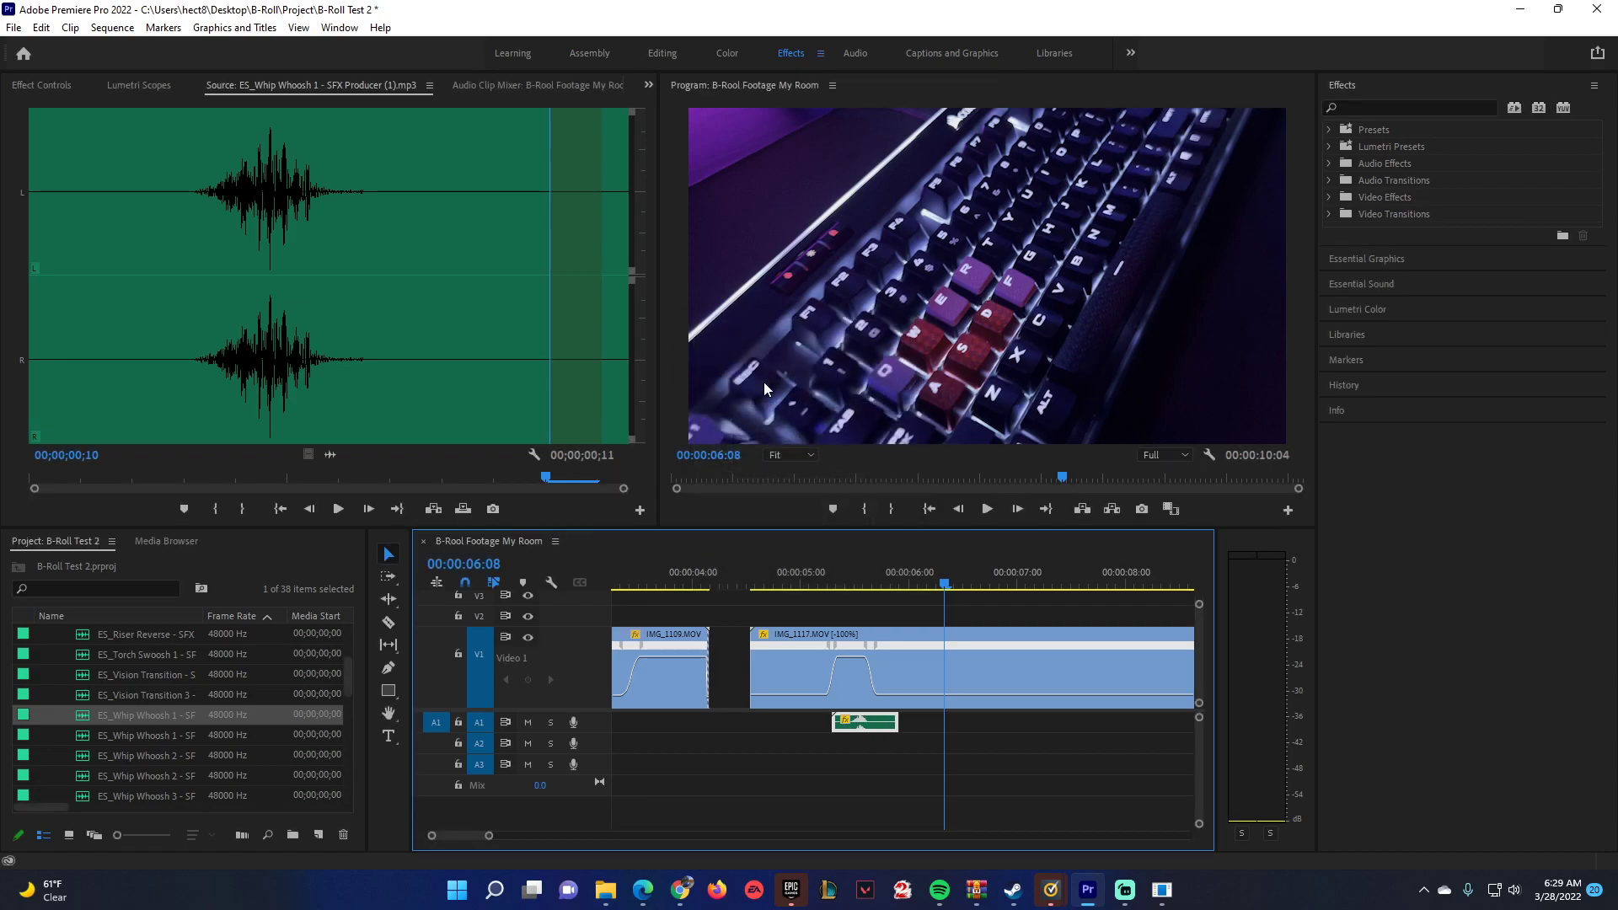
Play the speed ramp with its whoosh and shift the sound slightly earlier on A1.
left_click(812, 574)
key("space")
left_click(812, 565)
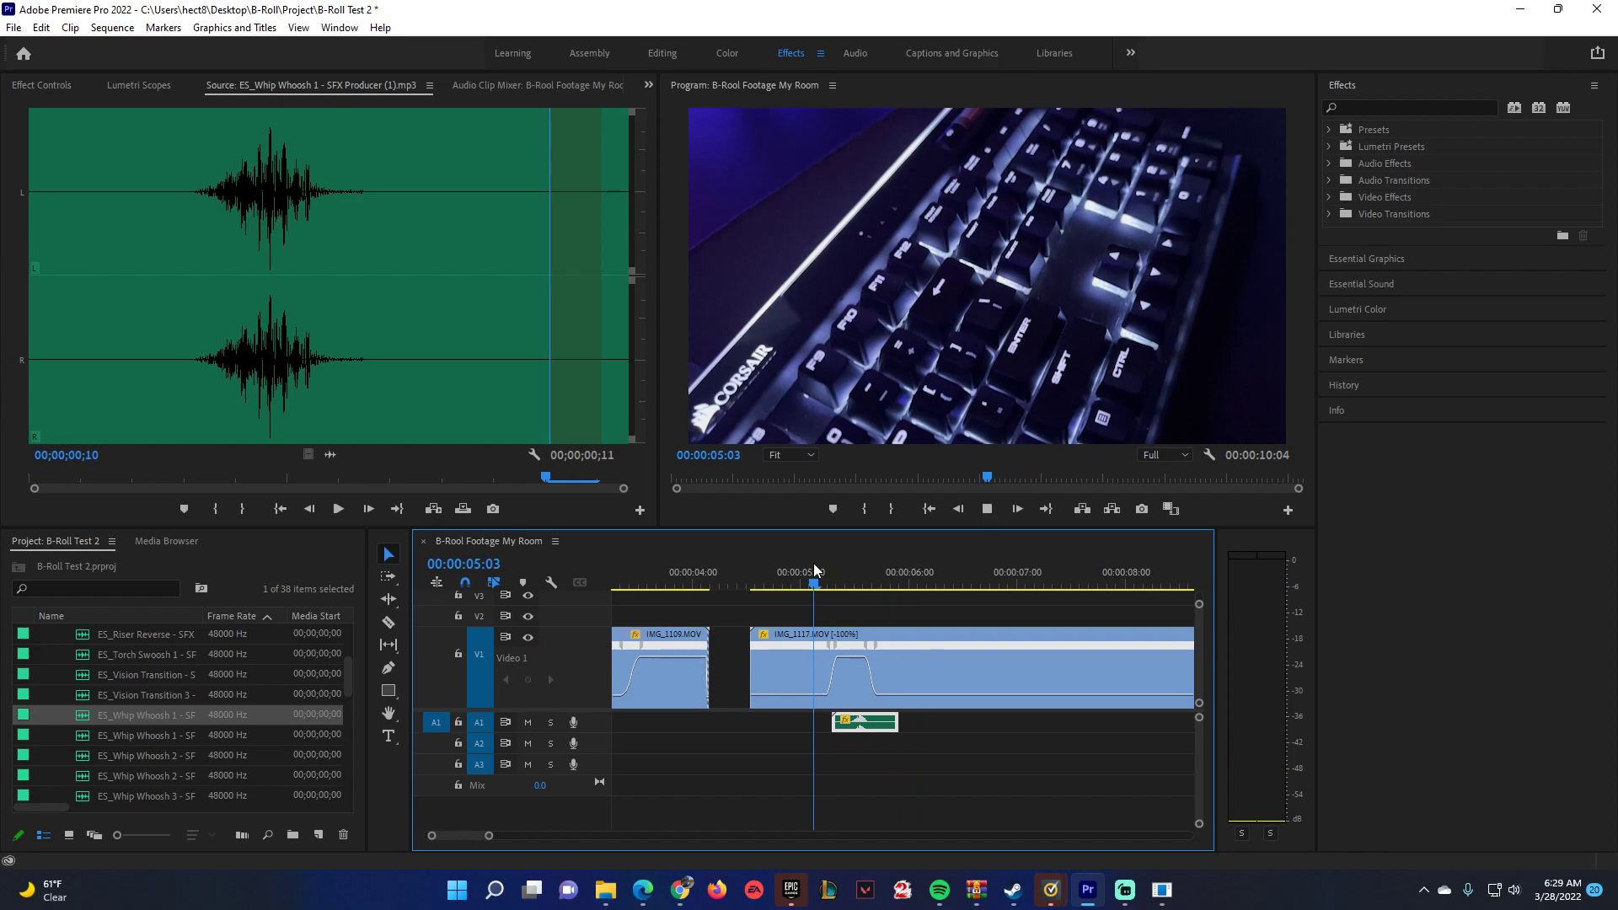
key("space")
key("space")
left_click_drag(863, 722, 852, 722)
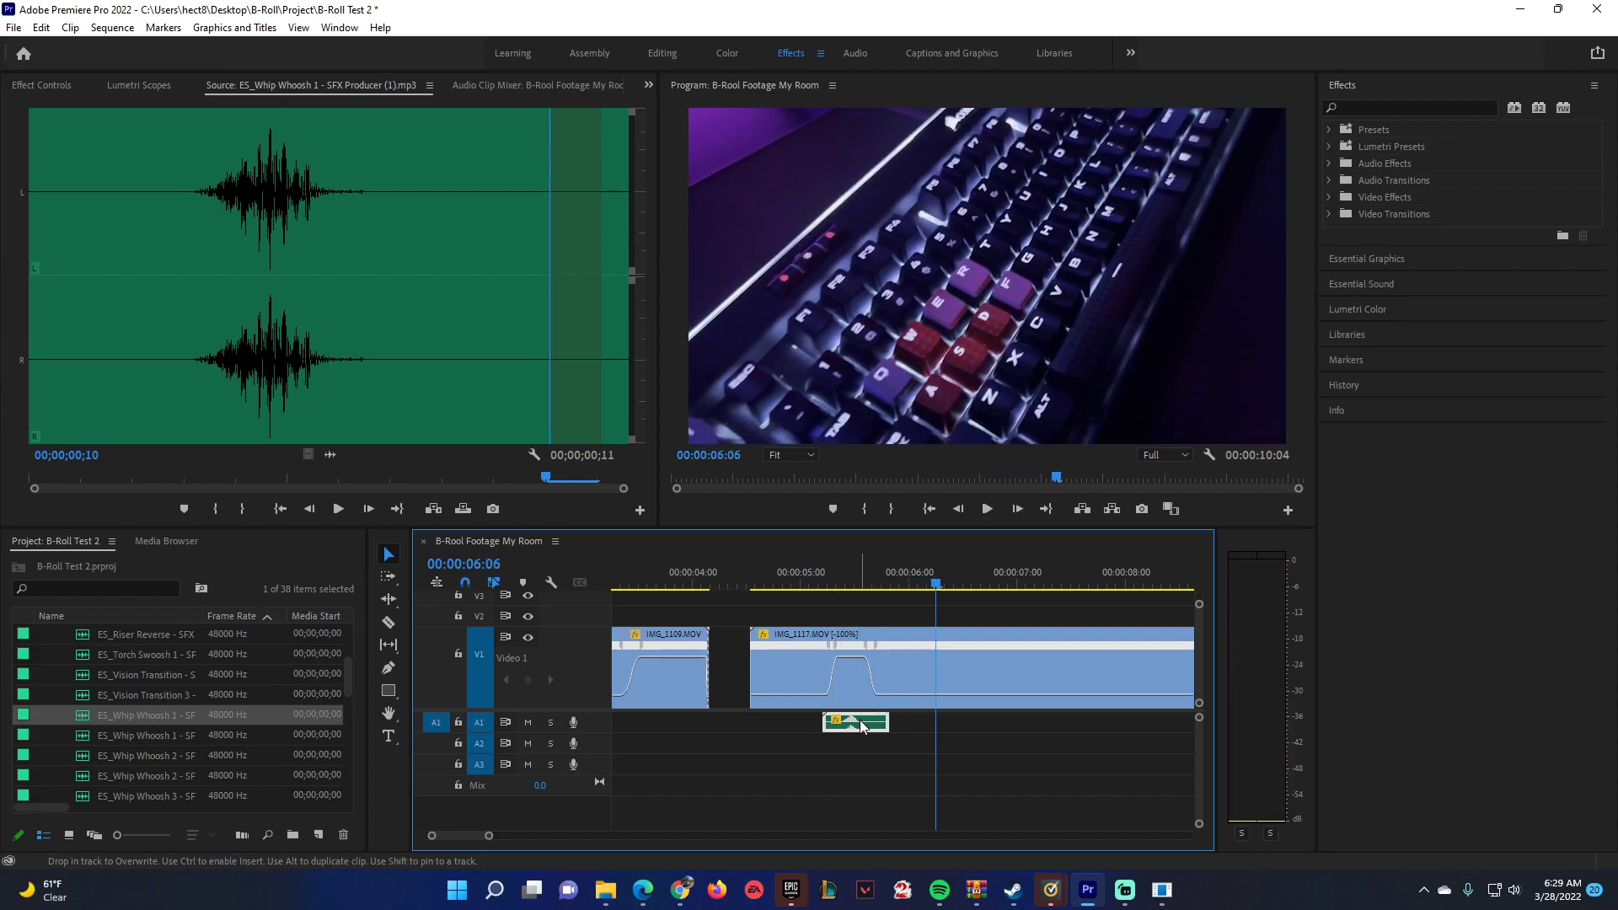
Apply the Lowpass audio effect to the whoosh clip on A1.
left_click(1374, 106)
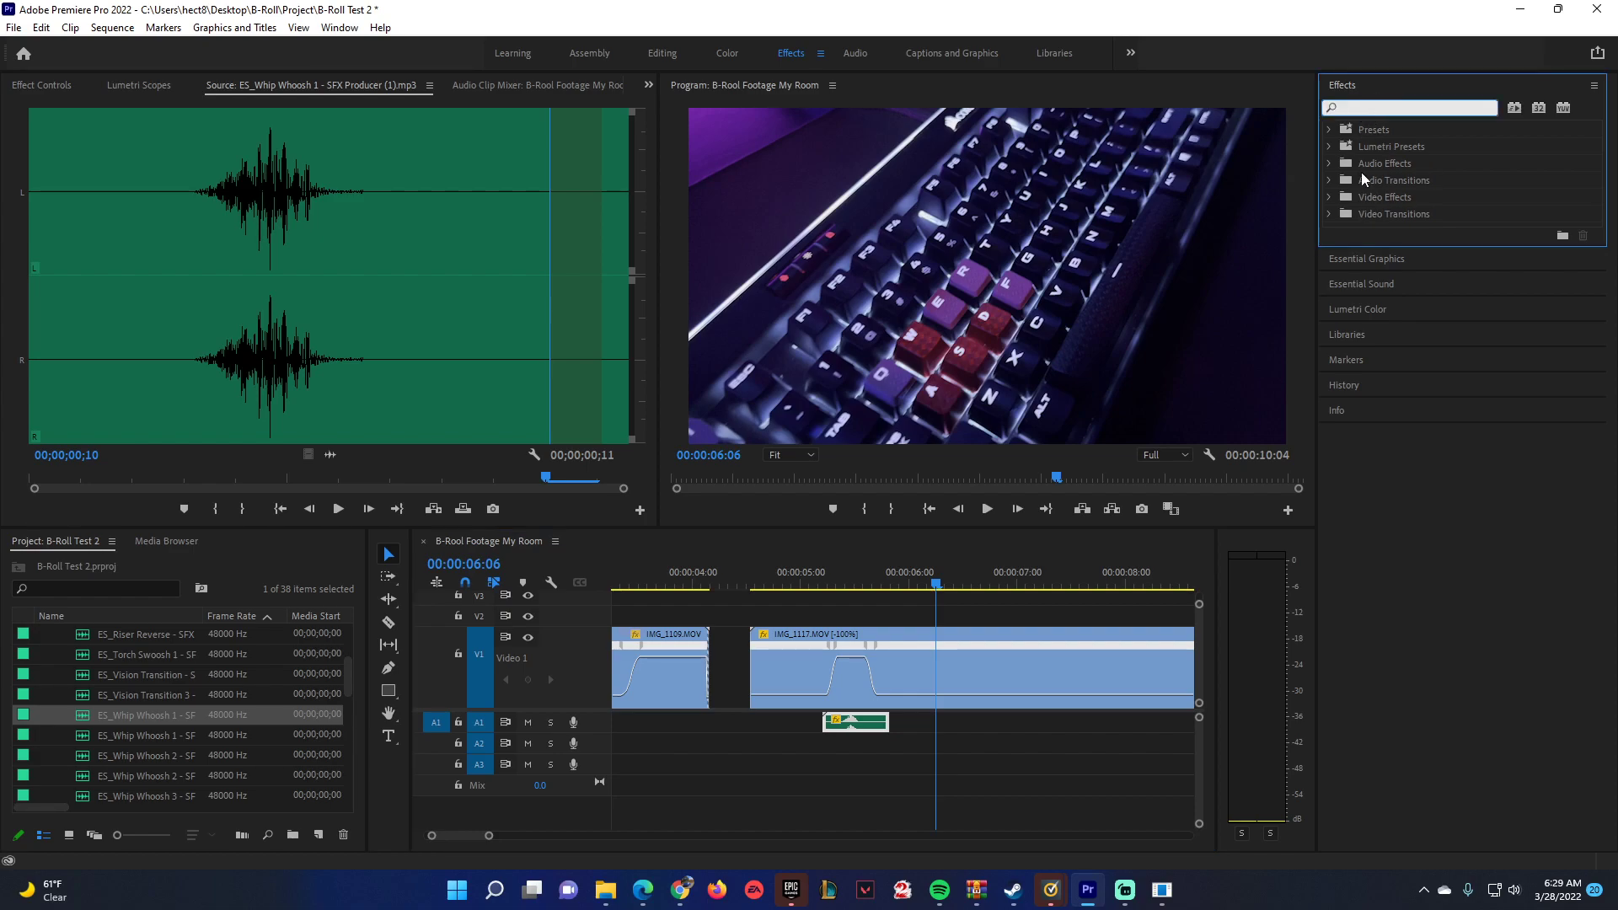
left_click(1330, 164)
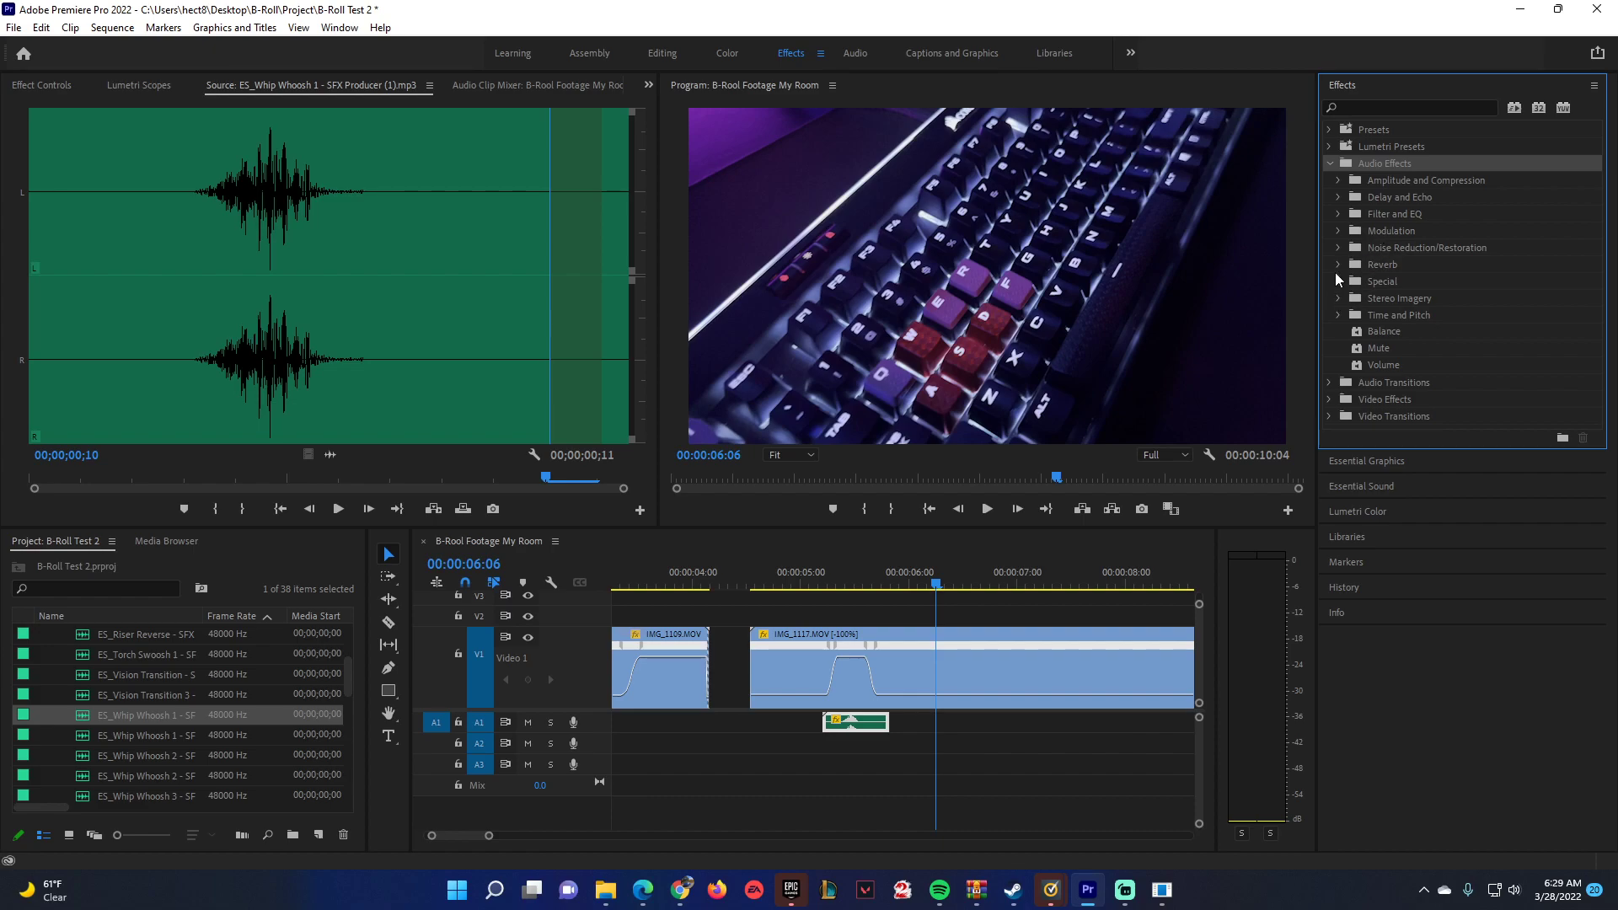
left_click(1339, 215)
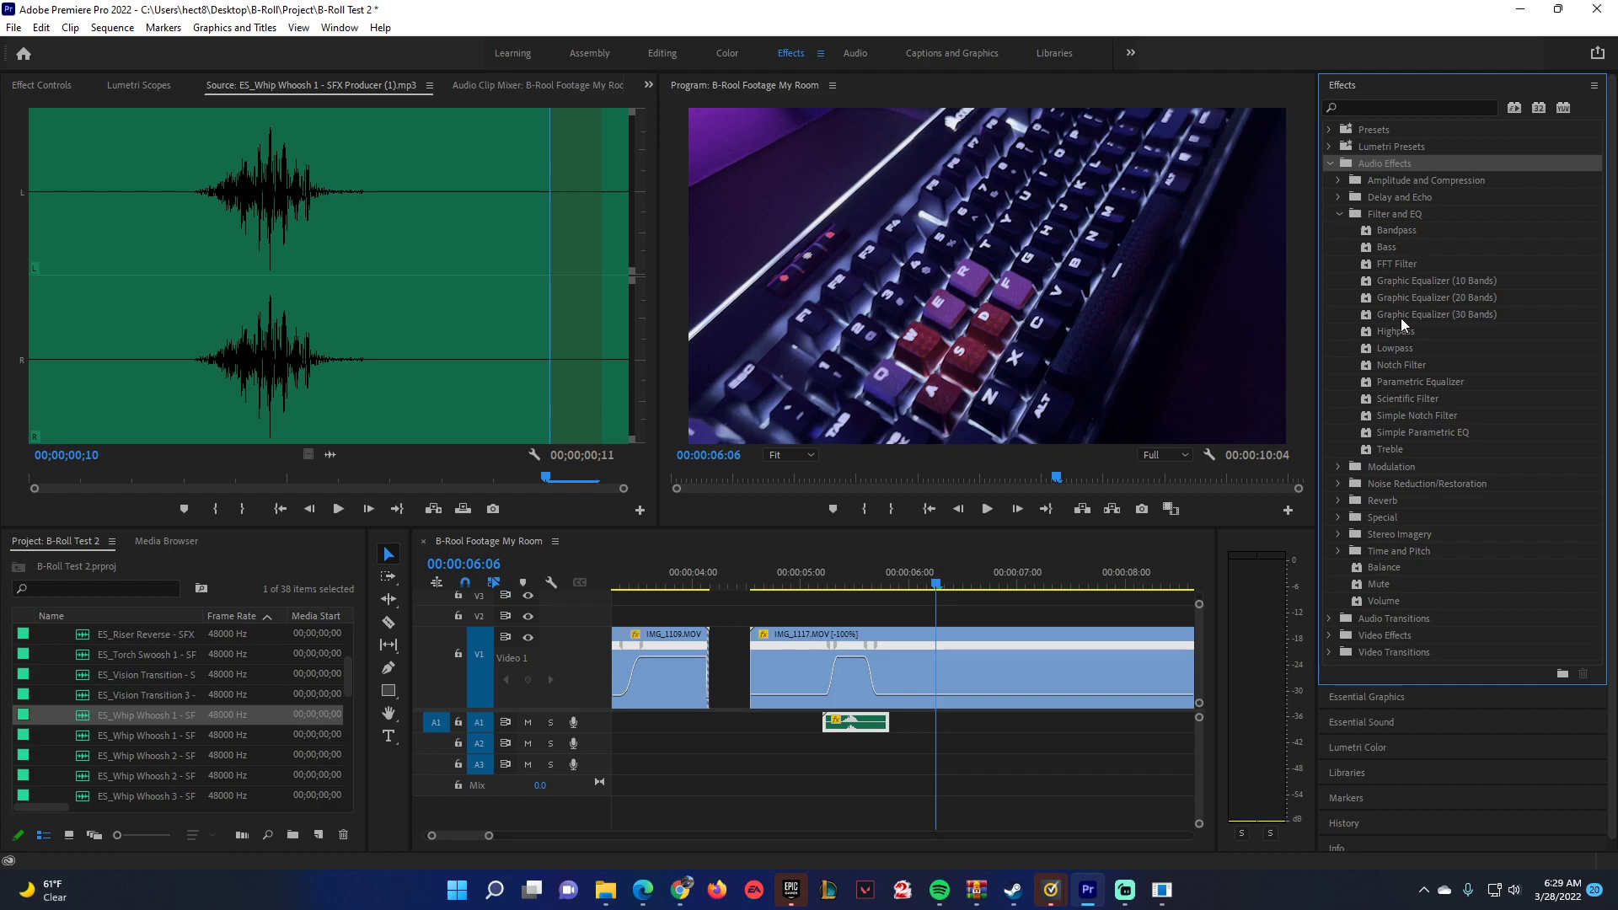
left_click(1397, 348)
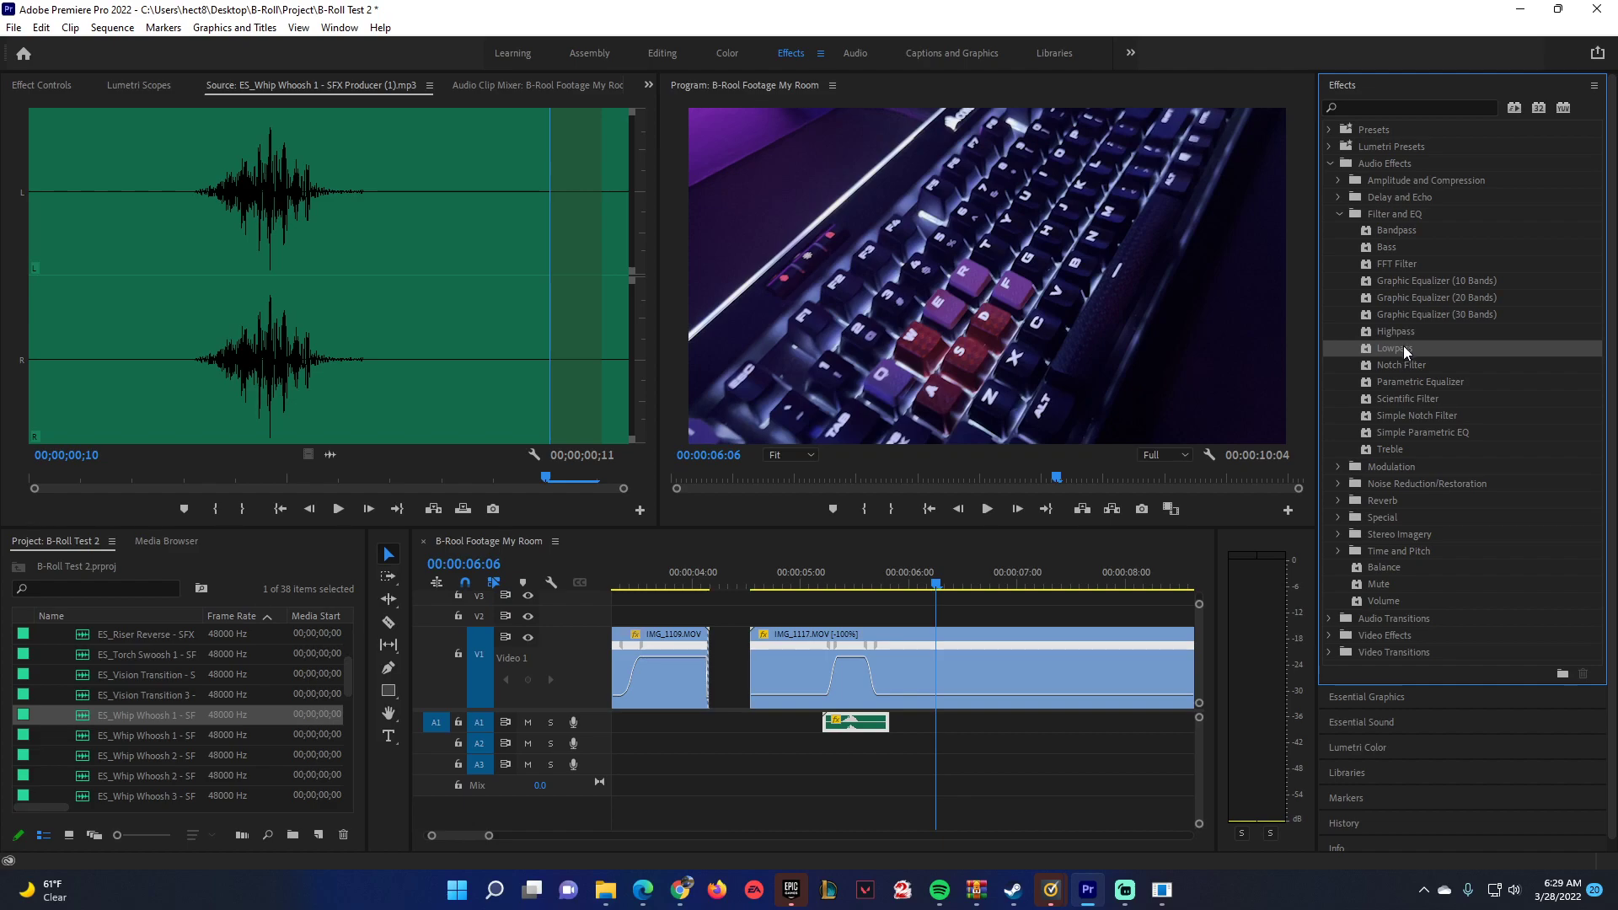
left_click_drag(1403, 348, 910, 634)
left_click_drag(857, 725, 856, 725)
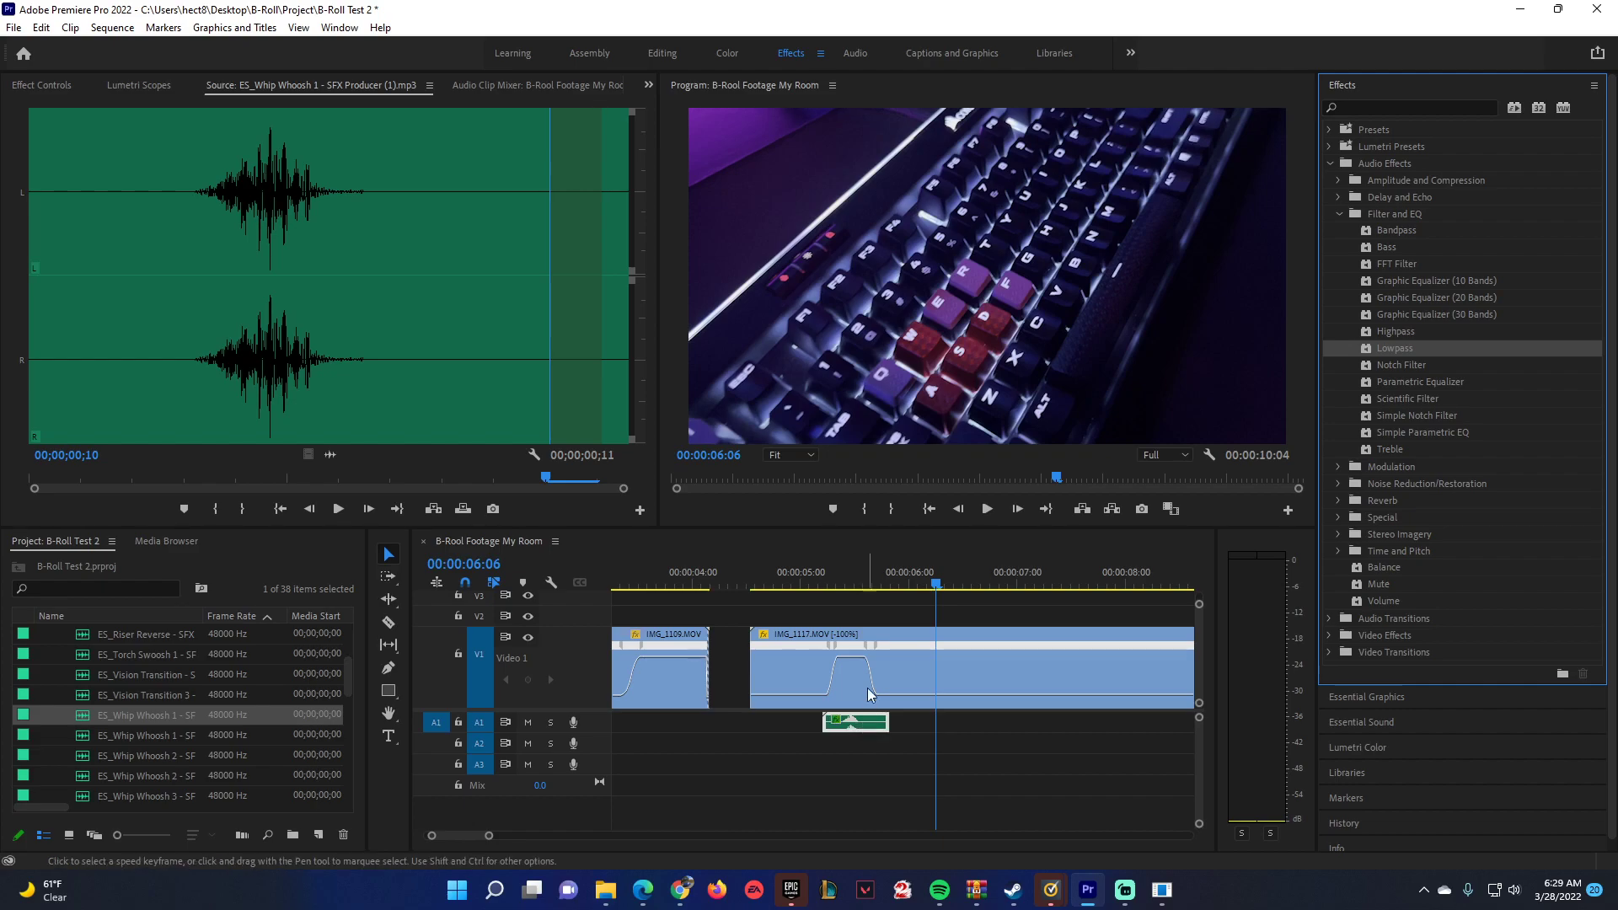
Play IMG_1117.MOV's speed ramp several times to listen to the filtered whoosh.
left_click(817, 575)
key("space")
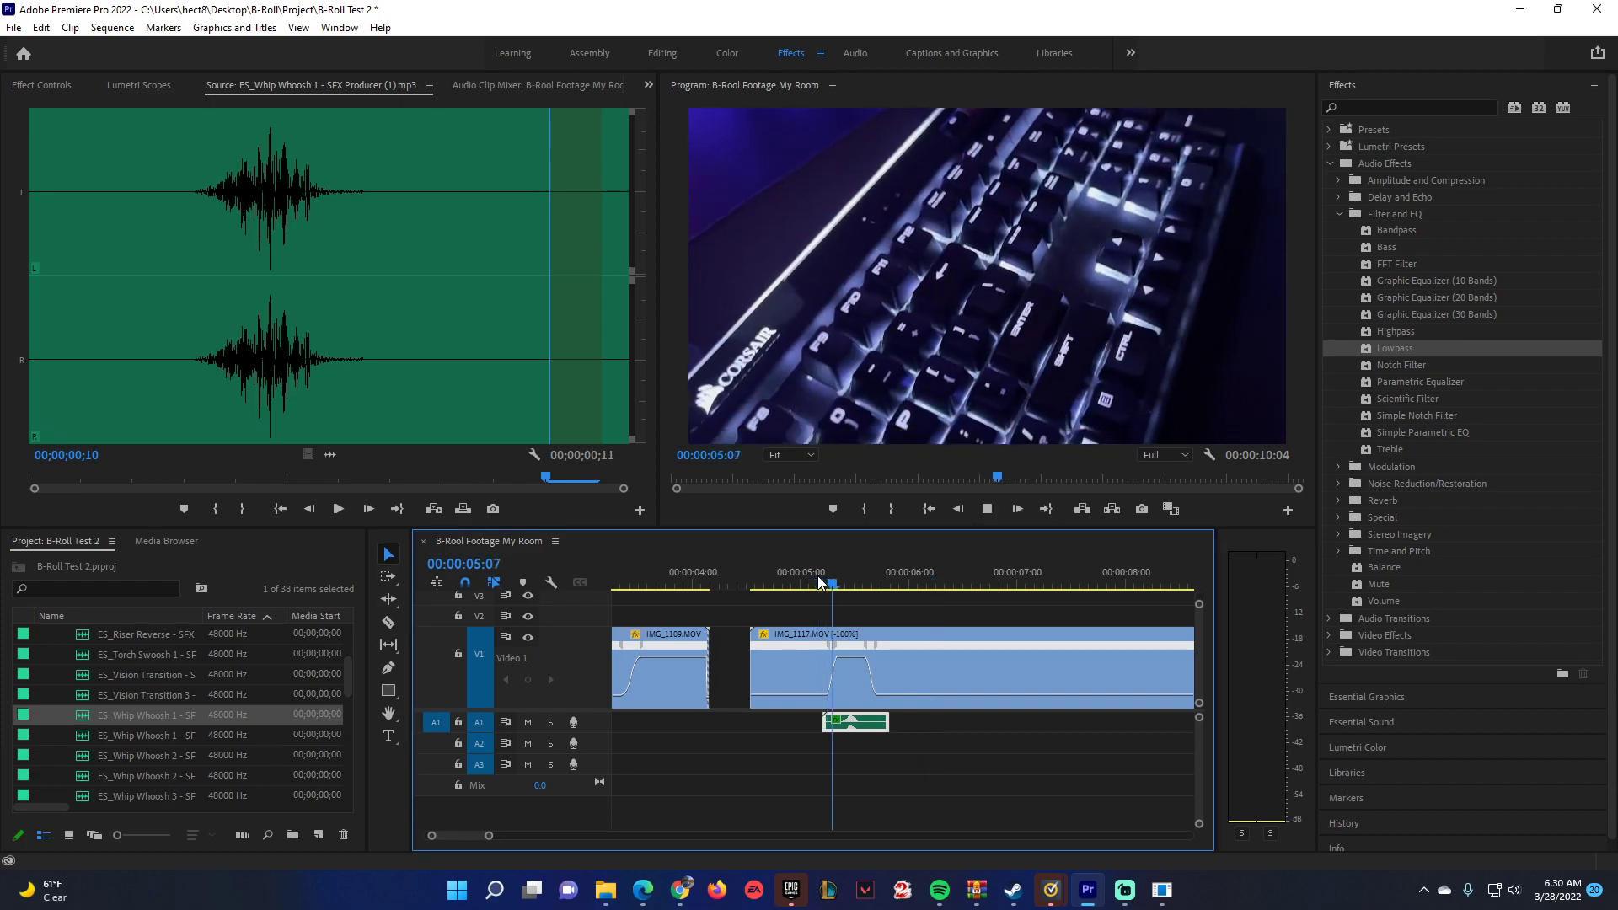
key("space")
left_click(817, 575)
key("space")
key("space")
left_click(822, 573)
key("space")
Make the A1 track taller, lower the whoosh clip's volume slightly and replay the speed ramp.
left_click_drag(597, 731, 597, 764)
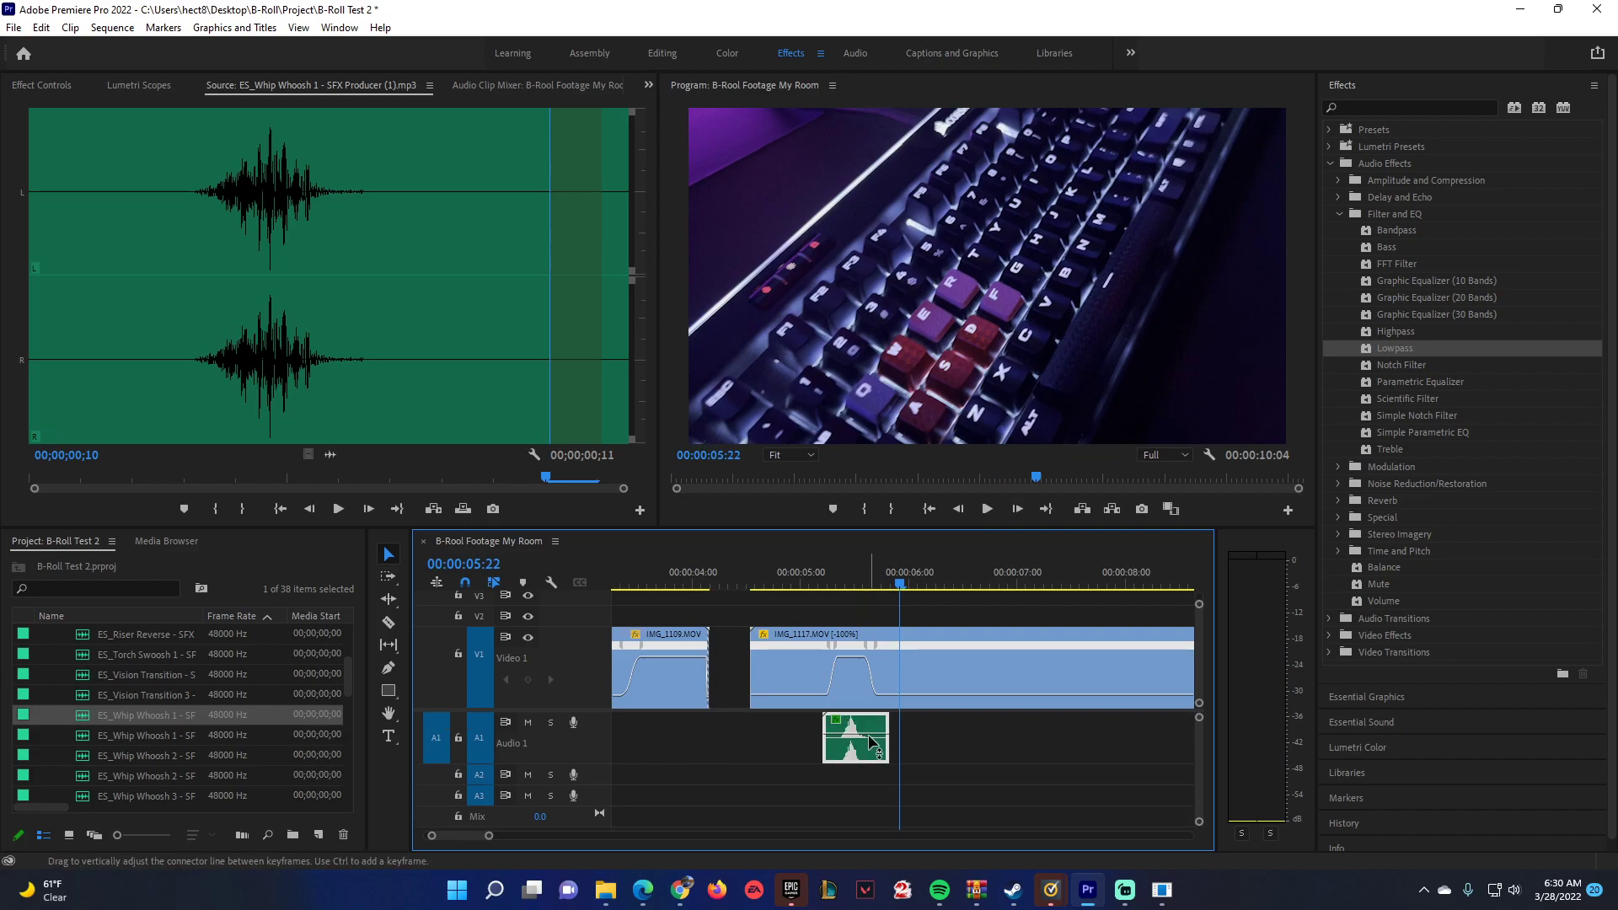
left_click_drag(876, 742, 876, 747)
key("space")
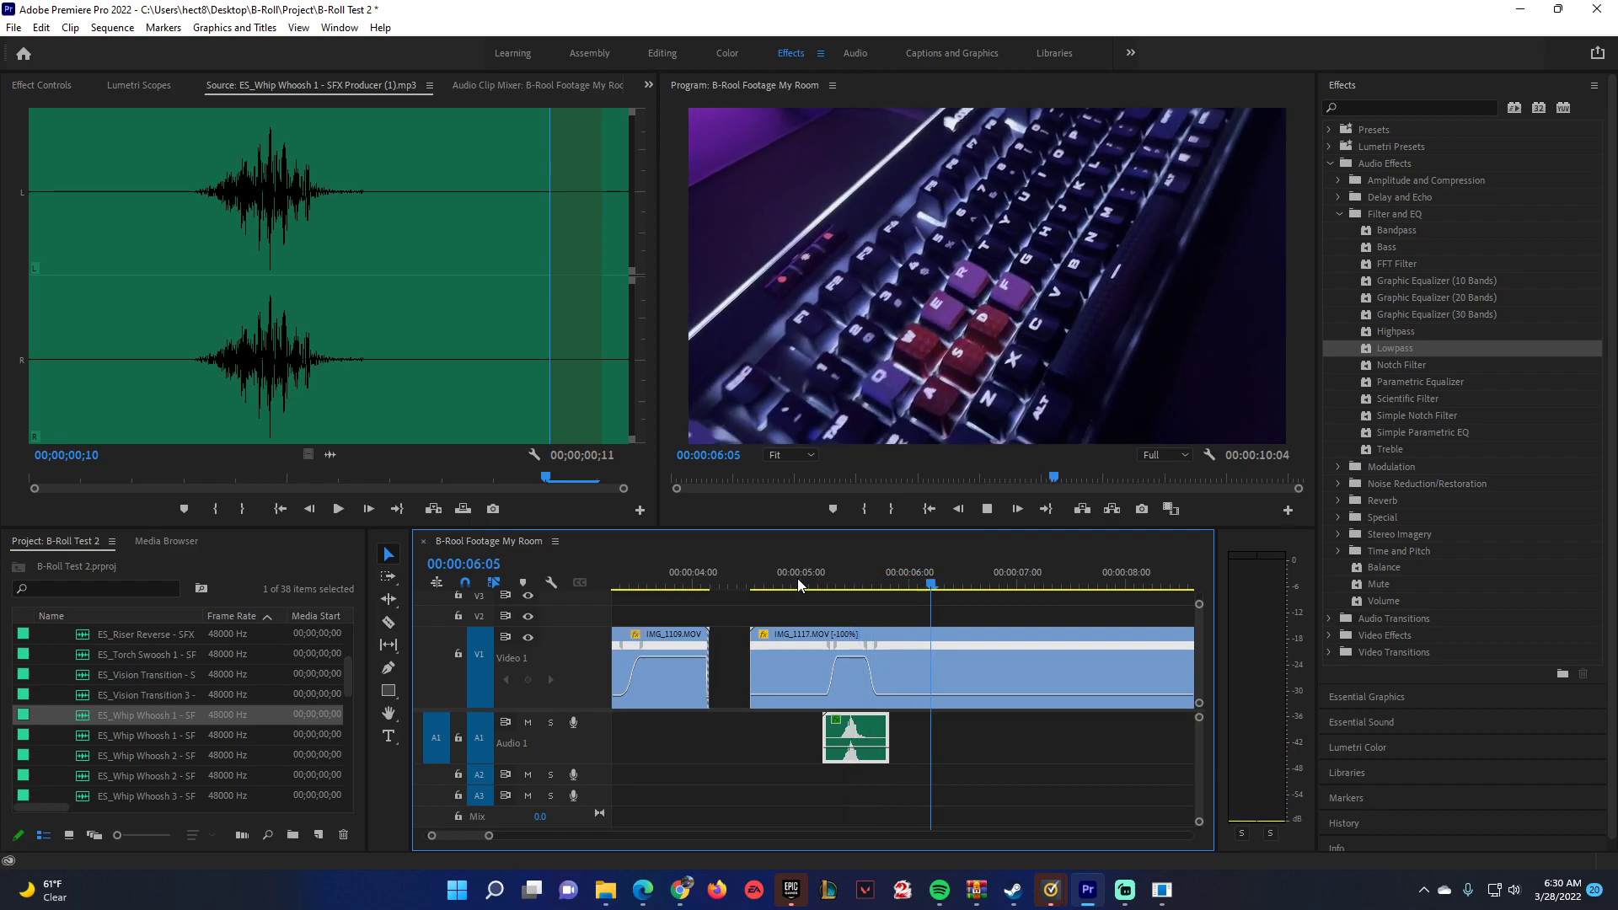
left_click(798, 580)
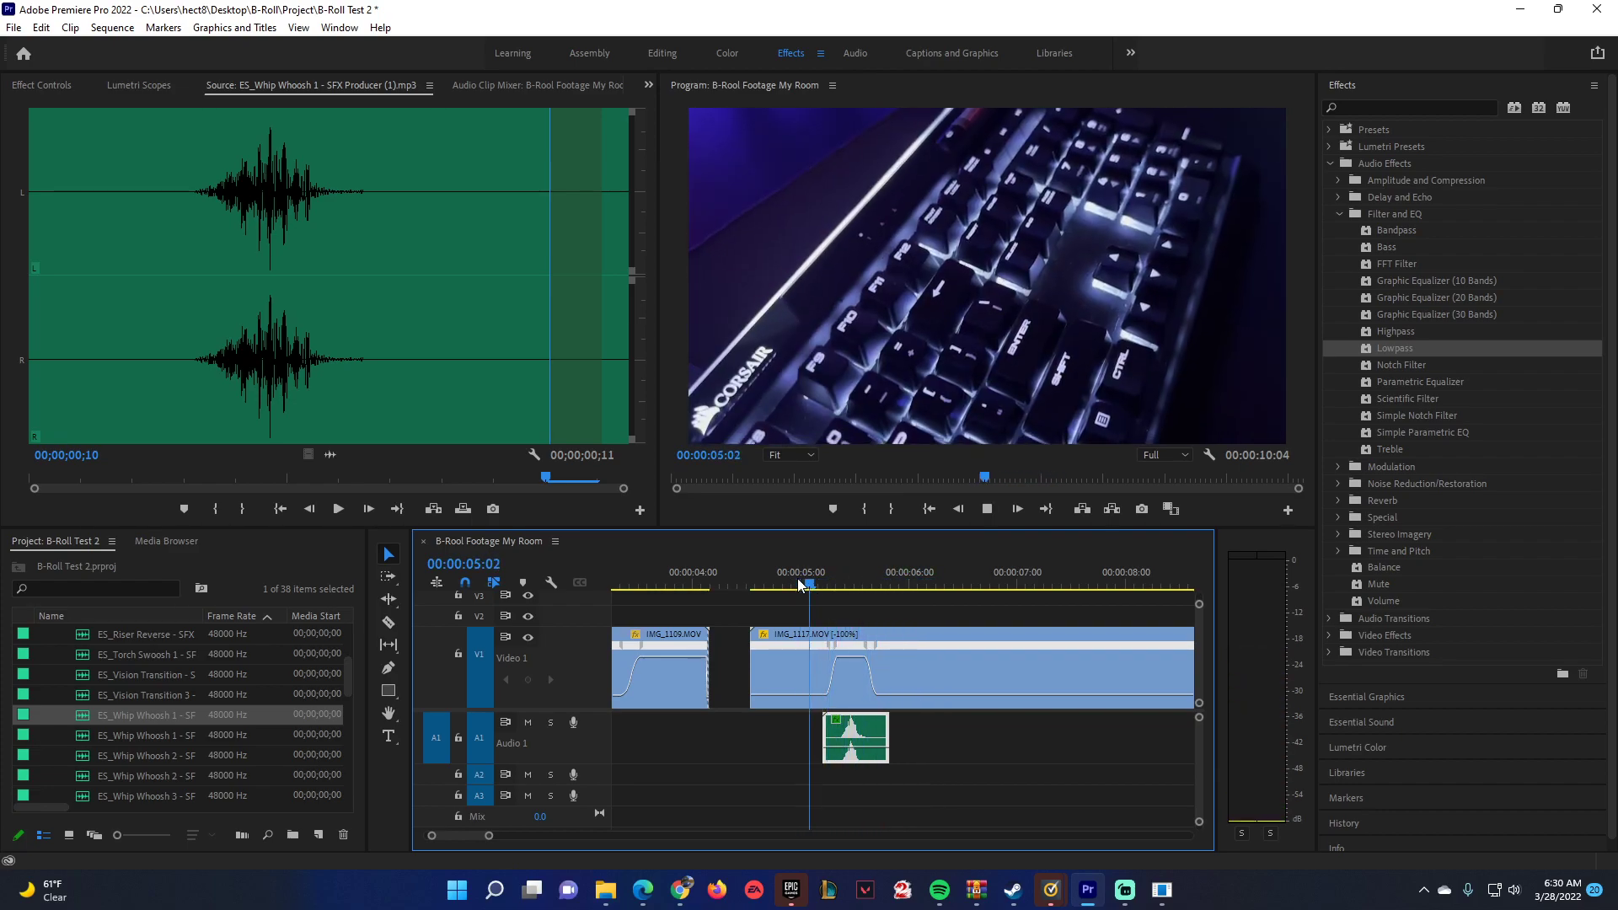
left_click(798, 578)
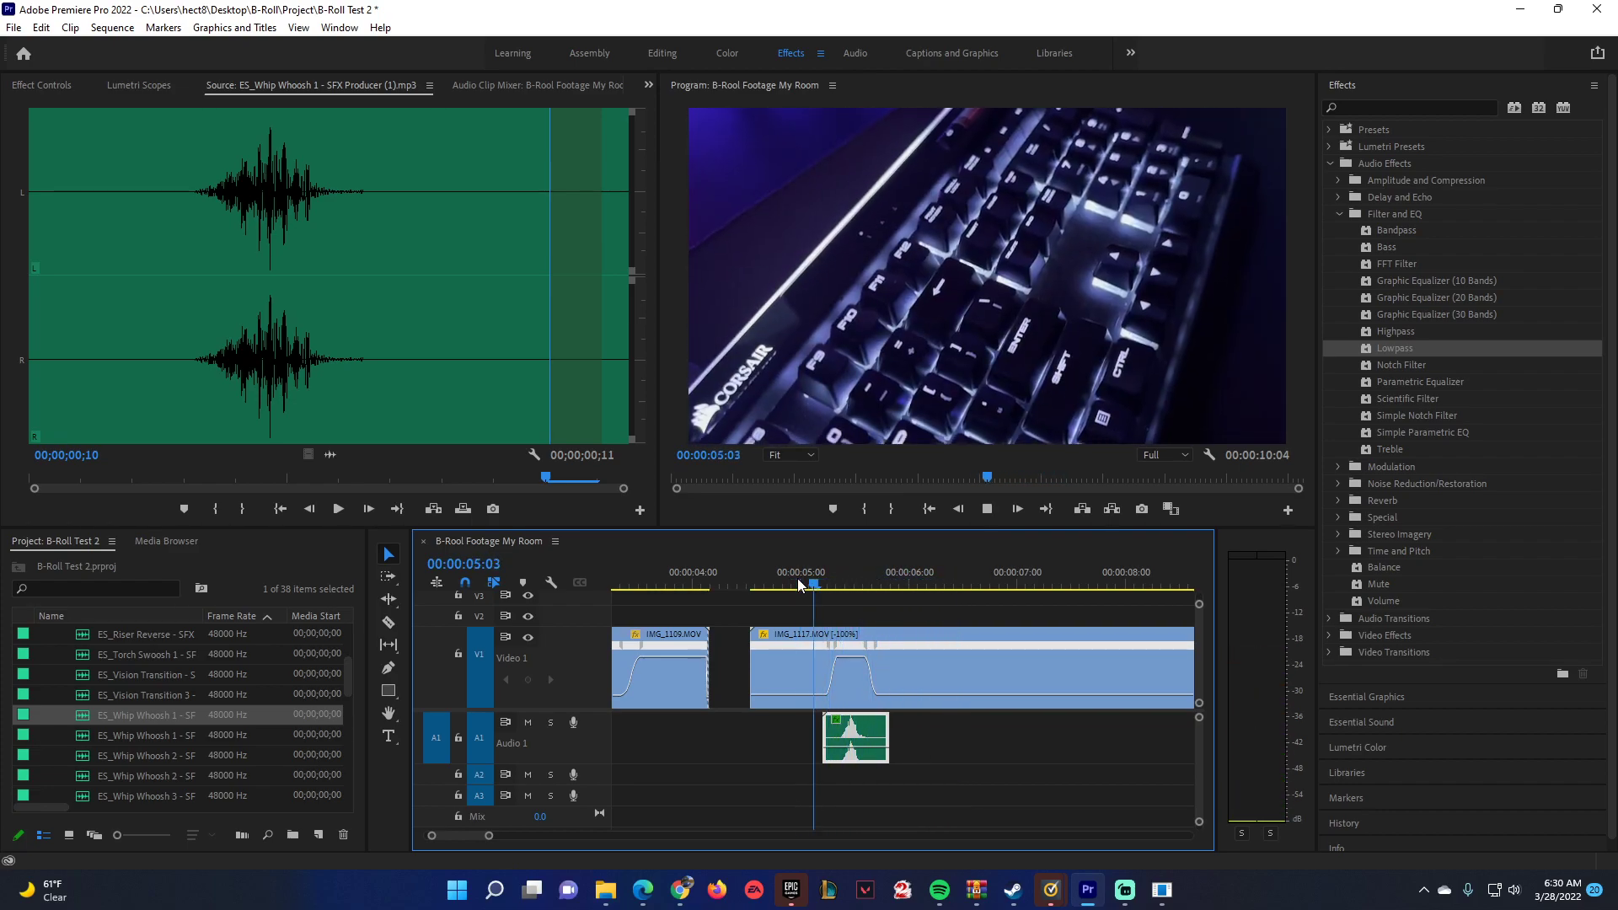
left_click(797, 578)
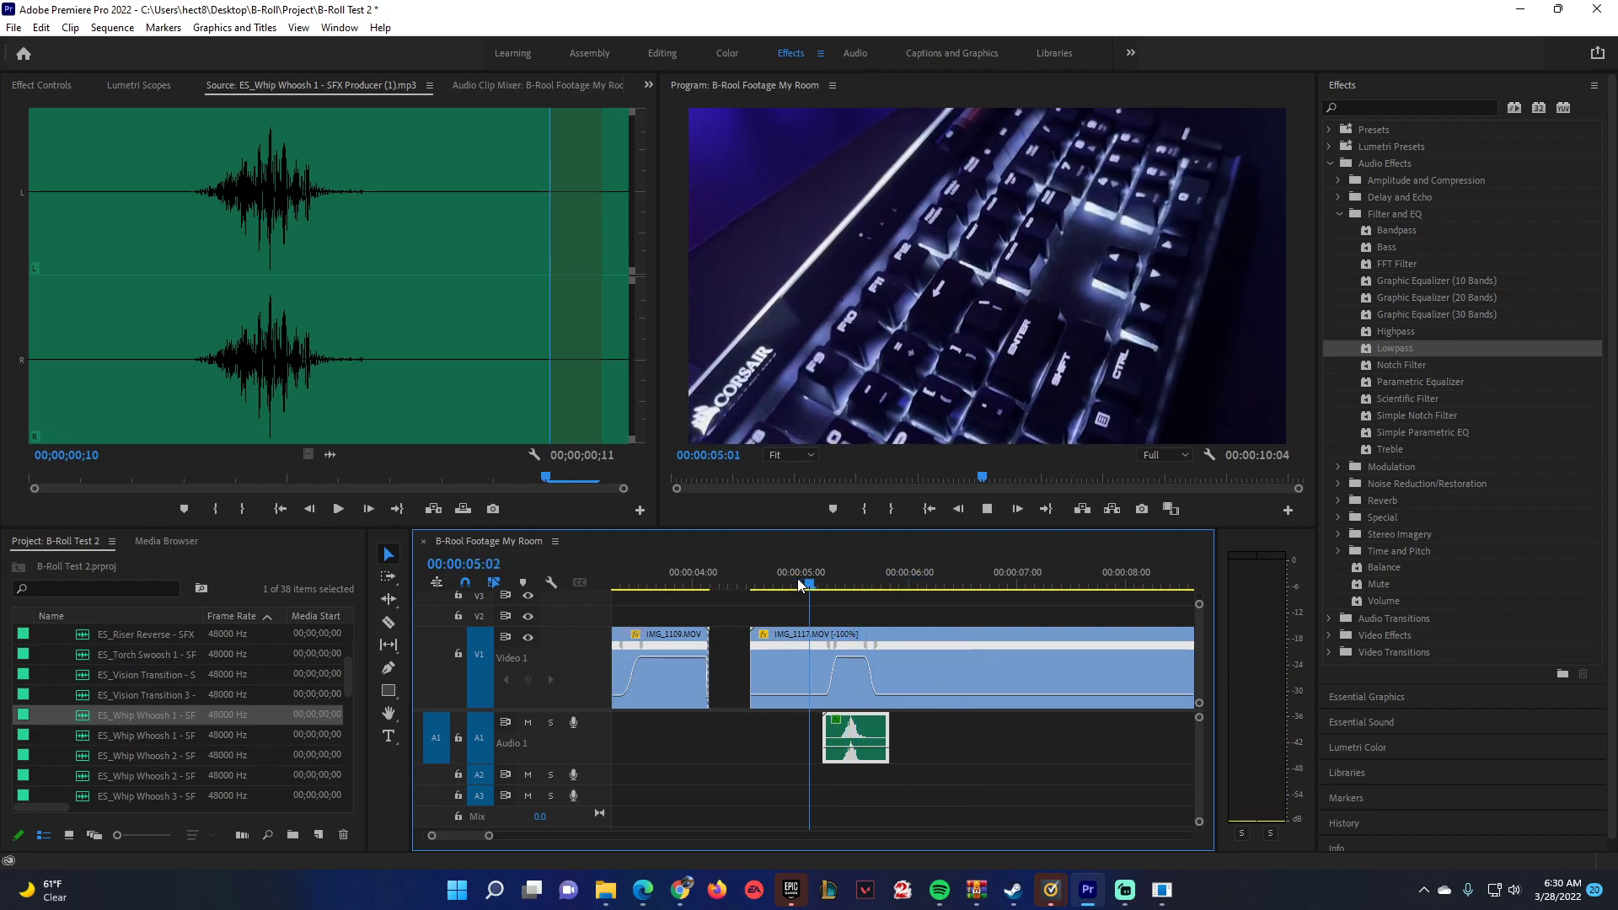
Set the A1 whoosh clip's speed to 40% and shift it slightly earlier to line up with the speed ramp, checking by playback.
right_click(863, 724)
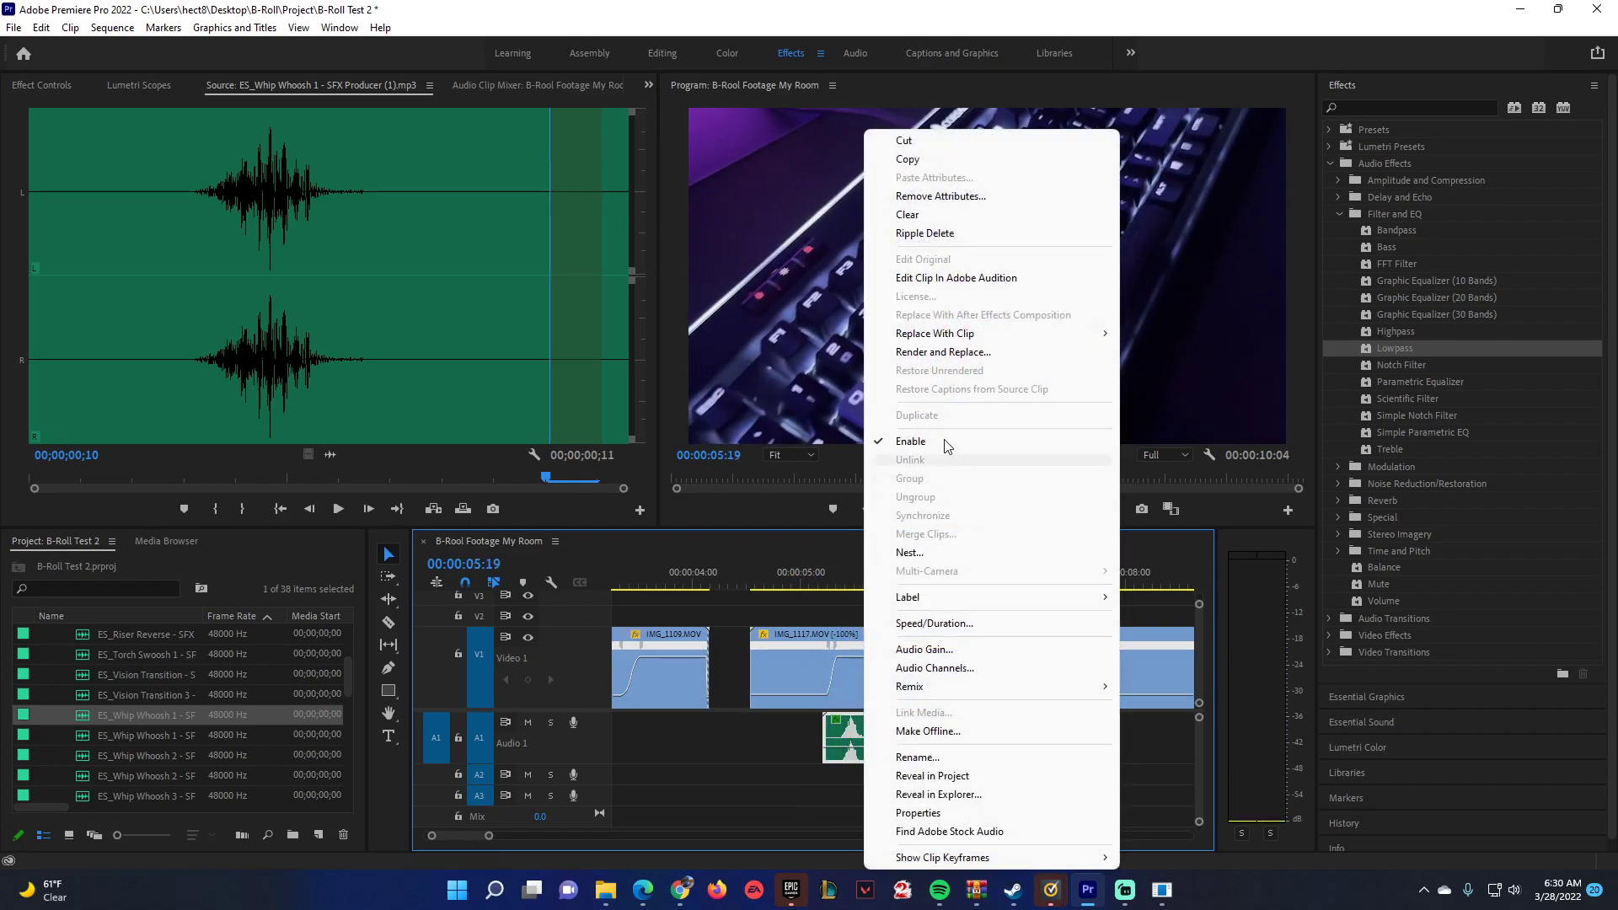
left_click(929, 623)
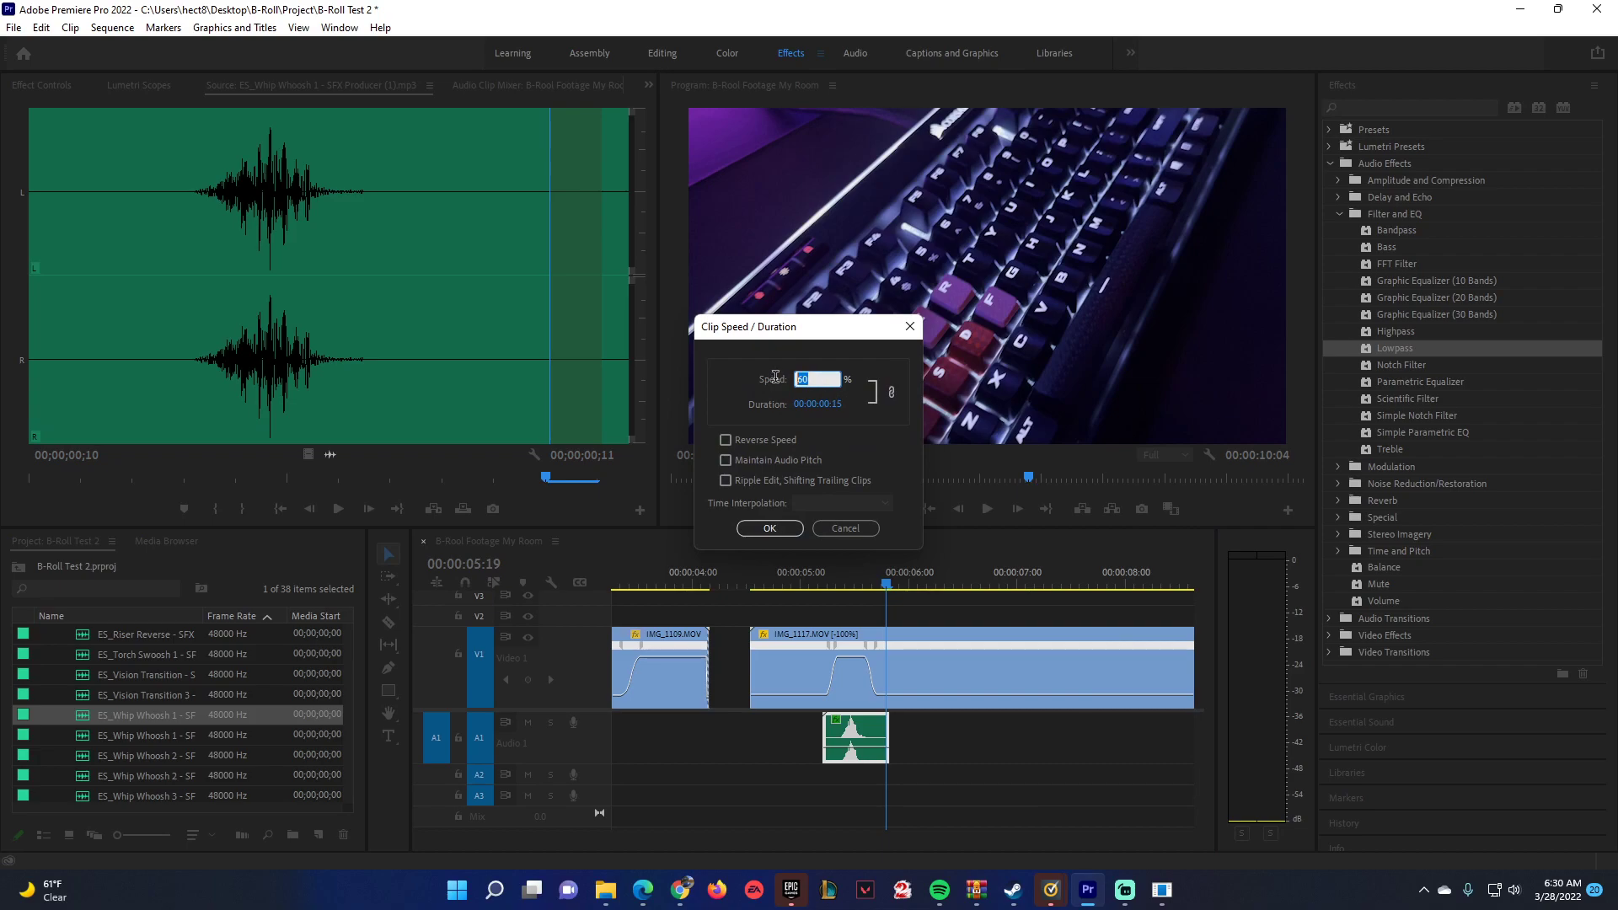
type("40")
key("Return")
left_click_drag(902, 735, 888, 735)
left_click(805, 577)
key("space")
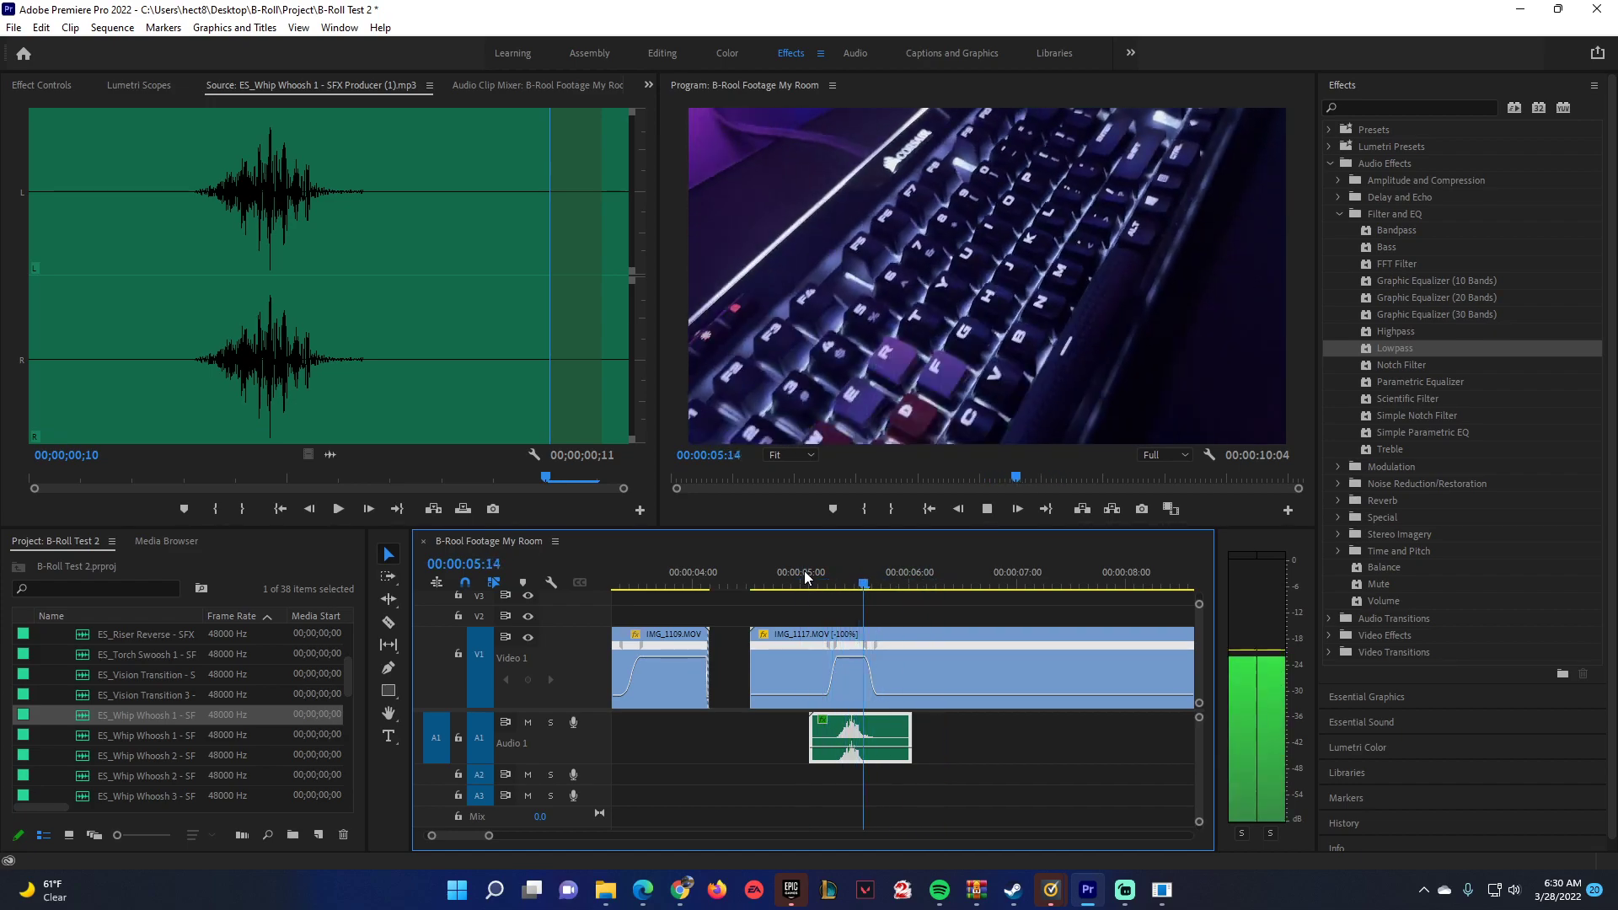
left_click(772, 569)
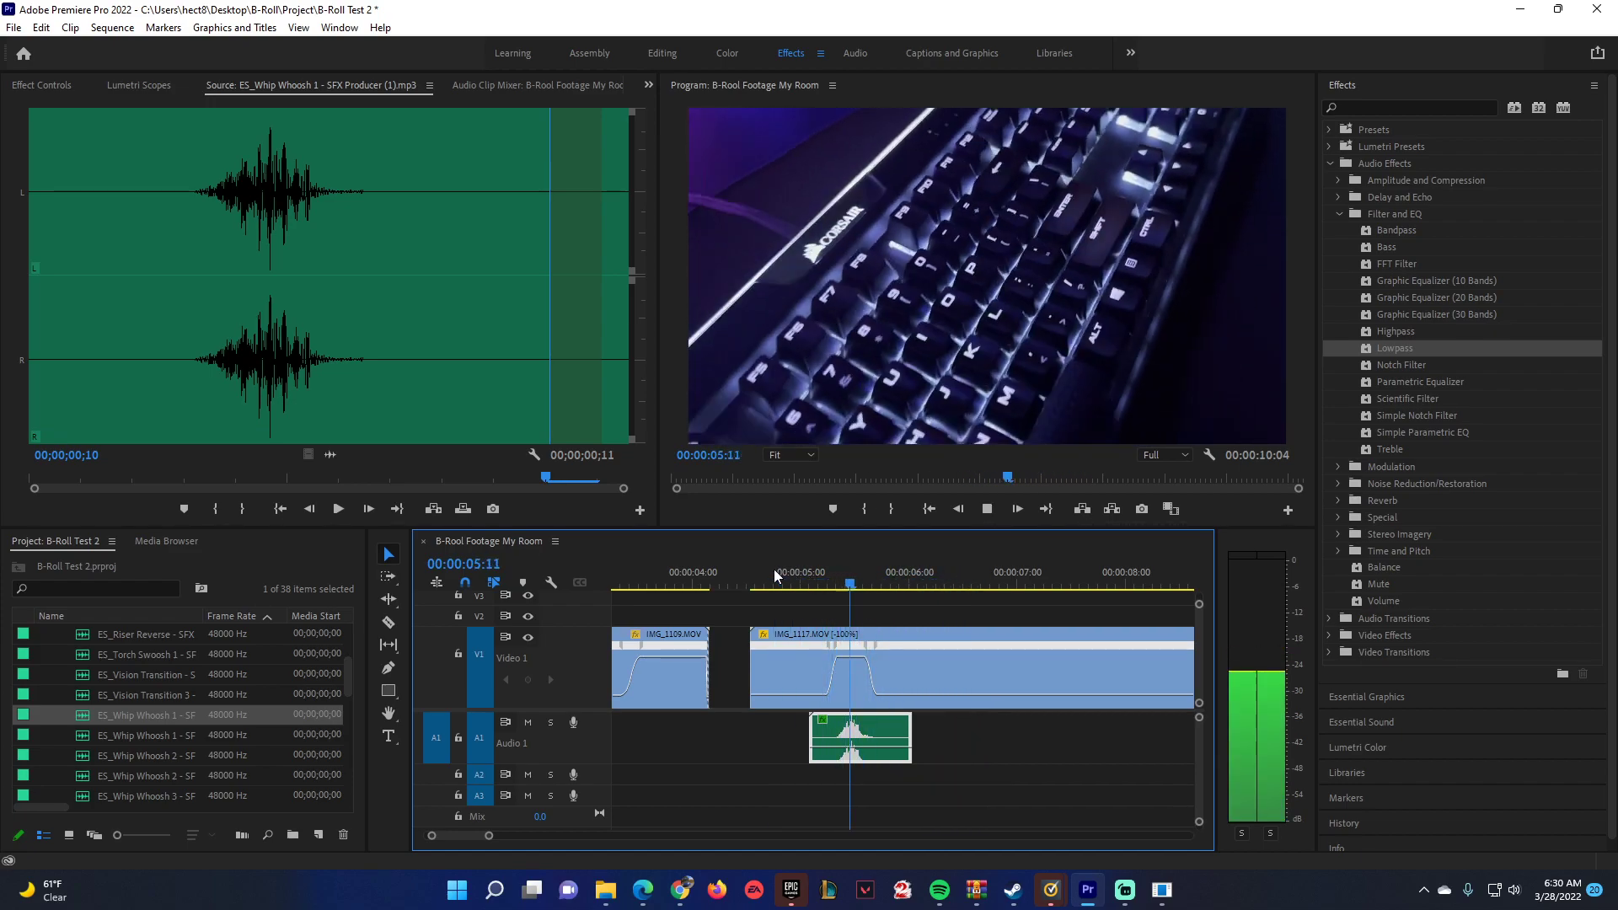
key("space")
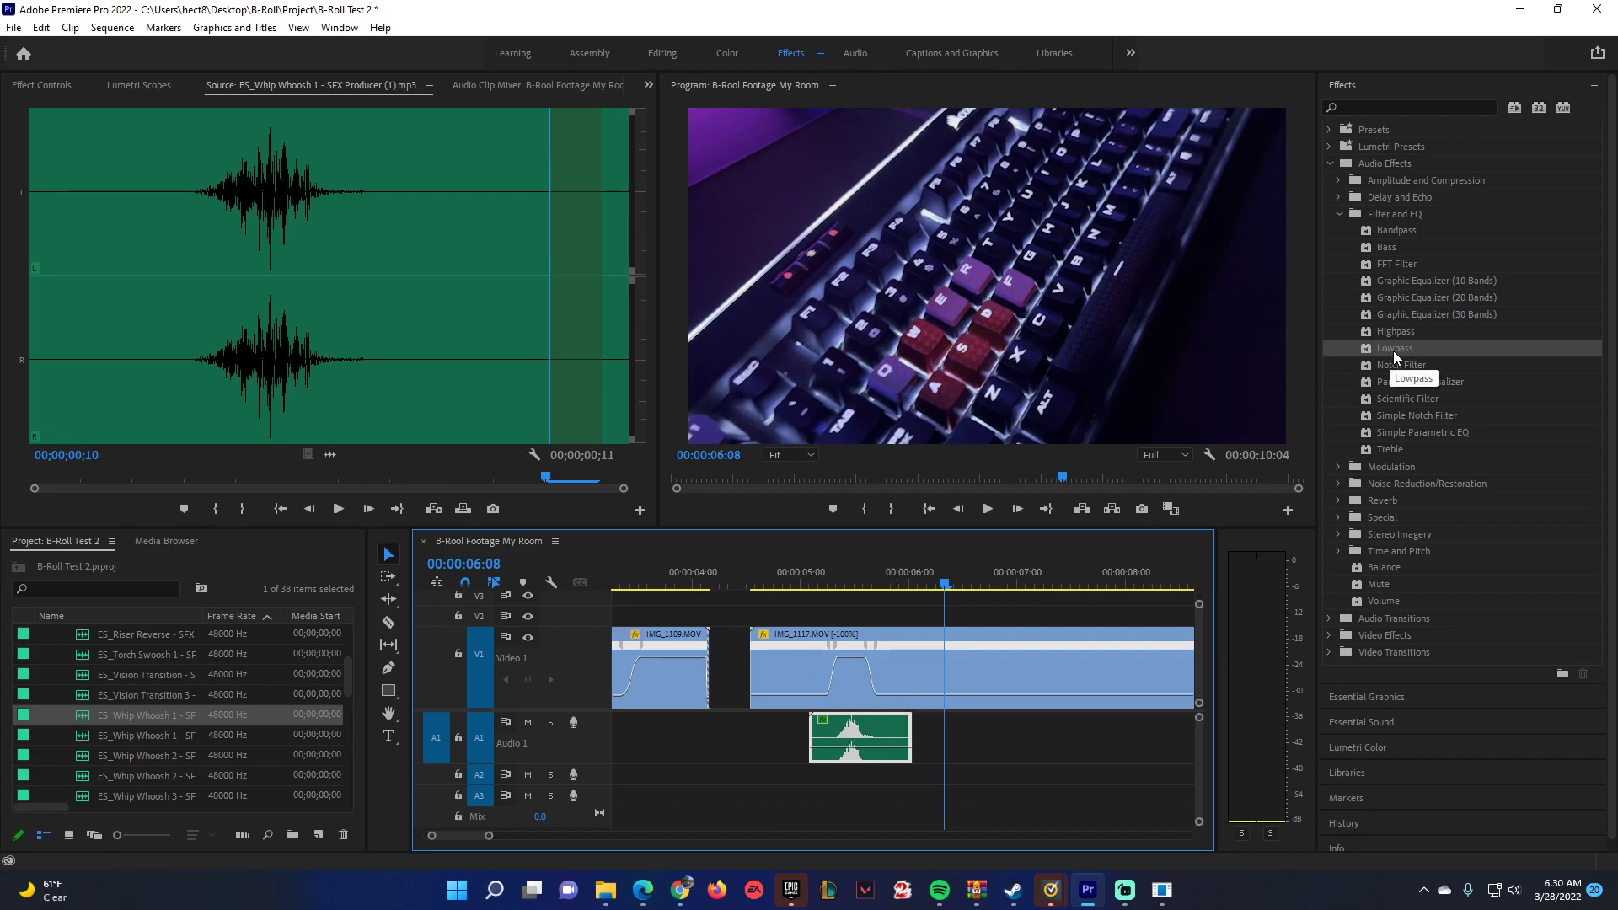
Add another Lowpass effect to the A1 whoosh clip and play the speed ramp with it.
left_click_drag(1396, 348, 856, 753)
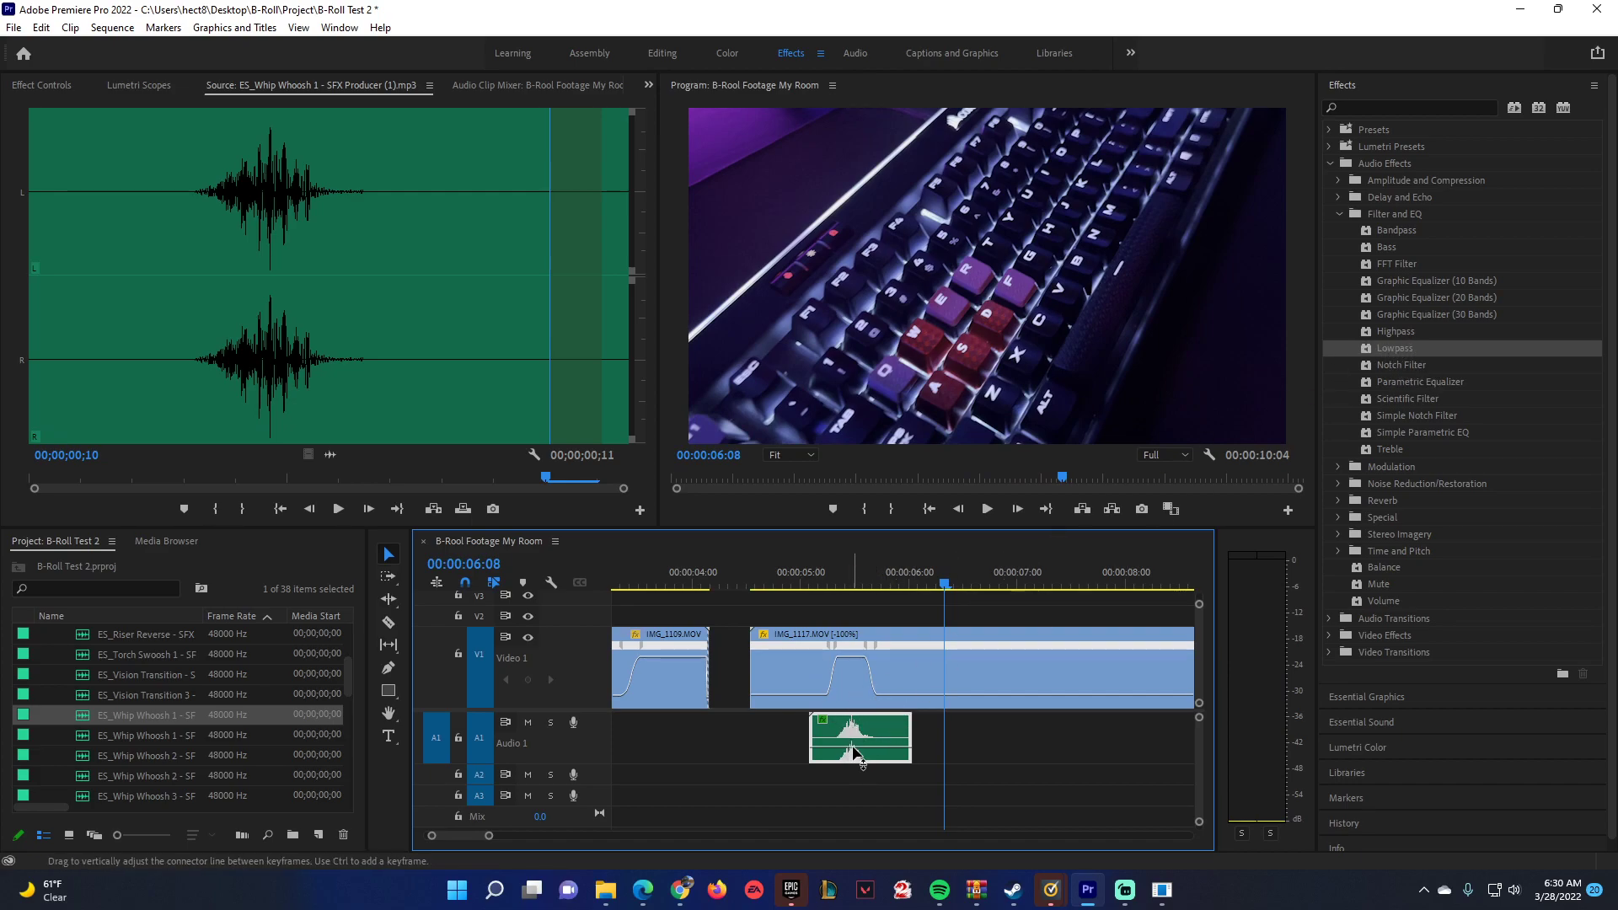
right_click(863, 742)
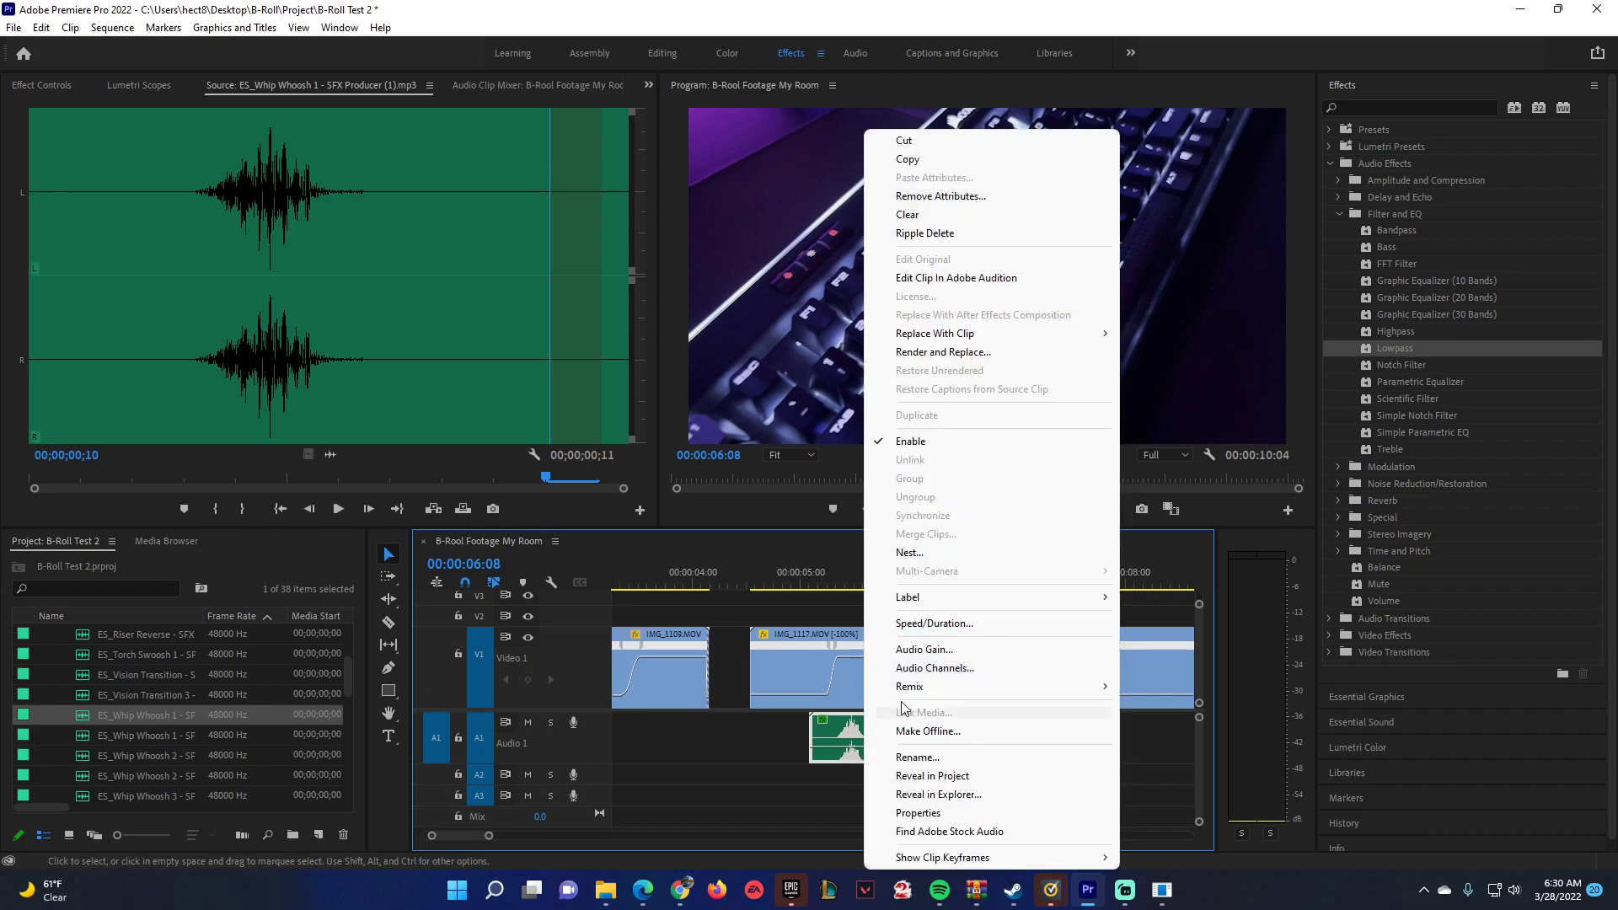
left_click(734, 747)
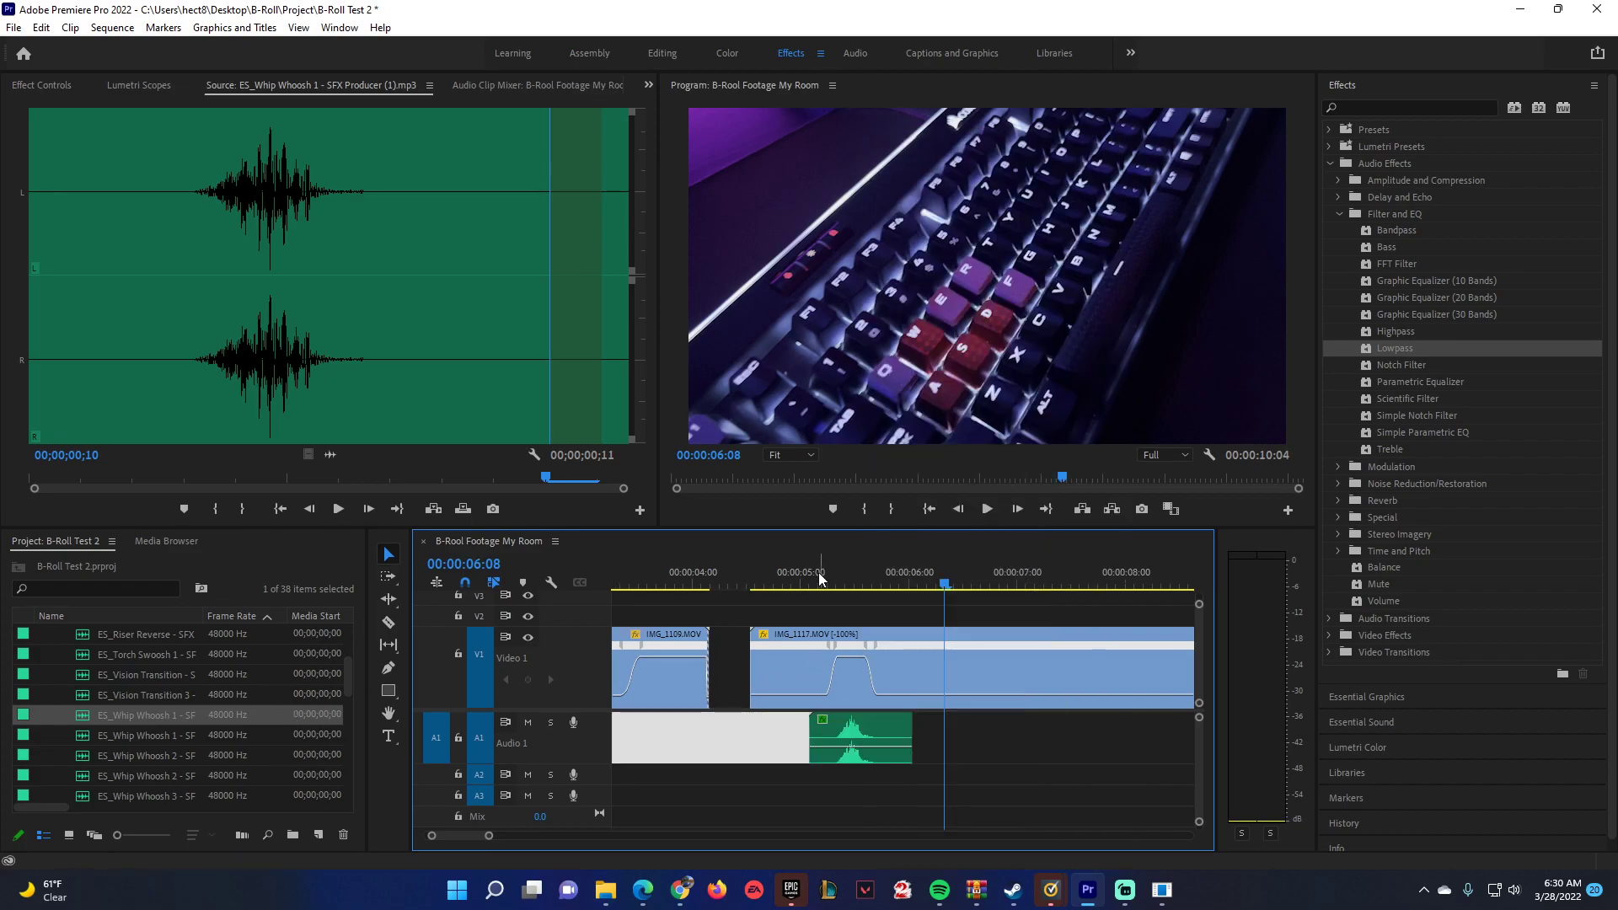
left_click(812, 575)
key("space")
key("space")
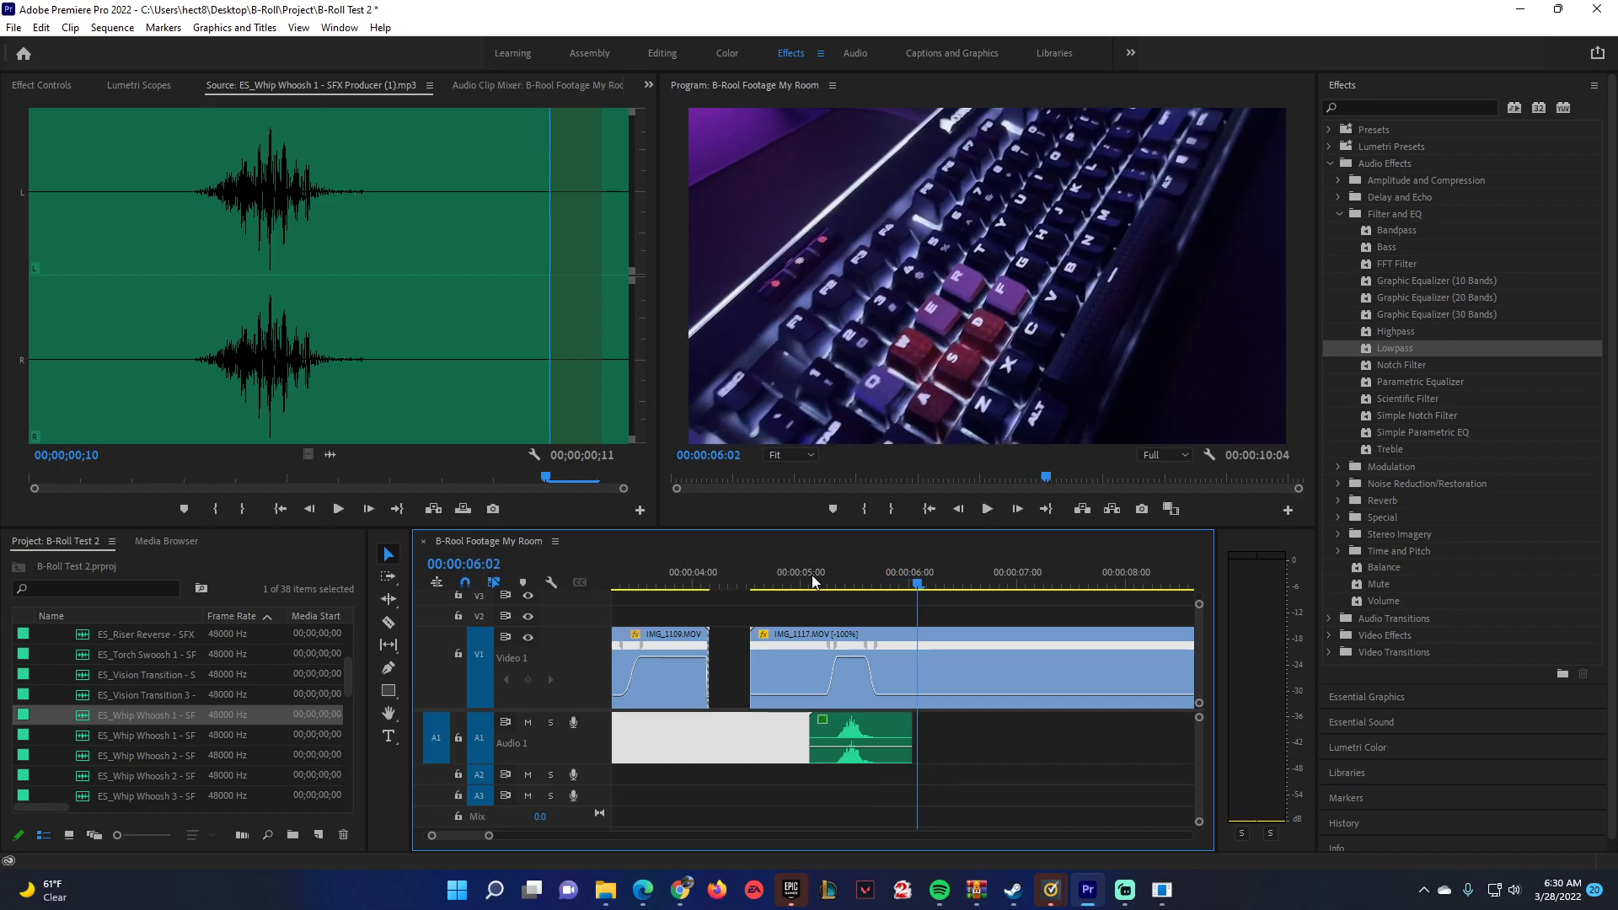
Place ES_Whip Whoosh 4 from the Audio bin on A1 after the first whoosh, at about 00:00:06:19.
scroll(186, 674, "up", 3)
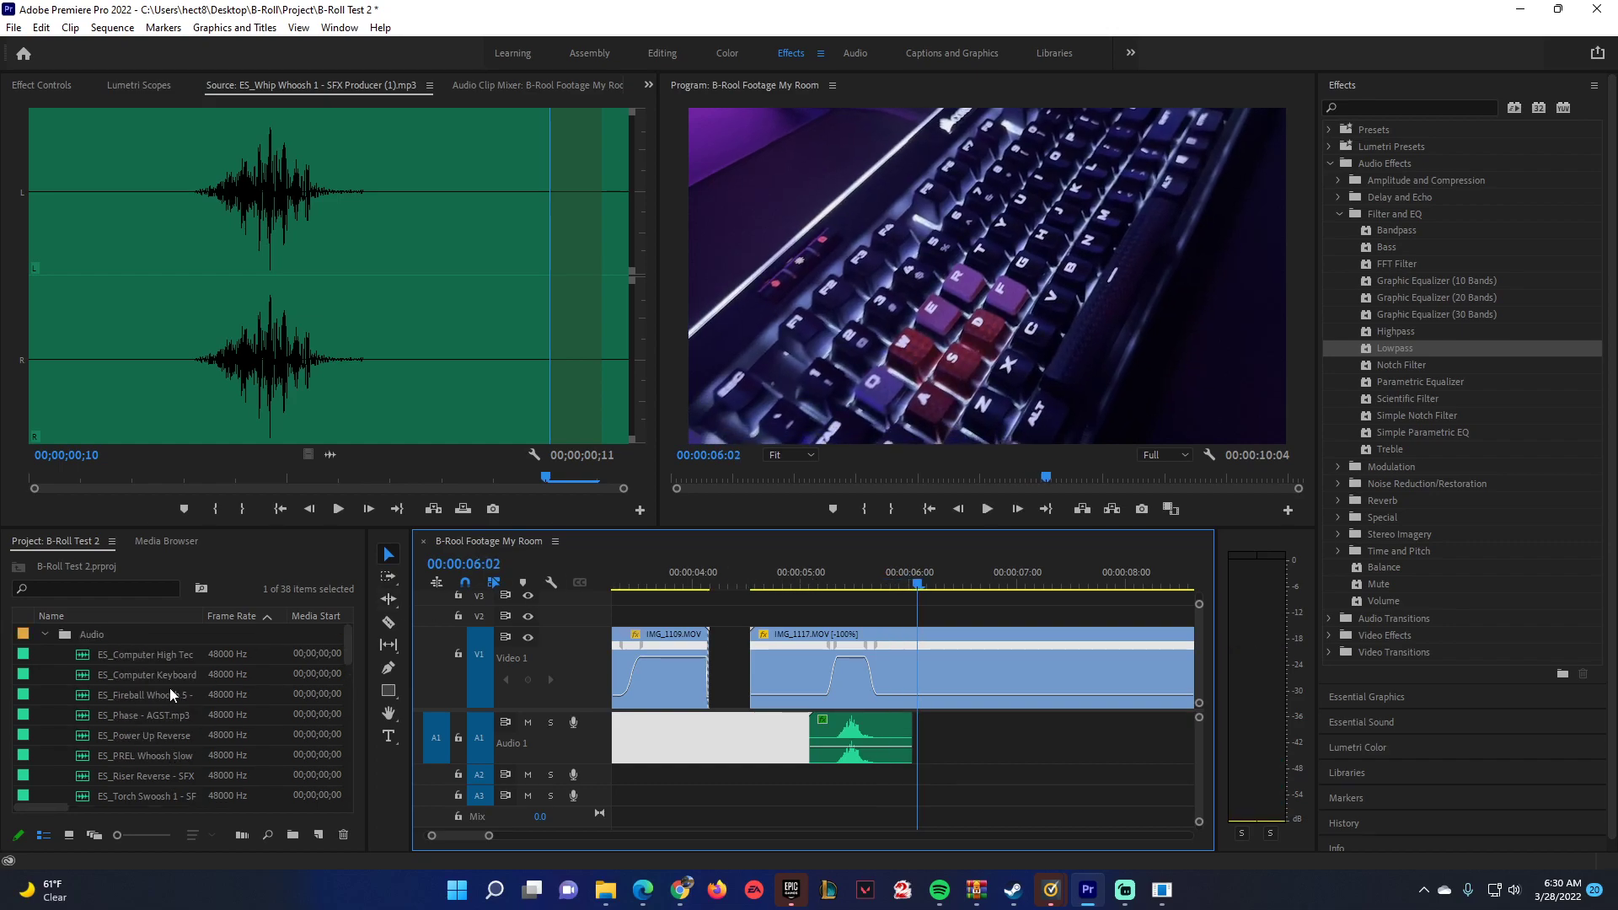
left_click(44, 633)
left_click(45, 654)
left_click(45, 654)
left_click(45, 634)
scroll(140, 671, "down", 3)
scroll(174, 730, "down", 4)
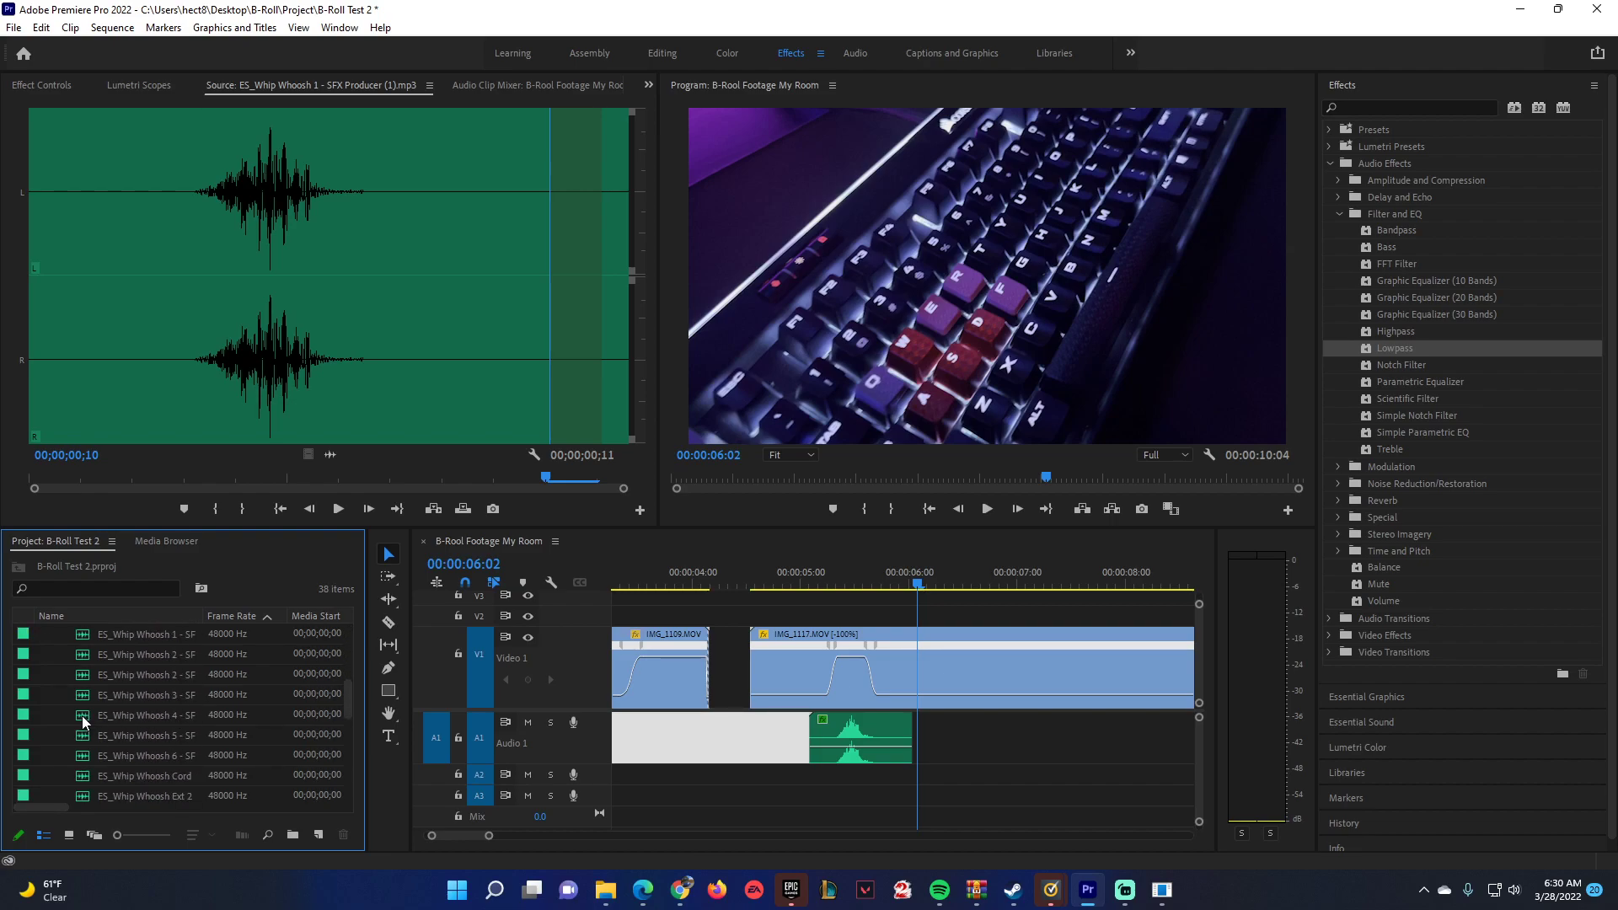
left_click_drag(84, 722, 1014, 731)
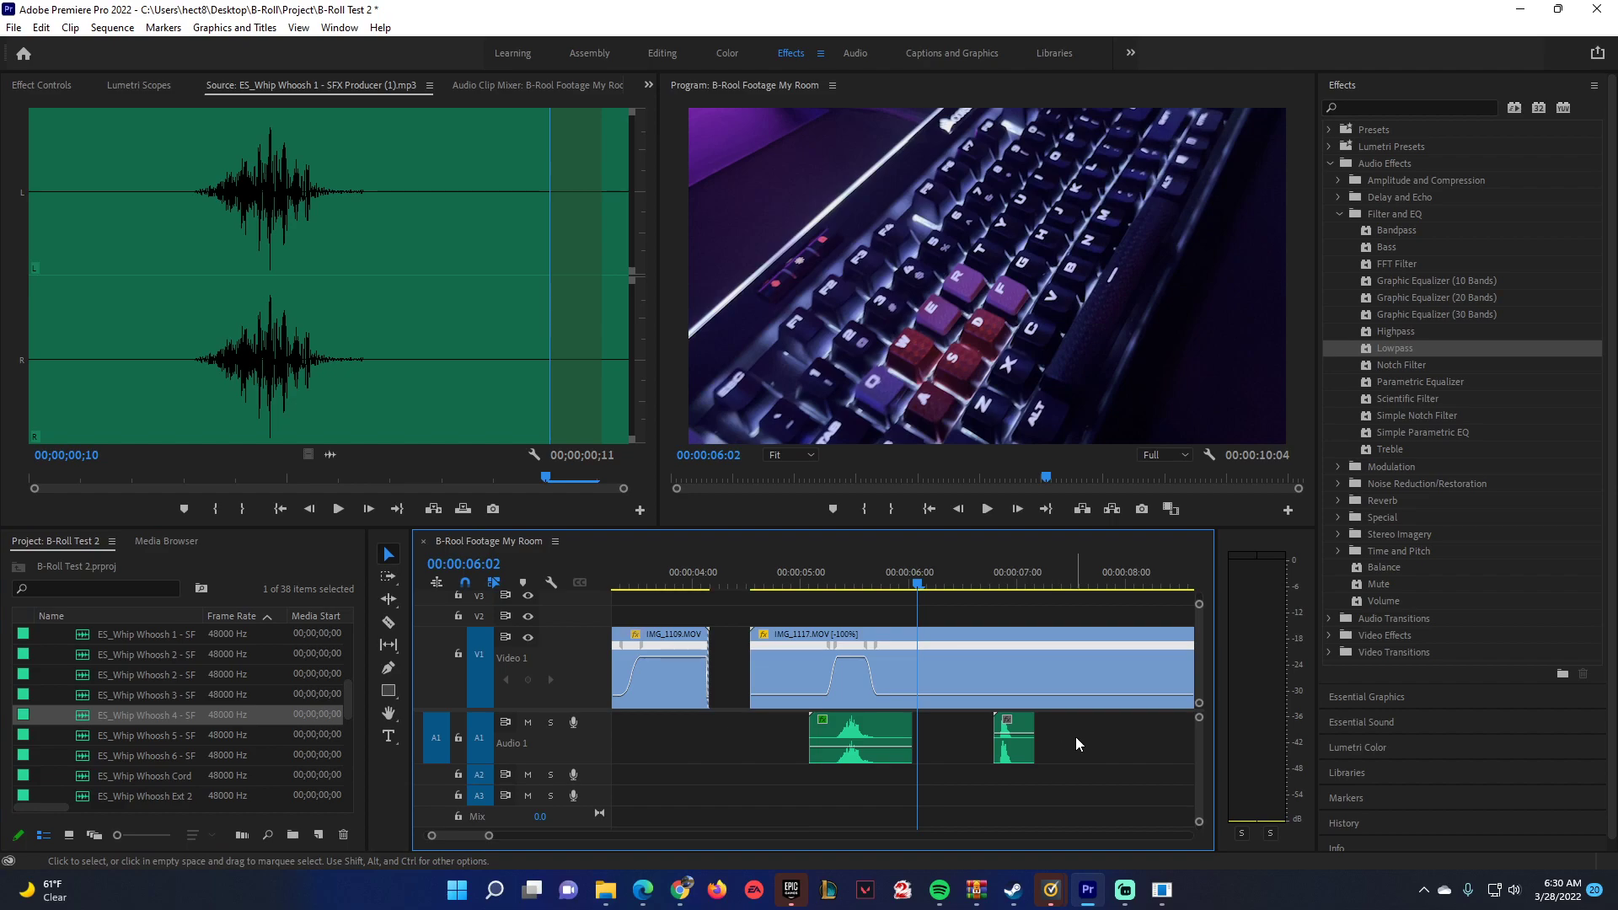
Set the ES_Whip Whoosh 4 clip's speed to 40% and apply the Lowpass effect to it.
right_click(1025, 729)
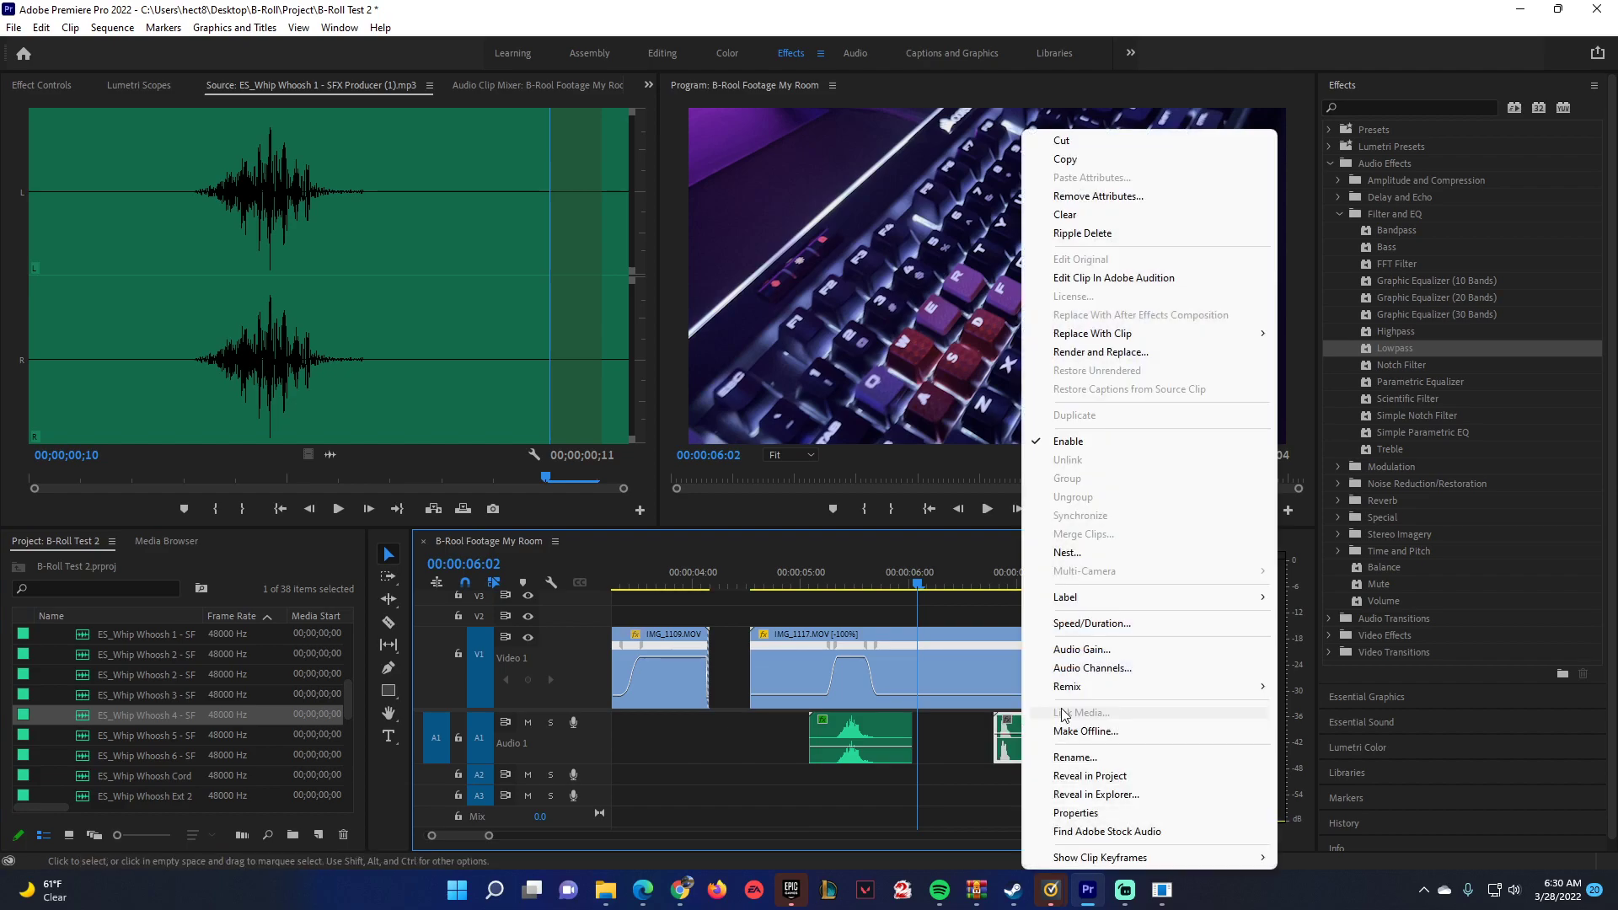
left_click(1095, 625)
left_click_drag(796, 380, 782, 381)
type("40")
key("Return")
left_click(1000, 585)
key("space")
key("space")
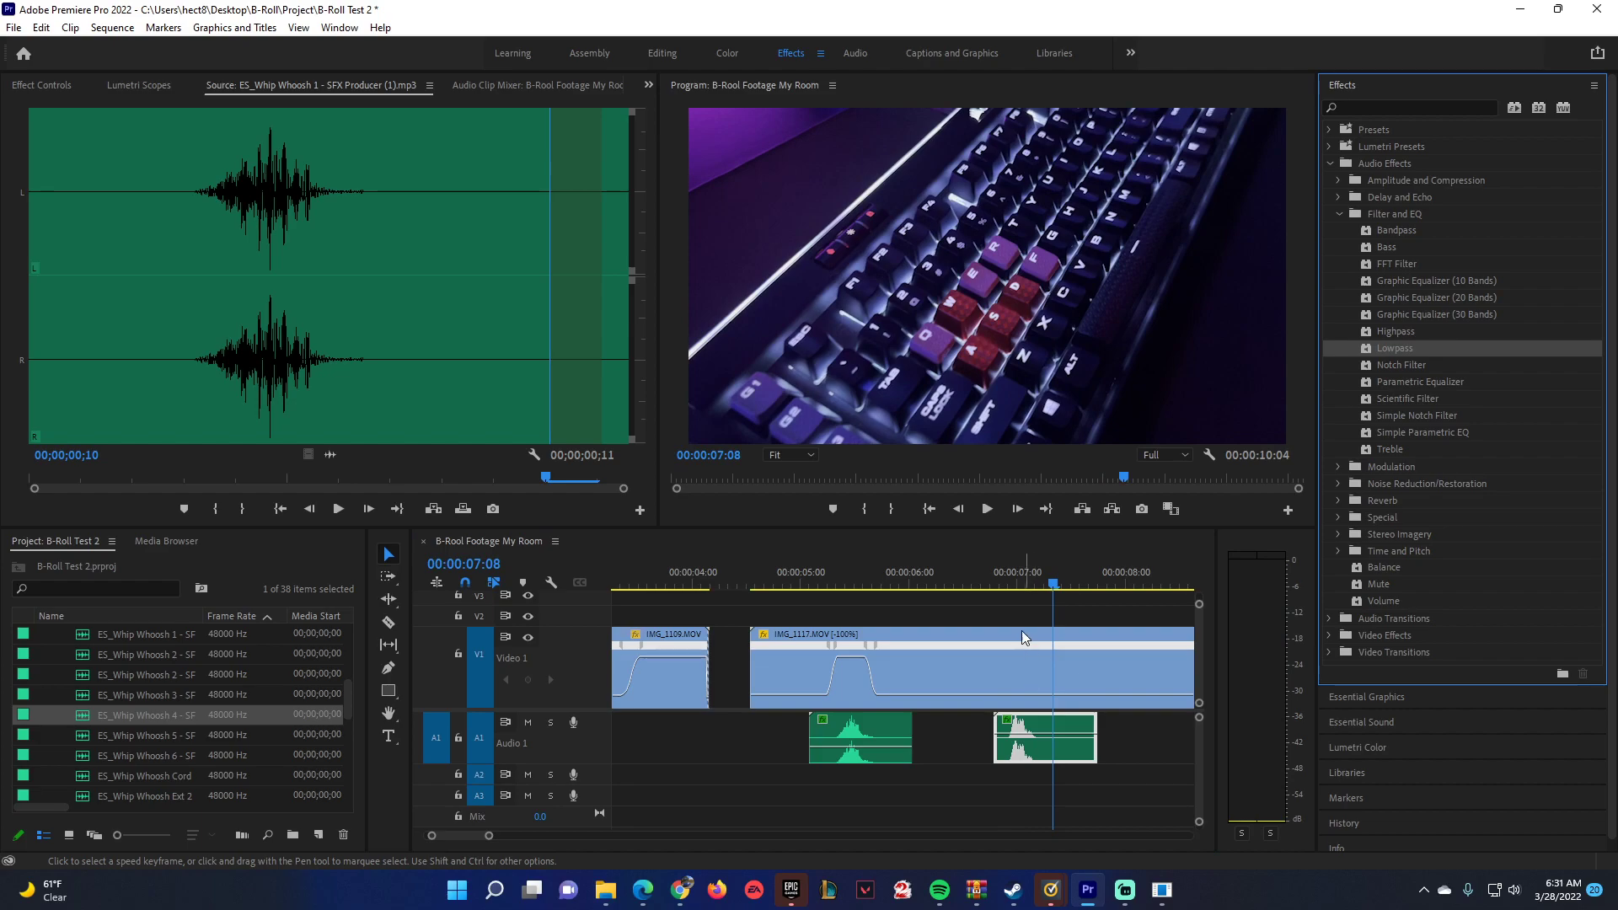
Lower the ES_Whip Whoosh 4 clip's volume to about -18.3 dB and compare it by playback with the first whoosh.
left_click(992, 577)
key("space")
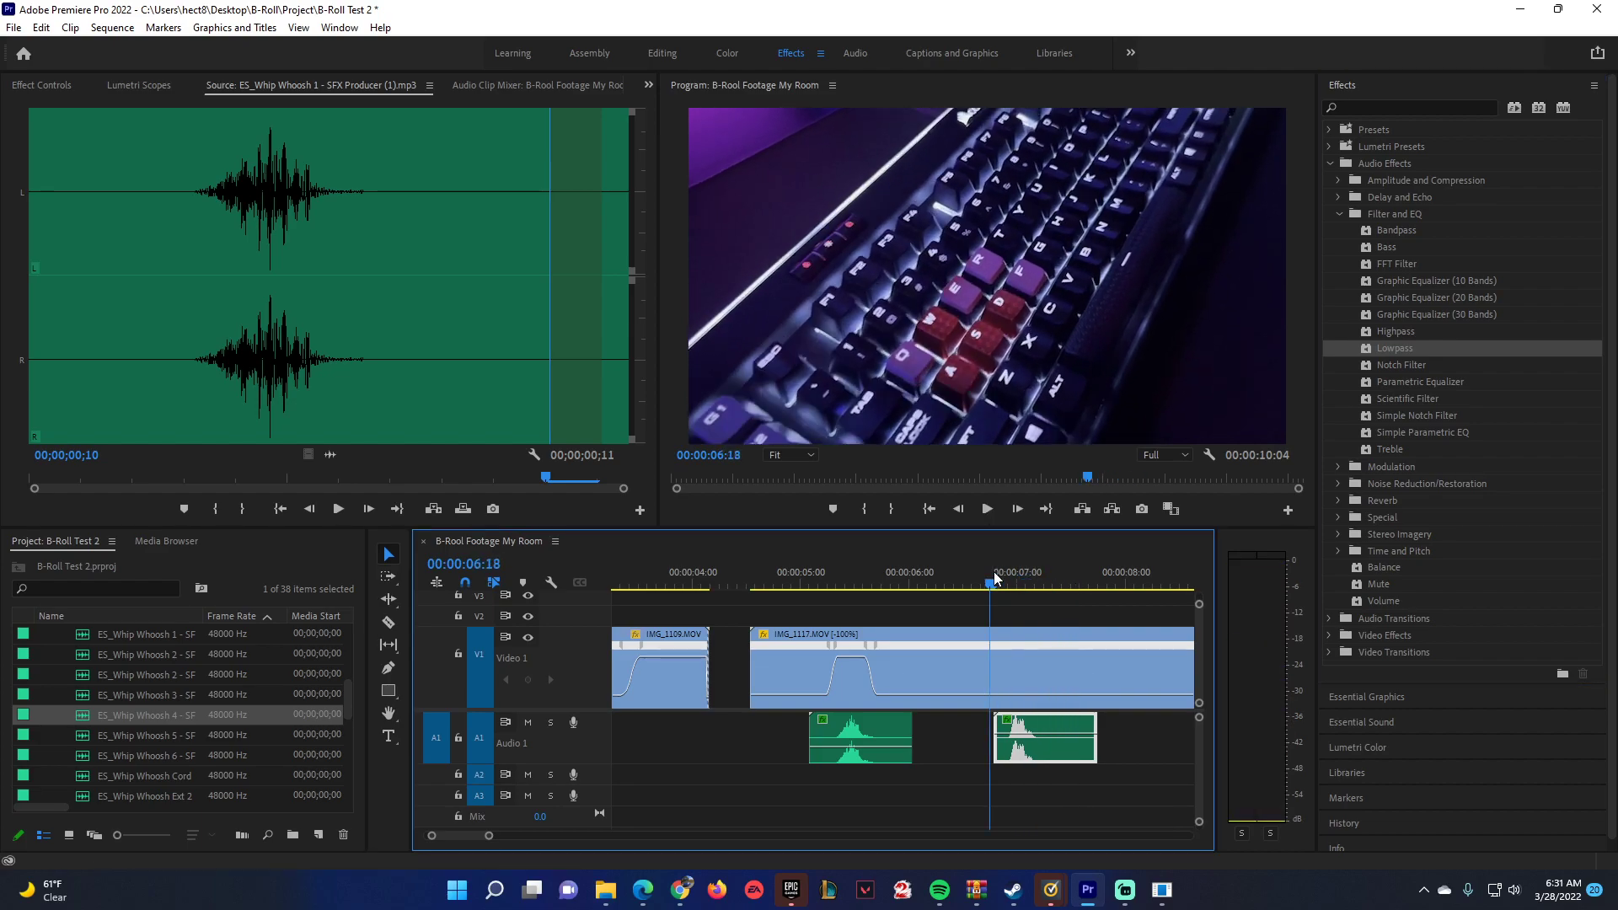
key("space")
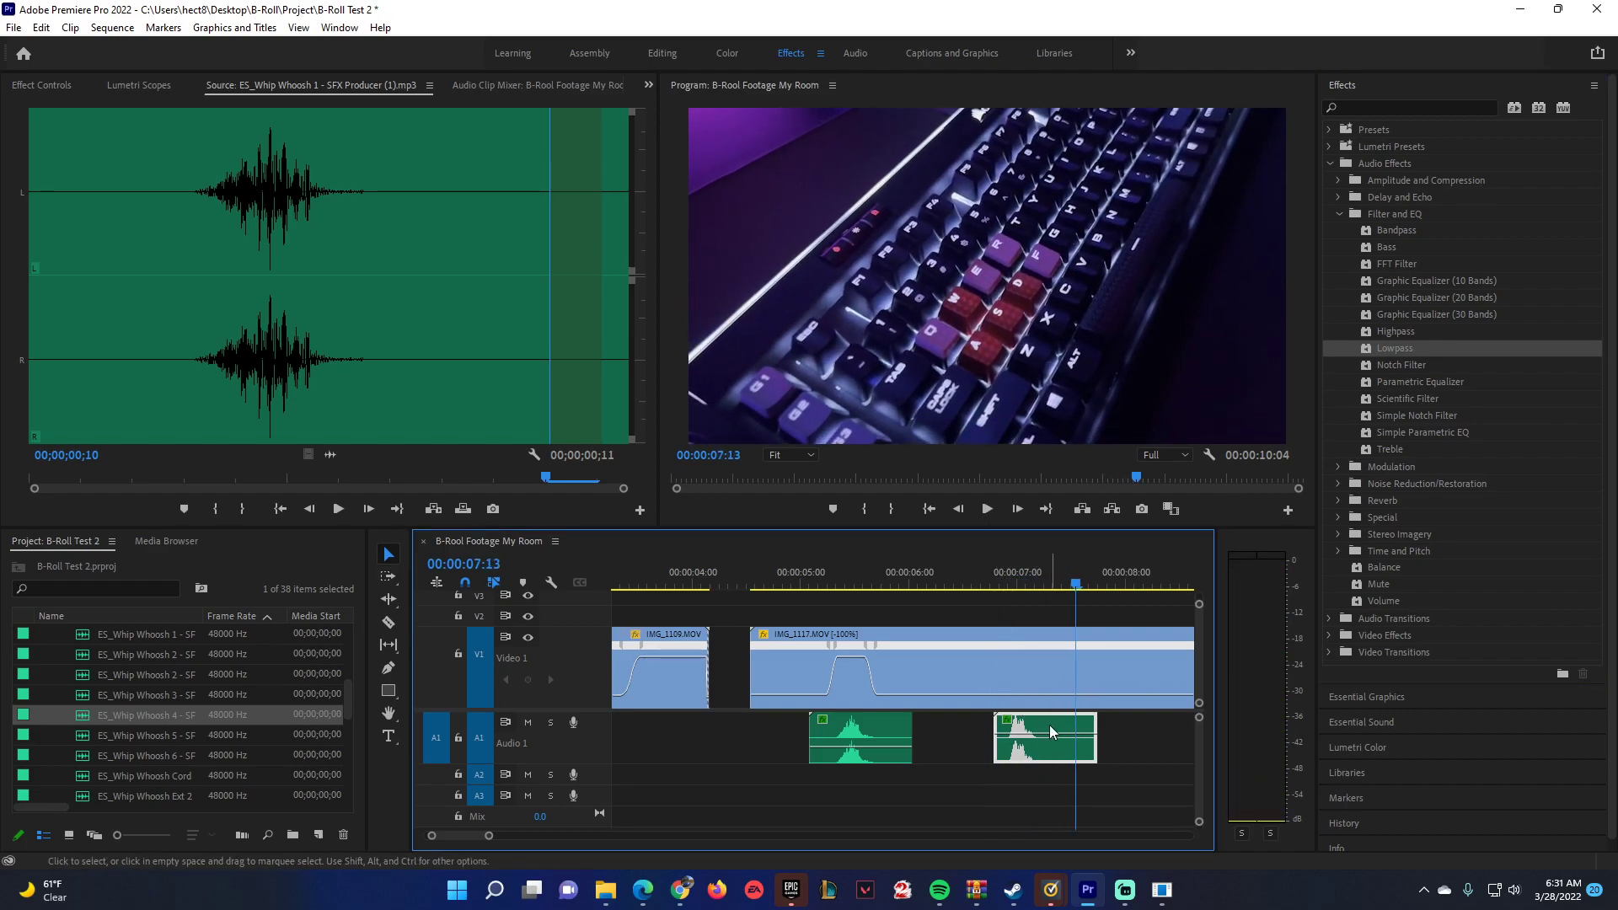
left_click_drag(1045, 732, 1045, 746)
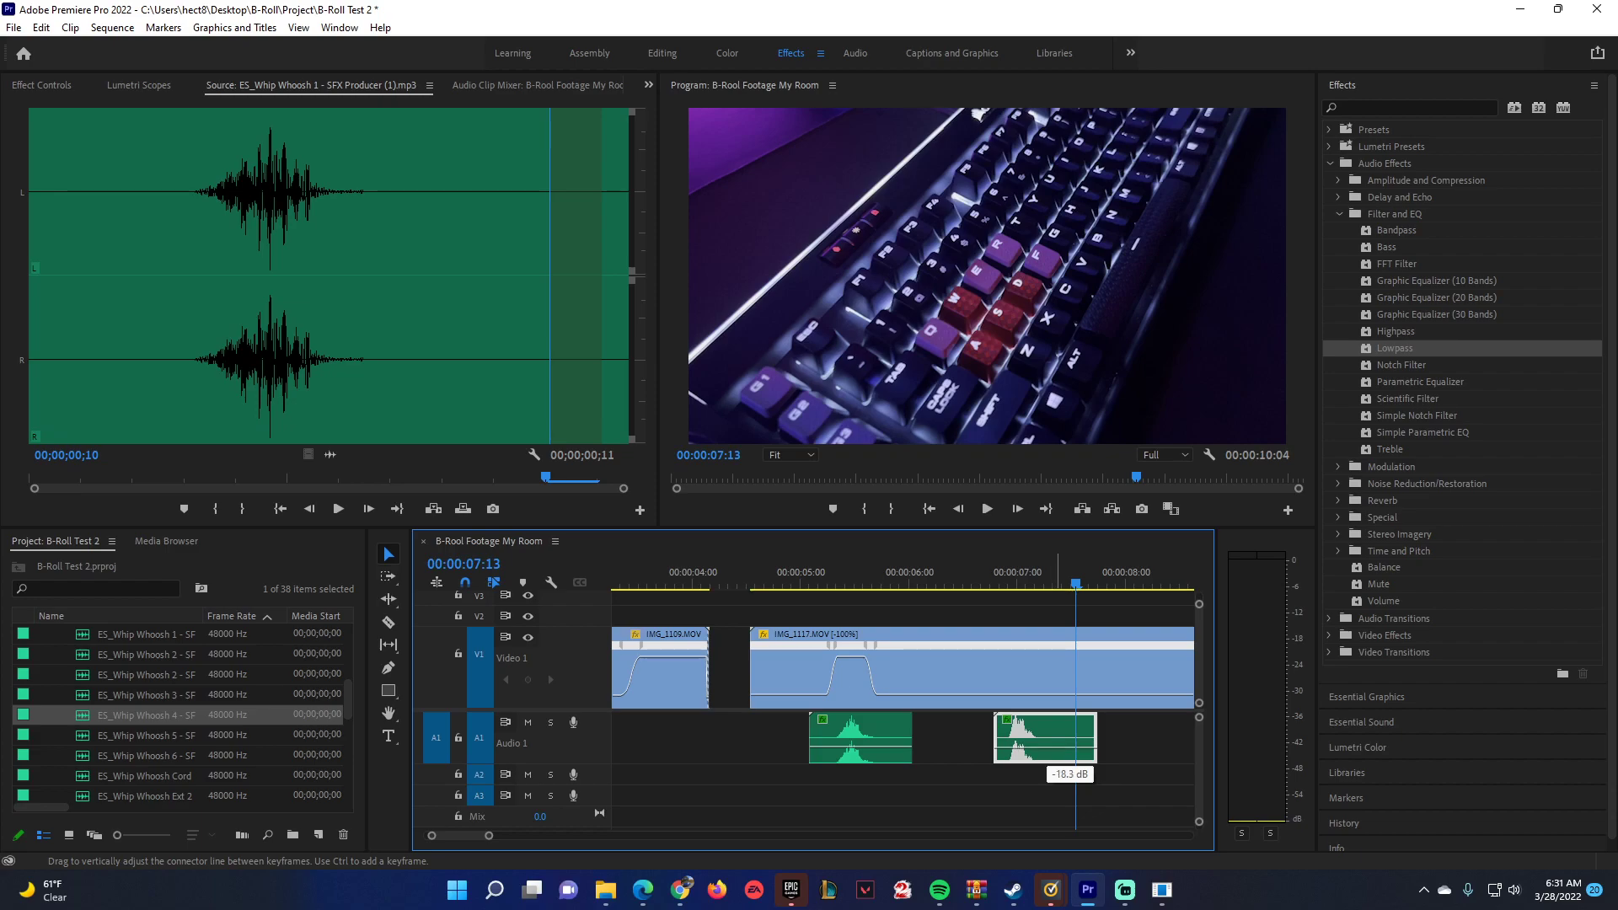
left_click(989, 574)
key("space")
key("space")
left_click(797, 580)
key("space")
key("space")
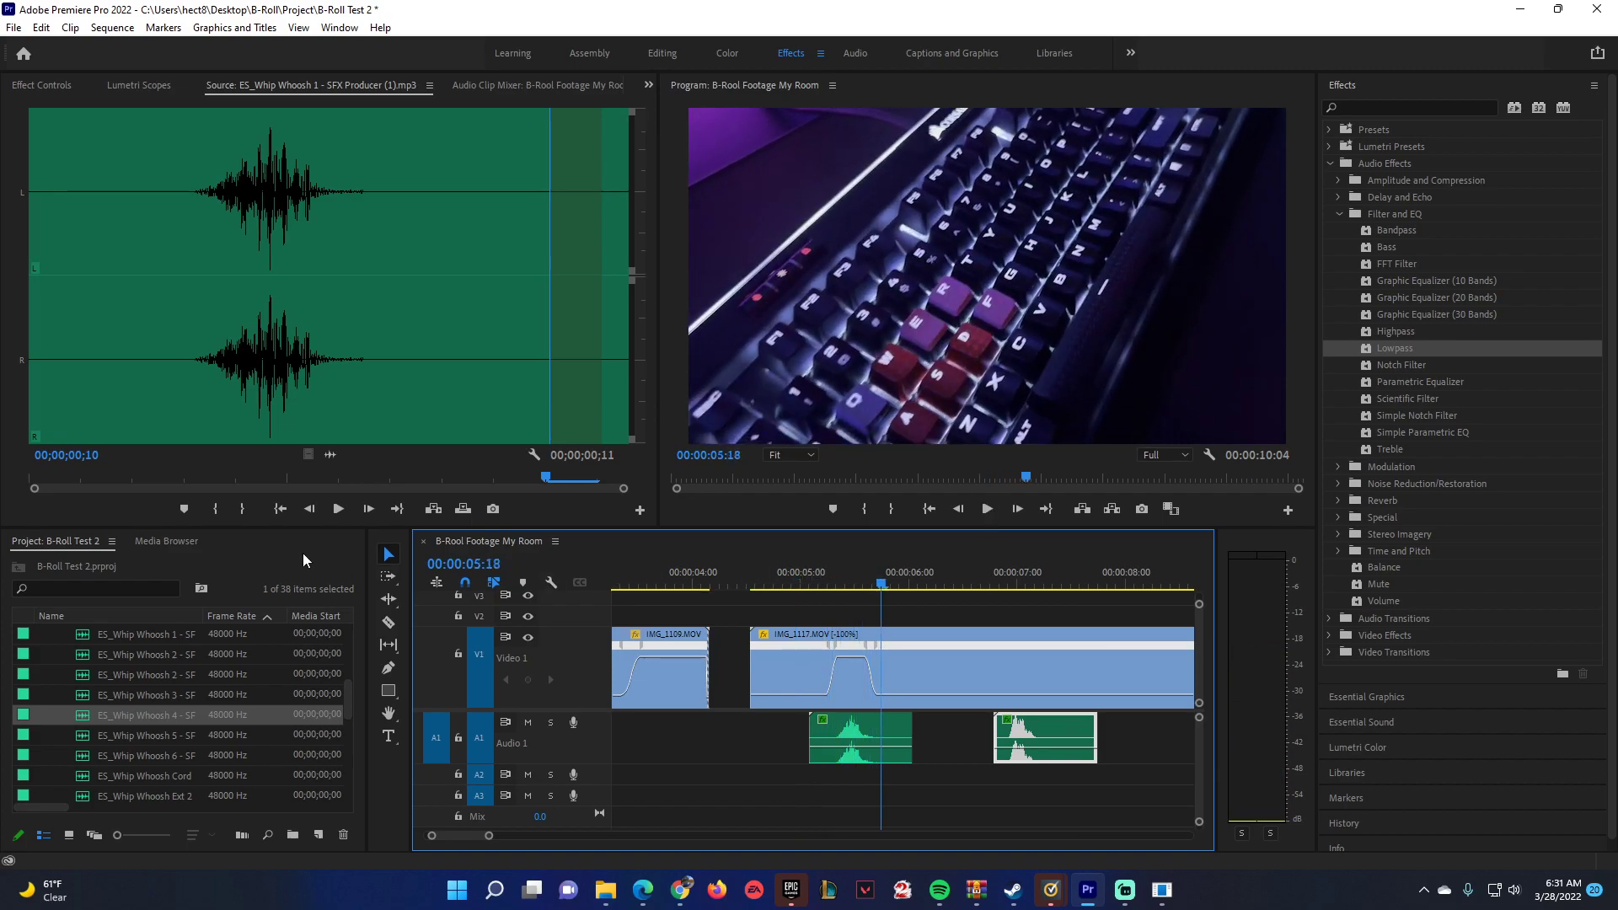
Import the entire My Room - B-Roll project from the B-Roll Project folder, creating a folder for the imported items.
scroll(126, 688, "up", 5)
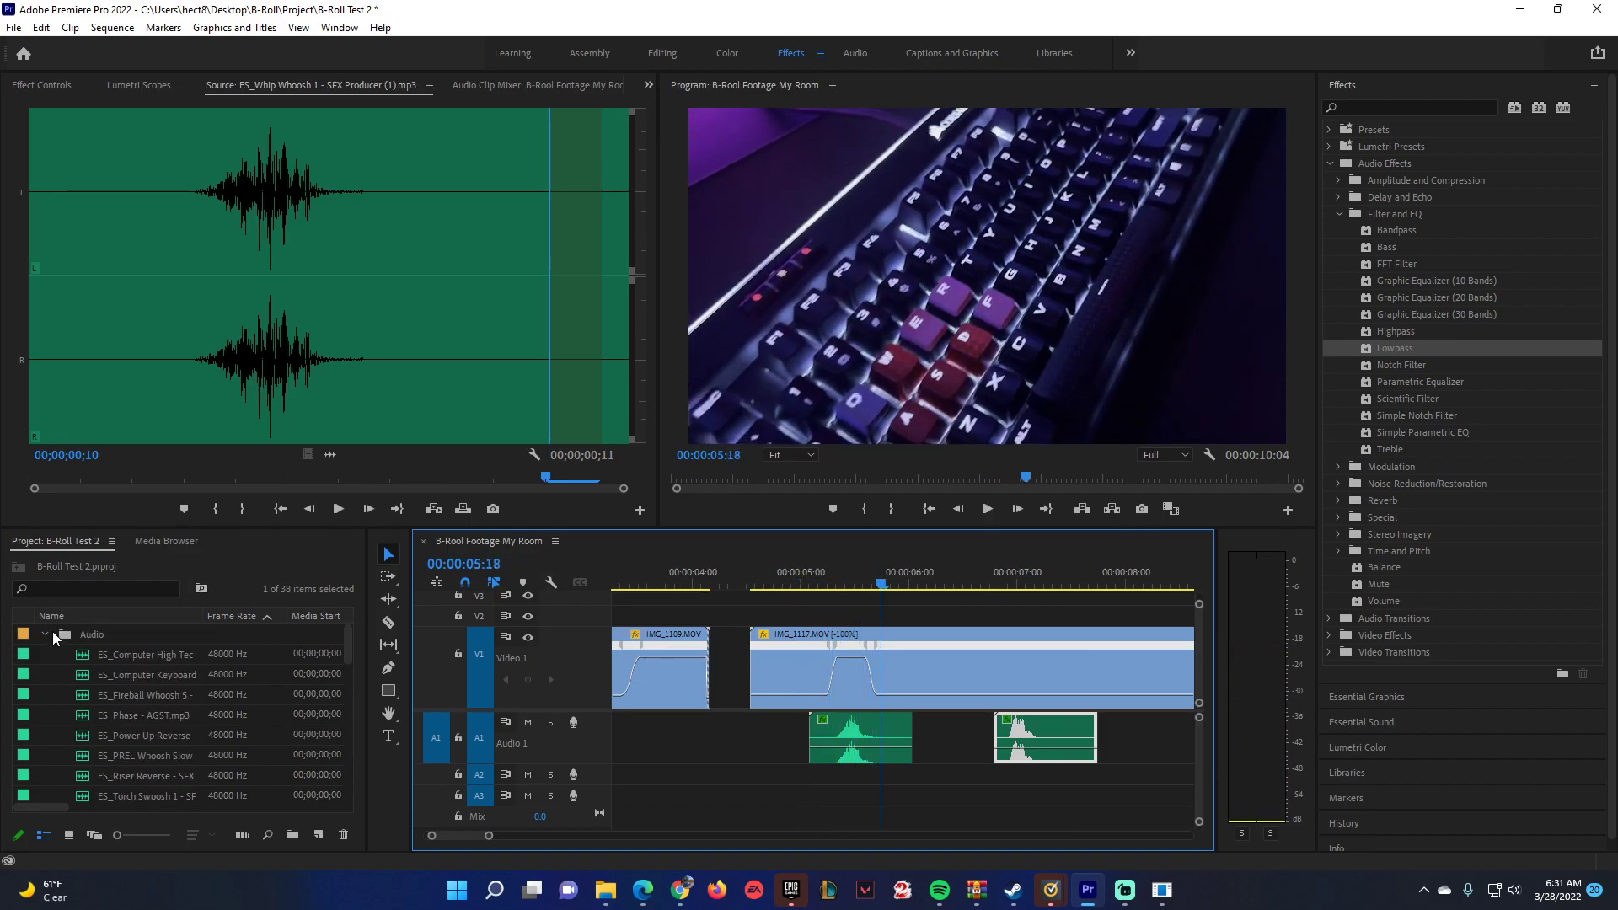
left_click(45, 634)
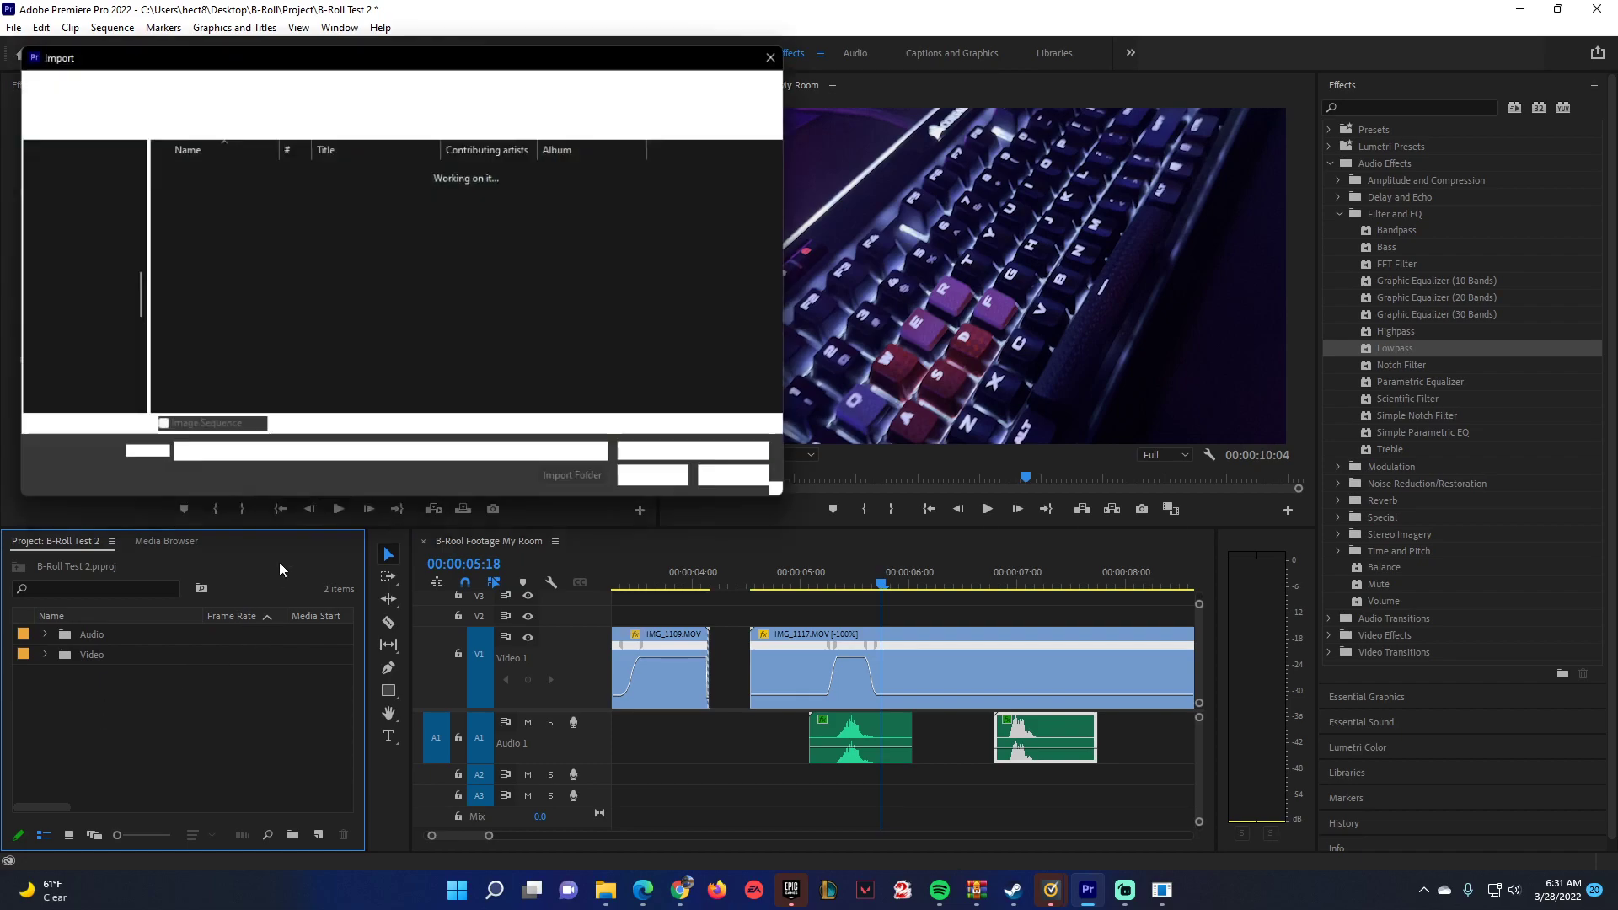
left_click(281, 84)
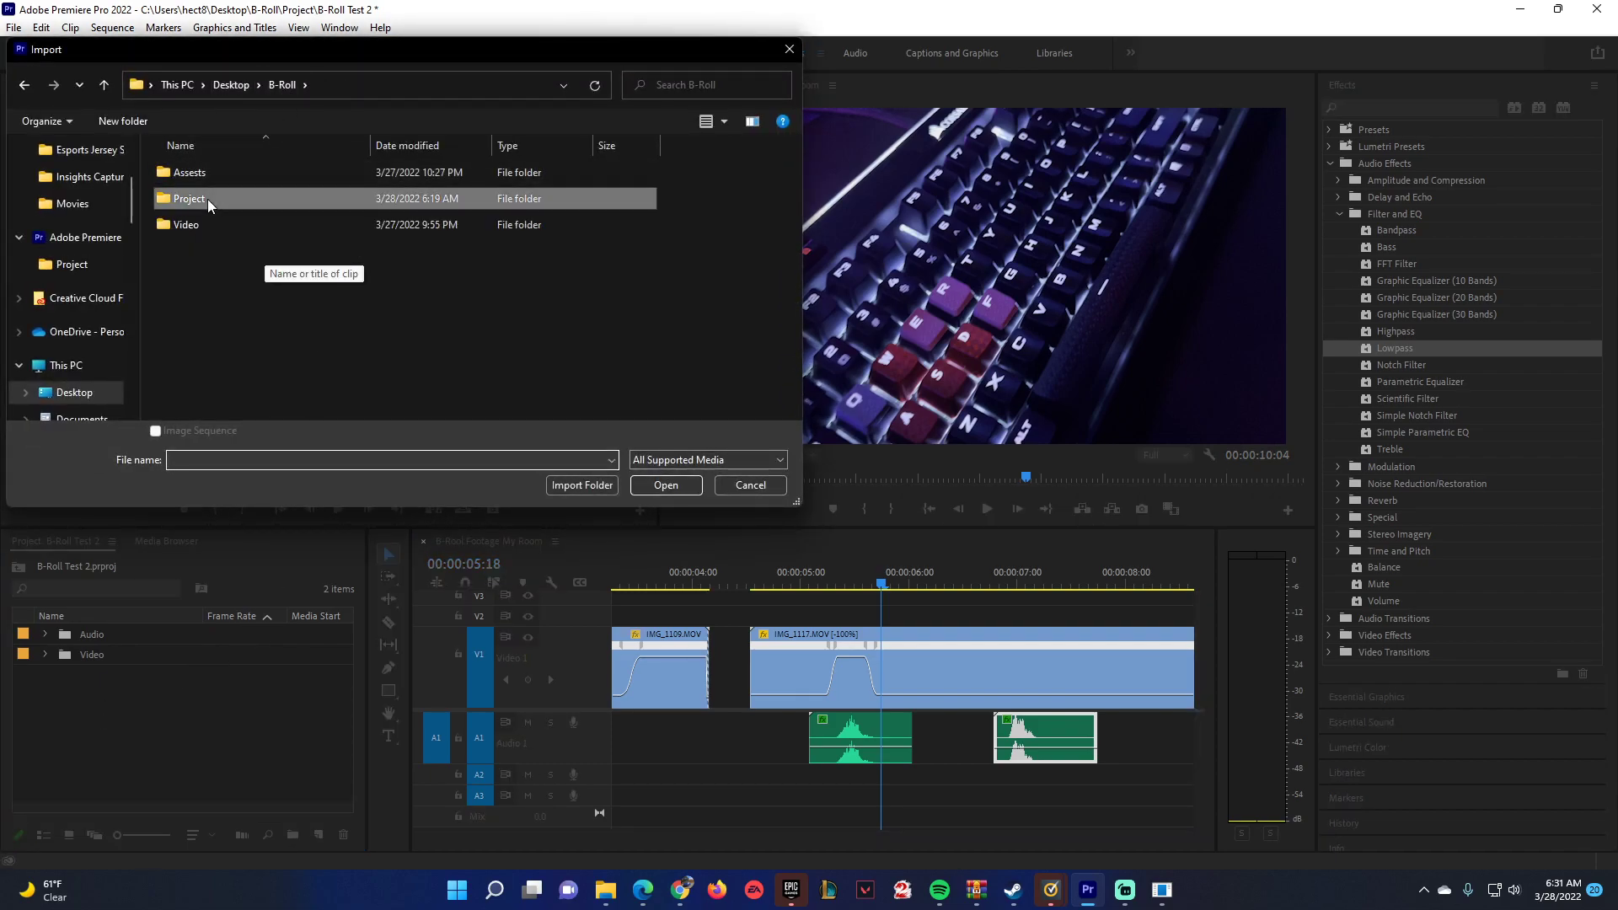
double_click(207, 199)
left_click(245, 224)
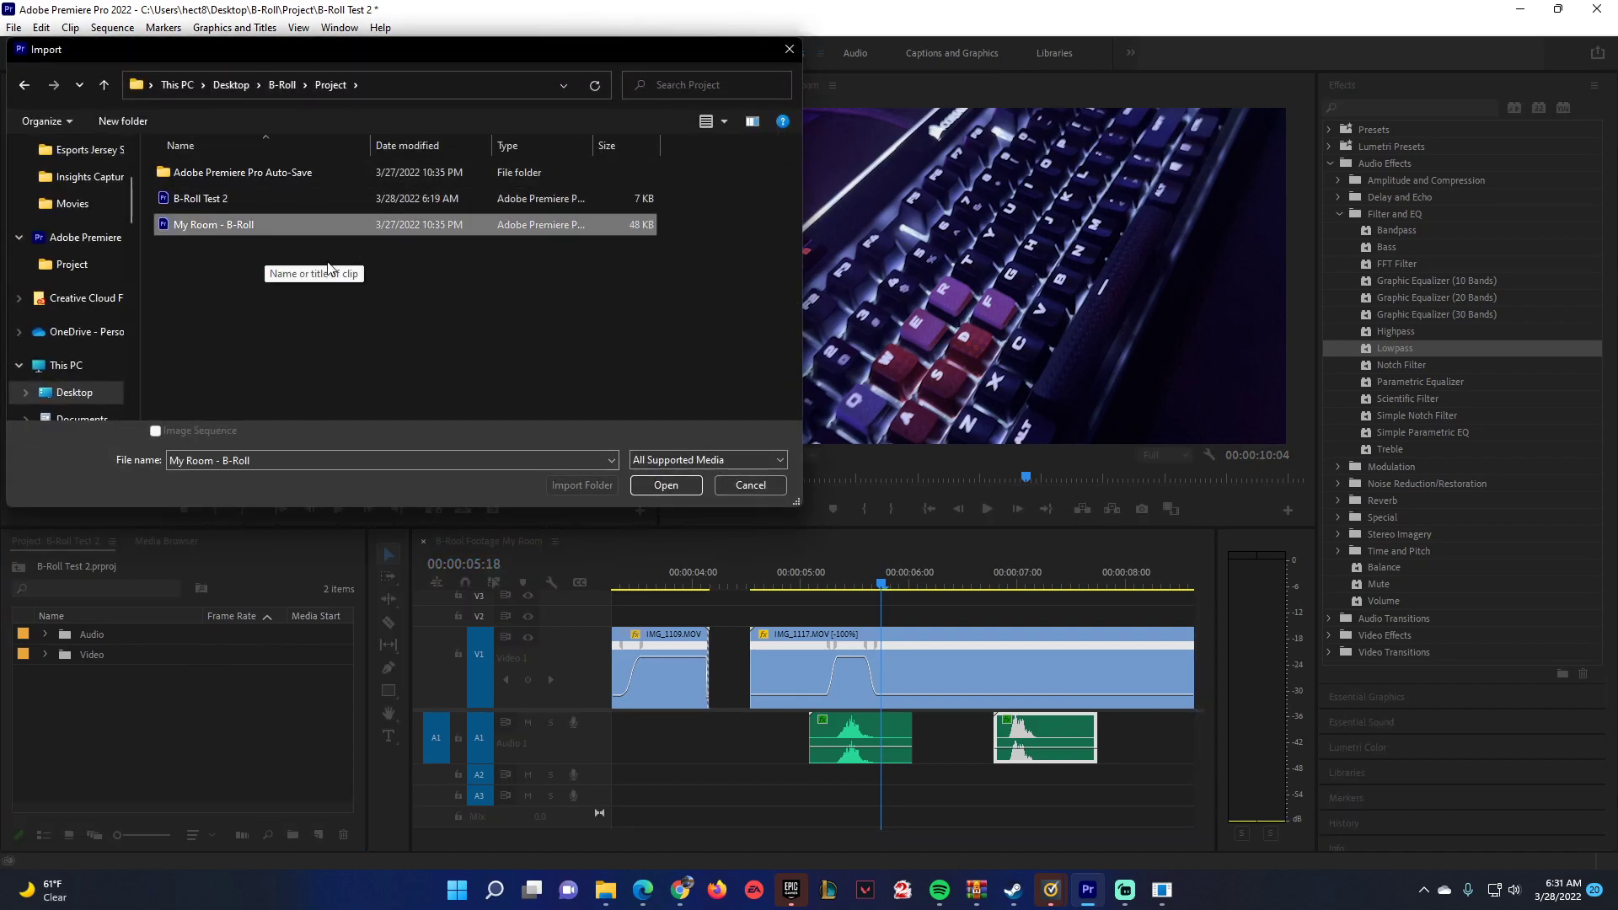
left_click(654, 487)
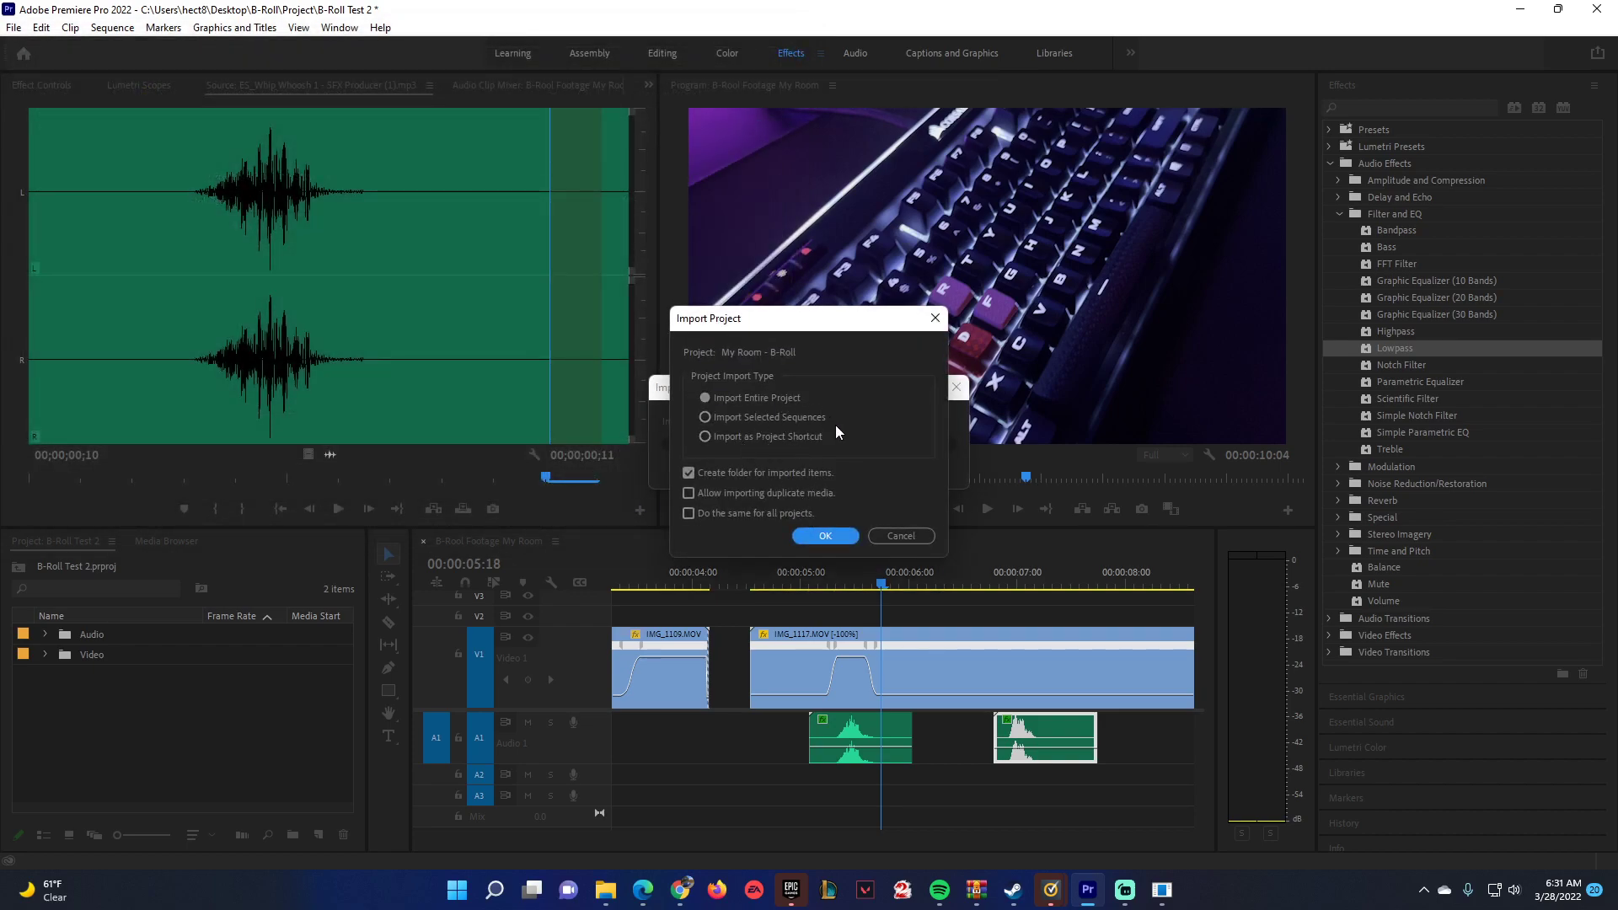
left_click(822, 537)
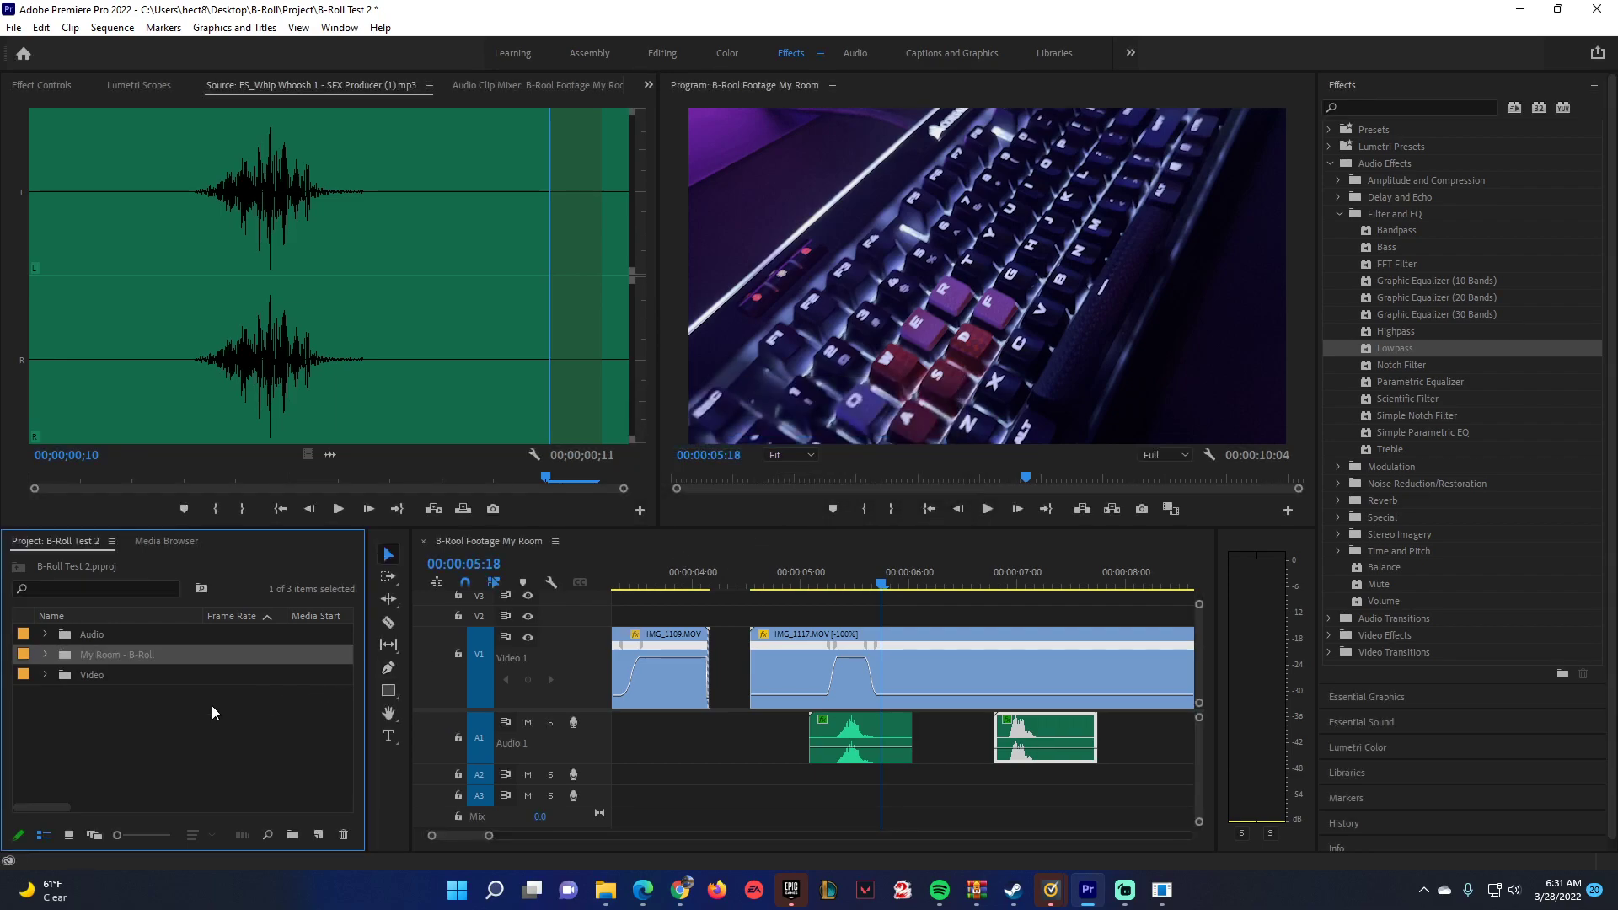
Open the My Room - Footage of Broll sequence from the imported project's Video bin.
left_click(63, 674)
double_click(99, 694)
left_click_drag(491, 837, 447, 838)
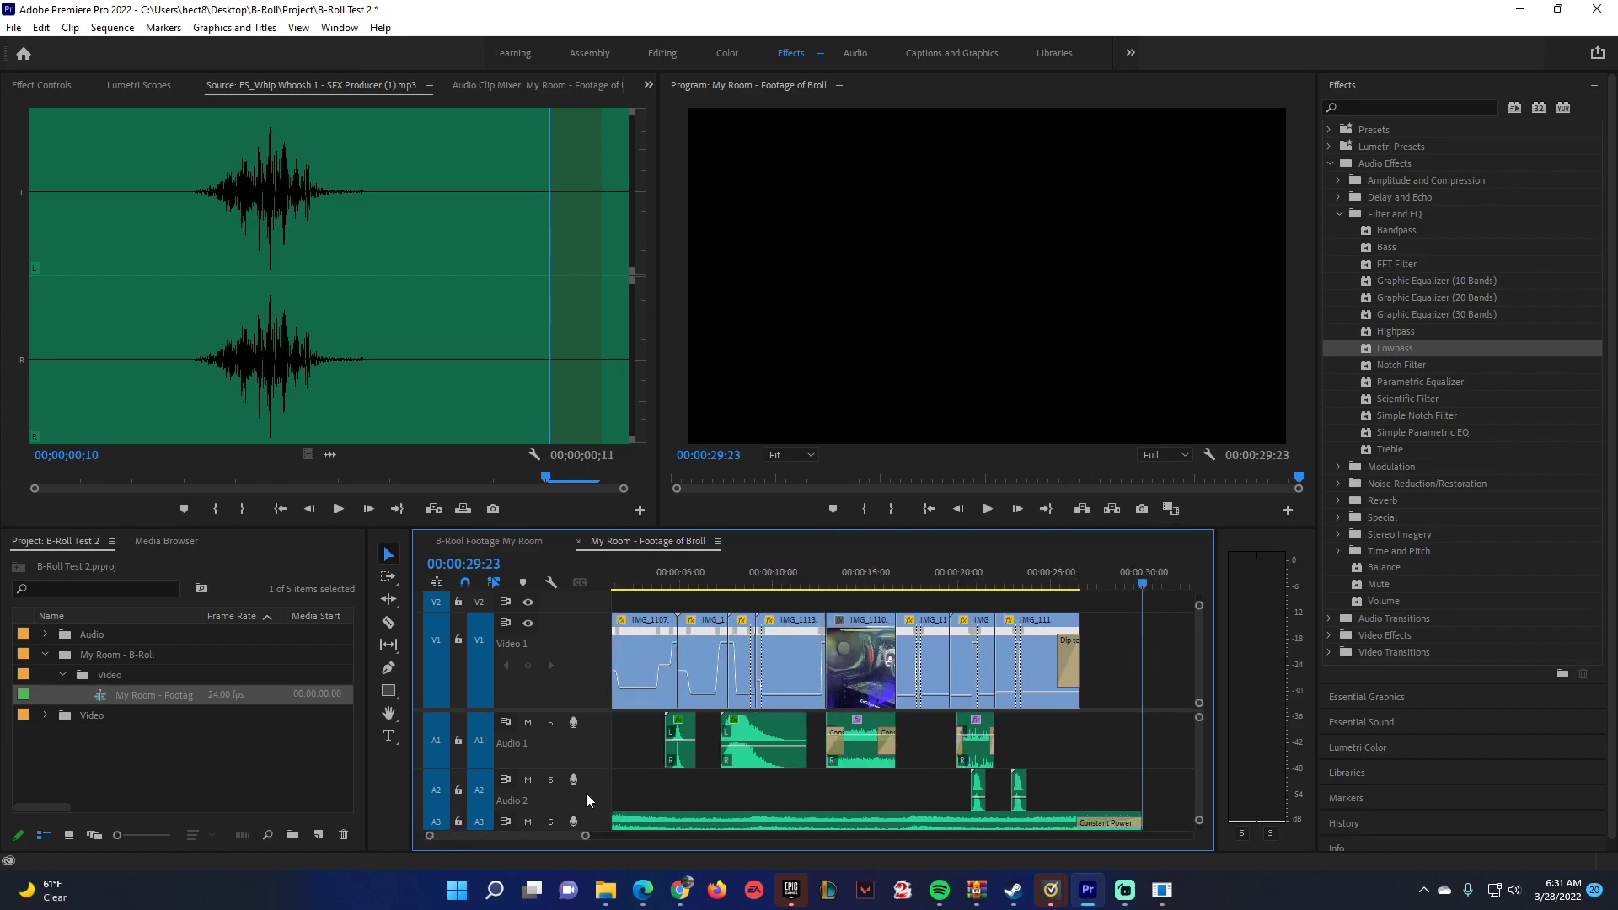
Play the My Room - Footage of Broll sequence from its start to review the finished B-Roll edit.
scroll(1196, 747, "down", 2)
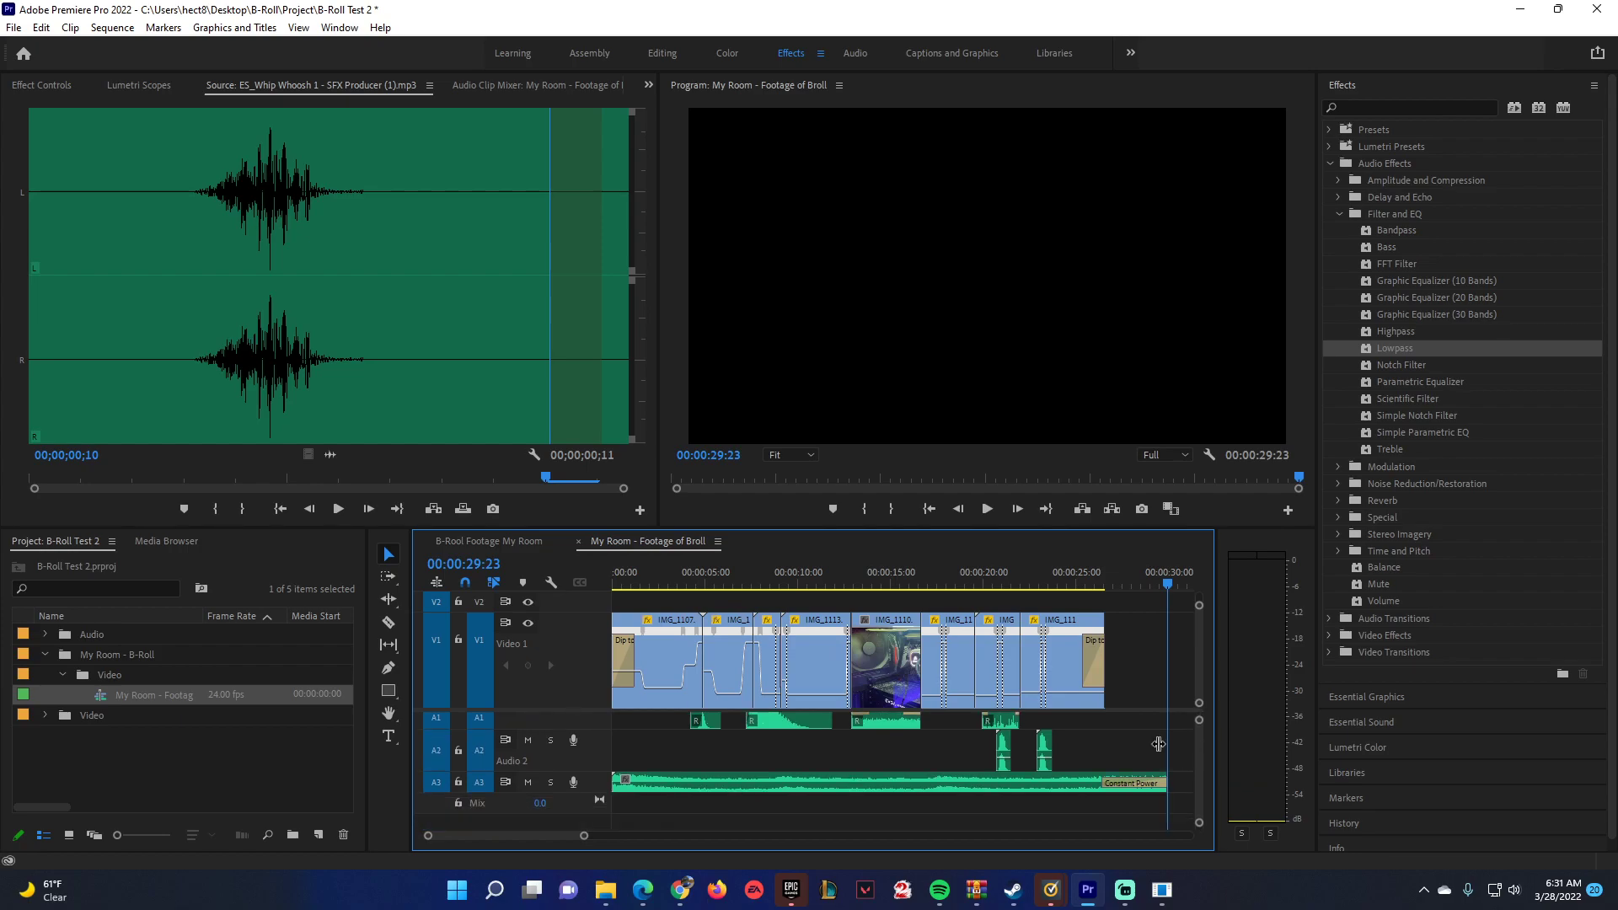
left_click(528, 782)
left_click(674, 569)
left_click(612, 570)
key("space")
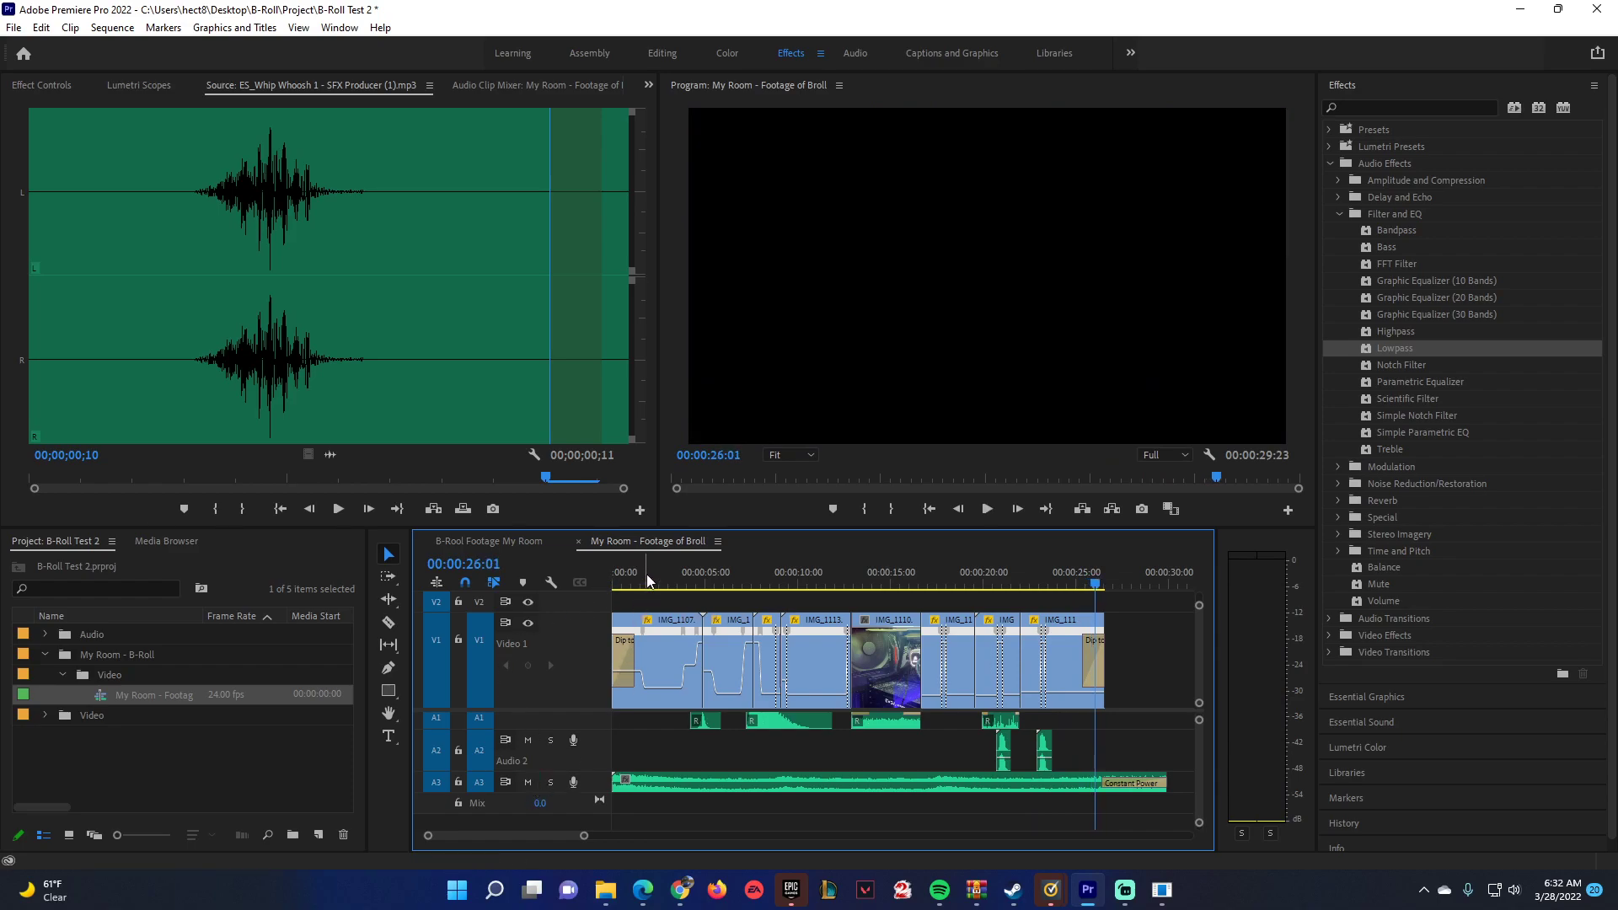
key("space")
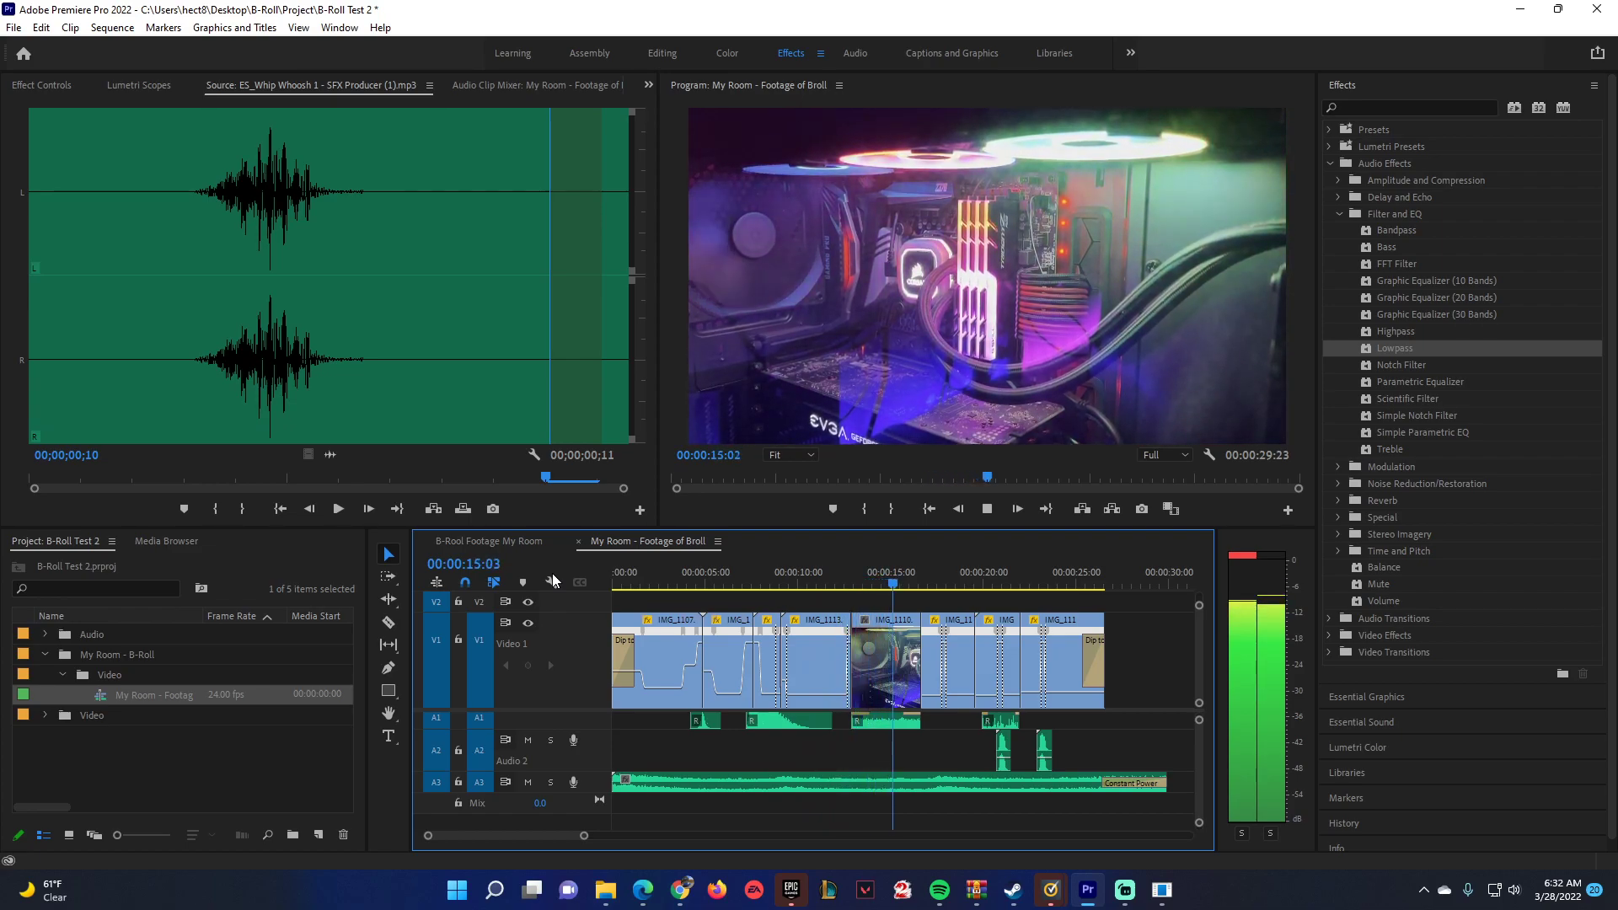
key("space")
left_click(41, 652)
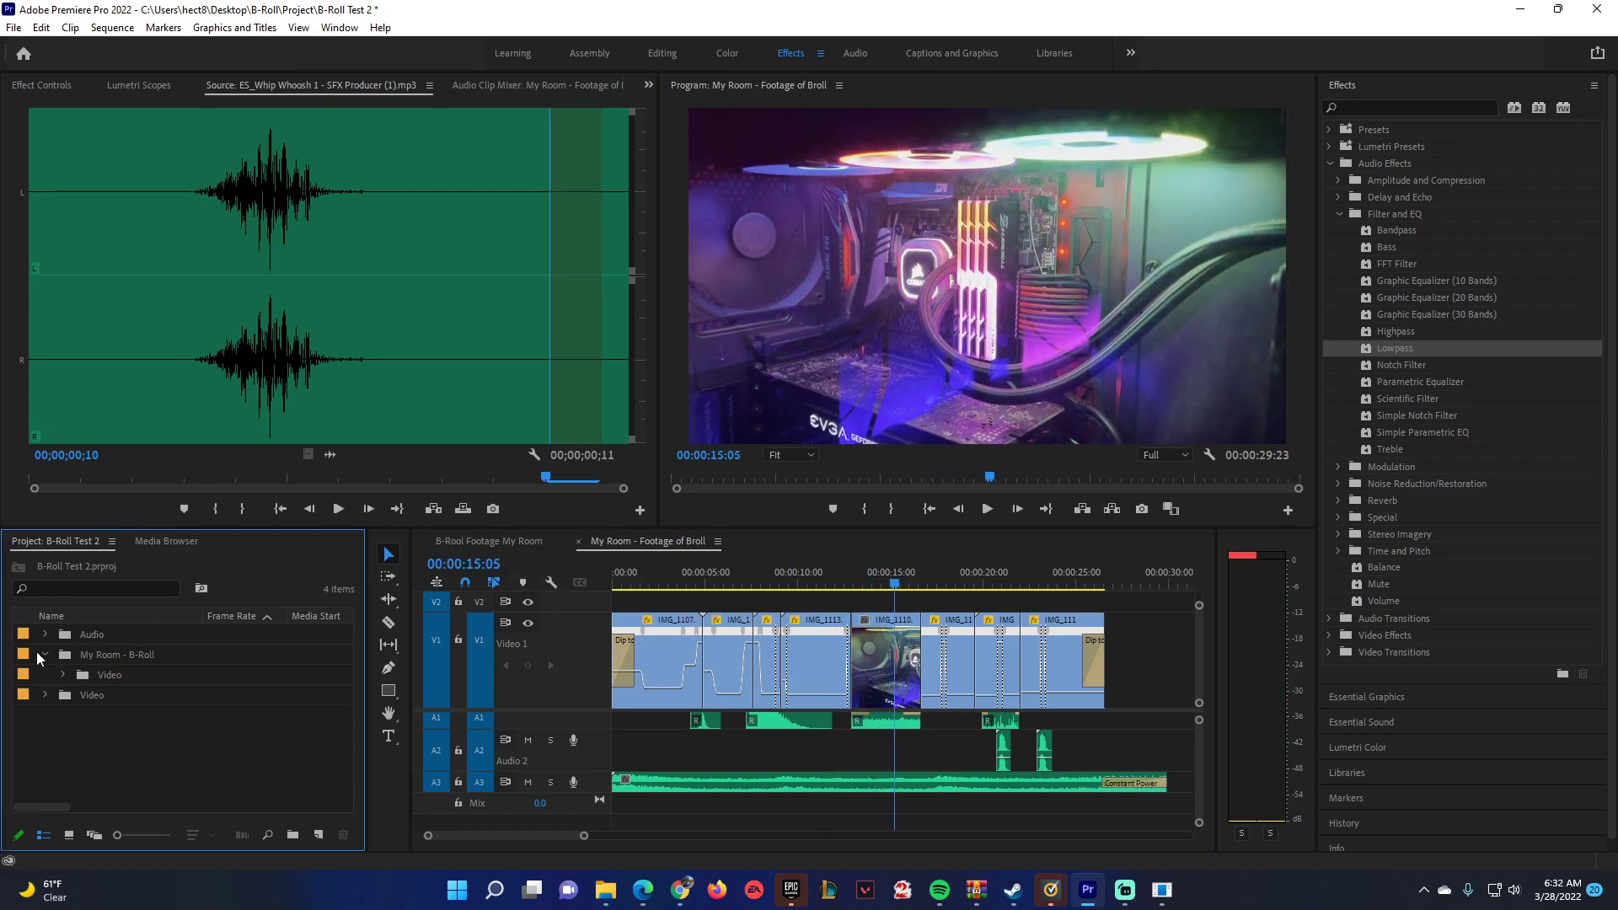